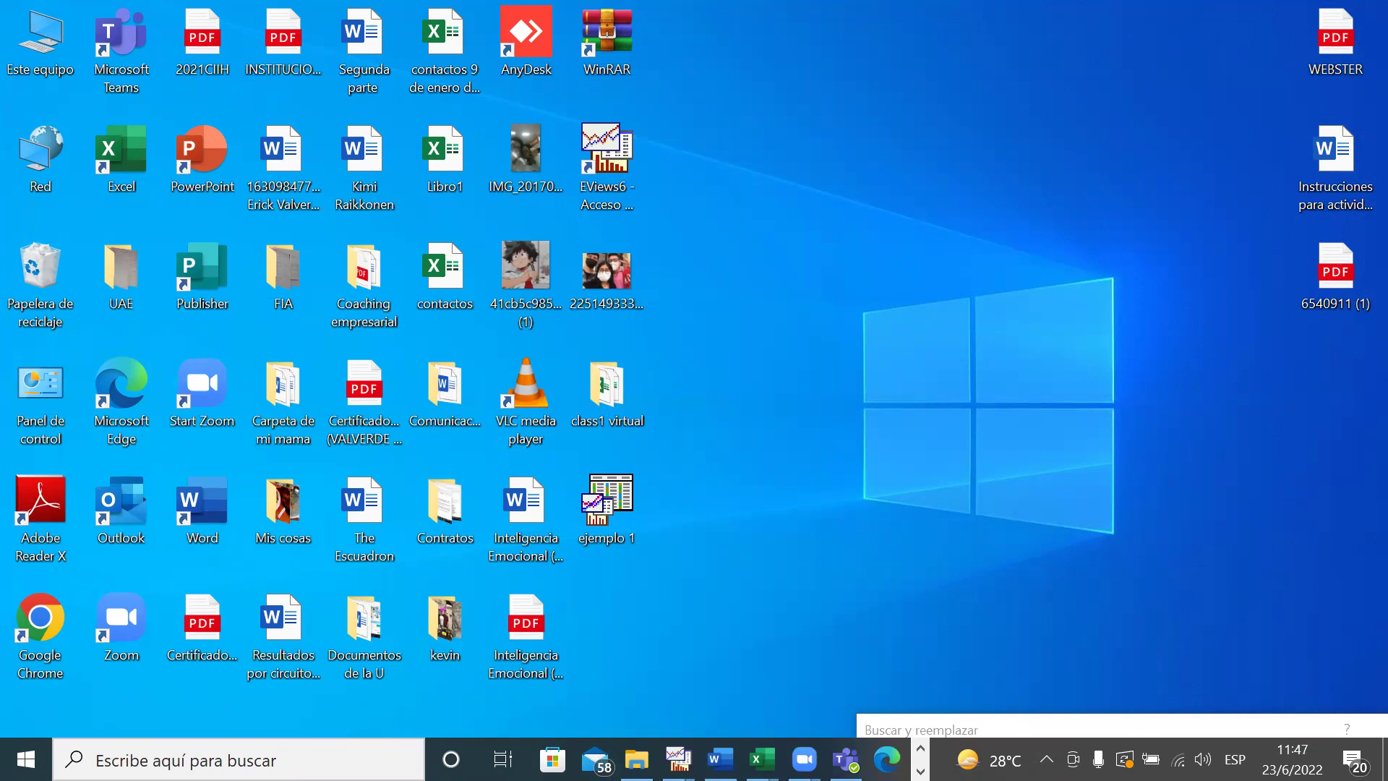
# - Switch to the EViews window that holds the EJEMPLO 1 workfile
pyautogui.click(676, 758)
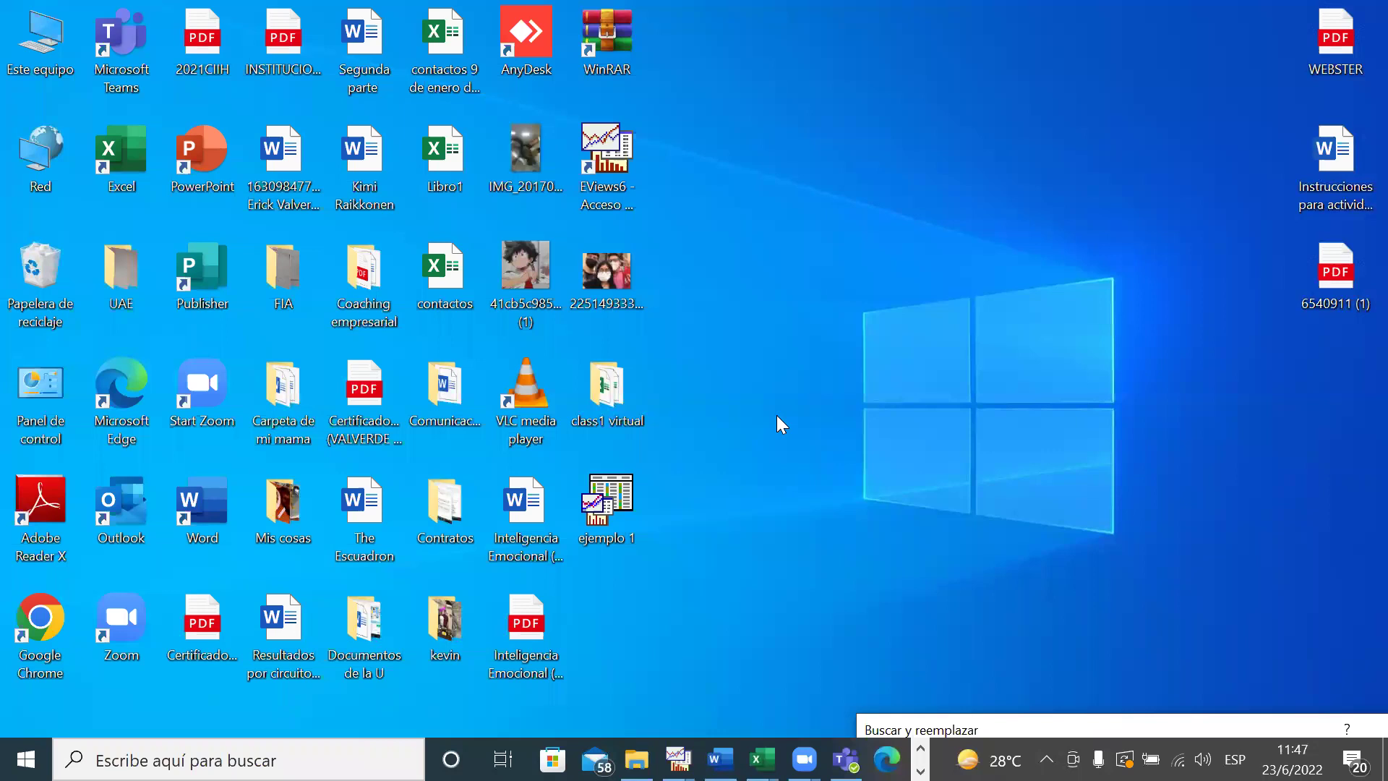
pyautogui.moveTo(677, 759)
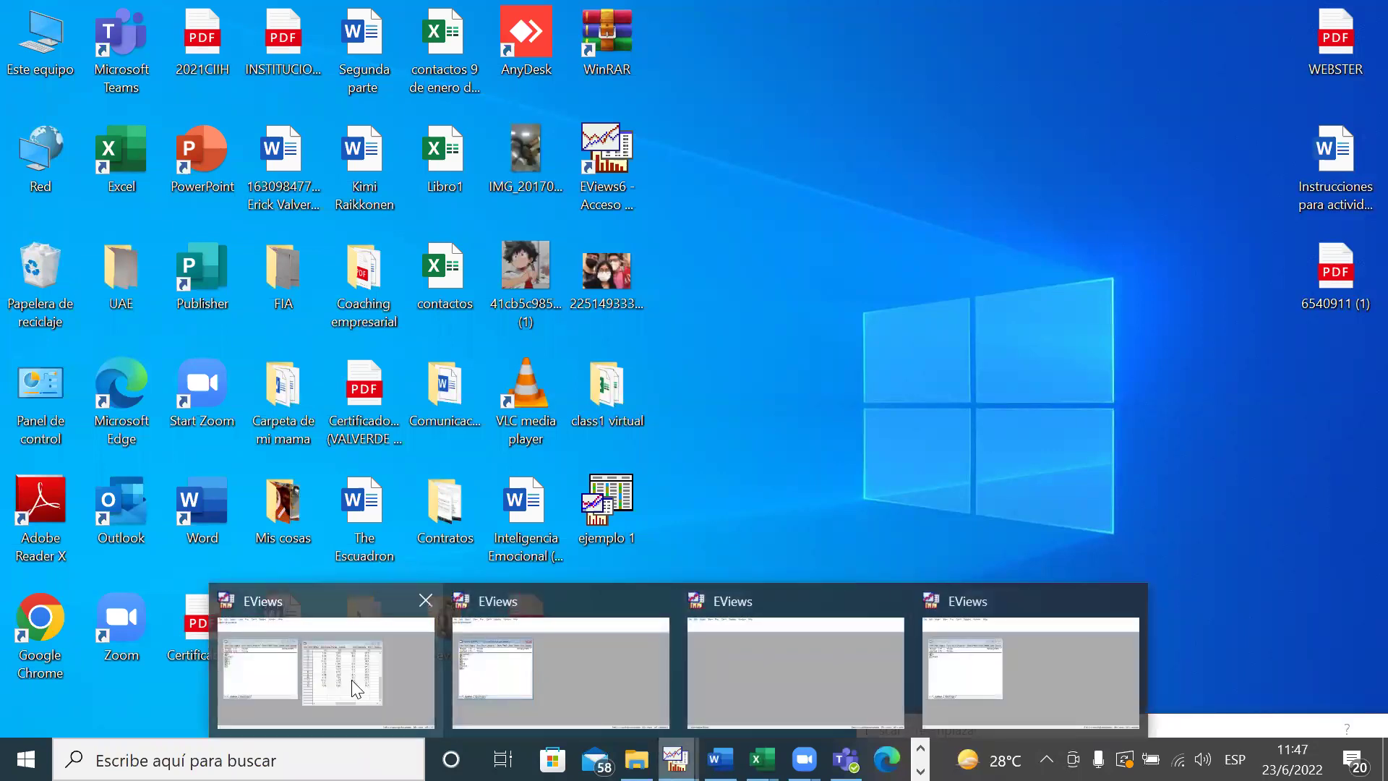
pyautogui.click(555, 683)
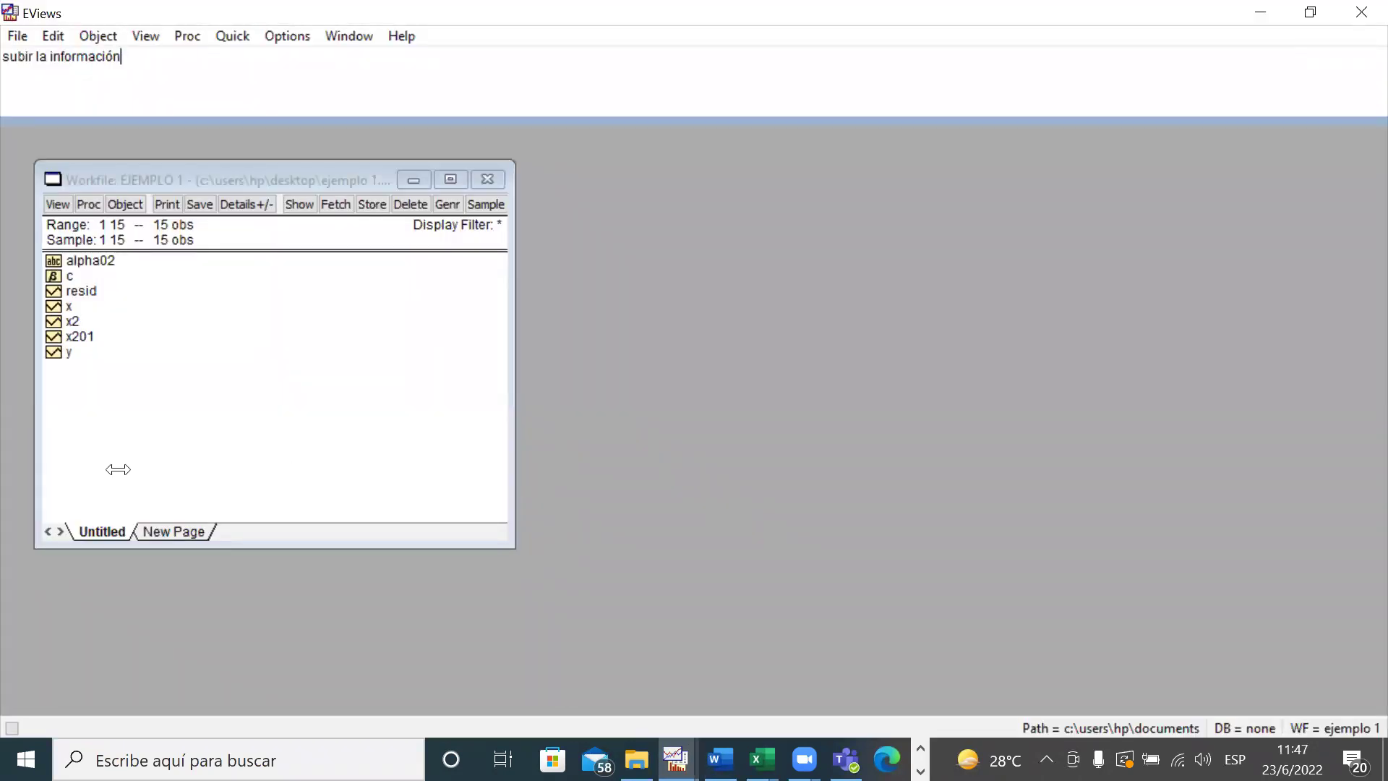
pyautogui.click(107, 263)
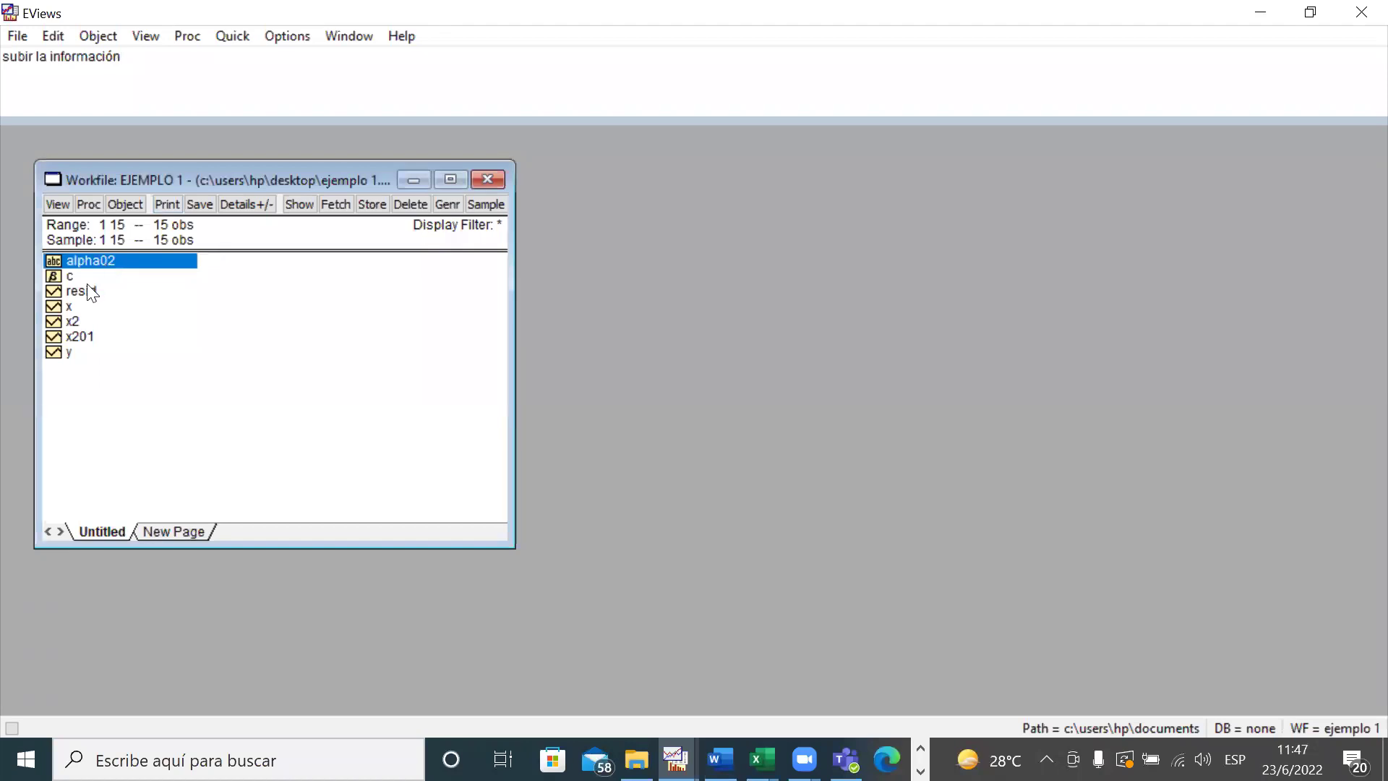
pyautogui.click(71, 295)
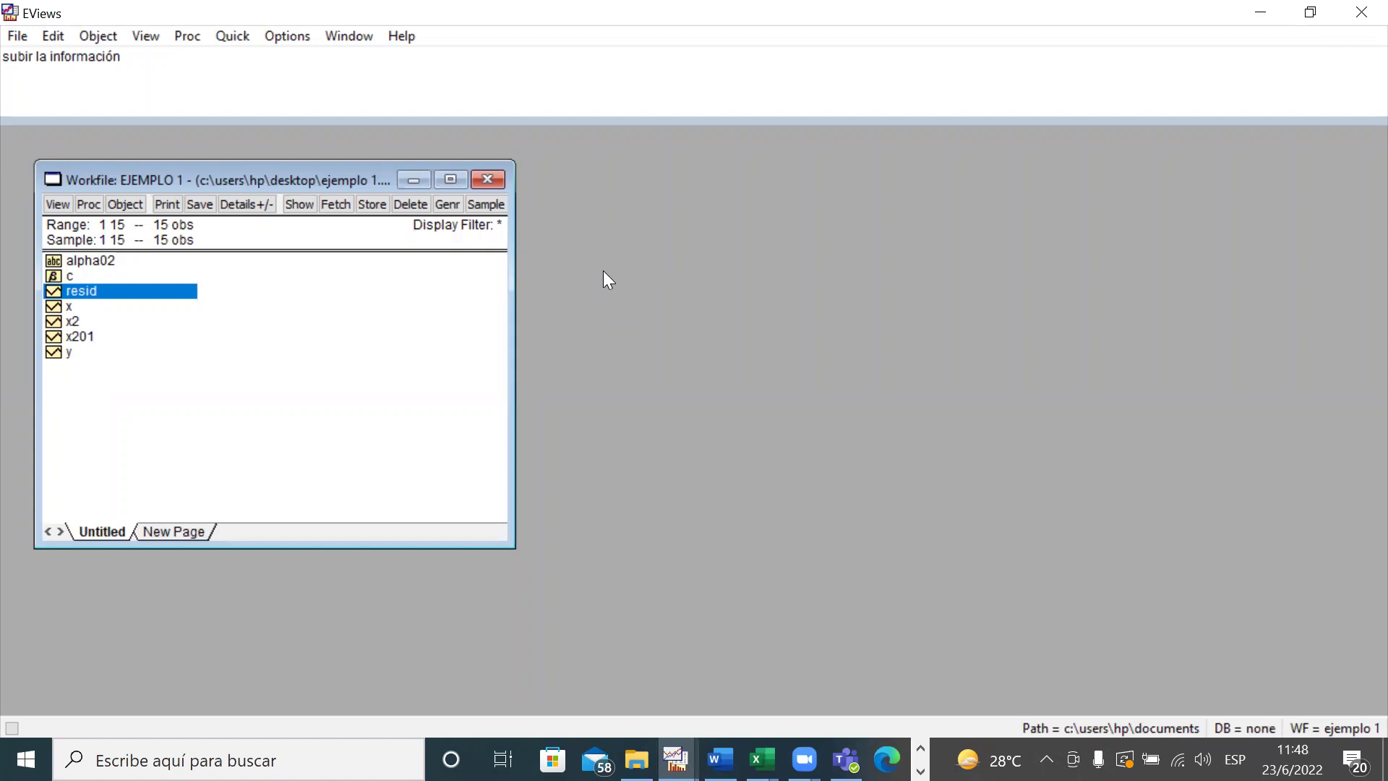
pyautogui.click(65, 351)
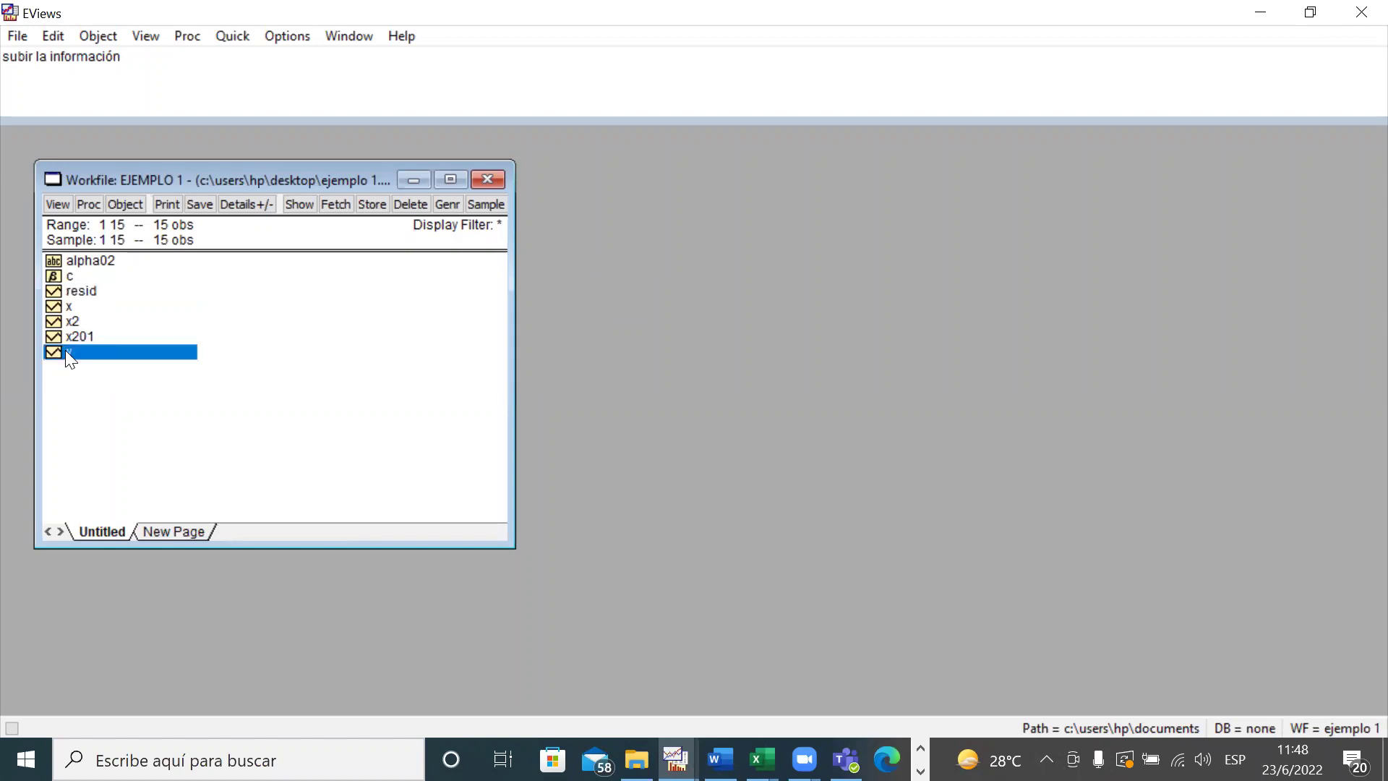
pyautogui.keyDown('ctrl'); pyautogui.click(69, 337); pyautogui.keyUp('ctrl')
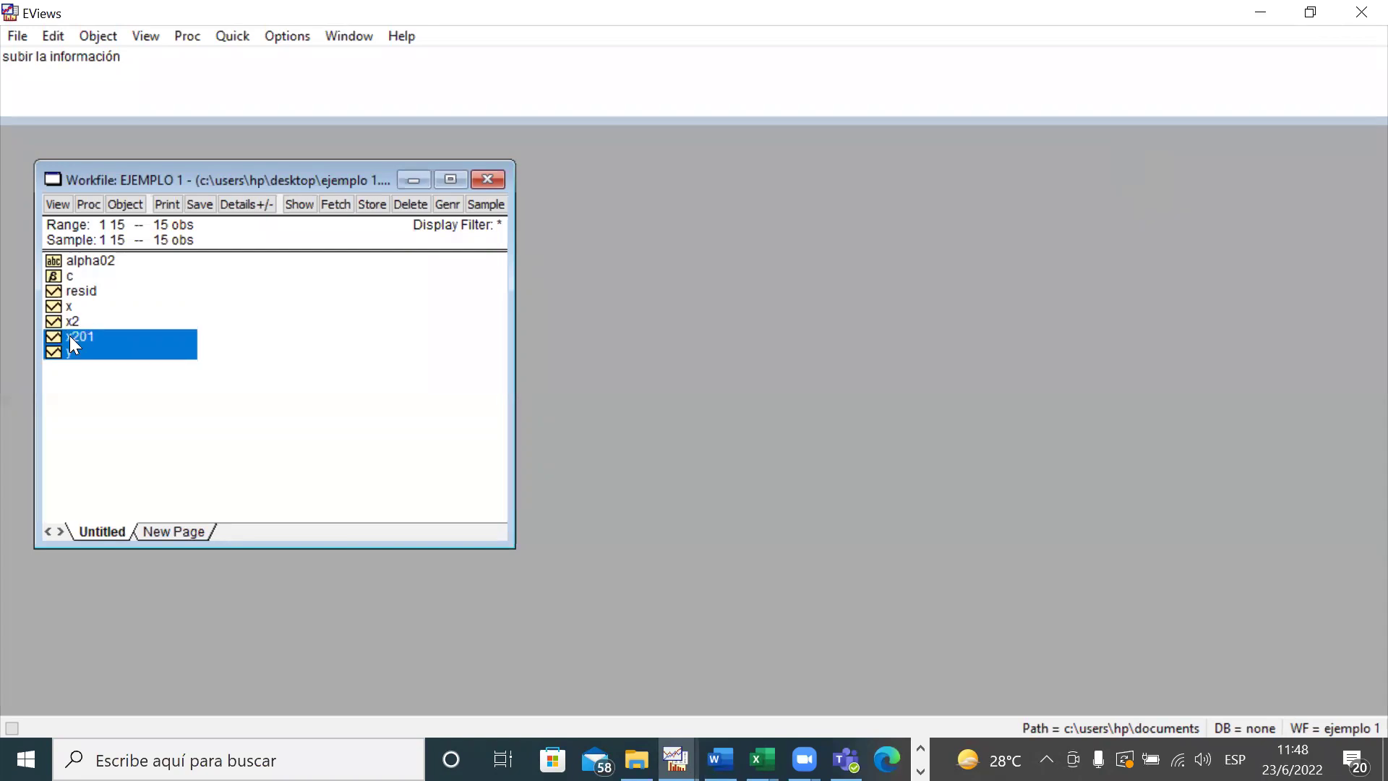
pyautogui.rightClick(71, 323)
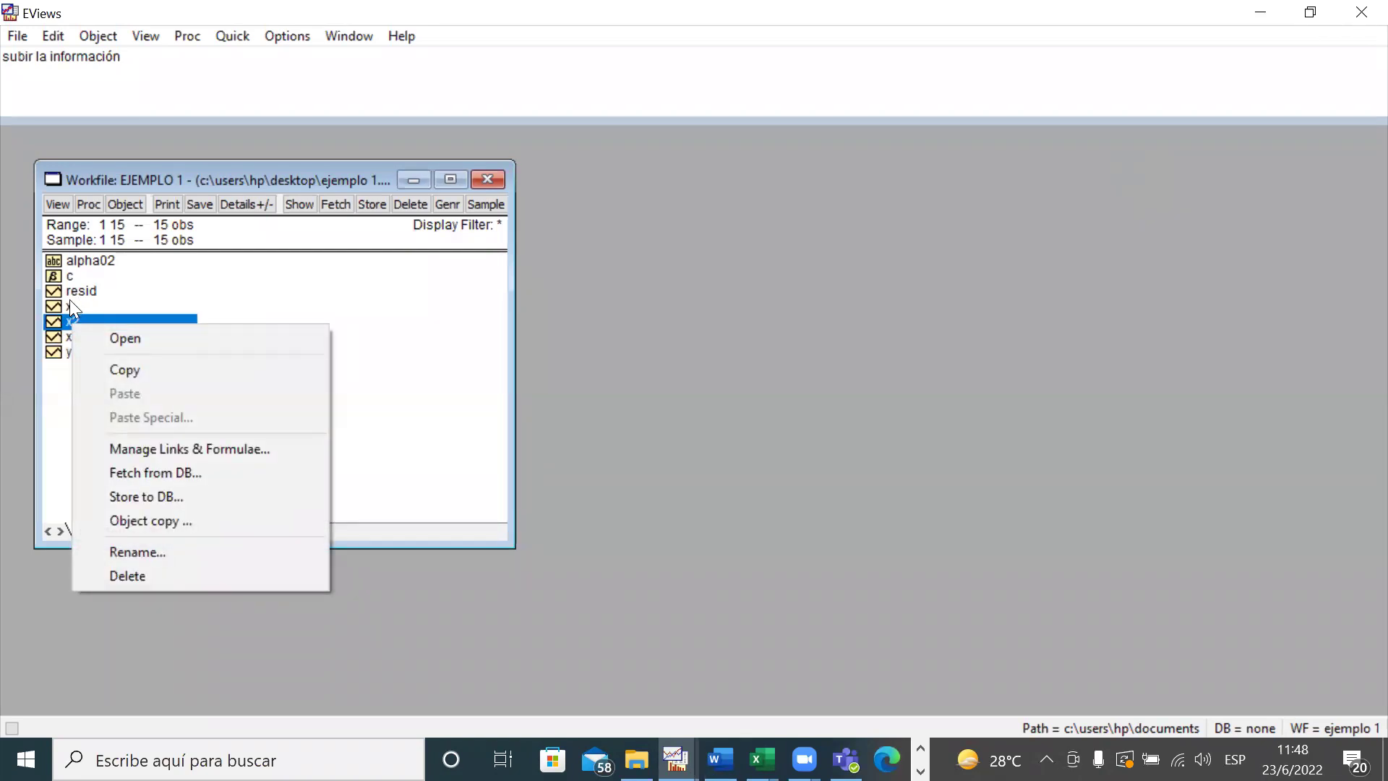
pyautogui.click(65, 301)
pyautogui.rightClick(65, 299)
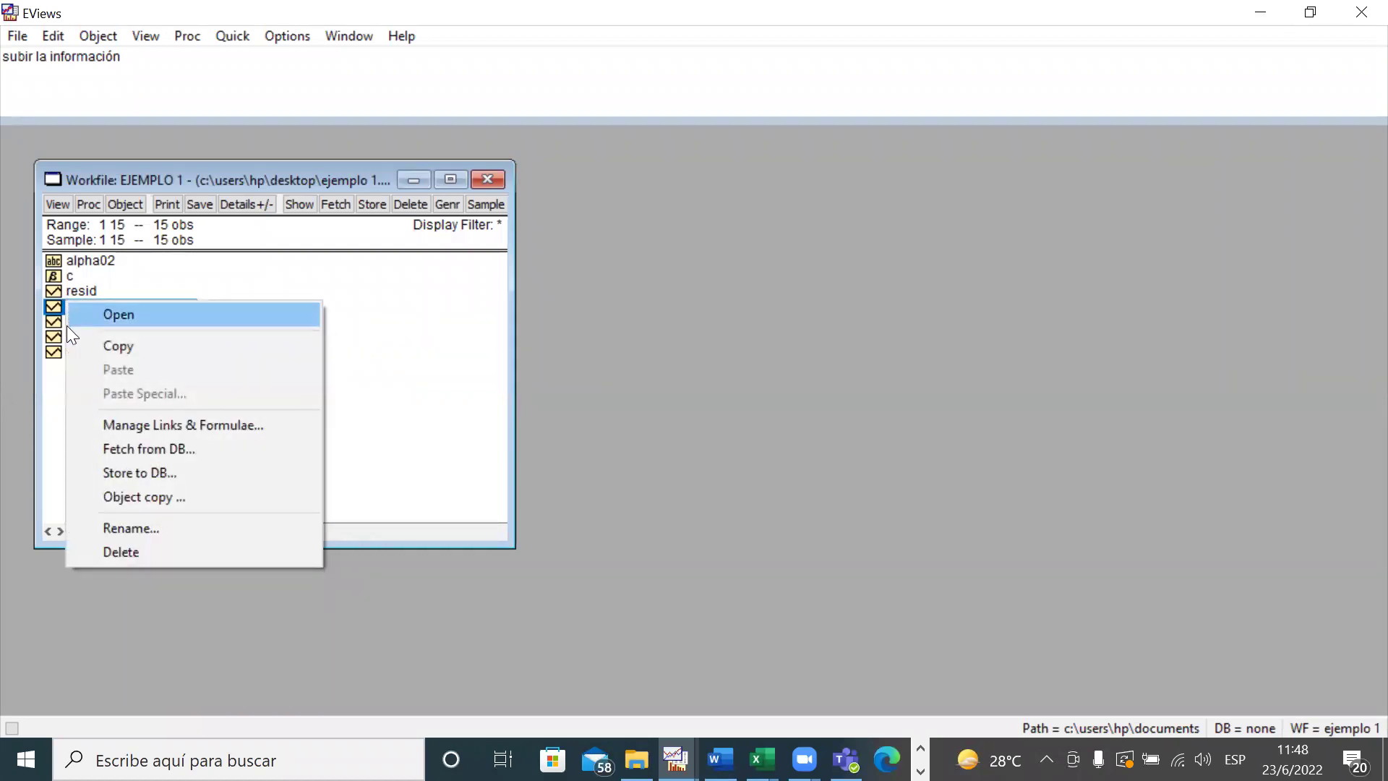
pyautogui.click(57, 318)
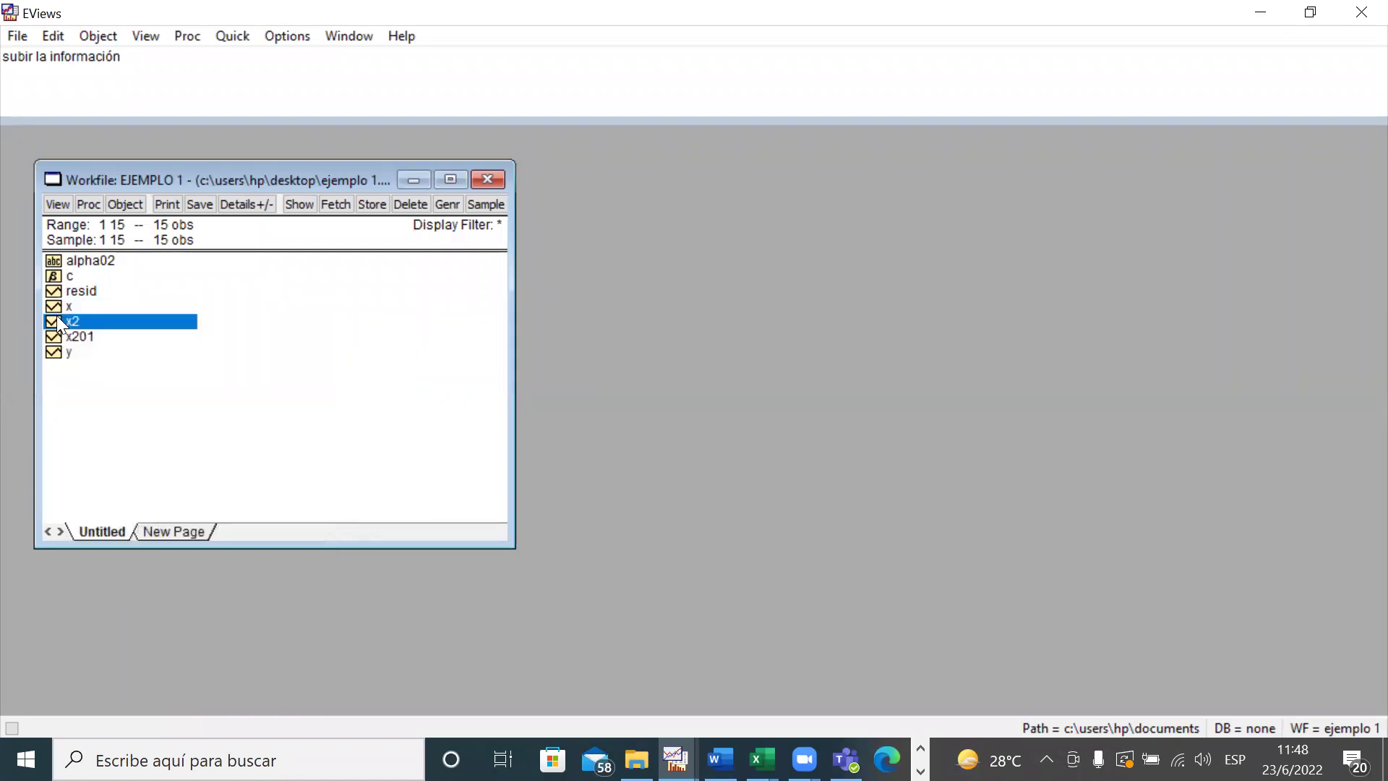
pyautogui.click(71, 358)
pyautogui.click(74, 350)
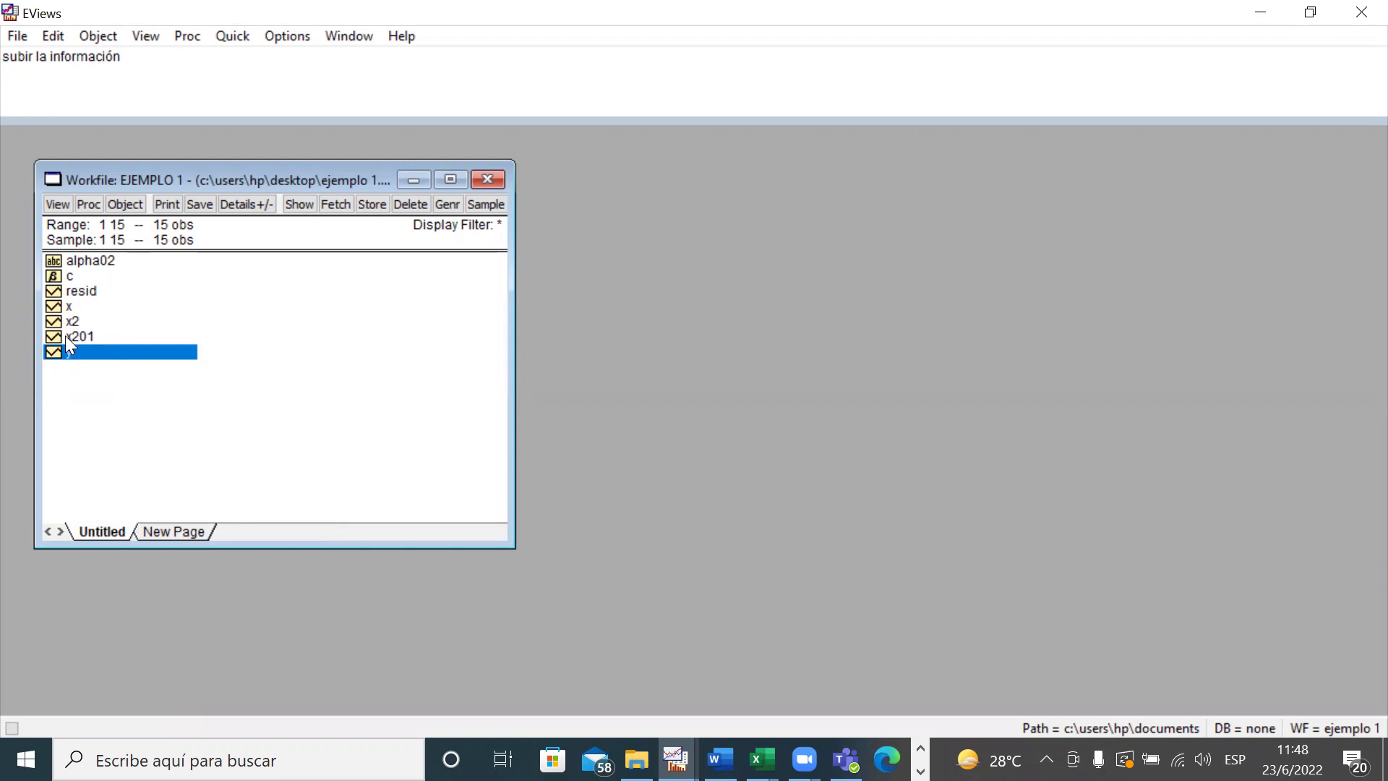
pyautogui.rightClick(61, 337)
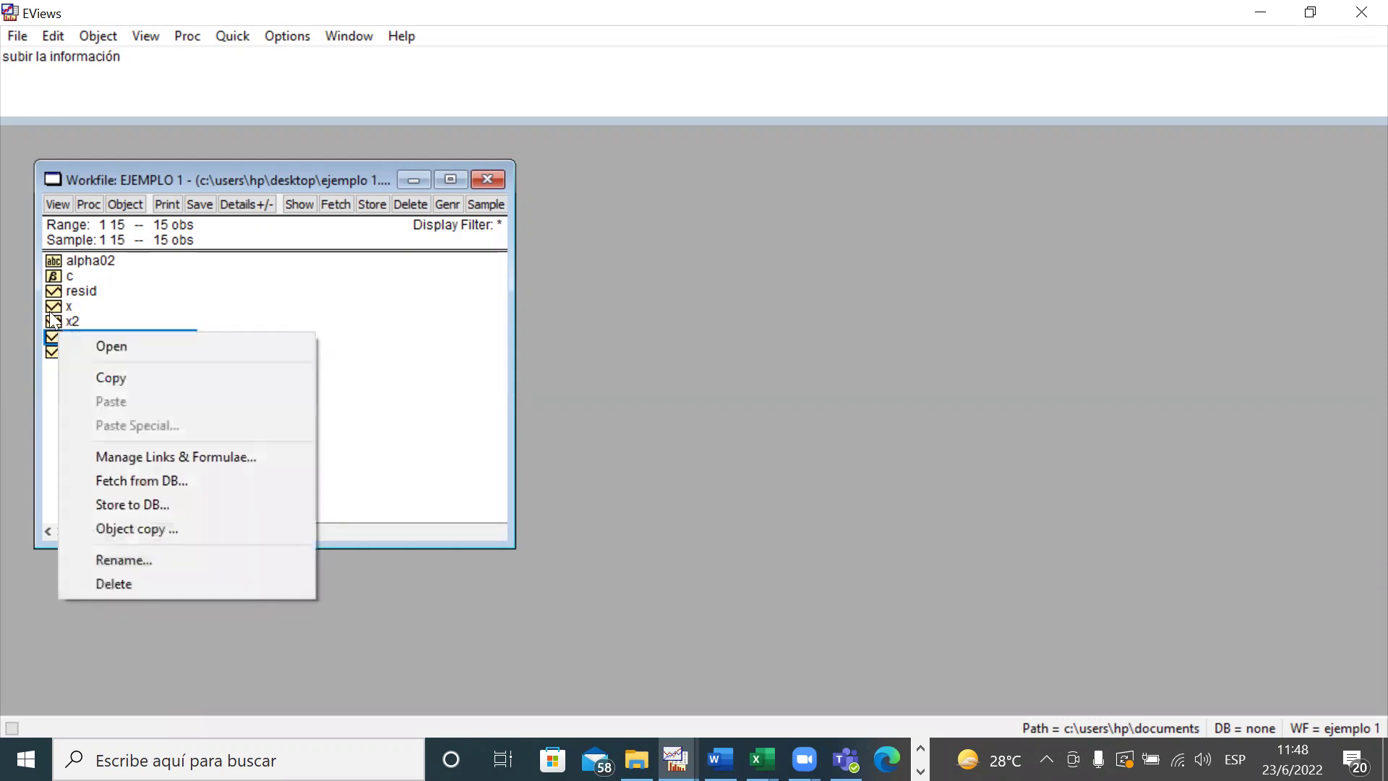
pyautogui.press('Escape')
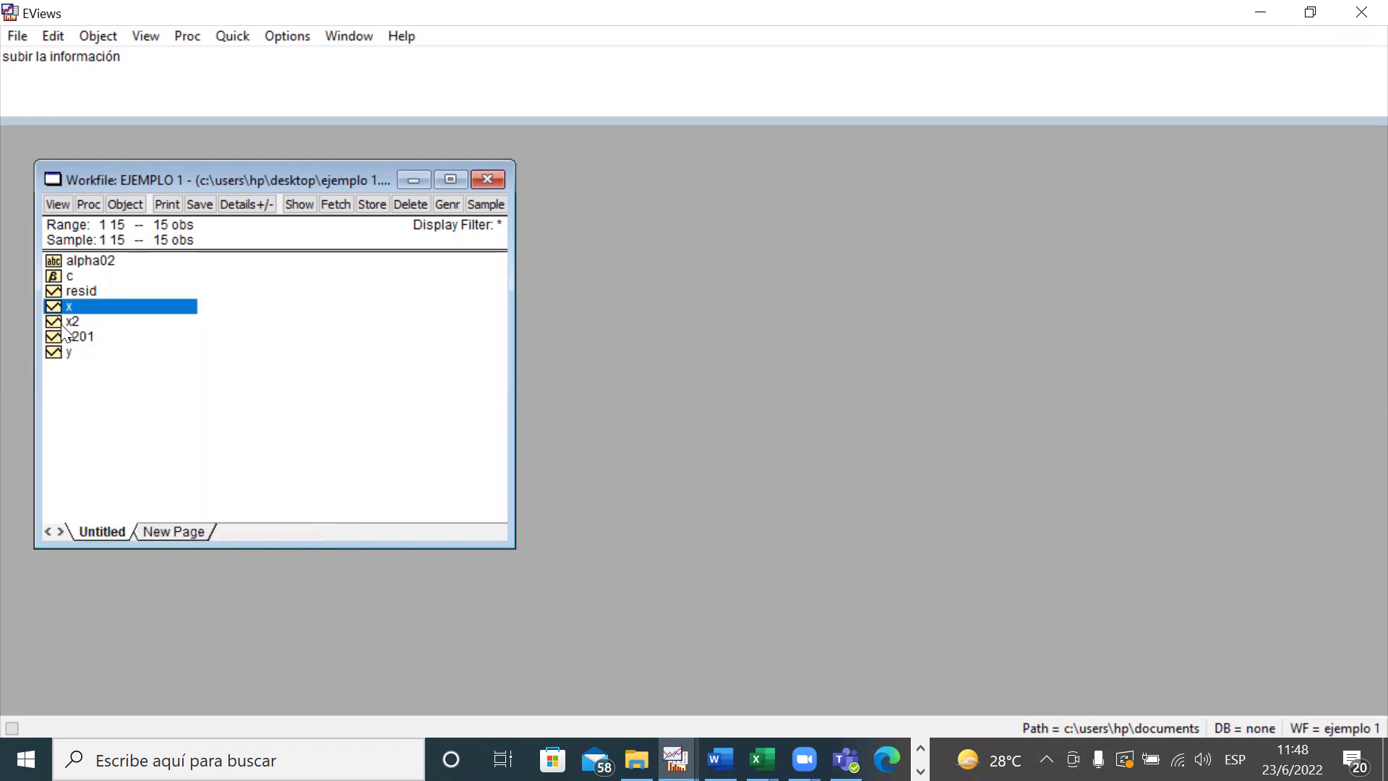
pyautogui.keyDown('ctrl'); pyautogui.click(64, 326); pyautogui.keyUp('ctrl')
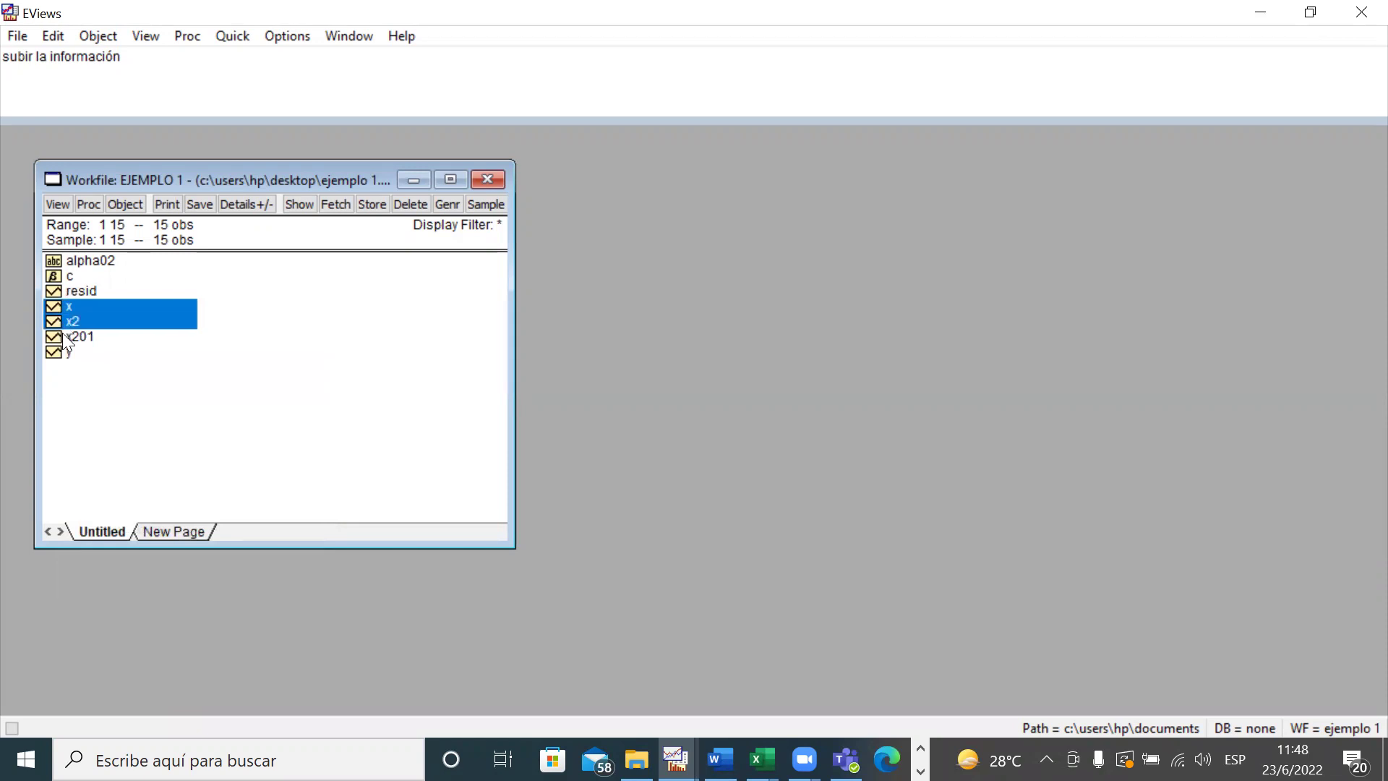
pyautogui.keyDown('ctrl'); pyautogui.click(65, 338); pyautogui.keyUp('ctrl')
pyautogui.keyDown('ctrl'); pyautogui.click(63, 351); pyautogui.keyUp('ctrl')
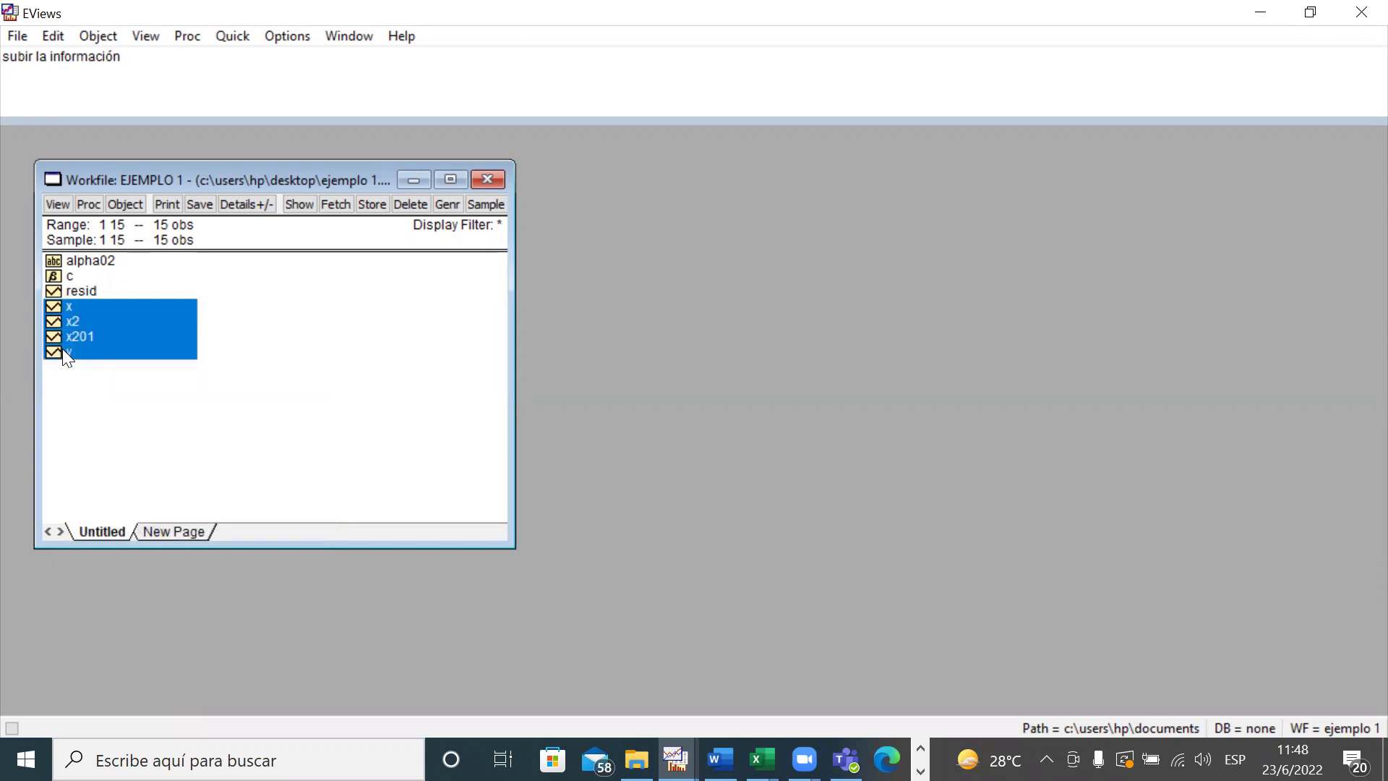
pyautogui.rightClick(88, 262)
pyautogui.click(67, 306)
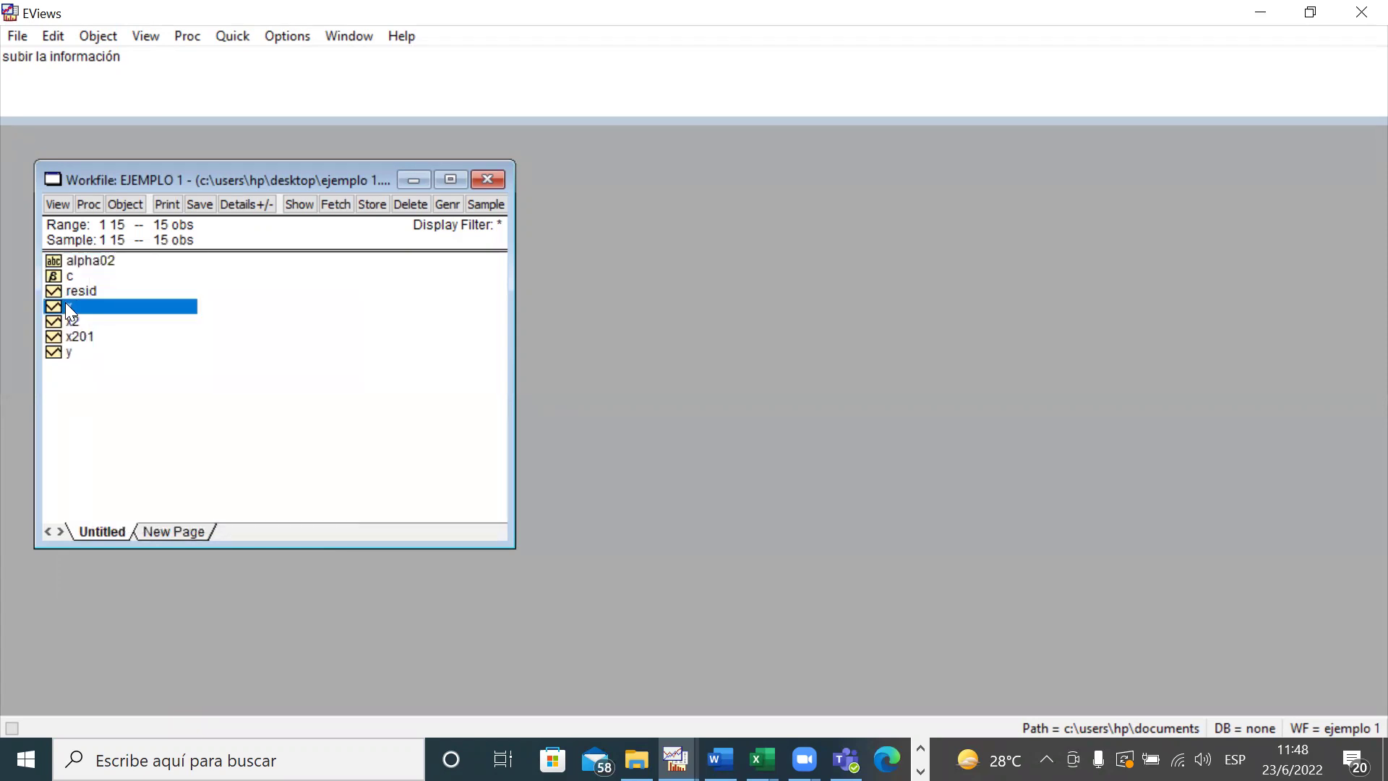
pyautogui.keyDown('ctrl'); pyautogui.click(65, 321); pyautogui.keyUp('ctrl')
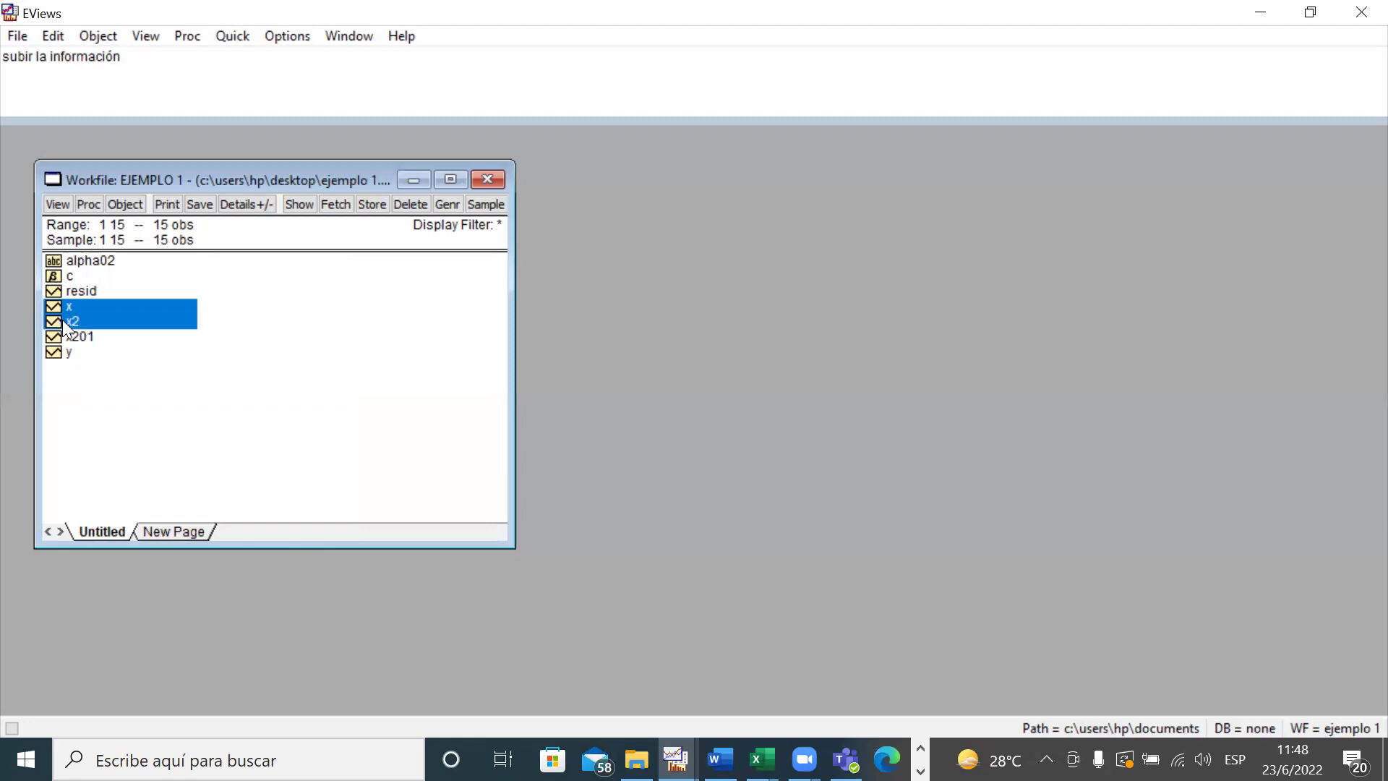
pyautogui.hotkey('shift', 'Down')
pyautogui.hotkey('shift', 'Down')
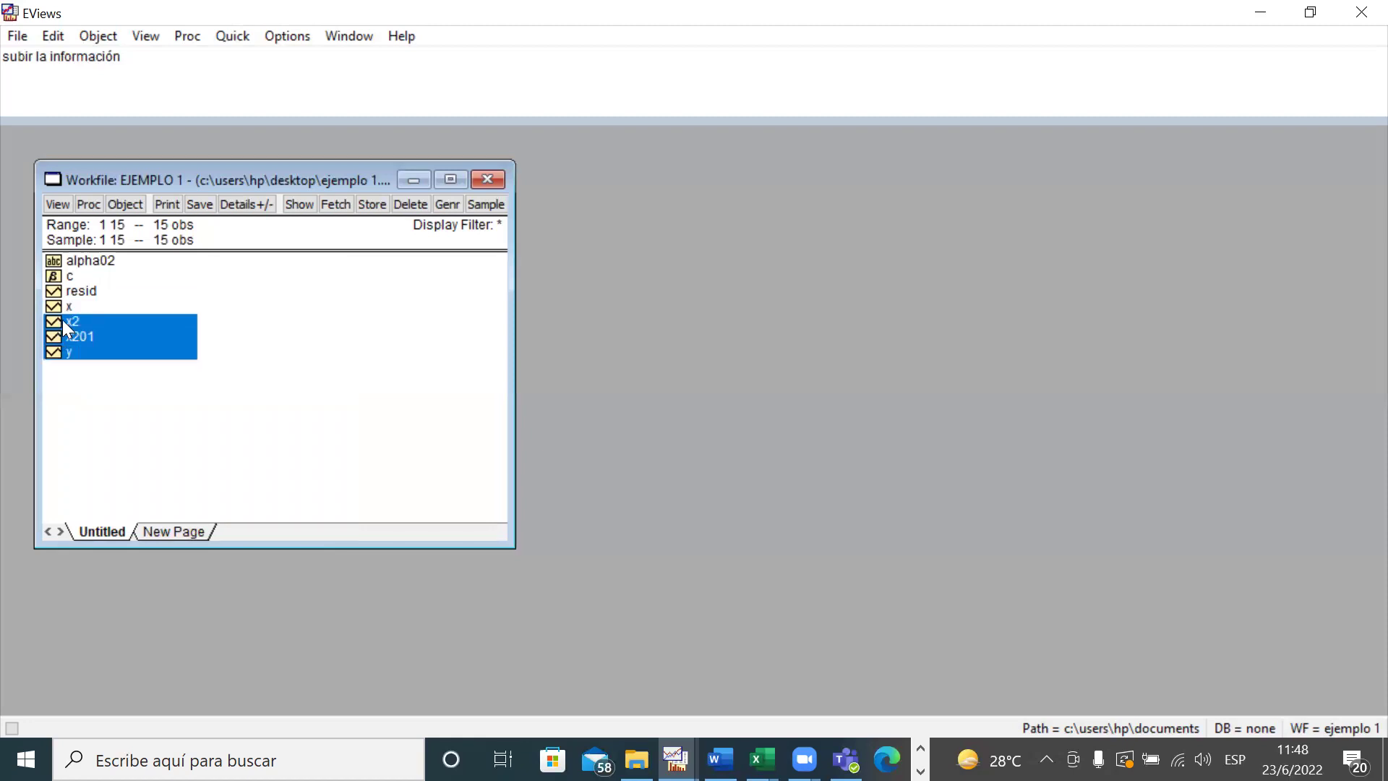
pyautogui.click(65, 306)
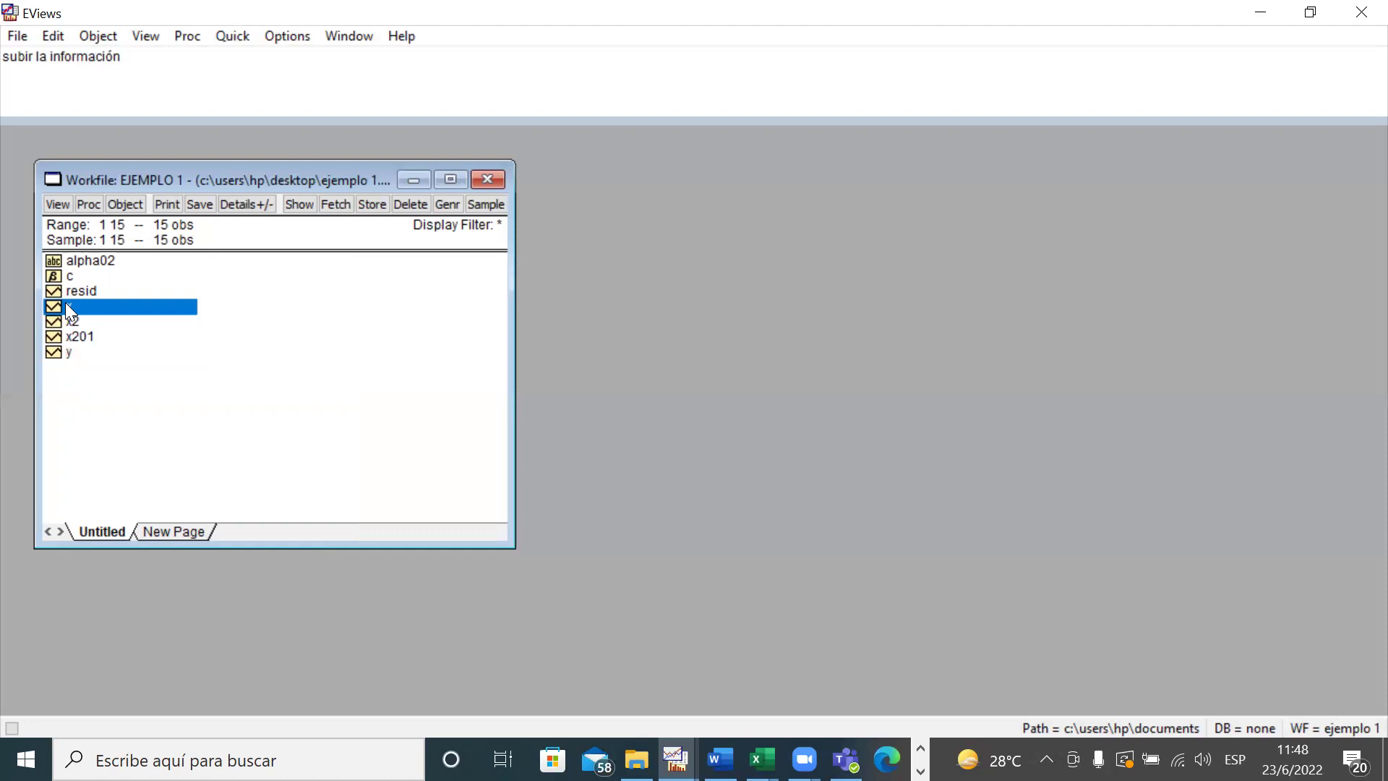
pyautogui.rightClick(62, 323)
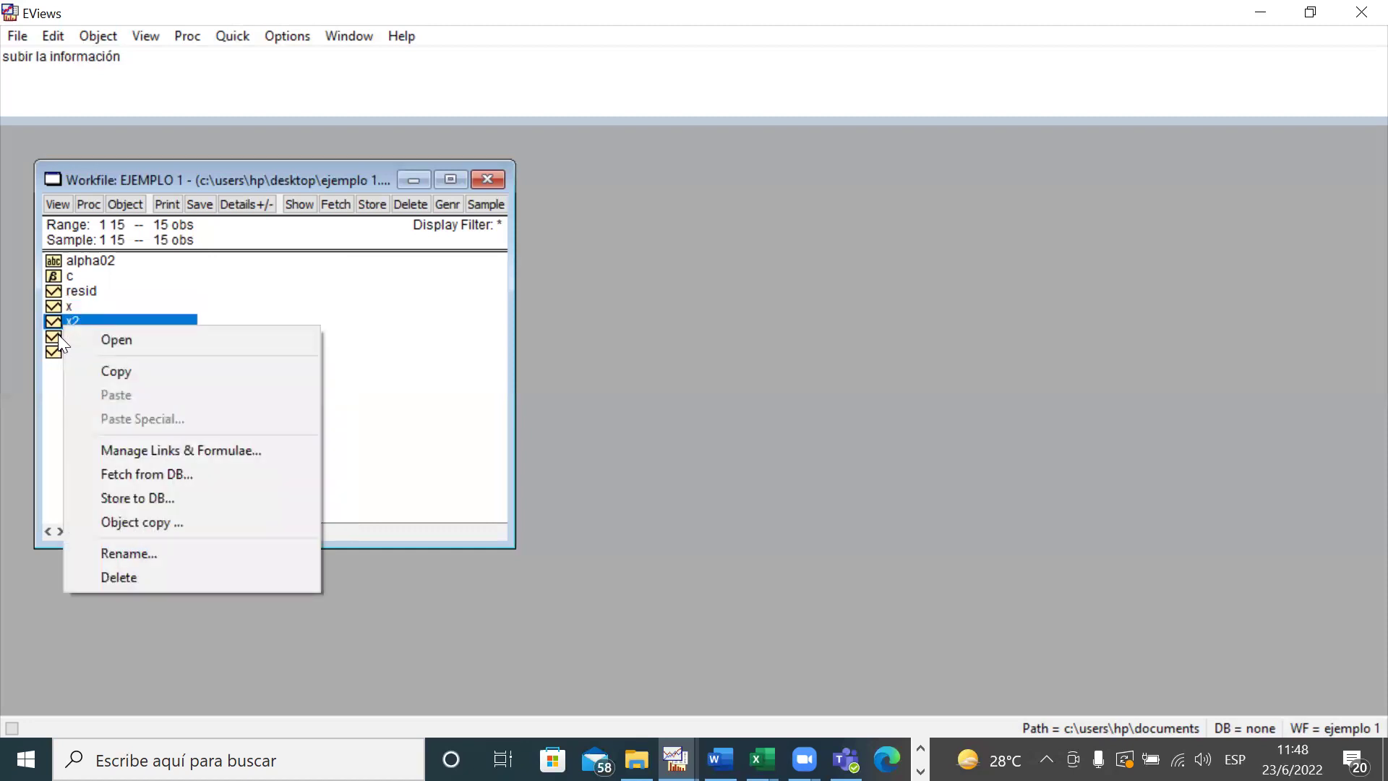
pyautogui.click(59, 353)
pyautogui.click(83, 376)
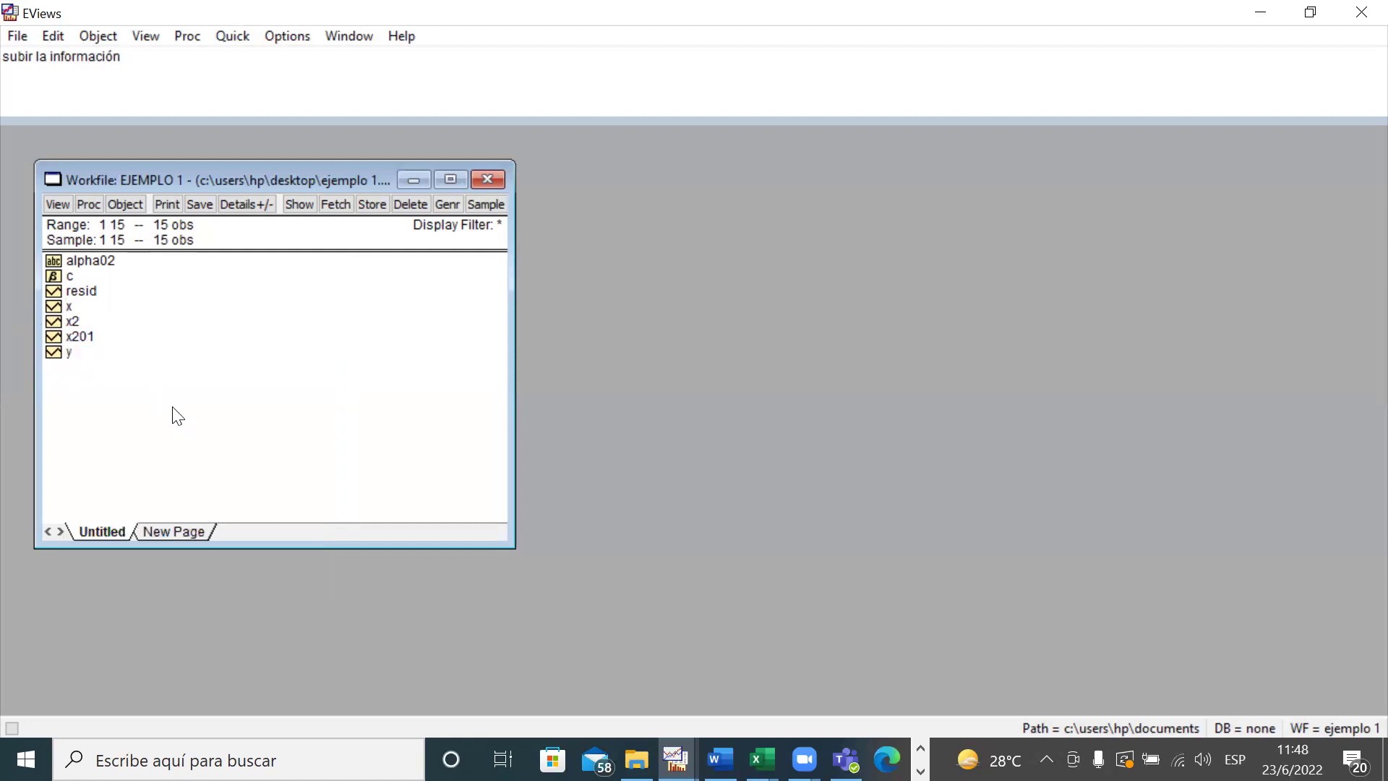
# - Open the series x, x2, x201 and y together as a group
pyautogui.click(58, 313)
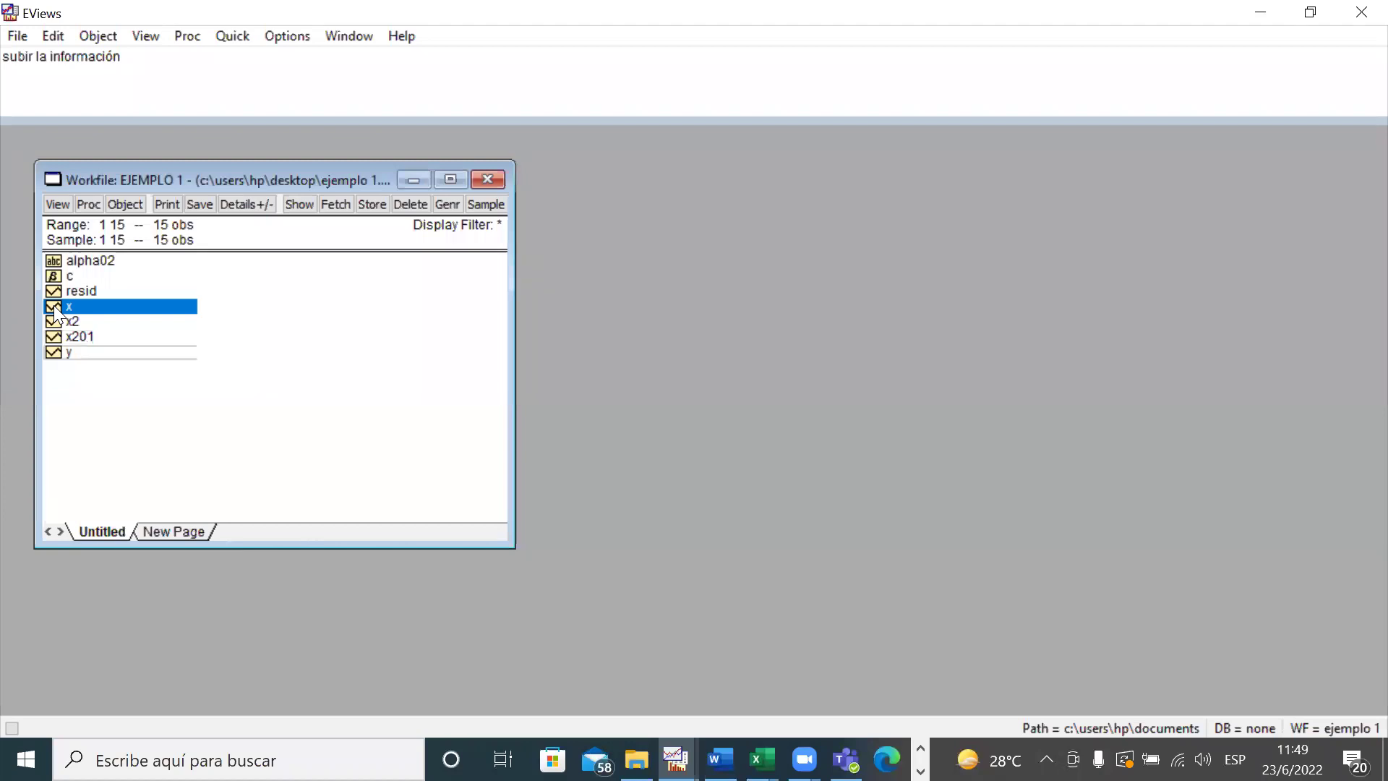
pyautogui.keyDown('ctrl'); pyautogui.click(58, 321); pyautogui.keyUp('ctrl')
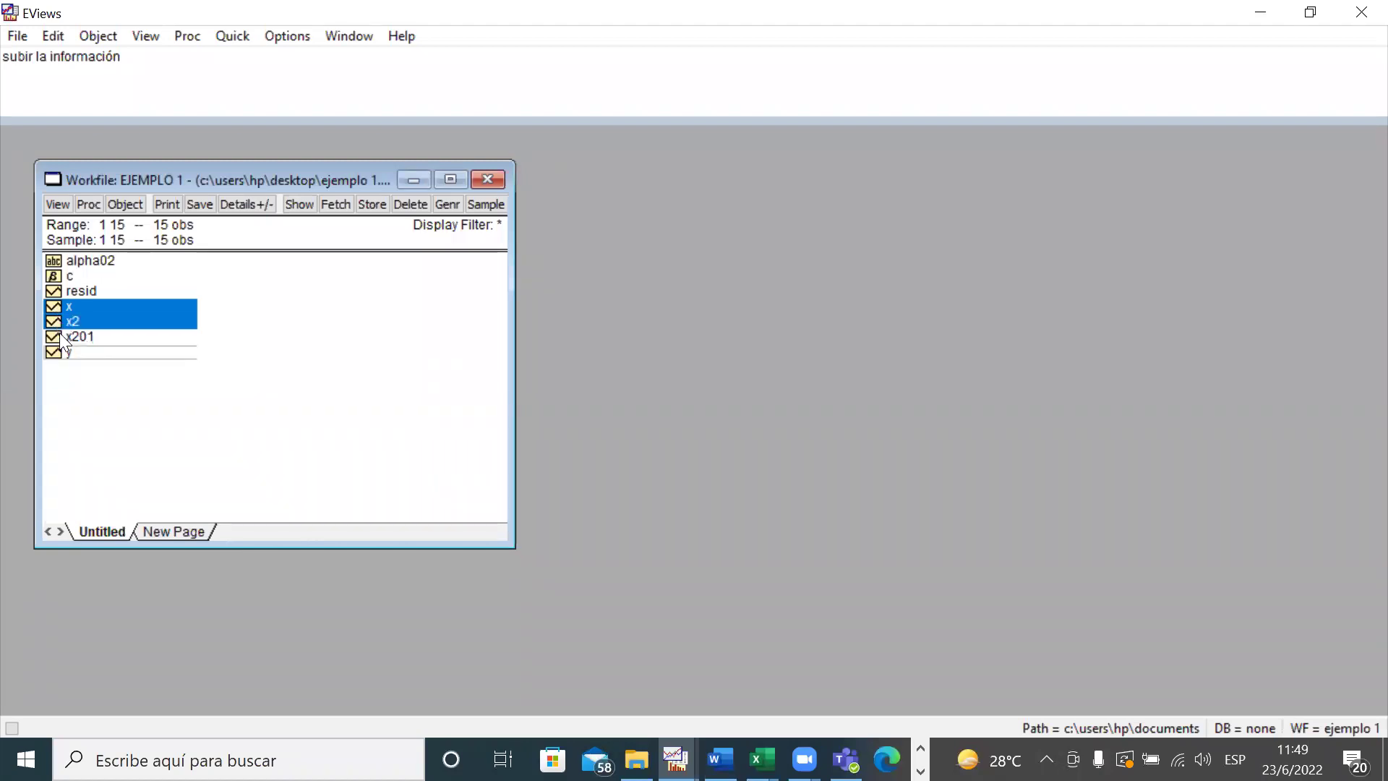
pyautogui.keyDown('ctrl'); pyautogui.click(60, 333); pyautogui.keyUp('ctrl')
pyautogui.keyDown('ctrl'); pyautogui.click(60, 352); pyautogui.keyUp('ctrl')
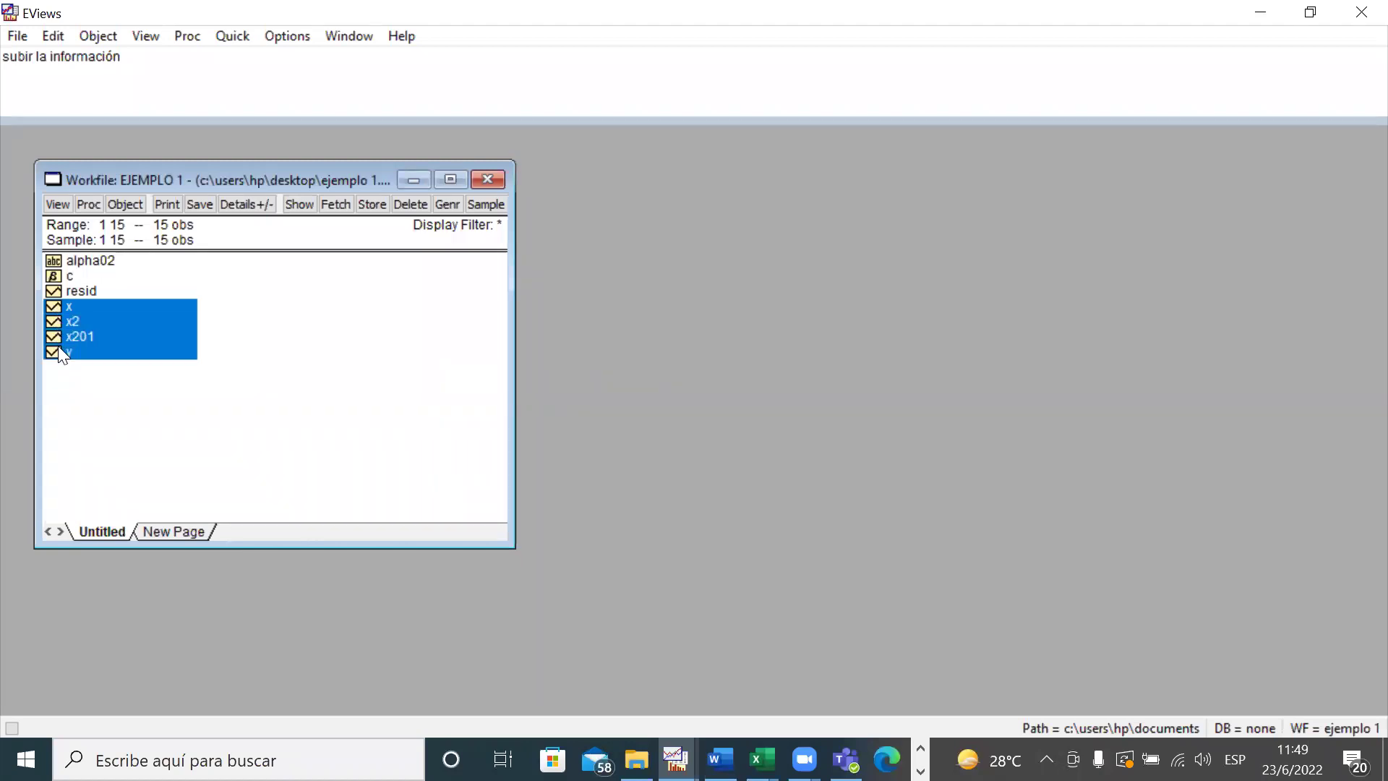
pyautogui.rightClick(153, 331)
pyautogui.moveTo(230, 349)
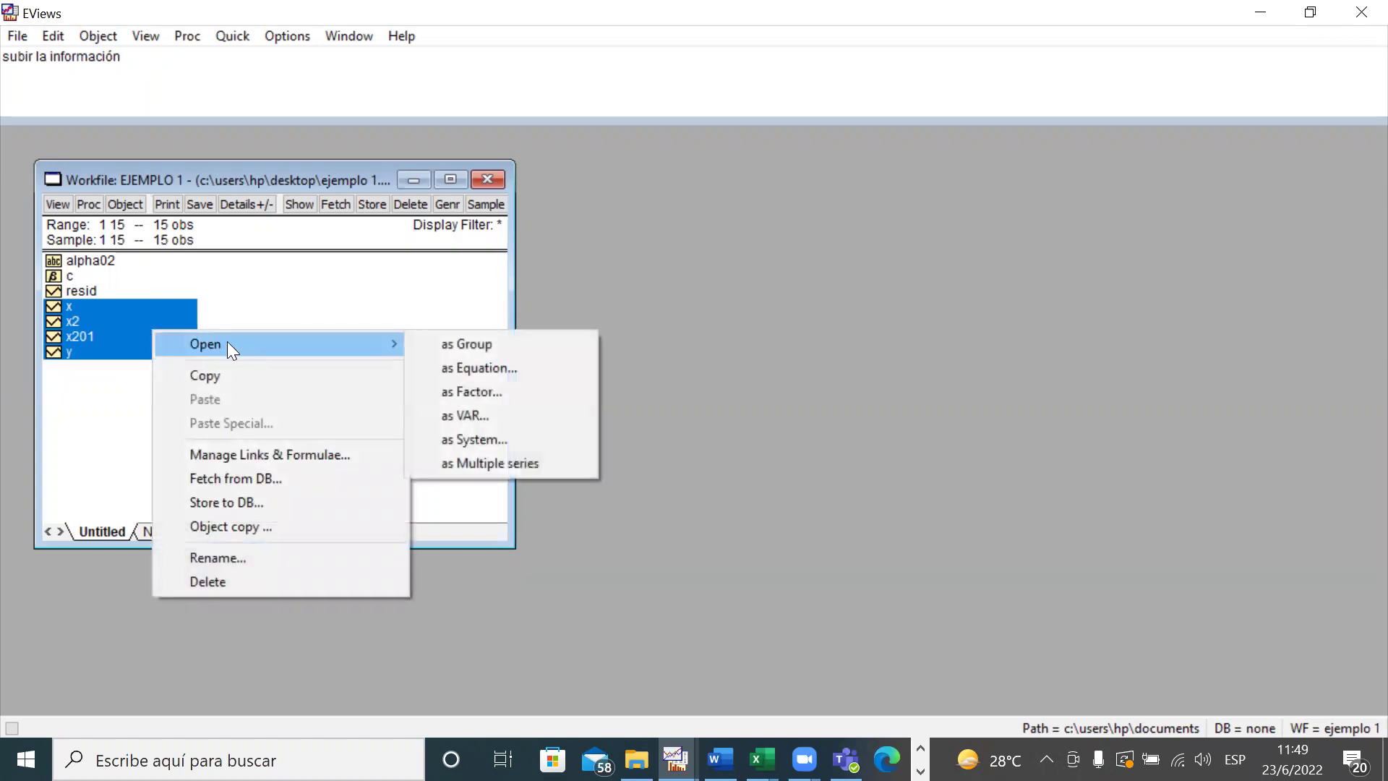
pyautogui.click(499, 344)
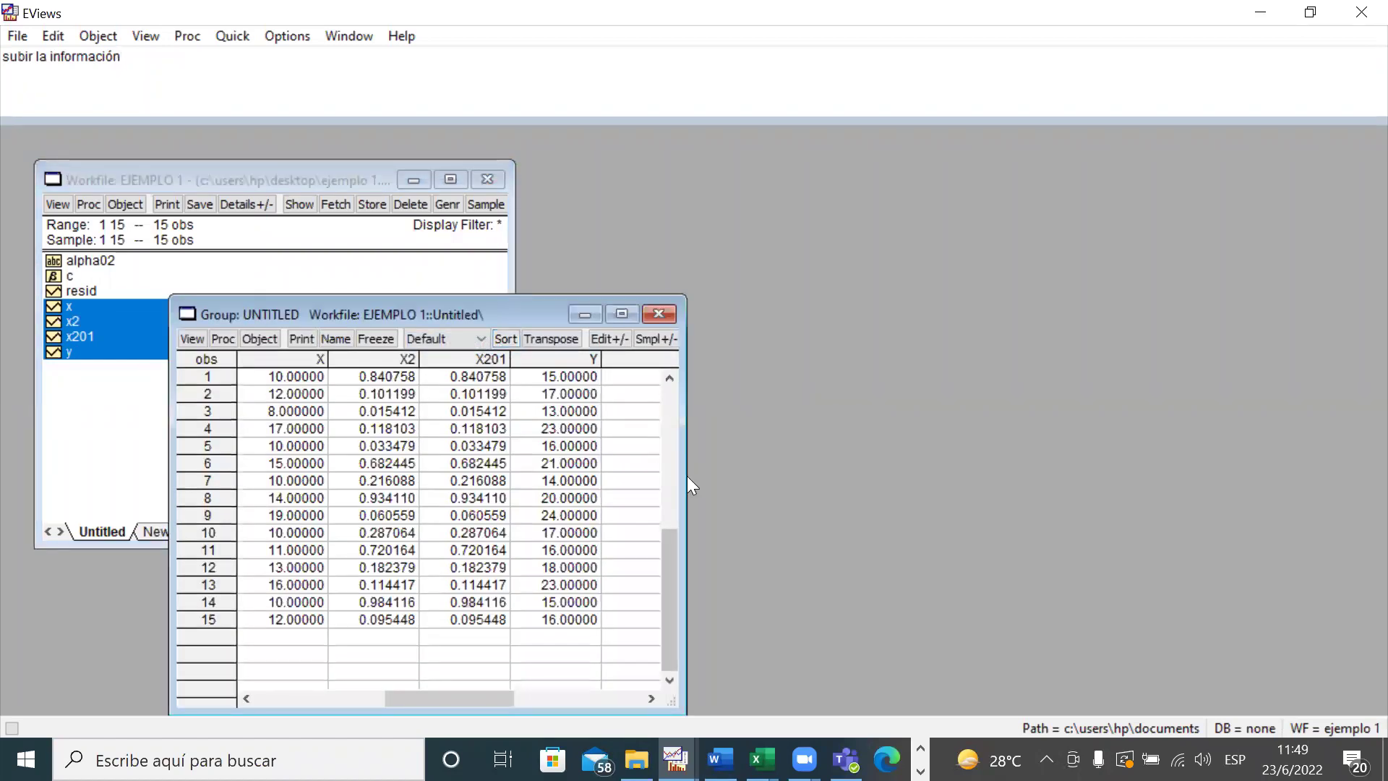
# - Delete the alpha02 series from the EJEMPLO 1 workfile
pyautogui.click(86, 262)
pyautogui.rightClick(83, 263)
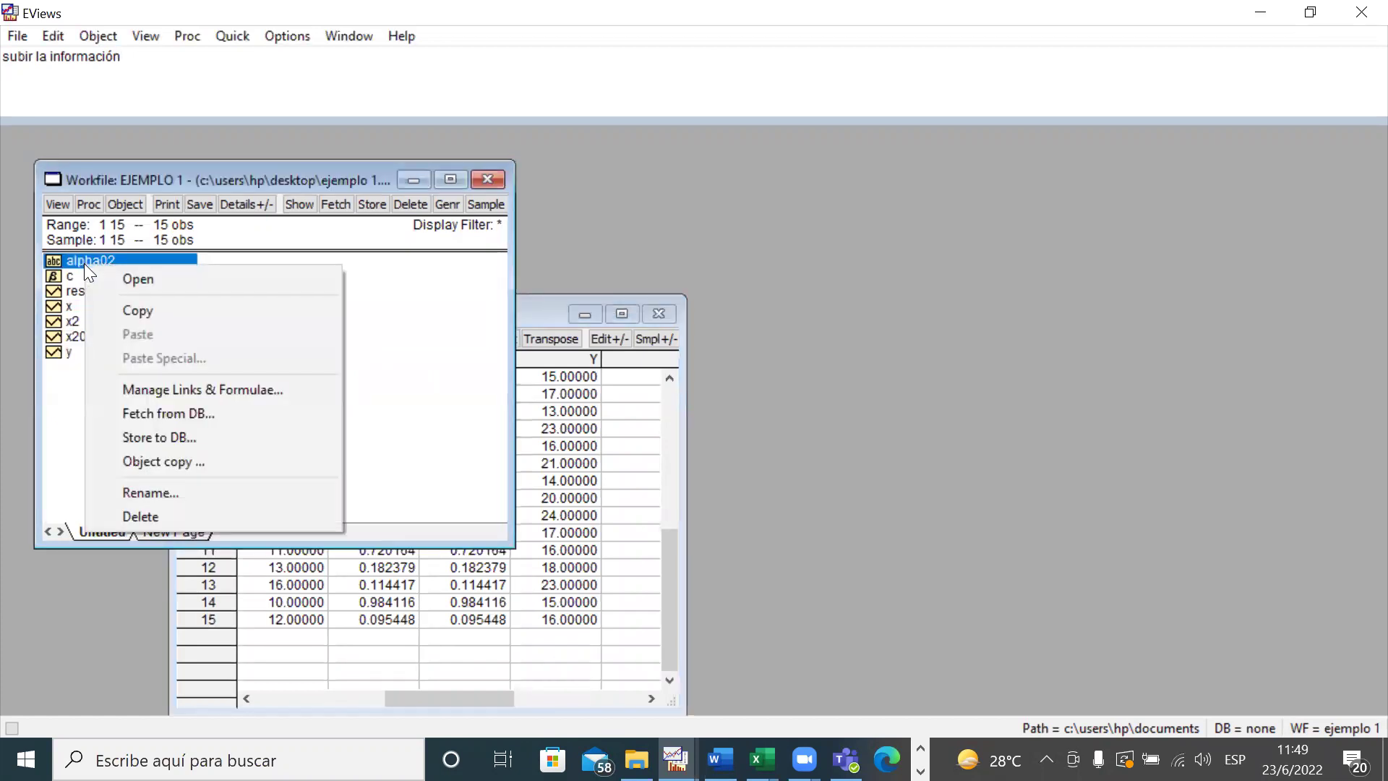
pyautogui.click(175, 510)
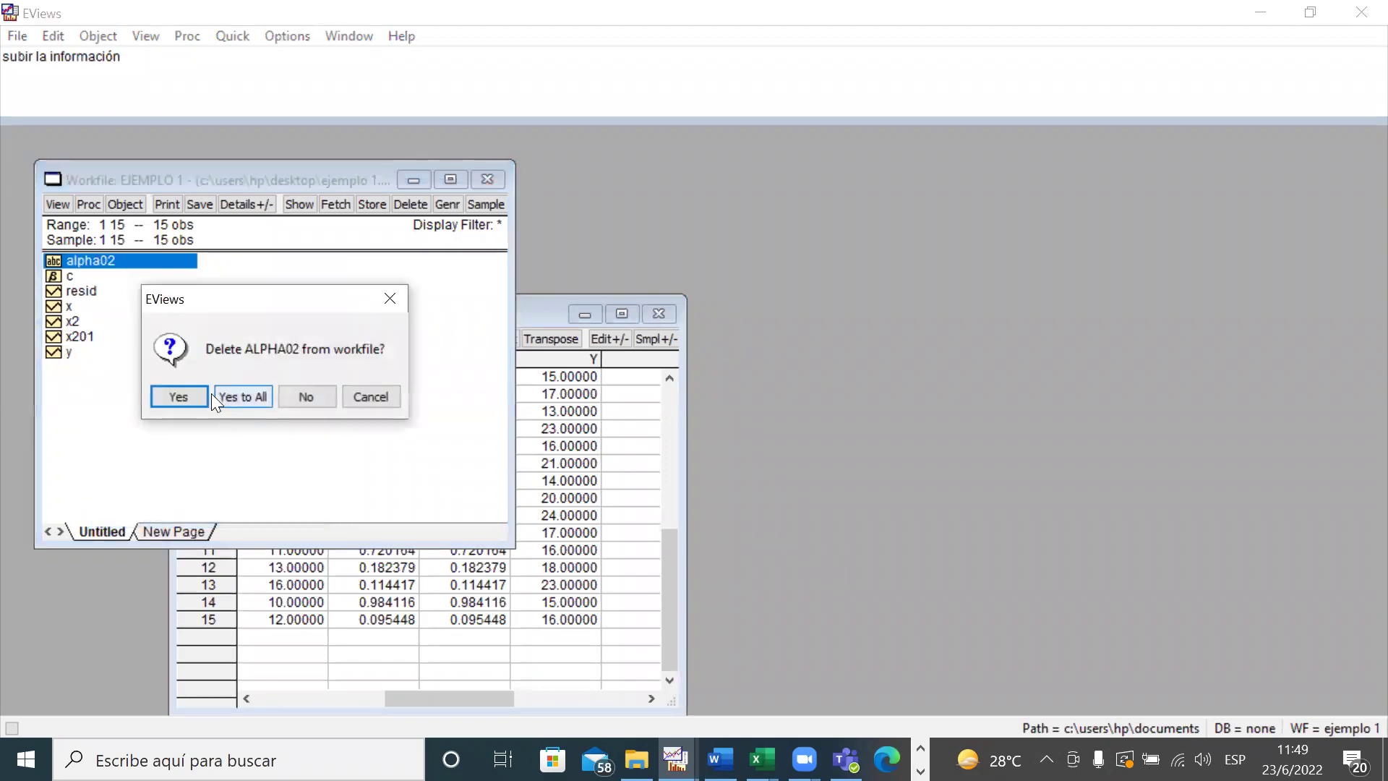
pyautogui.click(243, 396)
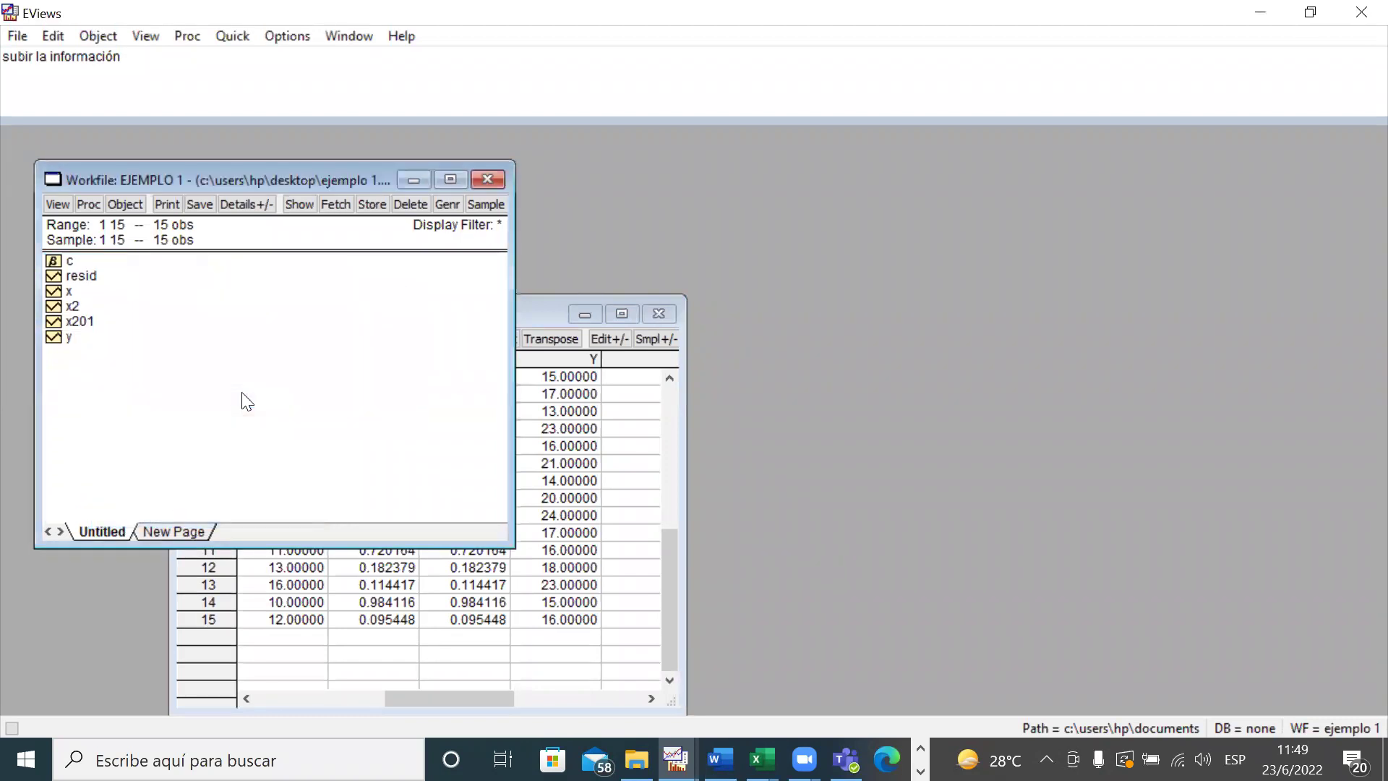
# - Move the group window beside the workfile window and delete the series x201 from the workfile
pyautogui.click(573, 548)
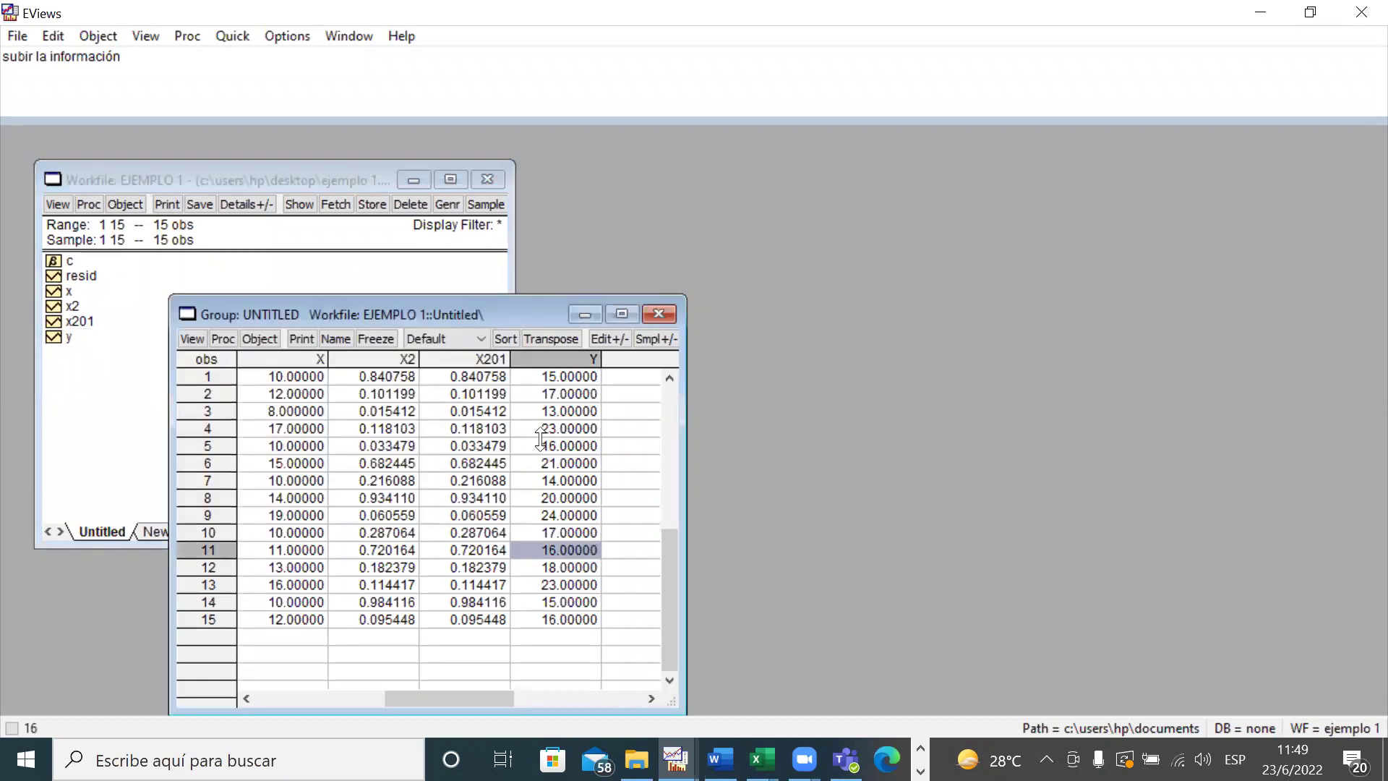
pyautogui.moveTo(445, 308); pyautogui.dragTo(785, 196)
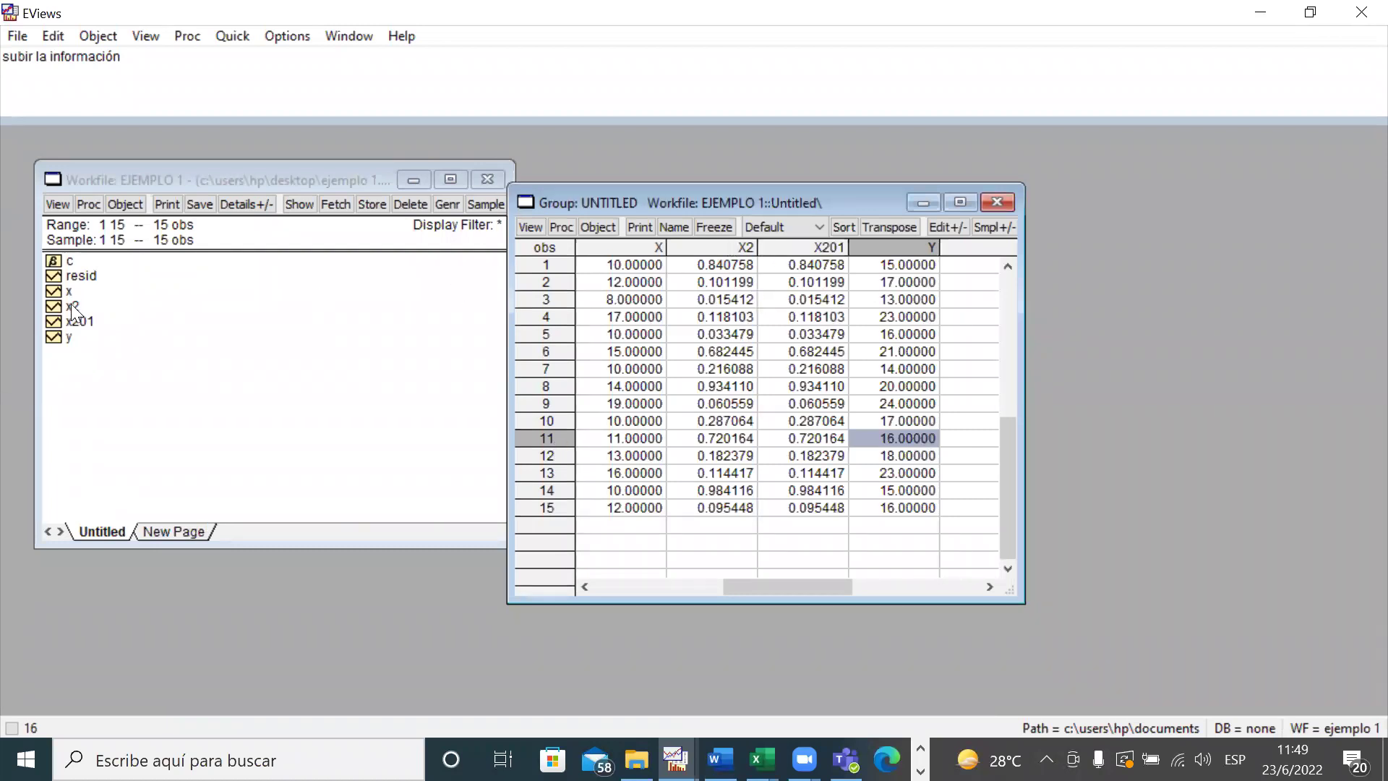
pyautogui.click(98, 309)
pyautogui.click(86, 326)
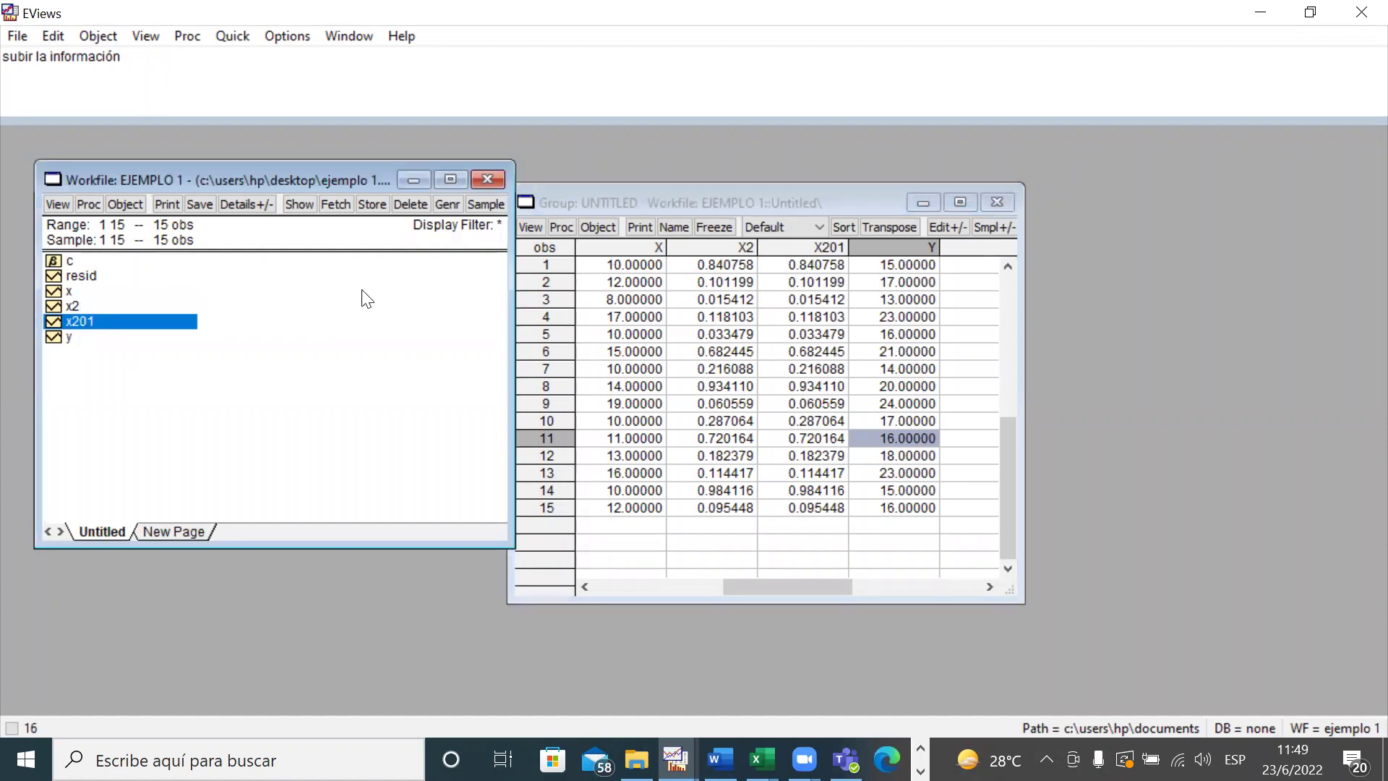
pyautogui.rightClick(175, 321)
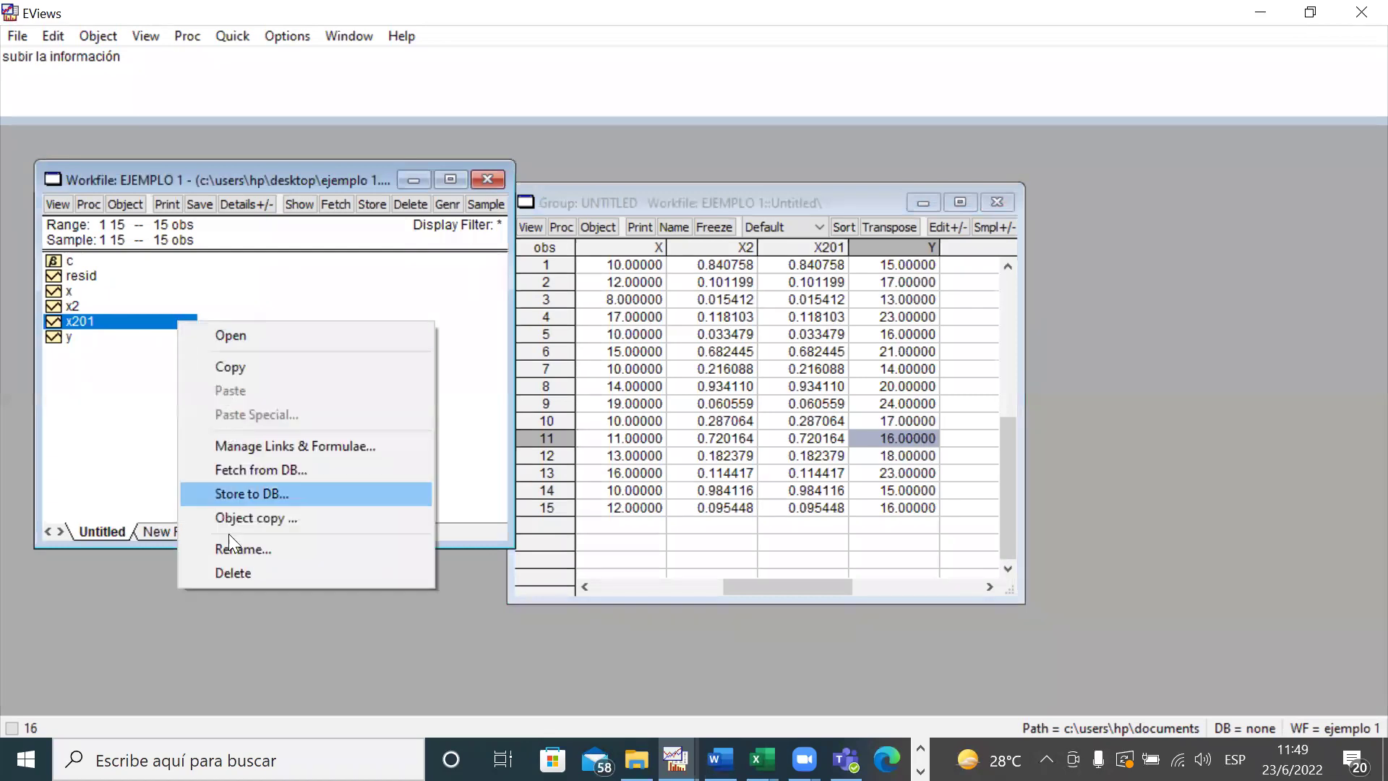
pyautogui.click(233, 574)
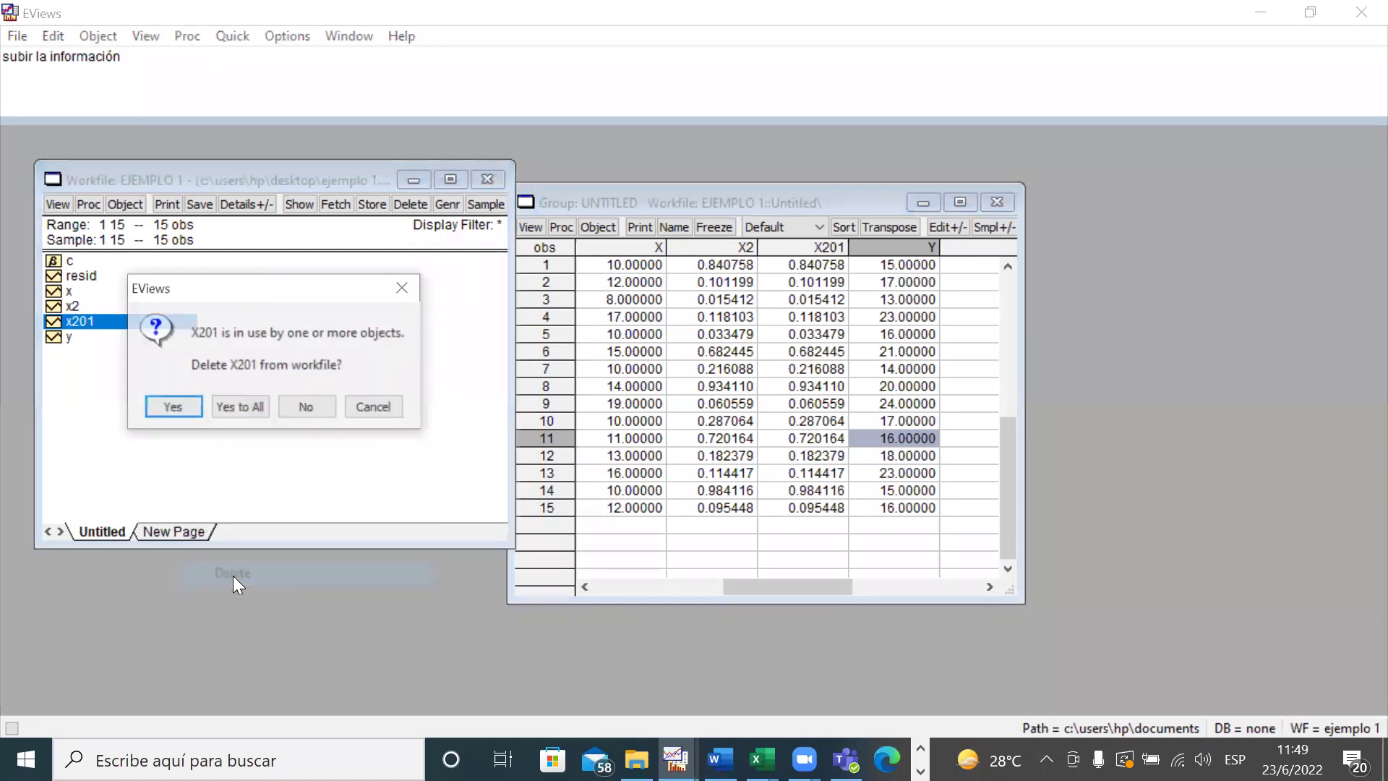
pyautogui.click(254, 403)
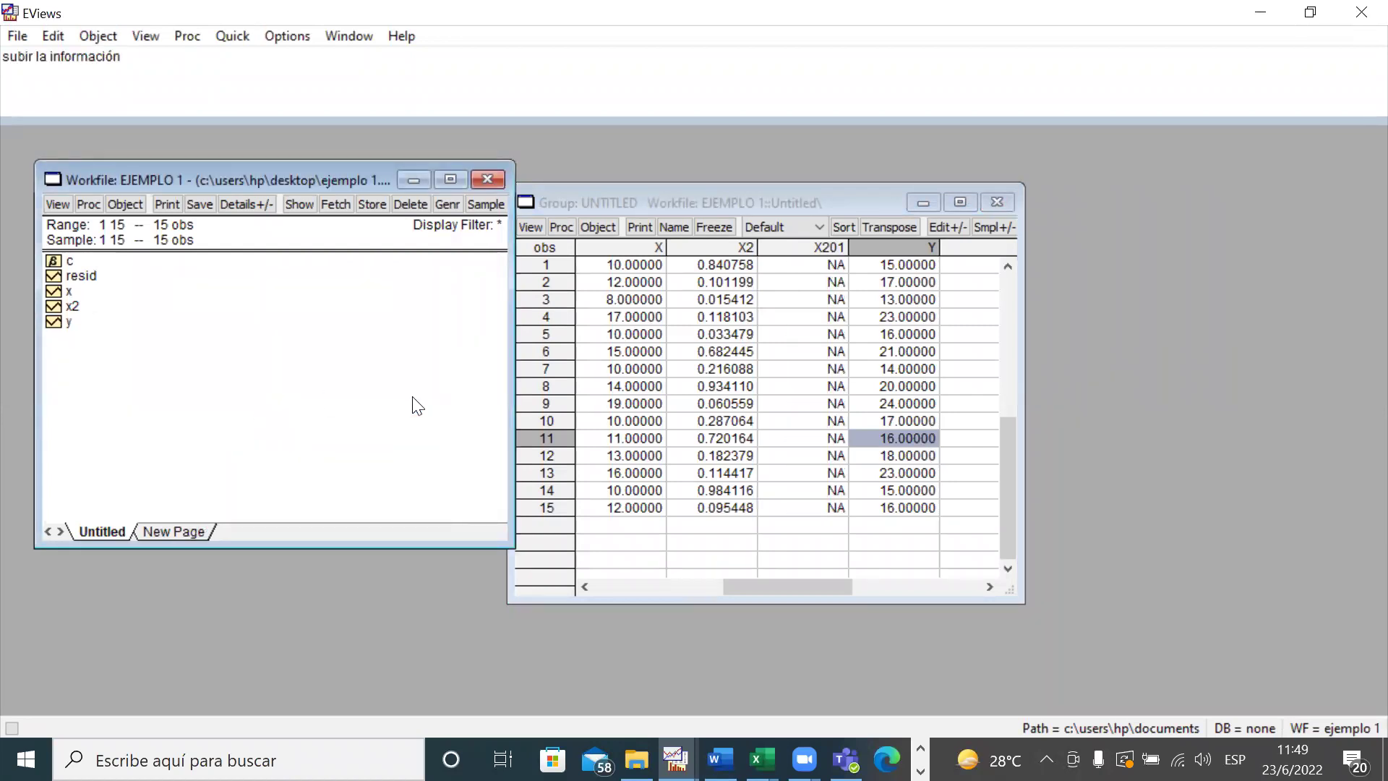
# - Close the untitled group, discarding it, and move the workfile window aside to free space for the regression output
pyautogui.click(997, 202)
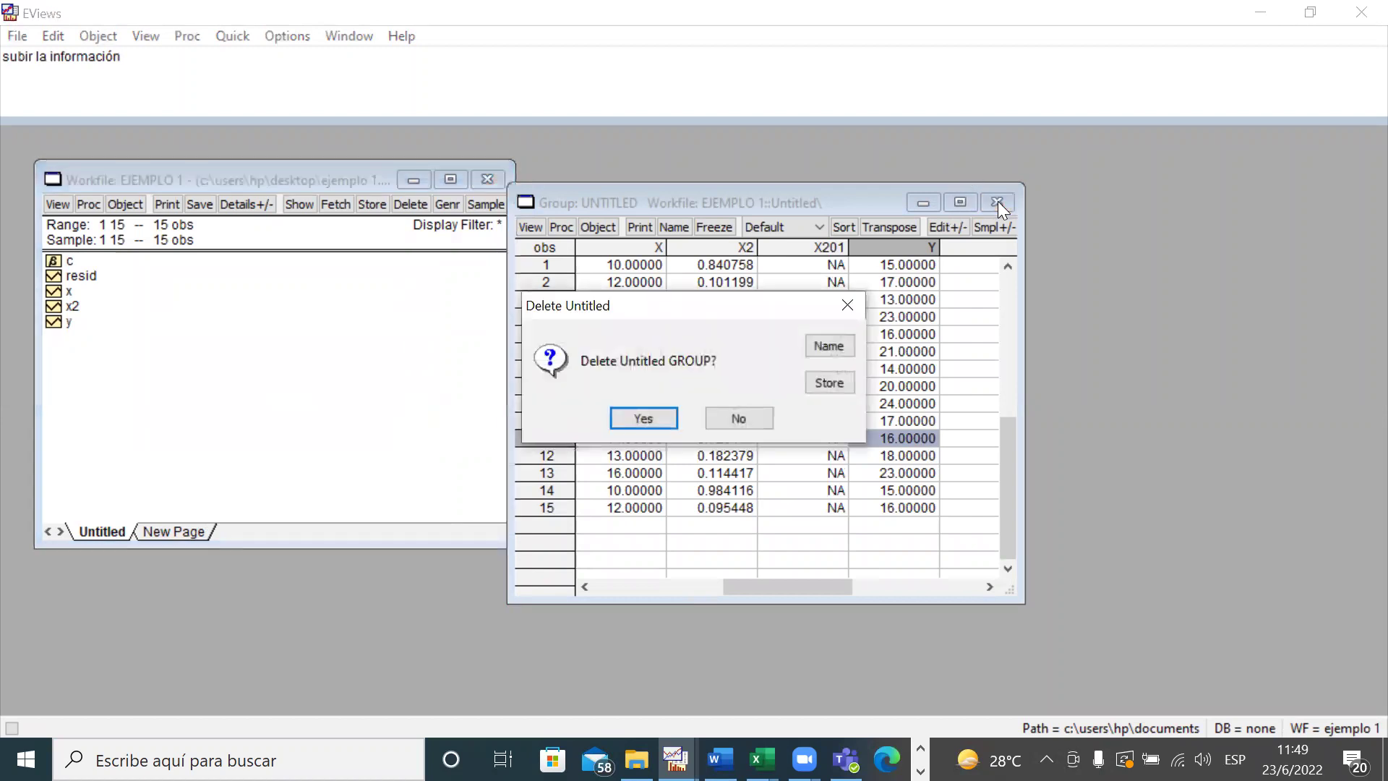
pyautogui.click(659, 417)
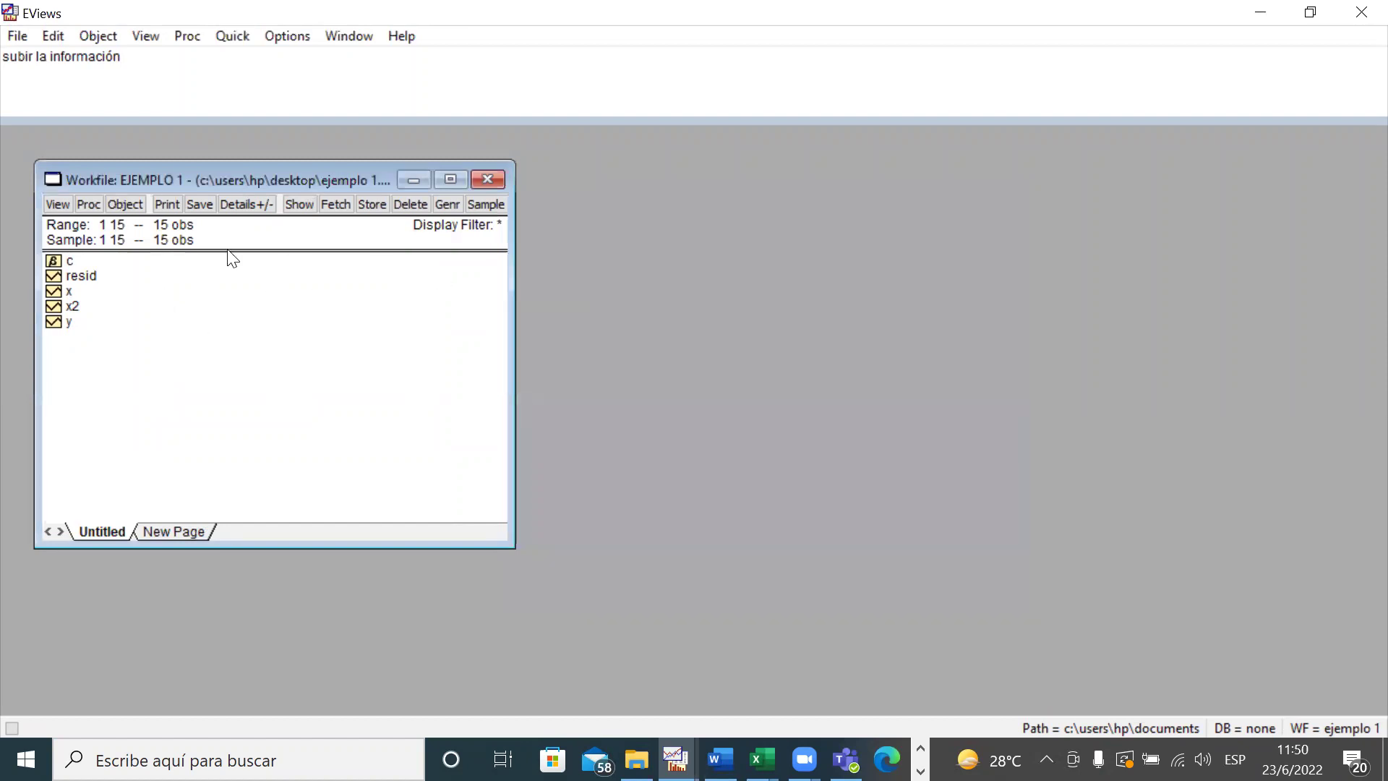
pyautogui.moveTo(178, 171); pyautogui.dragTo(774, 147)
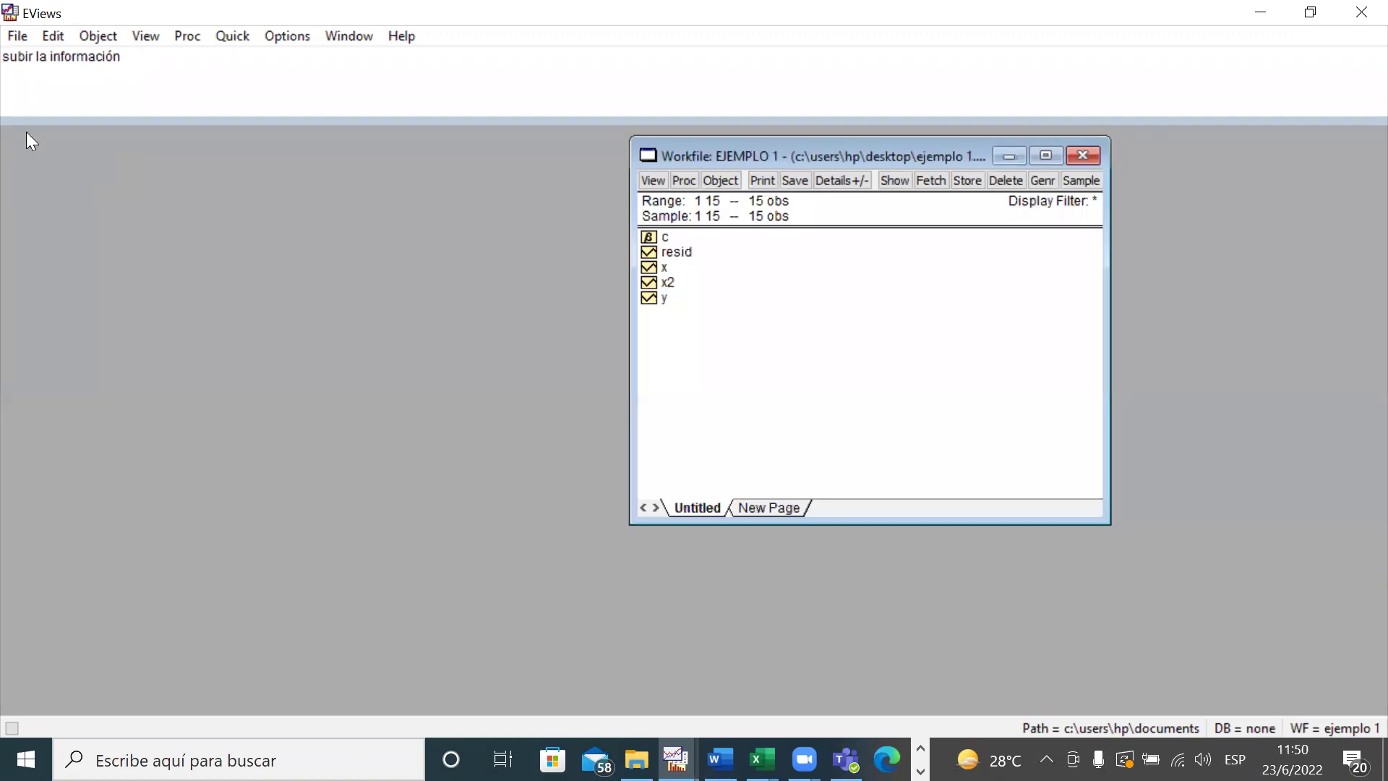
# - Save the EJEMPLO 1 workfile with double precision series storage
pyautogui.click(20, 39)
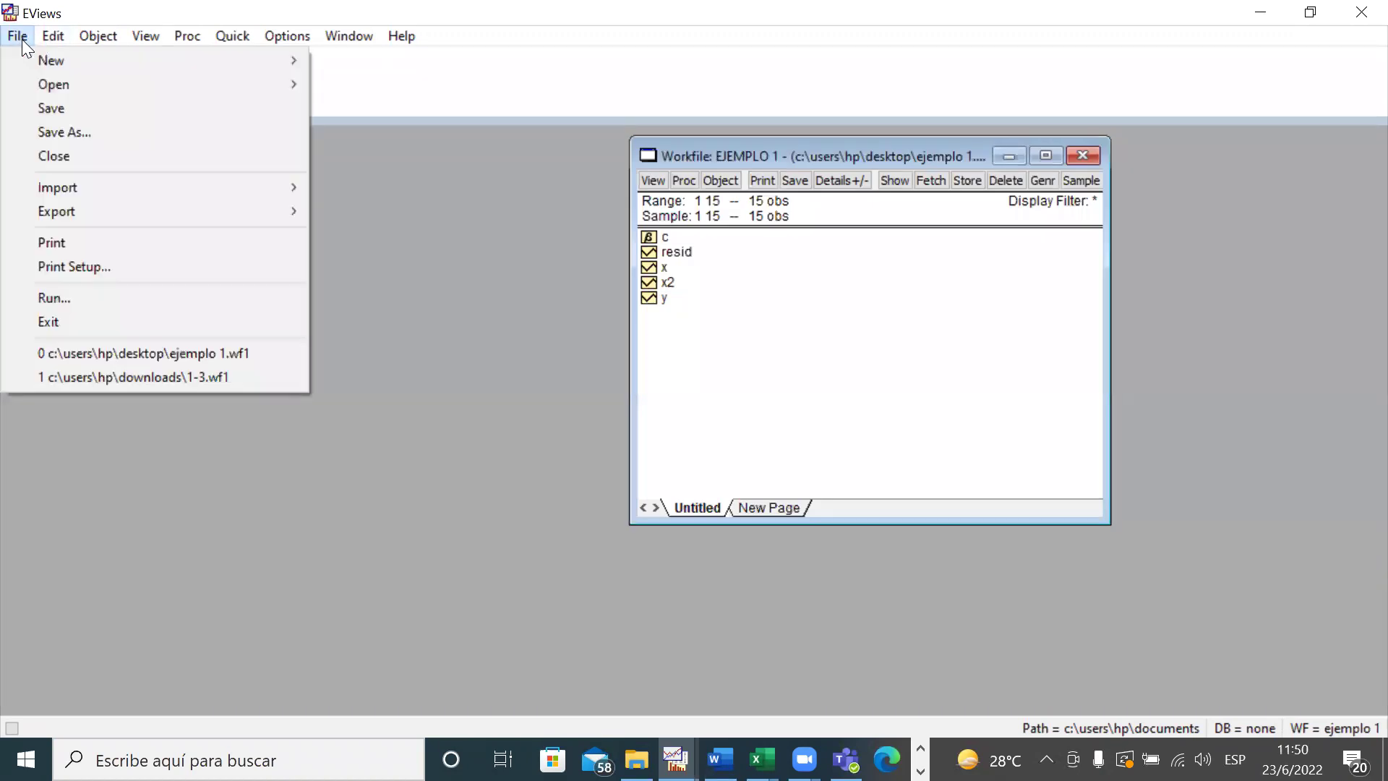
pyautogui.click(54, 110)
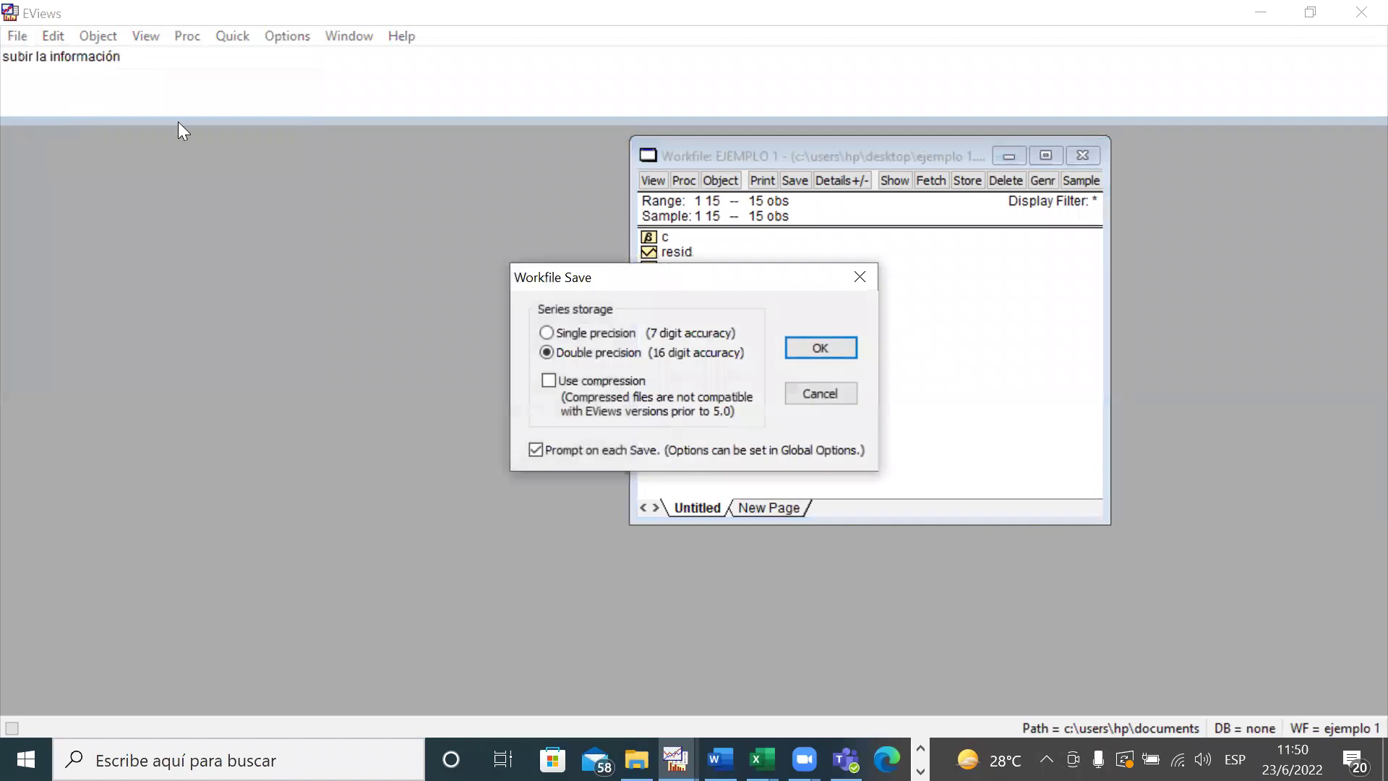
pyautogui.click(805, 345)
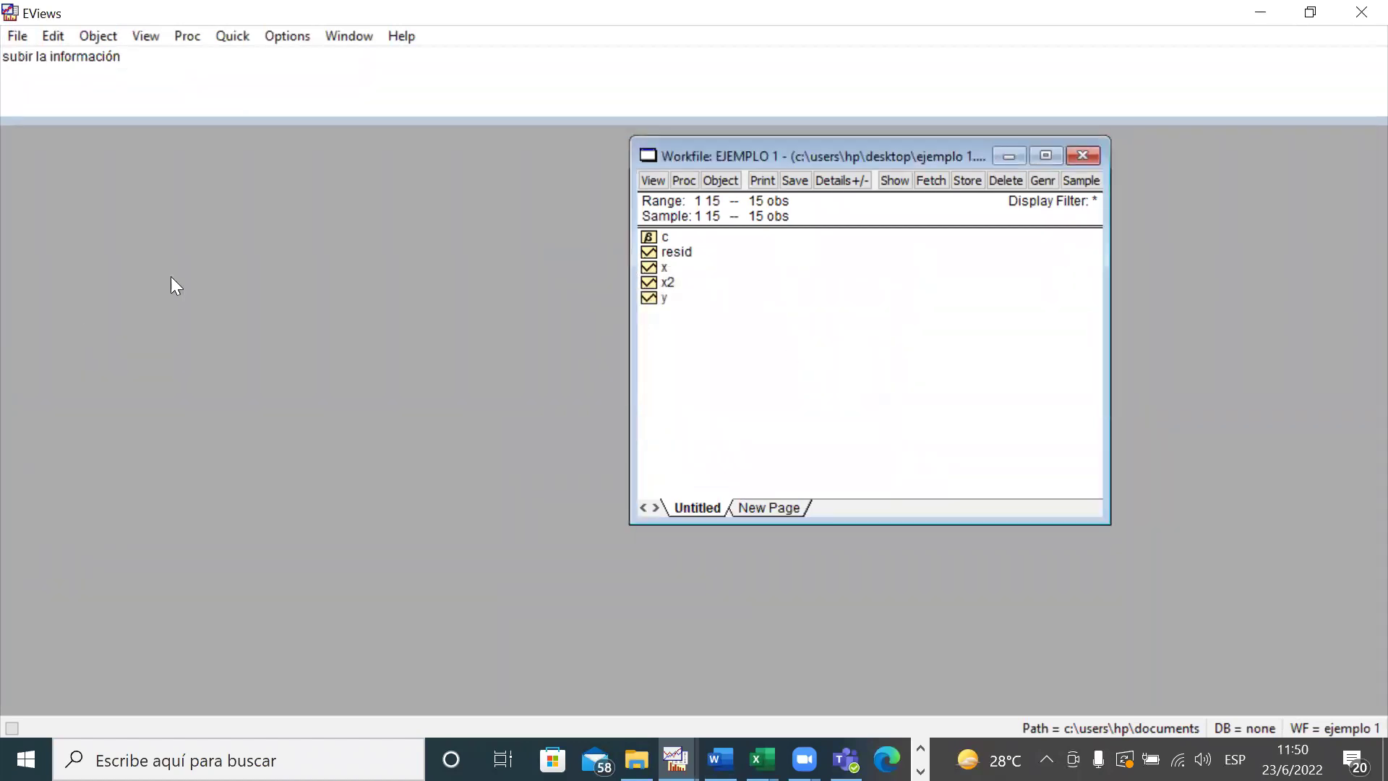
# - Clear the note "subir la información" from the command window
pyautogui.click(136, 52)
pyautogui.press('BackSpace')
pyautogui.press('BackSpace')
pyautogui.press('BackSpace')
pyautogui.press('BackSpace')
pyautogui.press('BackSpace')
pyautogui.press('BackSpace')
pyautogui.press('BackSpace')
pyautogui.press('BackSpace')
pyautogui.press('BackSpace')
pyautogui.press('BackSpace')
pyautogui.press('BackSpace')
pyautogui.press('BackSpace')
pyautogui.press('BackSpace')
pyautogui.press('BackSpace')
pyautogui.press('BackSpace')
pyautogui.press('BackSpace')
pyautogui.press('BackSpace')
pyautogui.press('BackSpace')
pyautogui.press('BackSpace')
pyautogui.press('BackSpace')
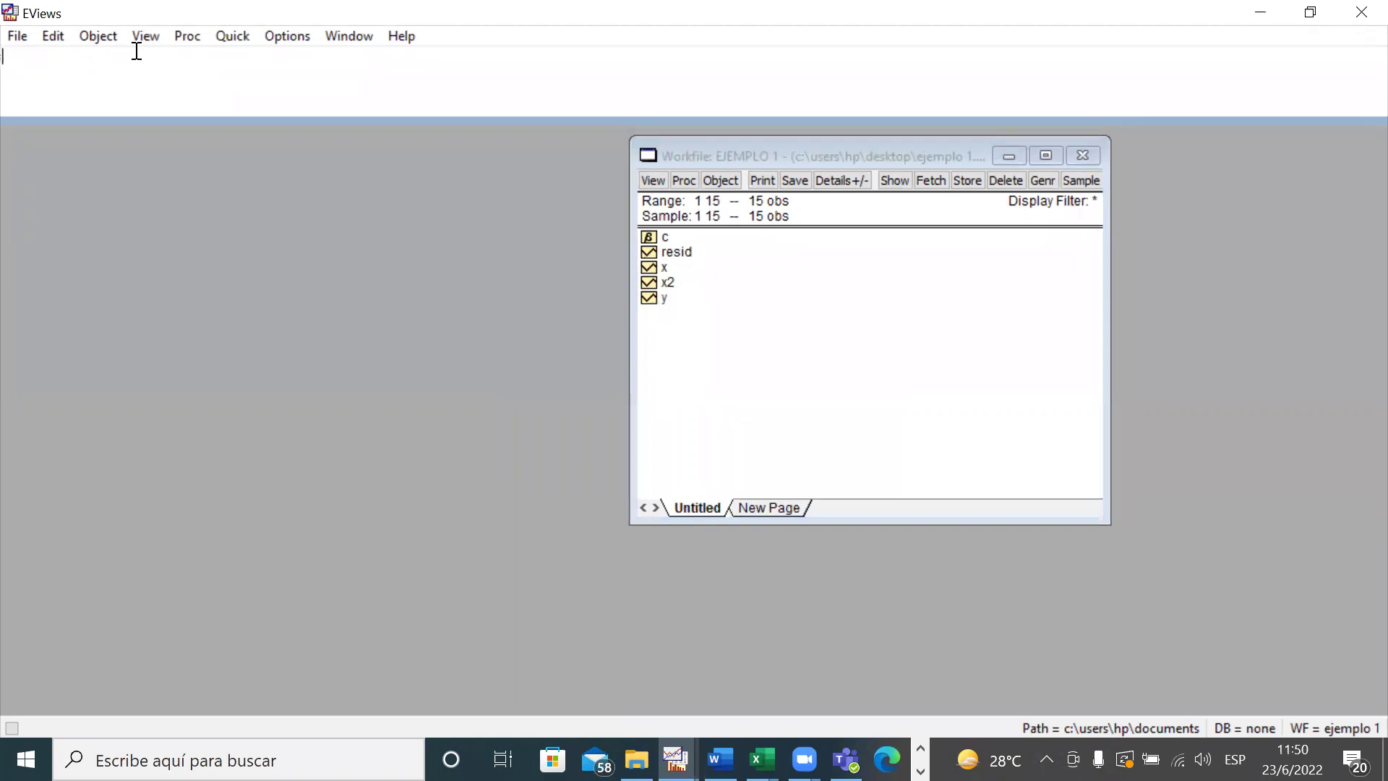
# - Estimate the least squares regression of y on a constant, x and x2 with the command ls y c x x2
pyautogui.write('y')
pyautogui.press('BackSpace')
pyautogui.write('ls')
pyautogui.write('y c x x2')
pyautogui.press('Return')
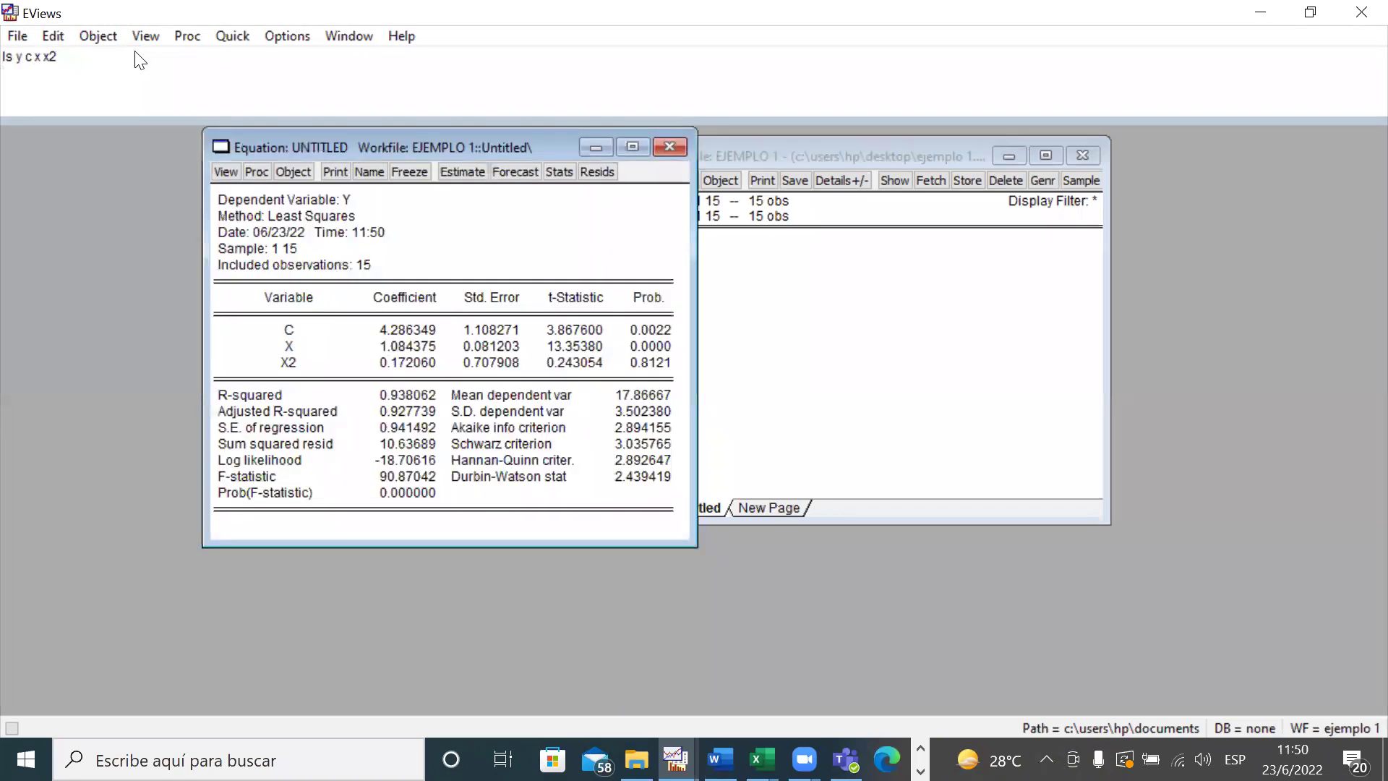
# - Move the equation window clear of the workfile window and switch it to the Representations view
pyautogui.moveTo(419, 136); pyautogui.dragTo(243, 179)
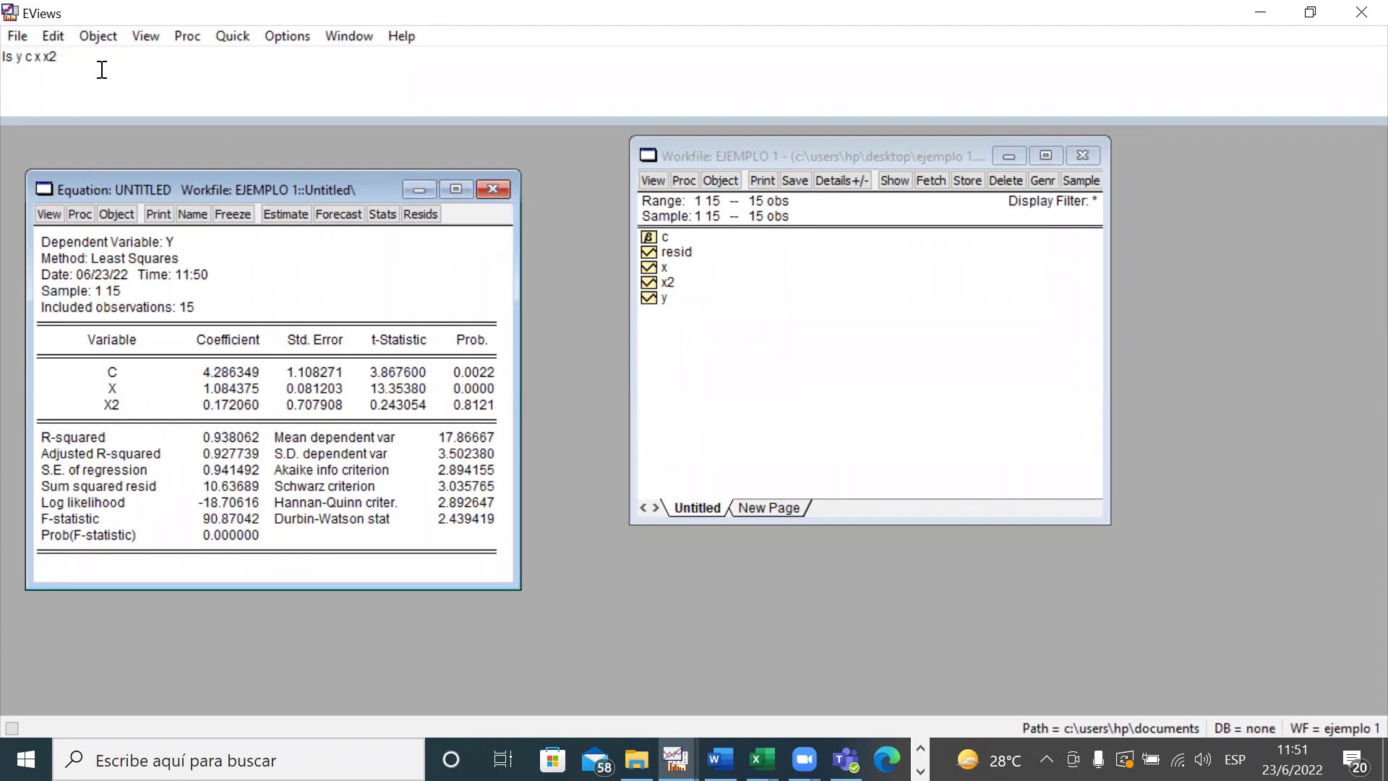
pyautogui.doubleClick(11, 57)
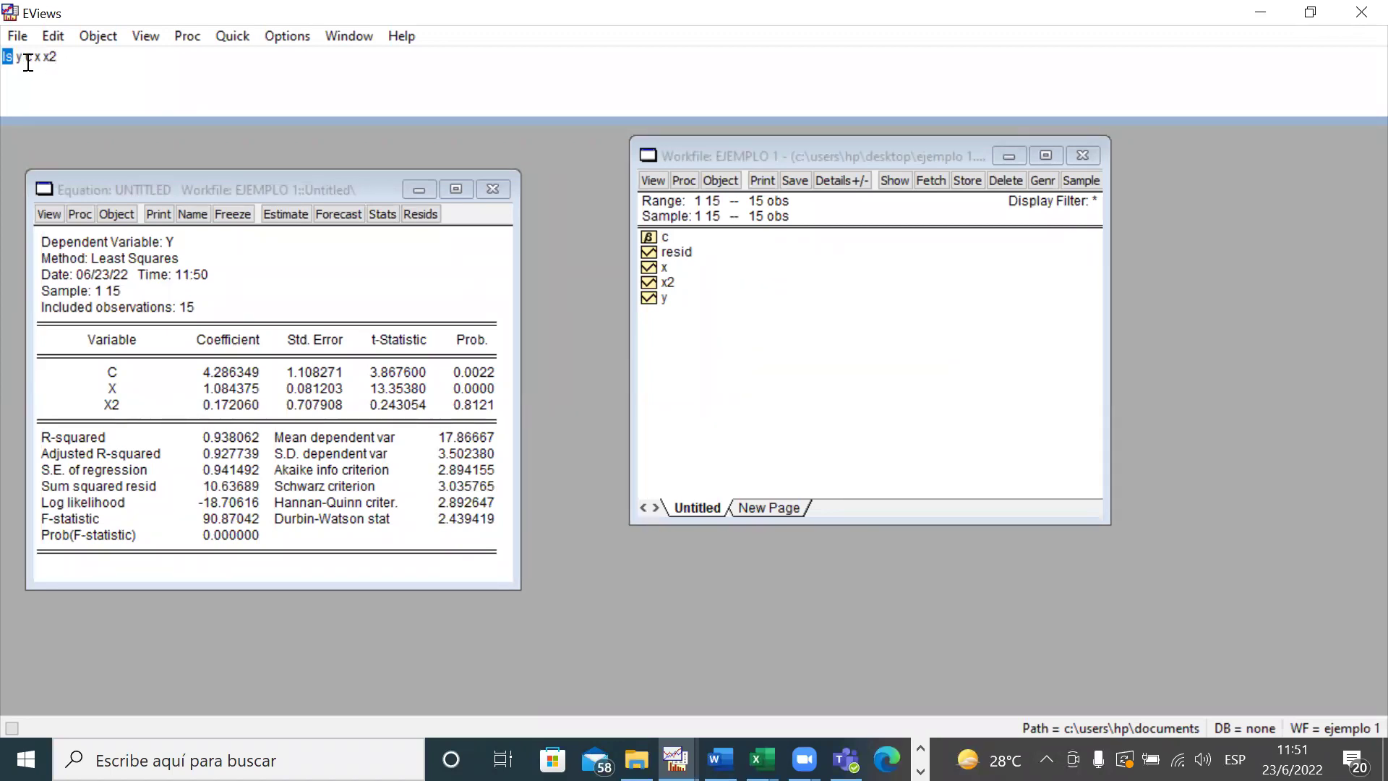
pyautogui.click(76, 60)
pyautogui.click(40, 213)
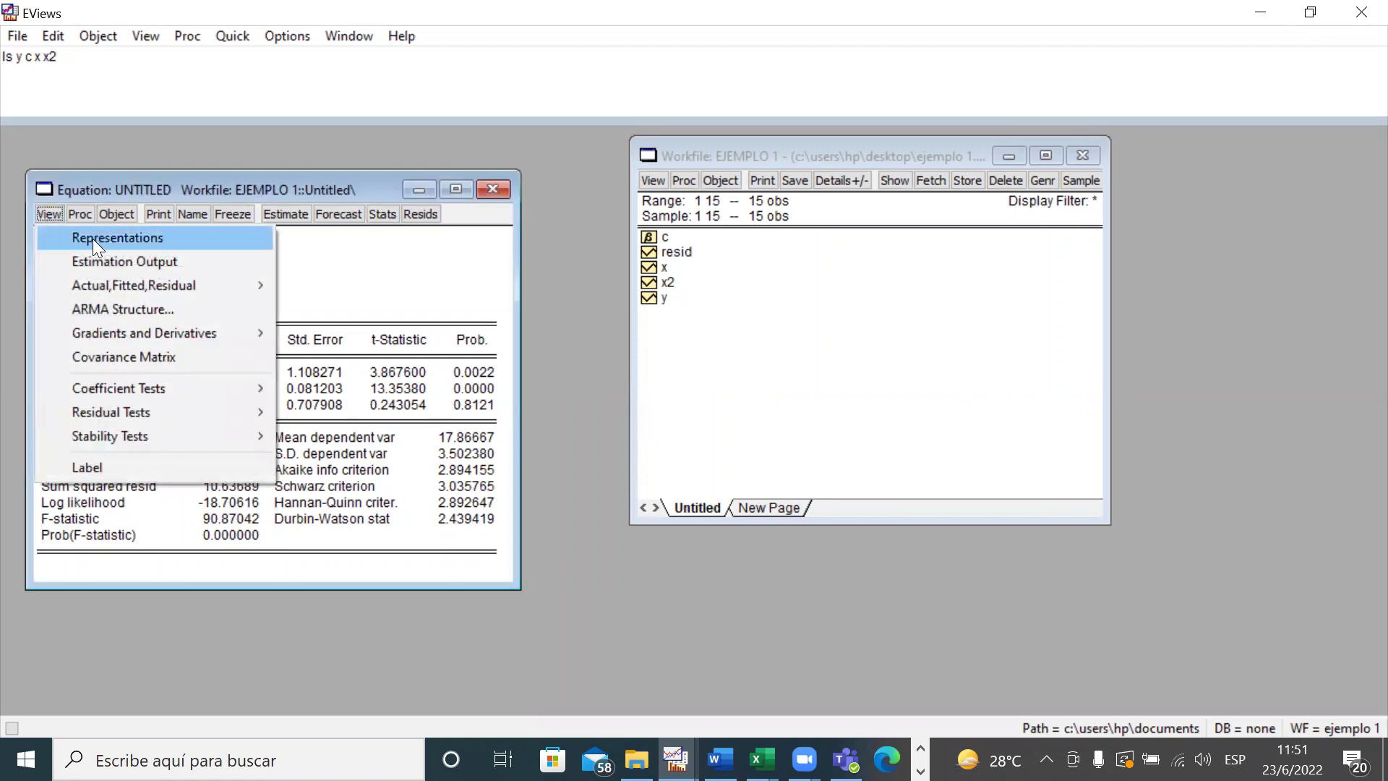
pyautogui.click(153, 238)
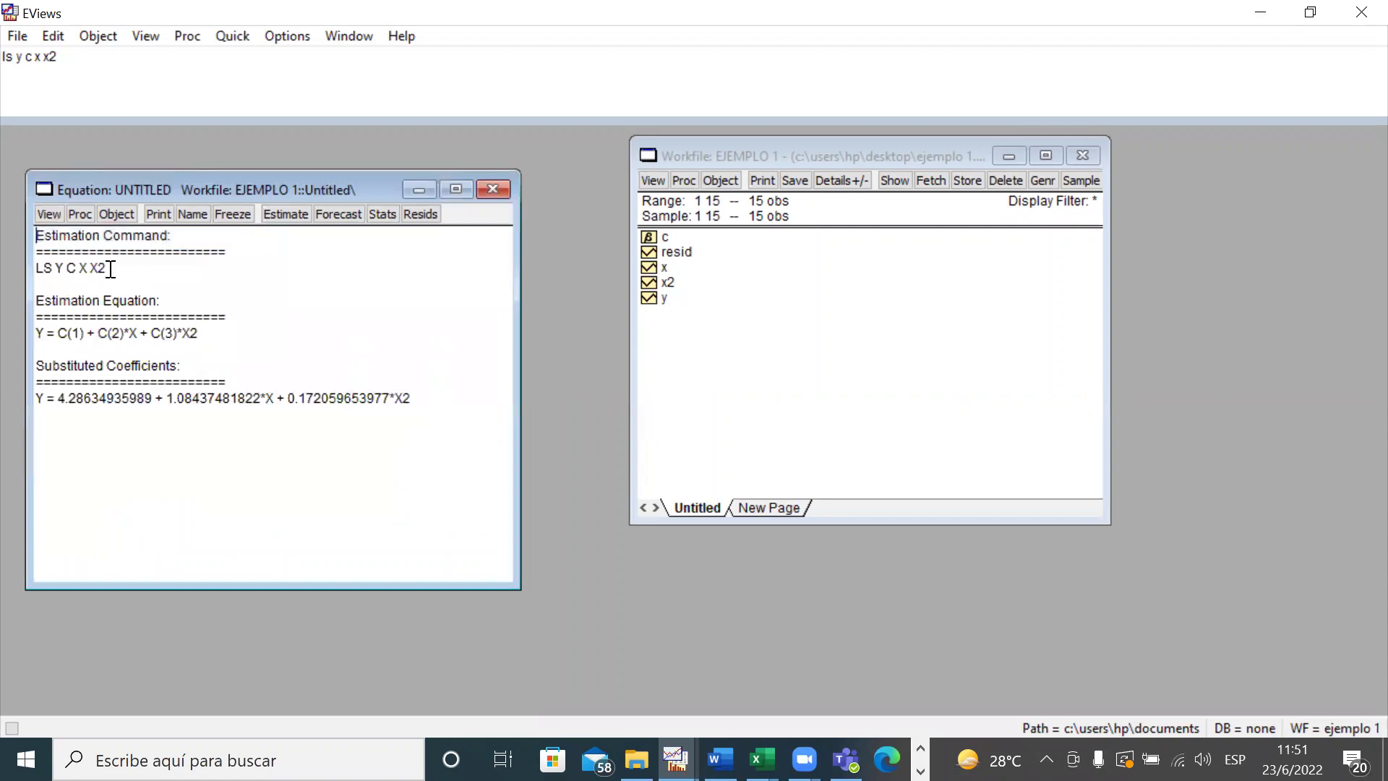
# - Select the estimation equation Y = C(1) + C(2)*X + C(3)*X2 in the representations and try to copy it
pyautogui.moveTo(107, 268); pyautogui.dragTo(54, 270)
pyautogui.moveTo(202, 333); pyautogui.dragTo(29, 348)
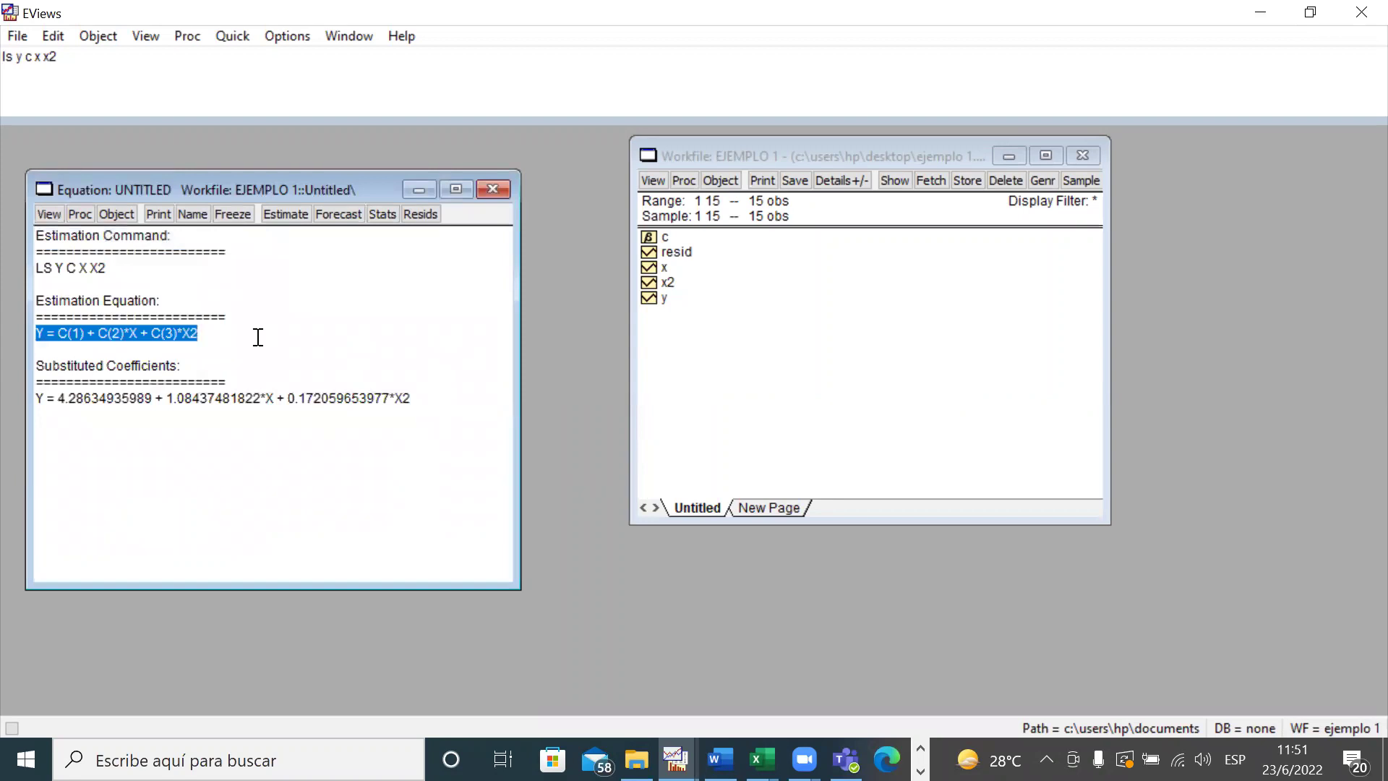
pyautogui.press('super+c')
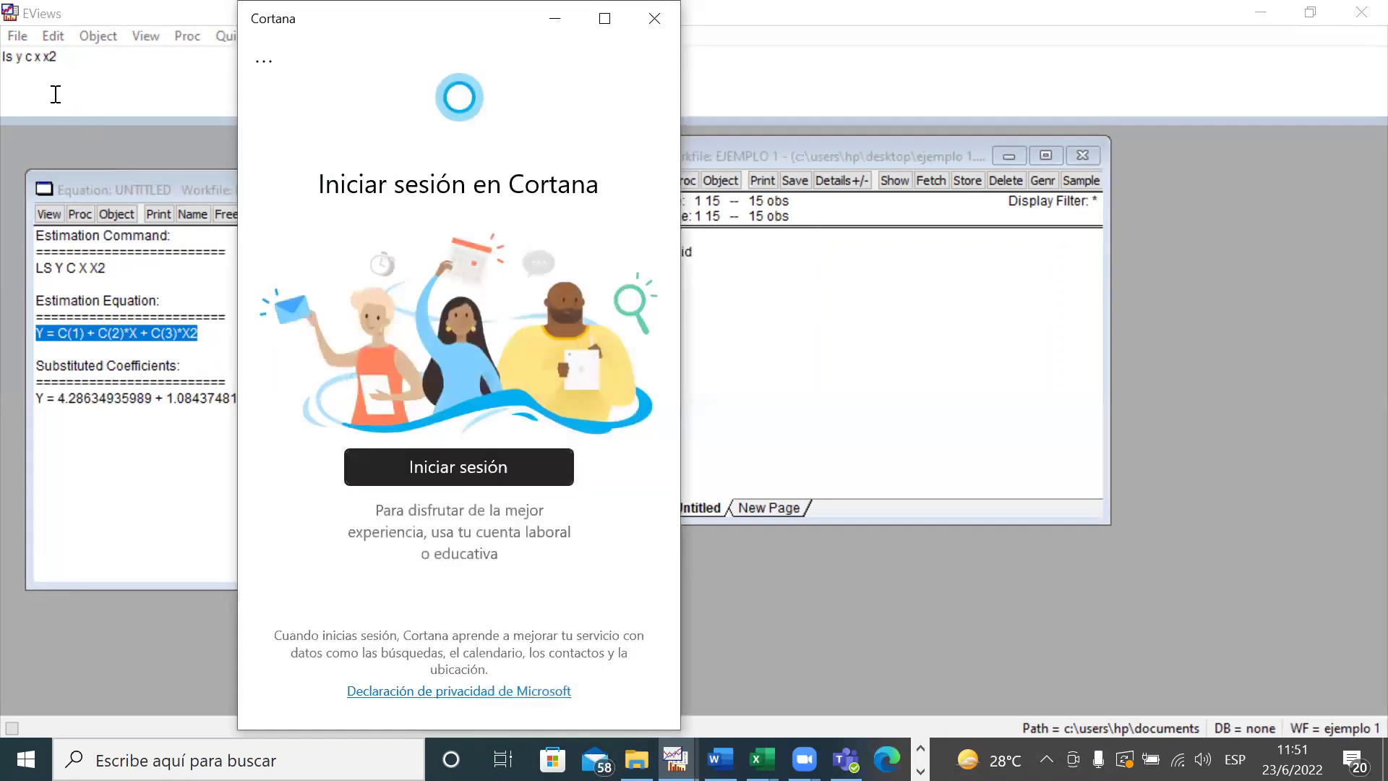
pyautogui.click(485, 63)
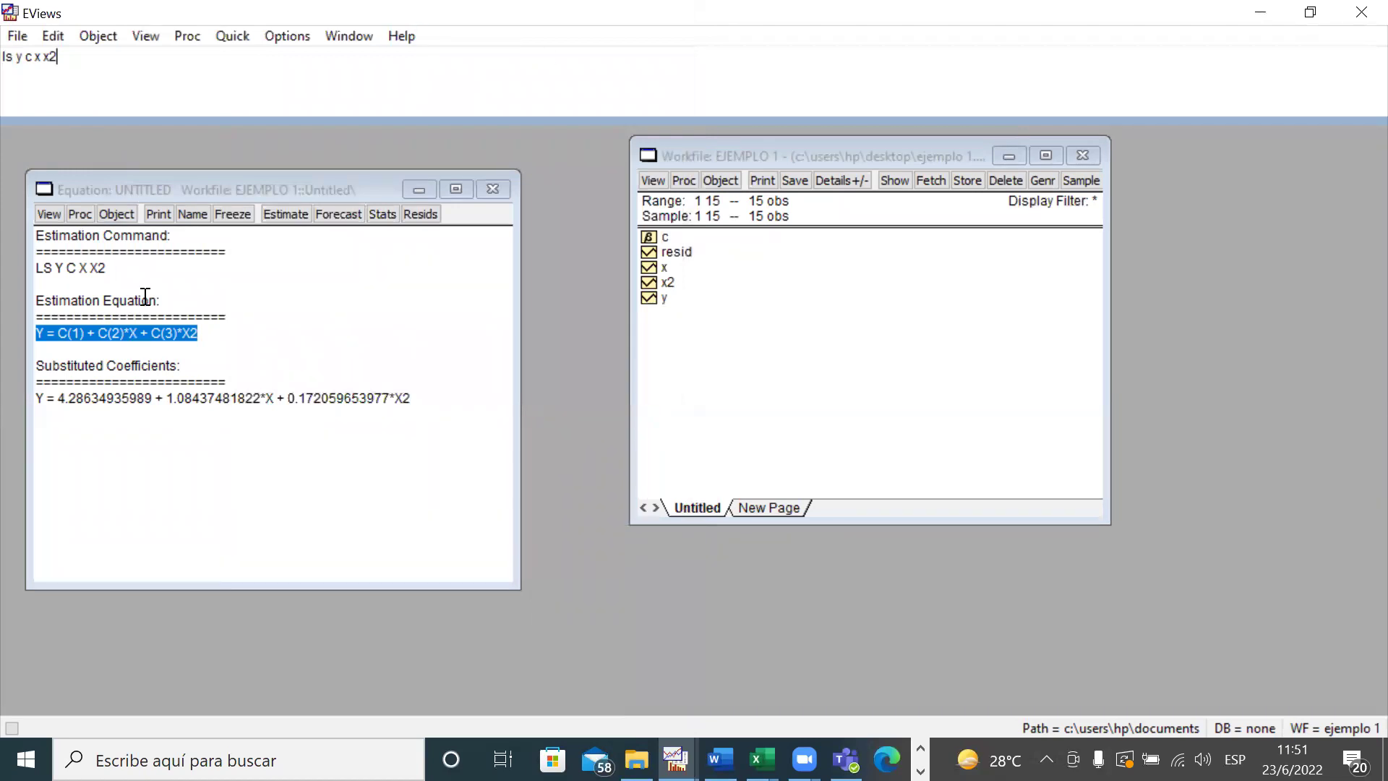
# - Start a second command line with ls and try to paste the estimation equation after it
pyautogui.click(24, 97)
pyautogui.write('ls')
pyautogui.press('super+v')
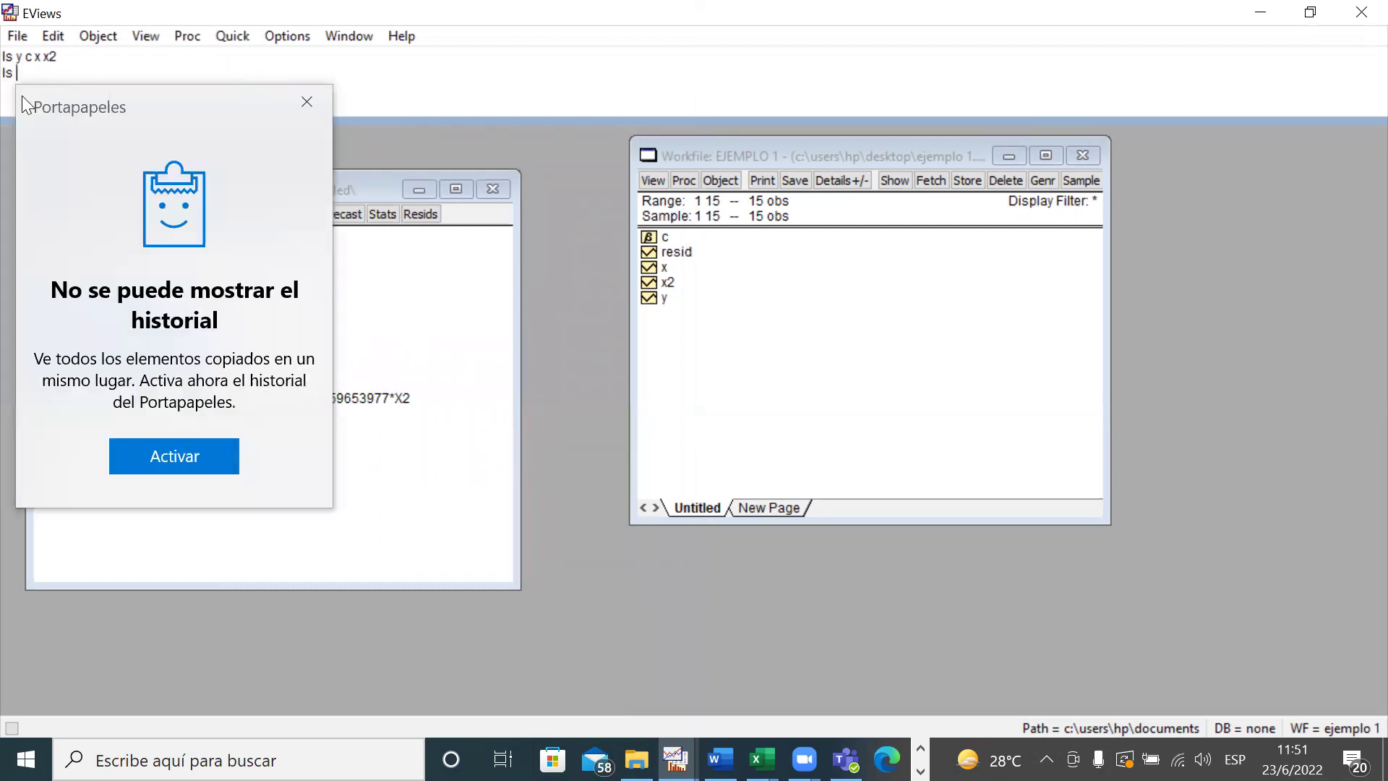
pyautogui.click(310, 99)
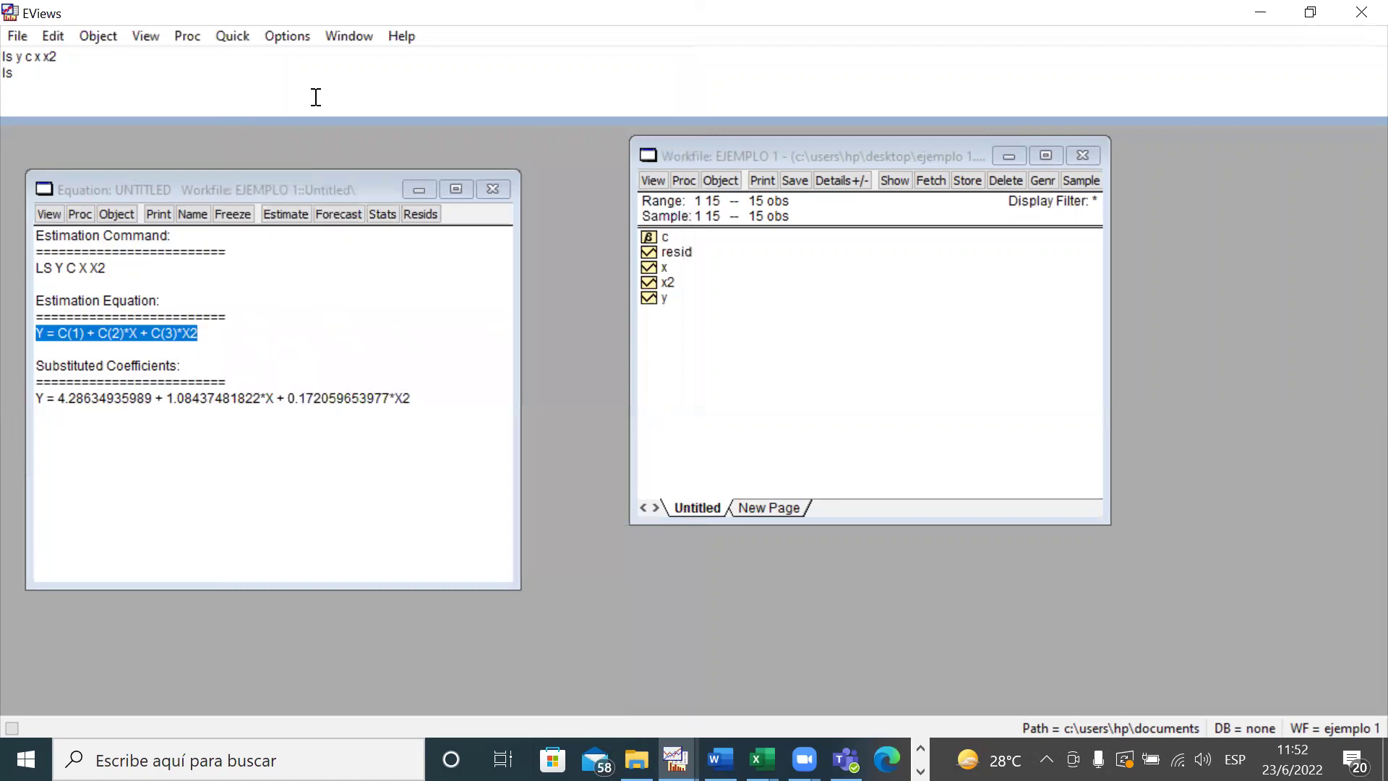
pyautogui.hotkey('ctrl', 'v')
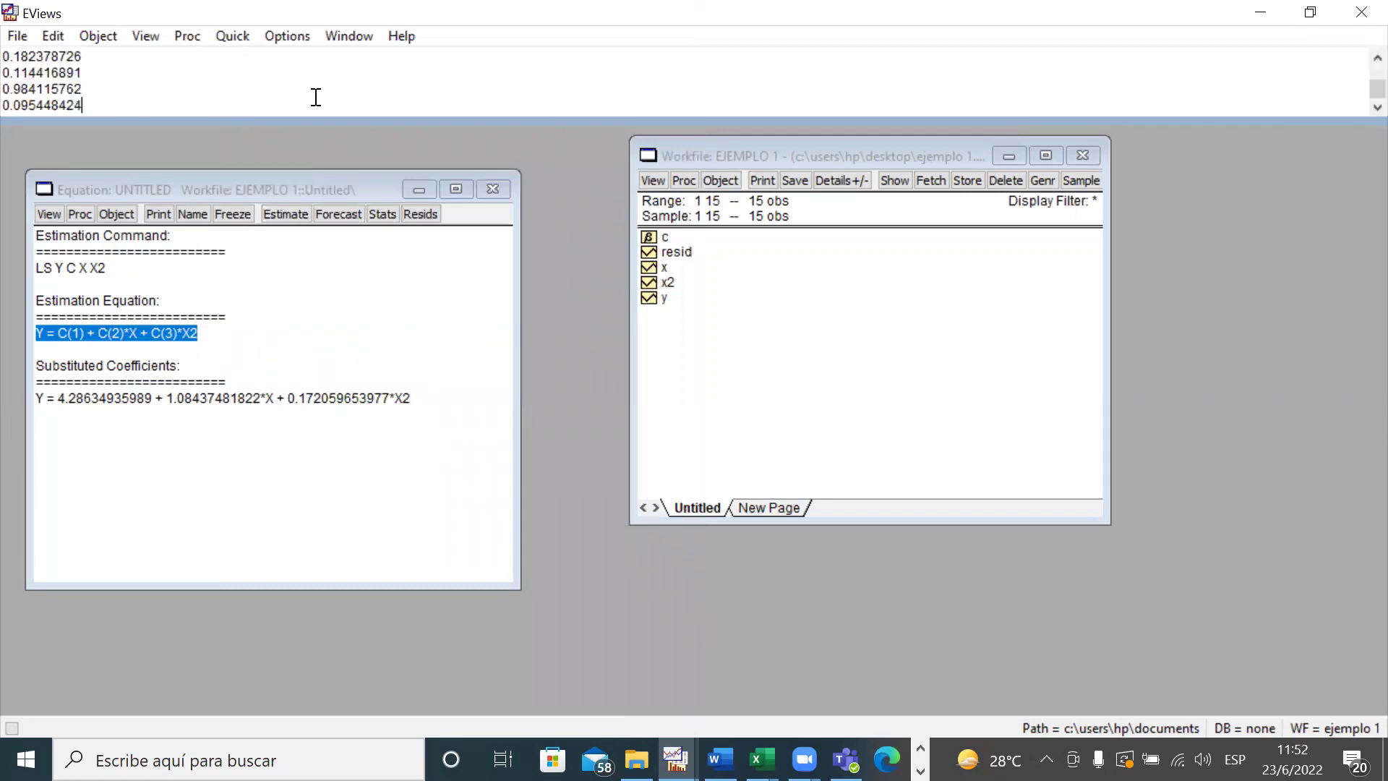
# - Remove the wrongly pasted x2 values from the command window and enter ls again on the second line
pyautogui.hotkey('shift', 'Up')
pyautogui.hotkey('shift', 'Up')
pyautogui.hotkey('shift', 'Up')
pyautogui.hotkey('shift', 'Up')
pyautogui.hotkey('shift', 'Up')
pyautogui.hotkey('shift', 'Up')
pyautogui.hotkey('shift', 'Up')
pyautogui.hotkey('shift', 'Up')
pyautogui.hotkey('shift', 'Up')
pyautogui.hotkey('shift', 'Up')
pyautogui.hotkey('shift', 'Up')
pyautogui.hotkey('shift', 'Up')
pyautogui.hotkey('shift', 'Up')
pyautogui.hotkey('shift', 'Up')
pyautogui.hotkey('shift', 'Up')
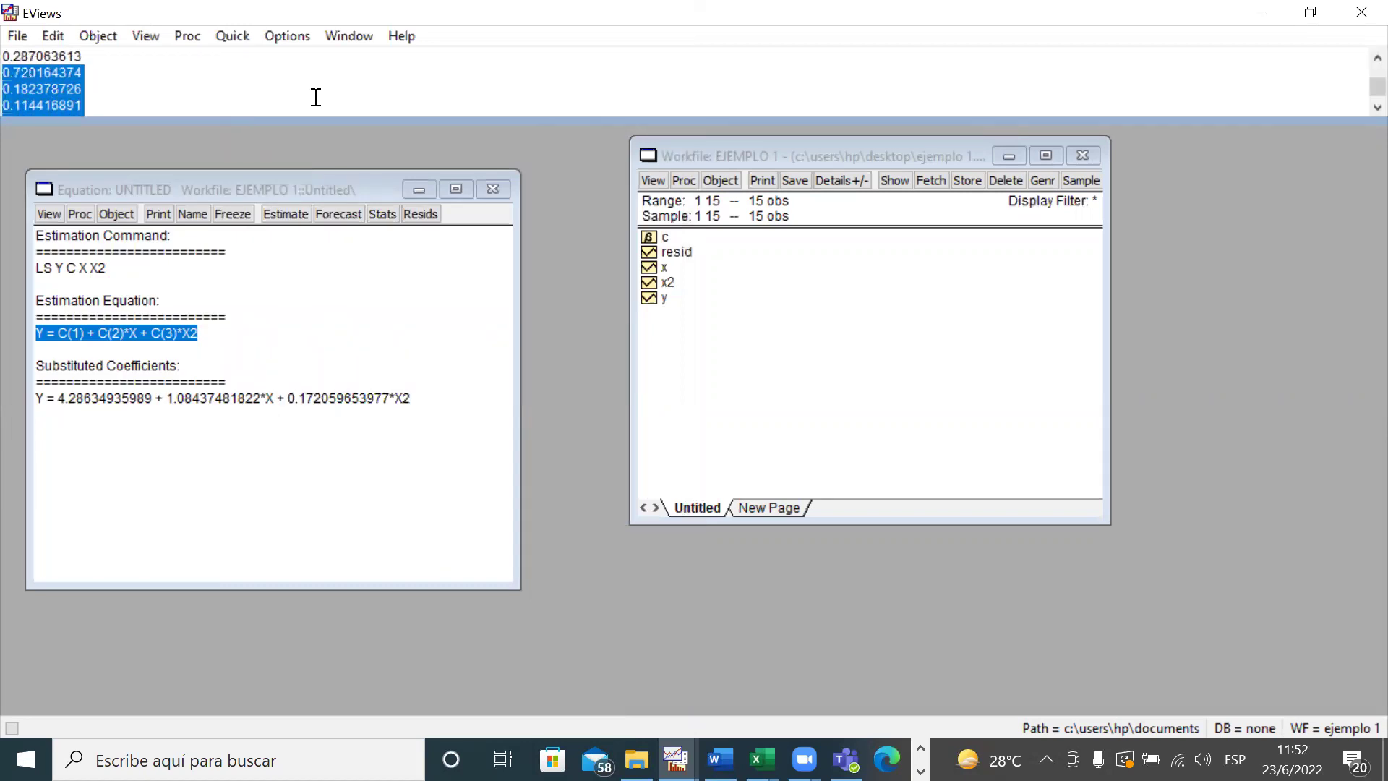
pyautogui.hotkey('shift', 'Up')
pyautogui.hotkey('shift', 'Down')
pyautogui.hotkey('shift', 'Down')
pyautogui.hotkey('shift', 'Down')
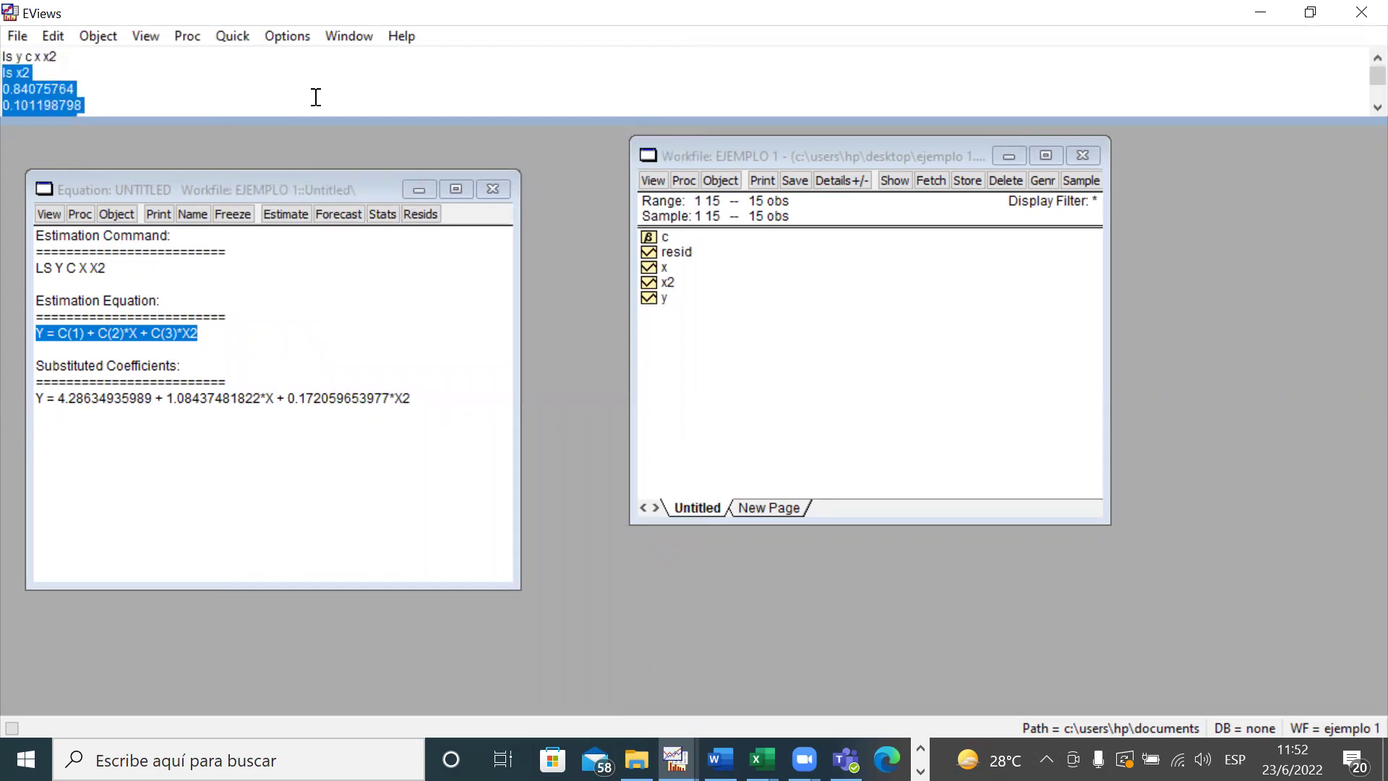
pyautogui.hotkey('shift', 'Up')
pyautogui.hotkey('shift', 'Up')
pyautogui.hotkey('shift', 'Up')
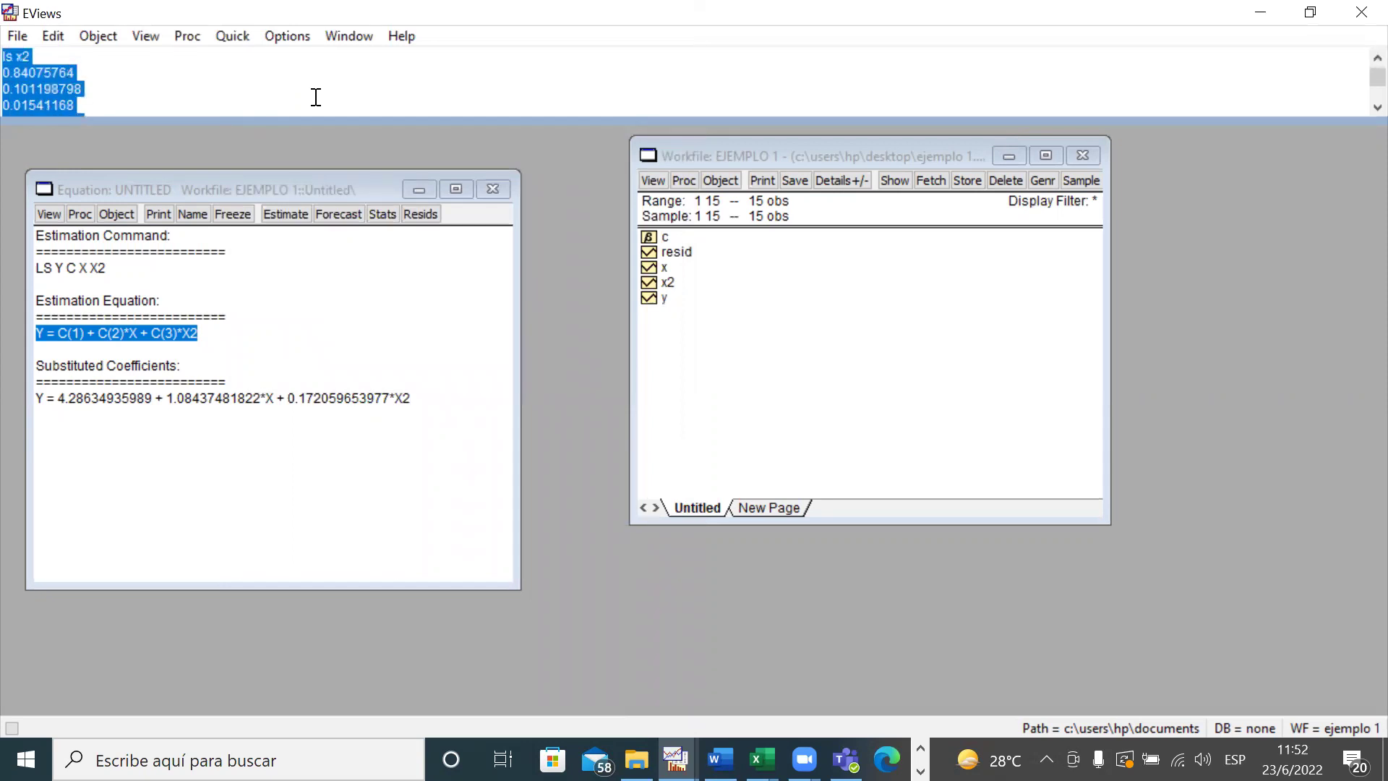
pyautogui.press('BackSpace')
pyautogui.write('ls')
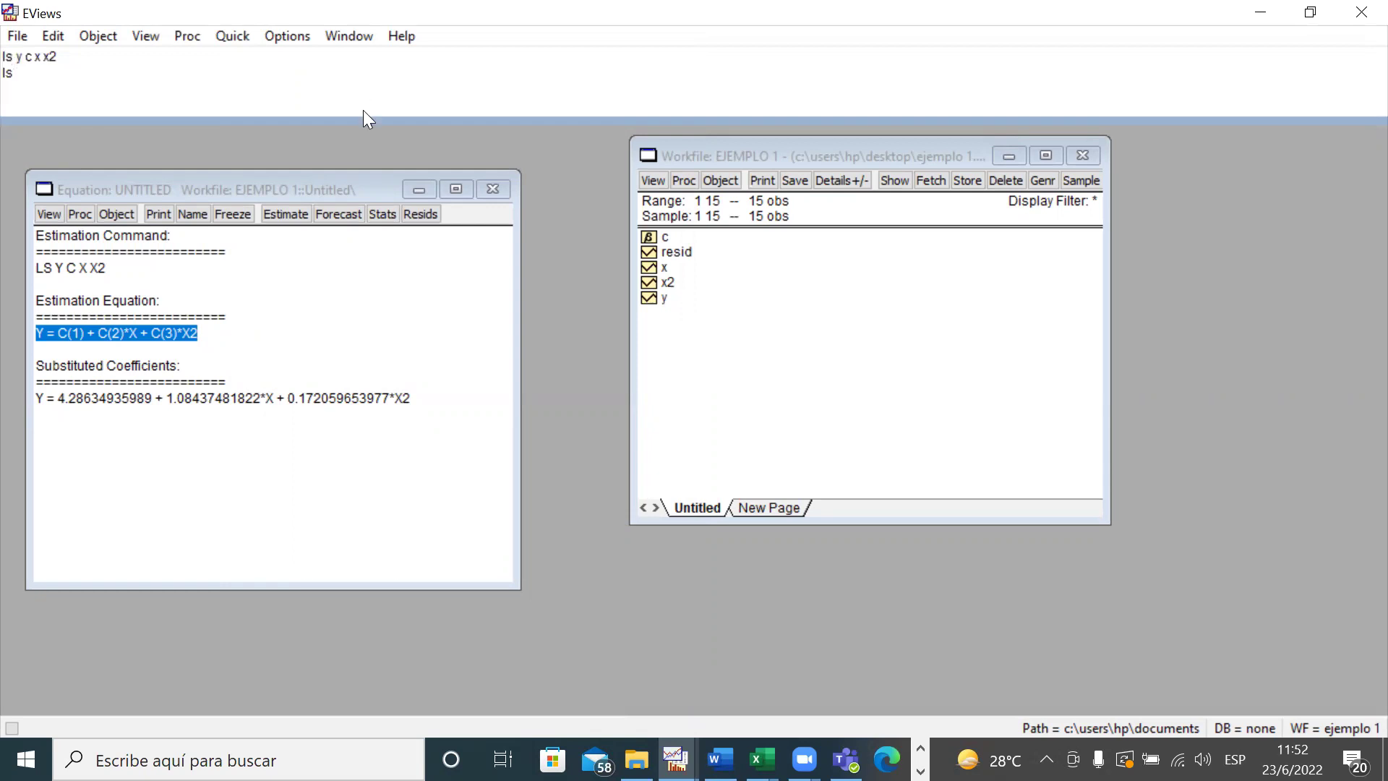
# - Copy the estimation equation and run it as ls Y = C(1) + C(2)*X + C(3)*X2, discarding the previous untitled equation
pyautogui.rightClick(174, 329)
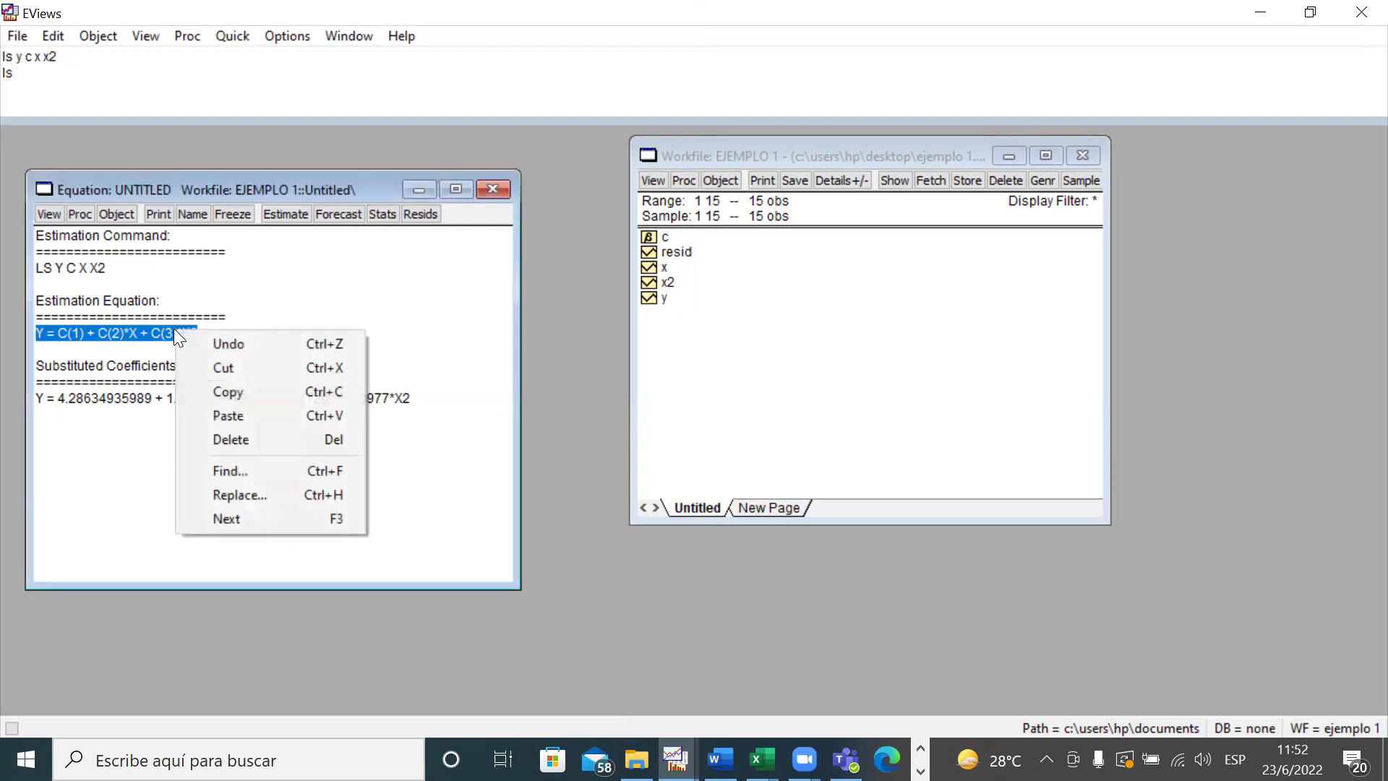
pyautogui.click(224, 387)
pyautogui.click(24, 75)
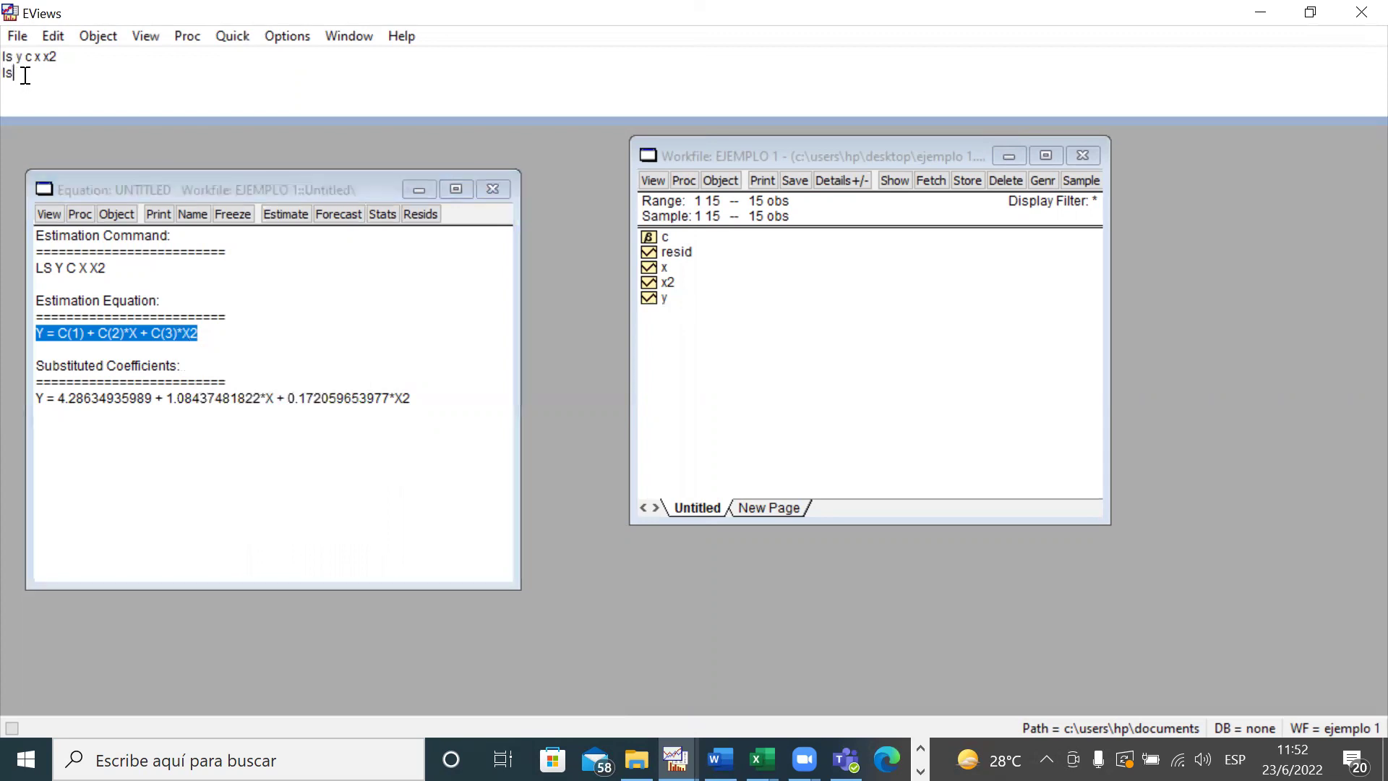
pyautogui.press('super')
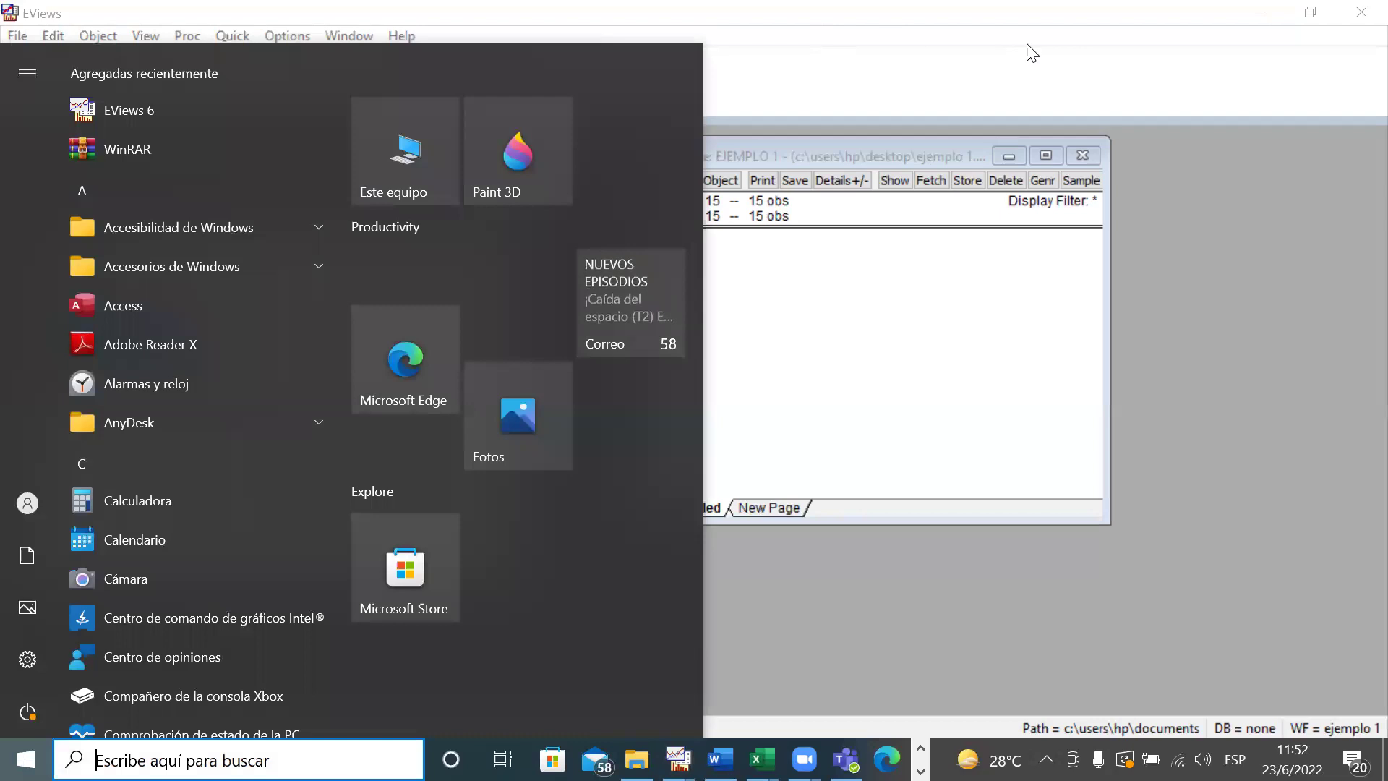
pyautogui.press('Escape')
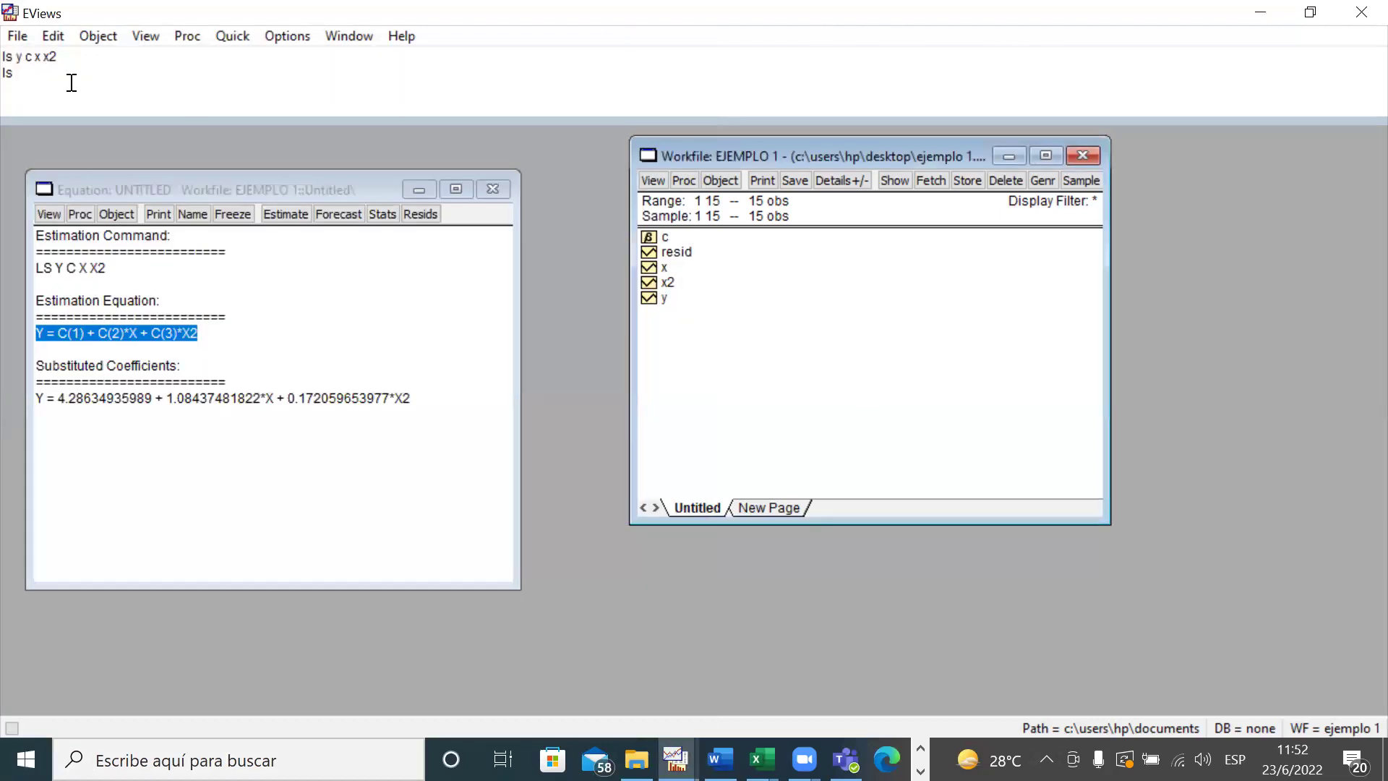
pyautogui.click(50, 69)
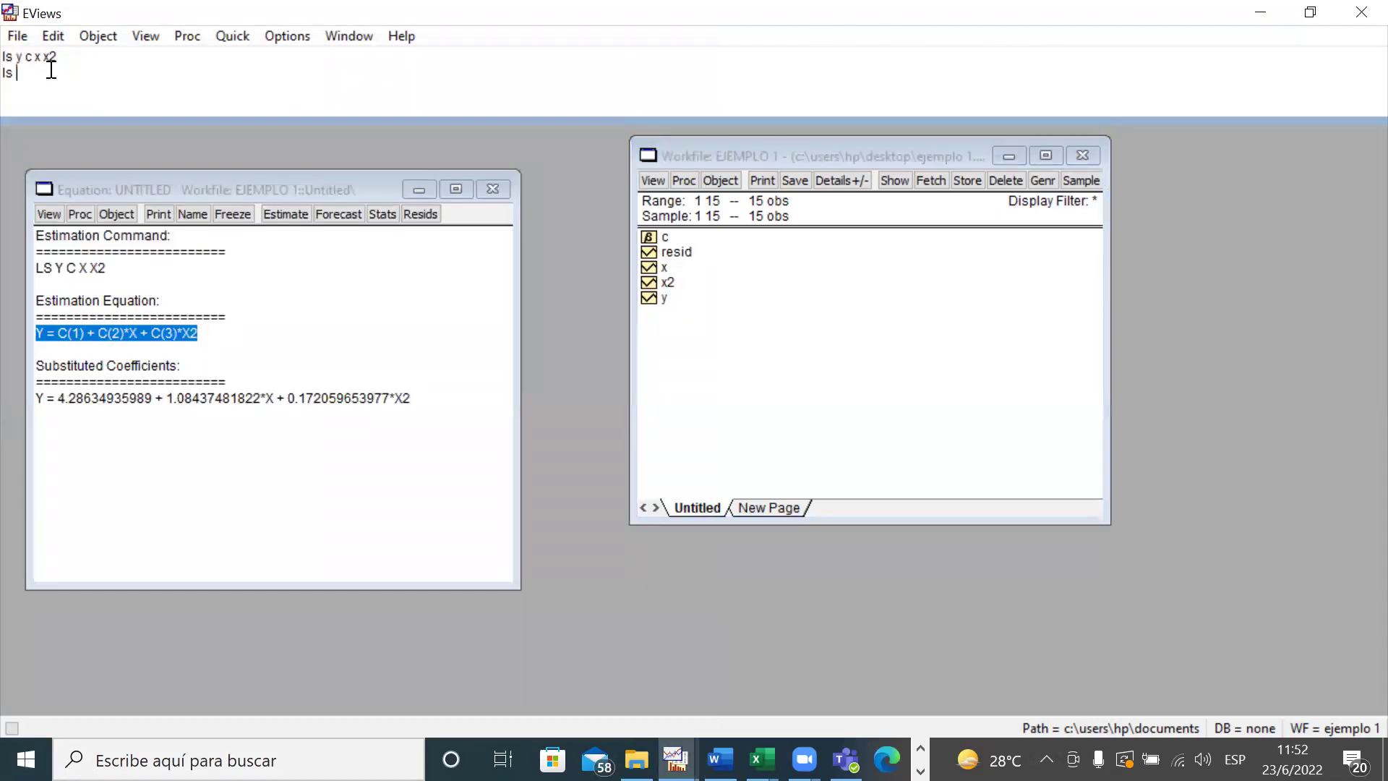
pyautogui.hotkey('ctrl', 'v')
pyautogui.press('Return')
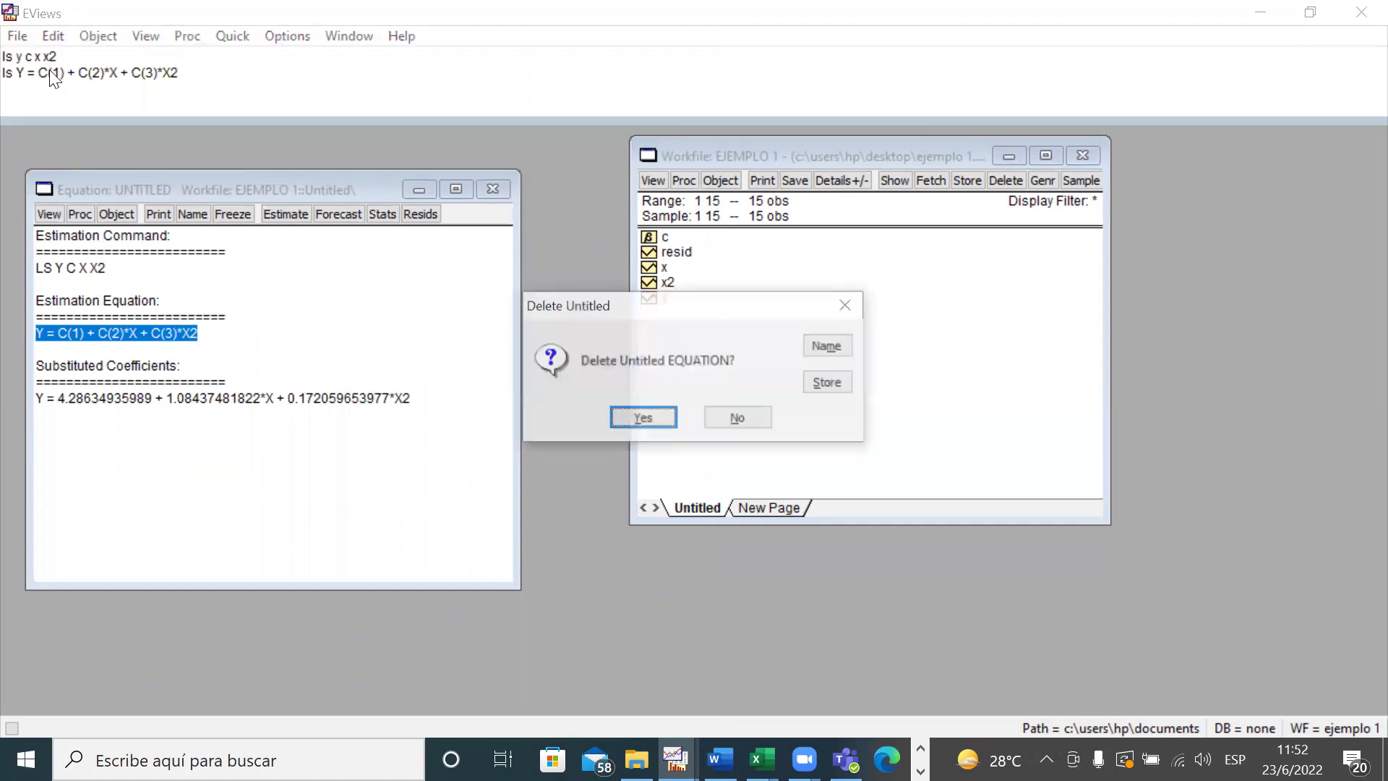
pyautogui.click(642, 419)
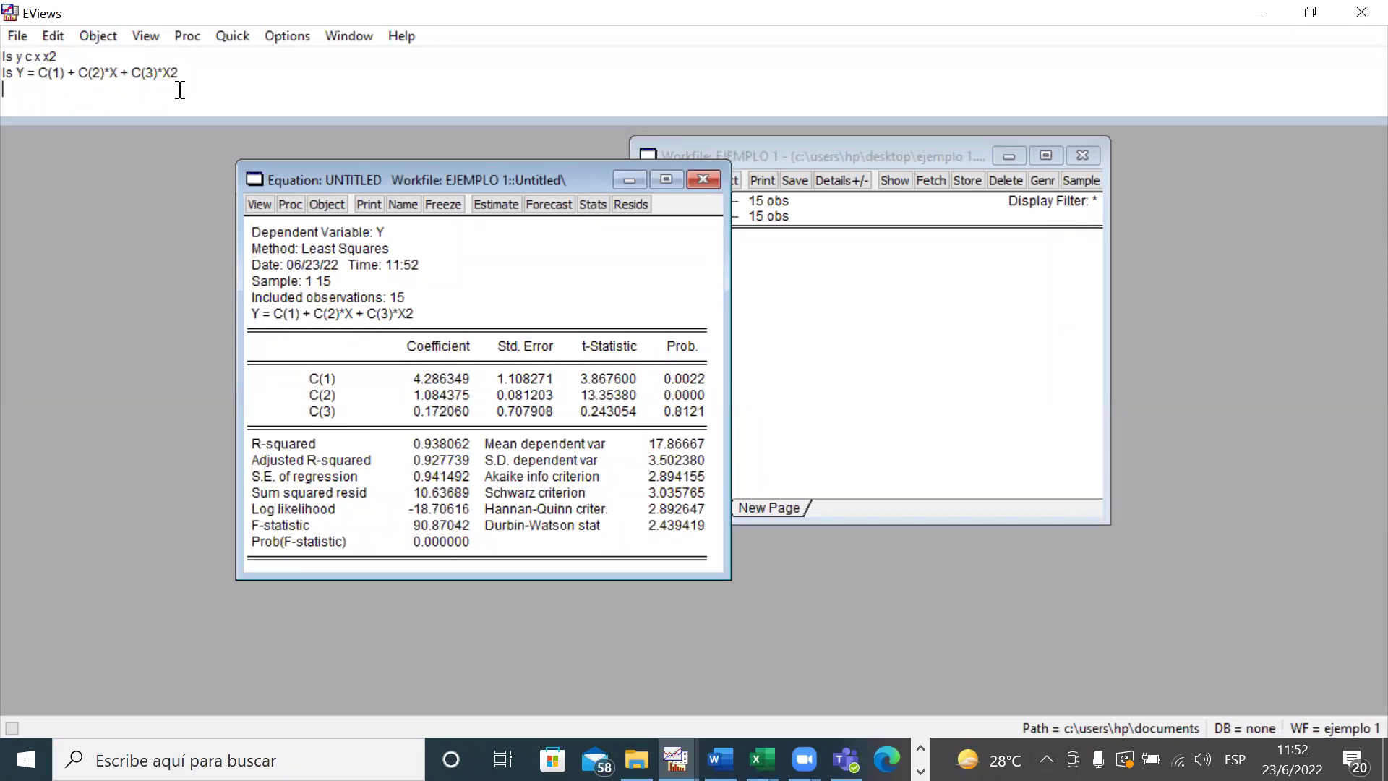
# - Run the earlier command ls y c x x2 again, discarding the untitled equation estimated in explicit form
pyautogui.click(206, 75)
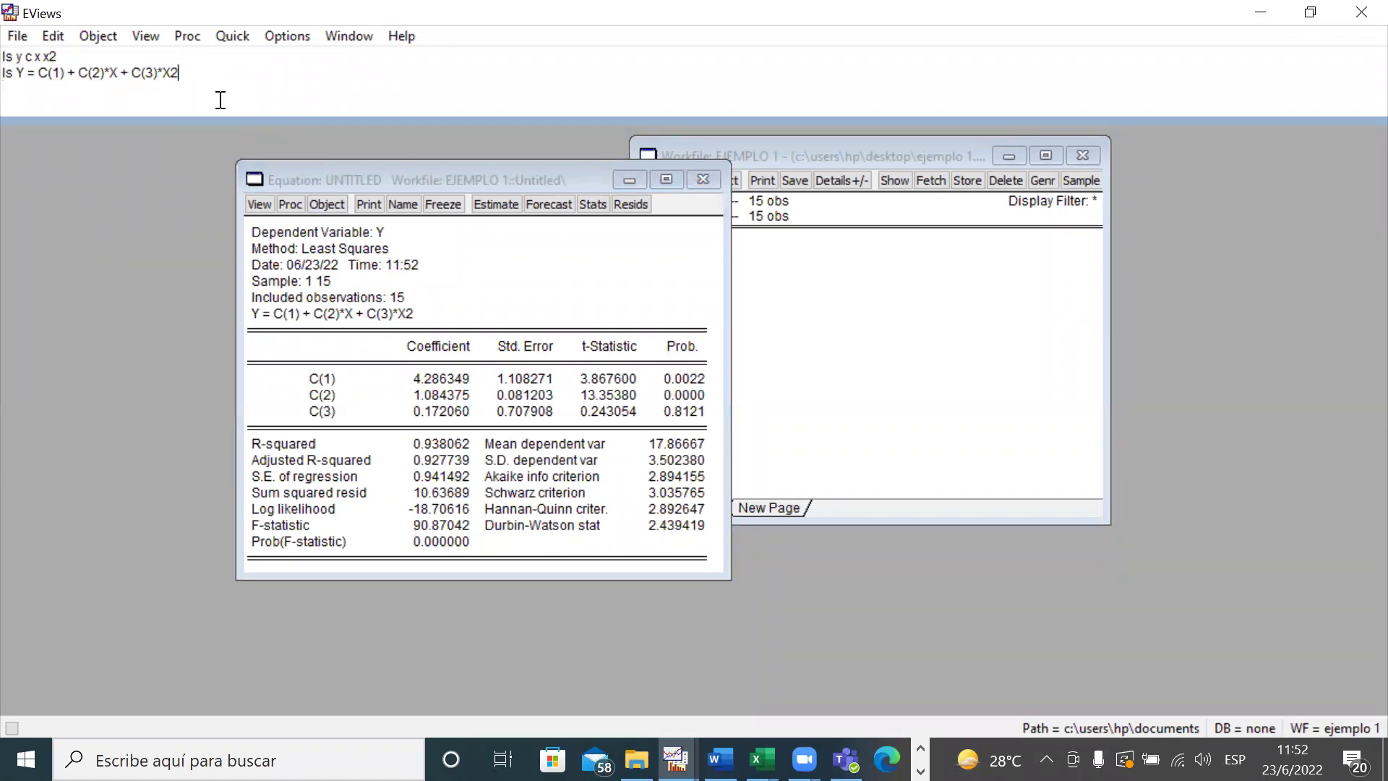
pyautogui.click(71, 53)
pyautogui.press('Return')
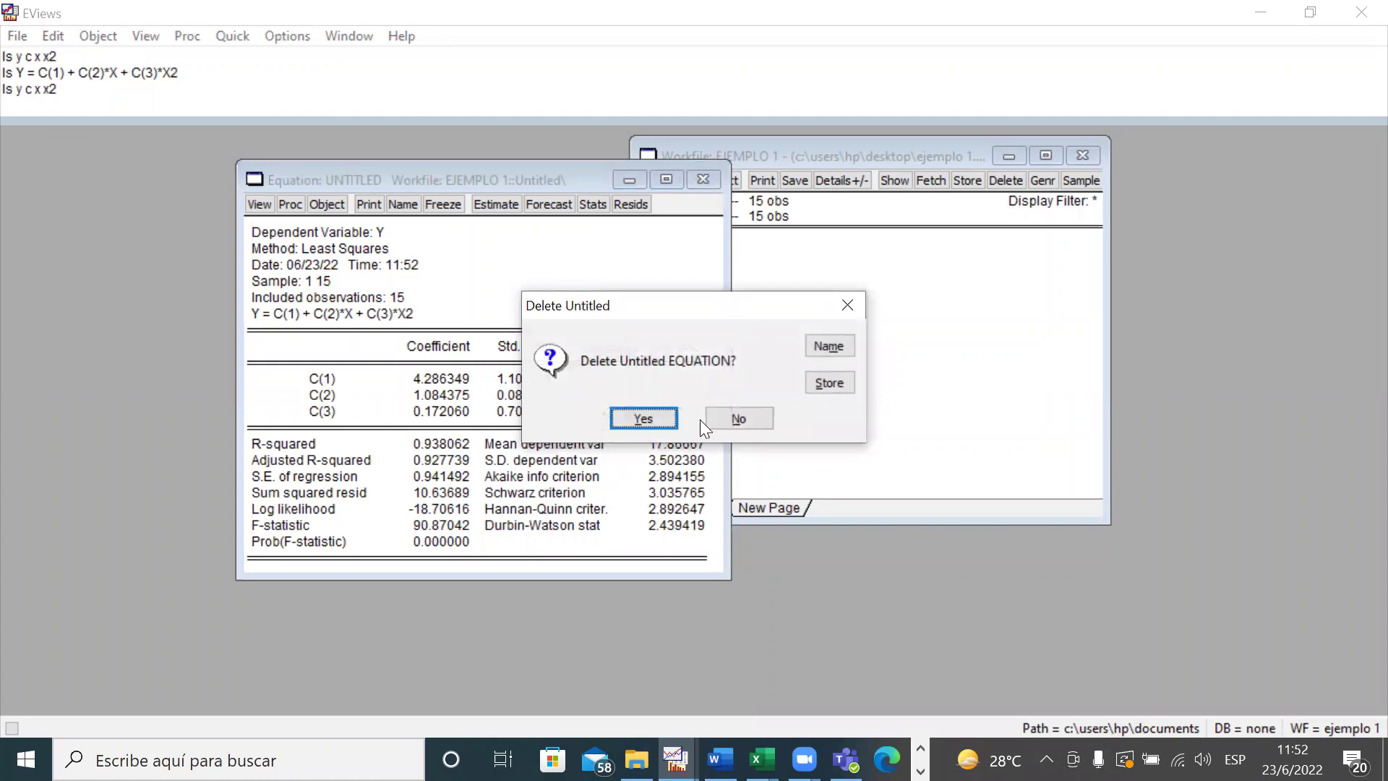
pyautogui.click(659, 416)
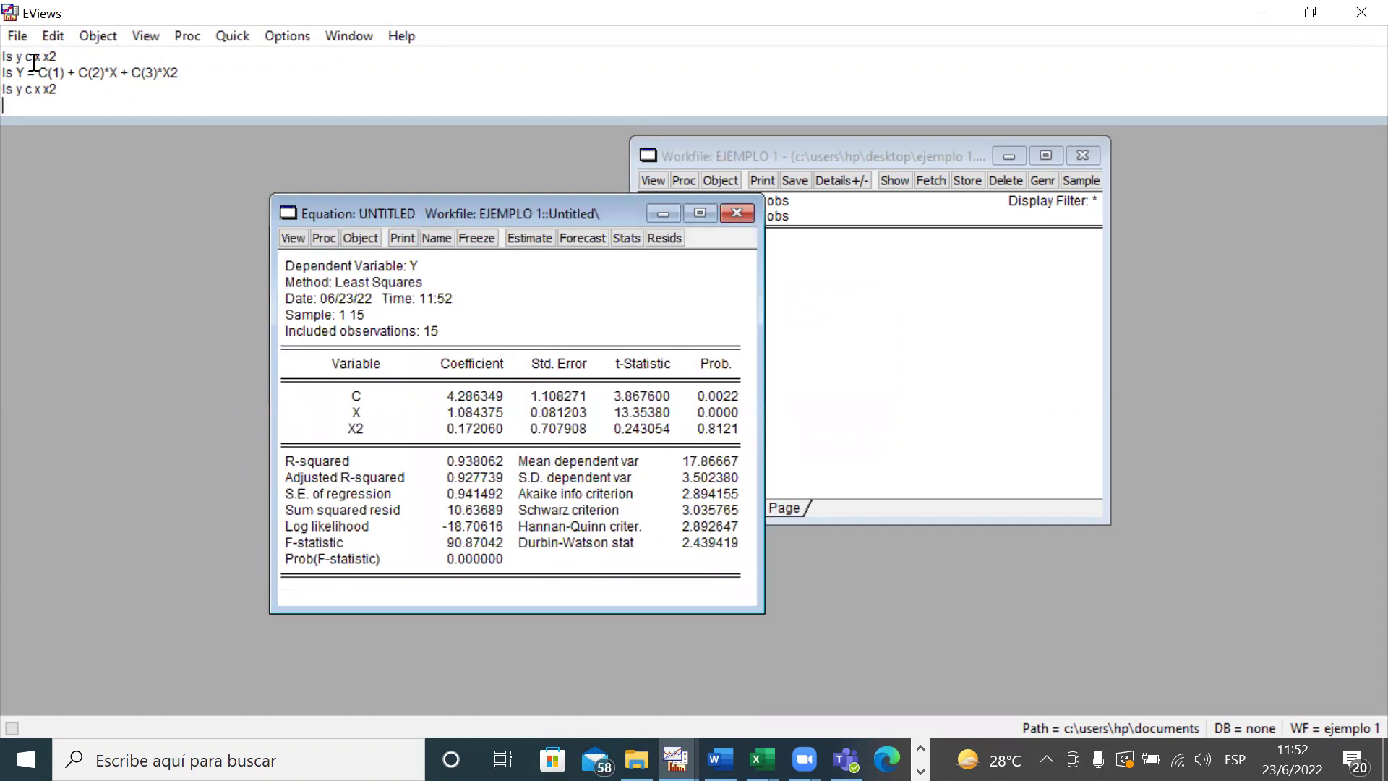
# - Name the estimated equation eq01 so it is stored in the workfile
pyautogui.click(68, 57)
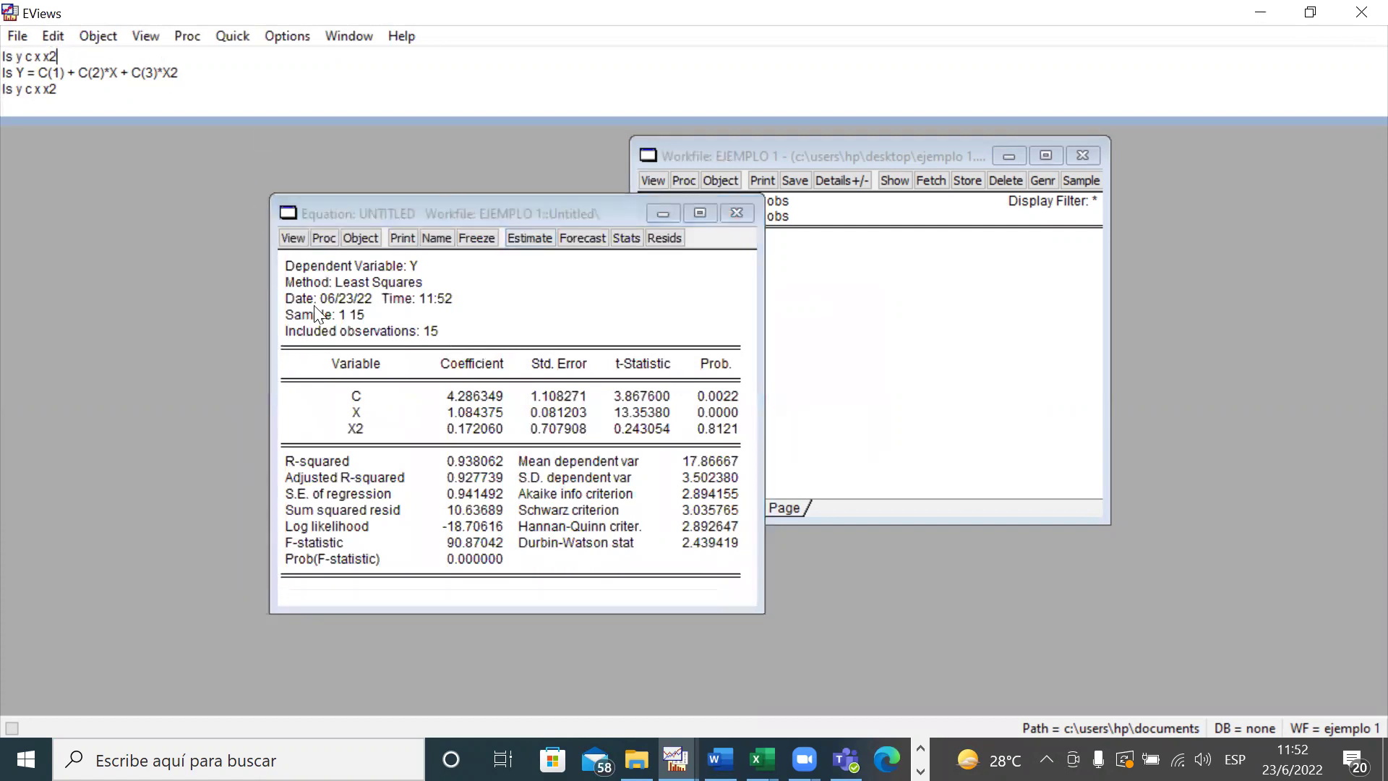
pyautogui.click(436, 238)
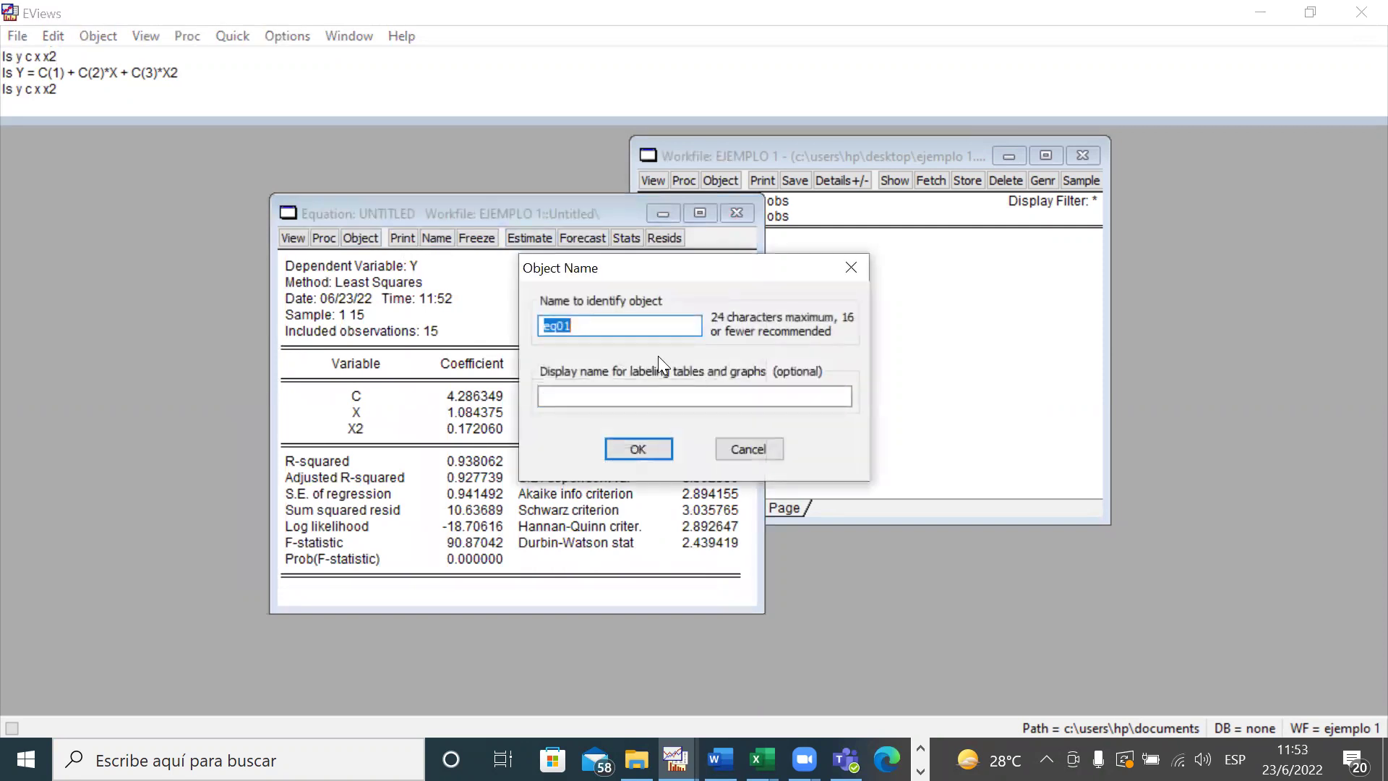
pyautogui.click(626, 447)
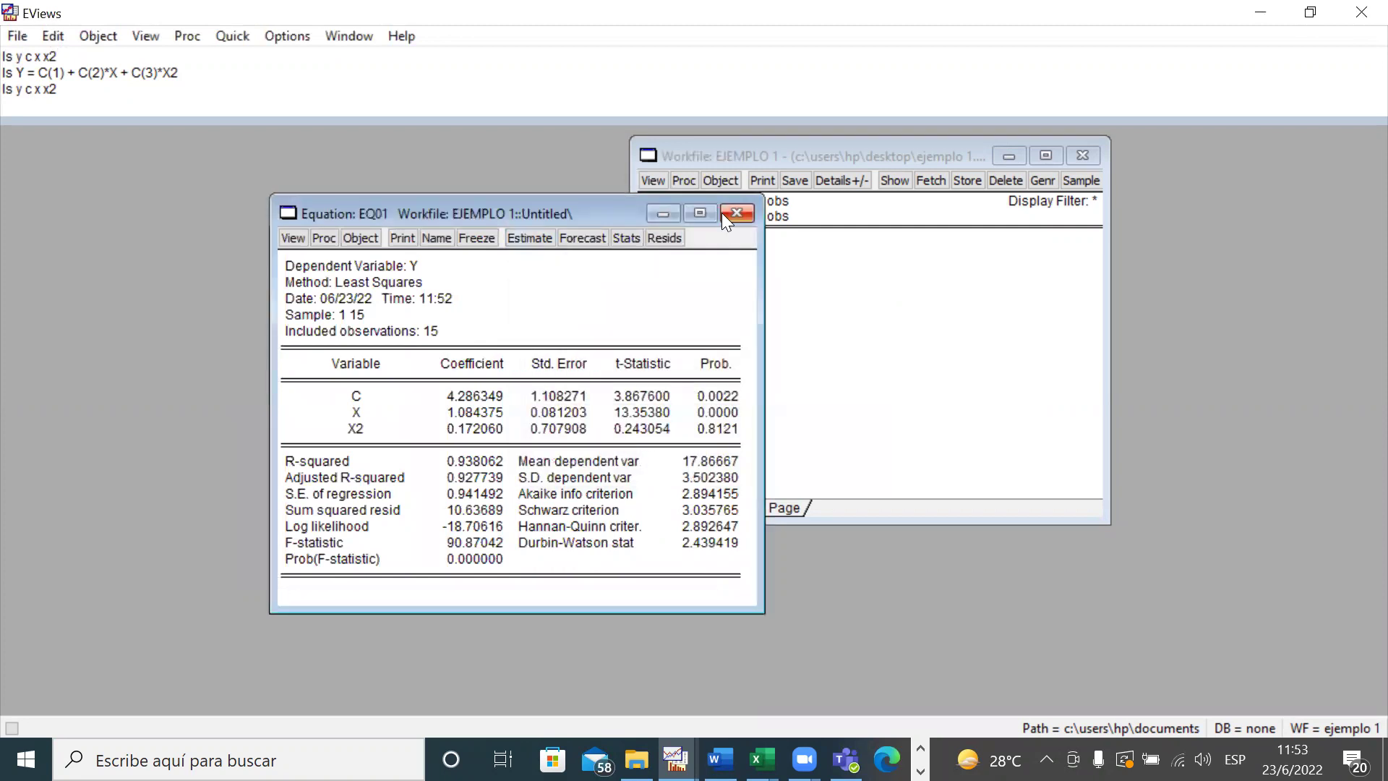
# - Run the earlier command ls Y = C(1) + C(2)*X + C(3)*X2 again, discarding the duplicate untitled equation
pyautogui.click(179, 76)
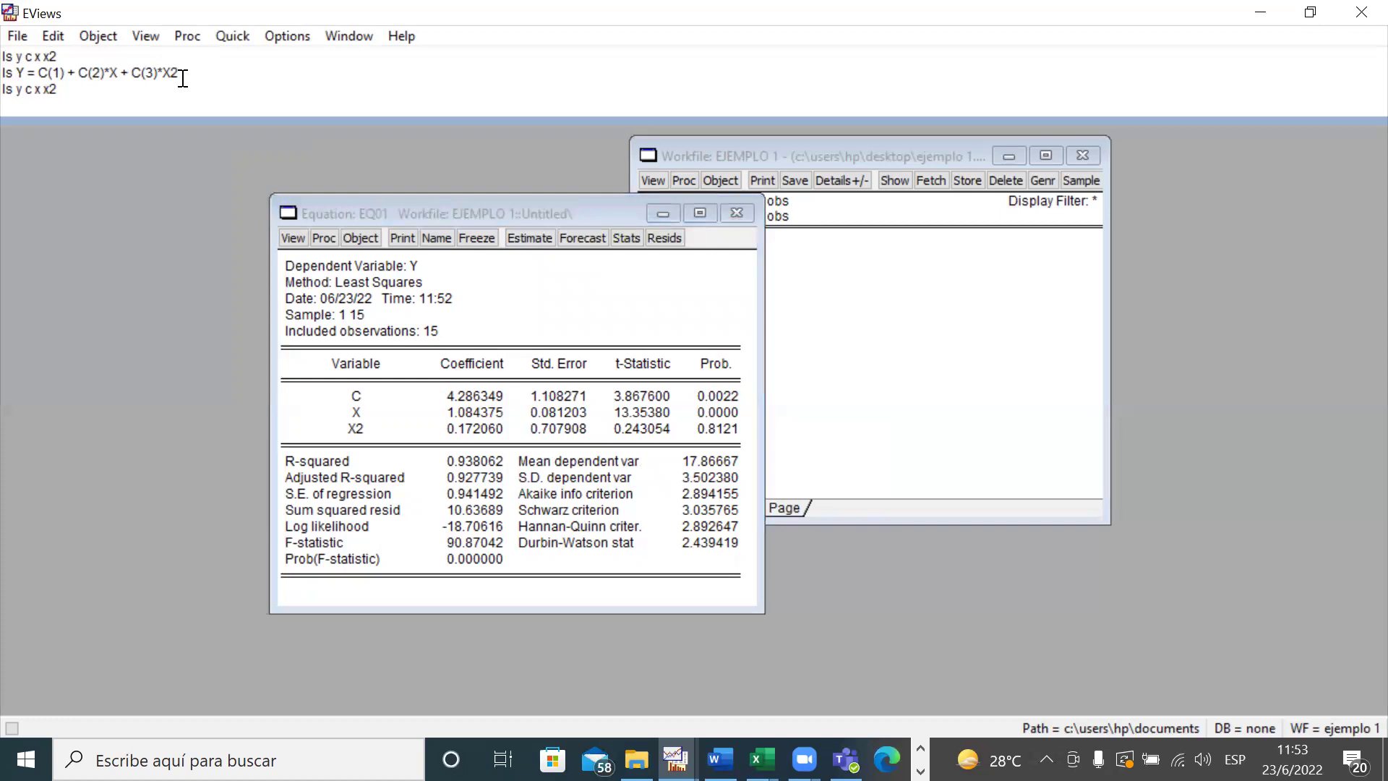
pyautogui.press('Return')
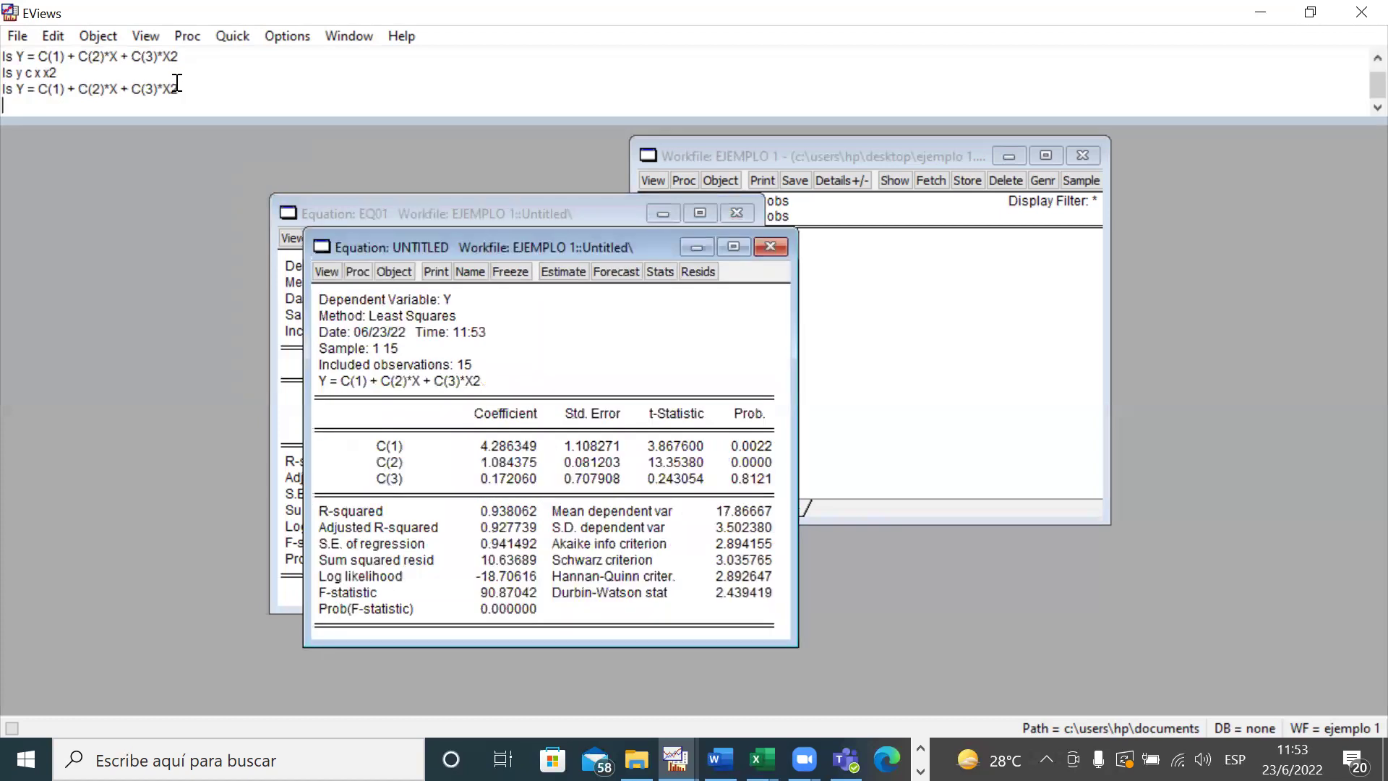
pyautogui.click(180, 86)
pyautogui.click(770, 247)
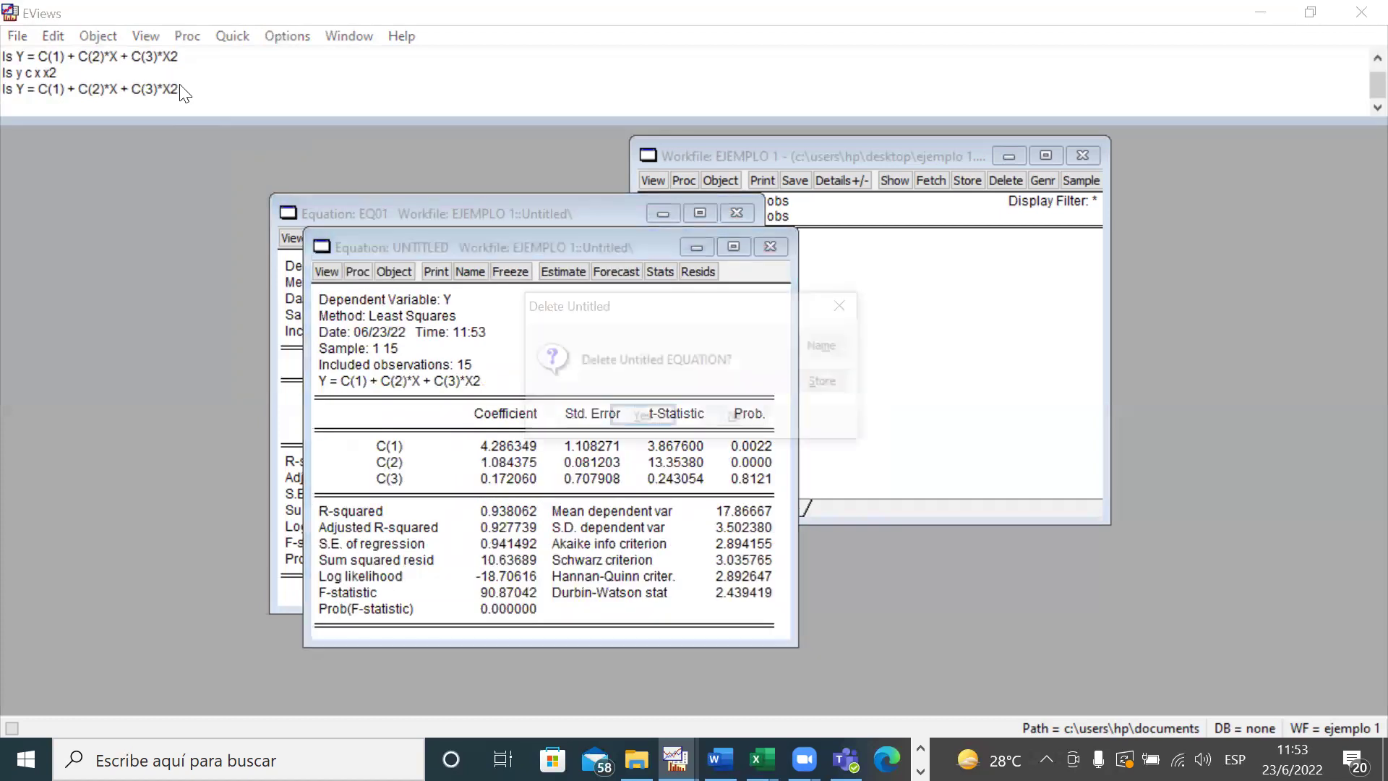
pyautogui.click(643, 418)
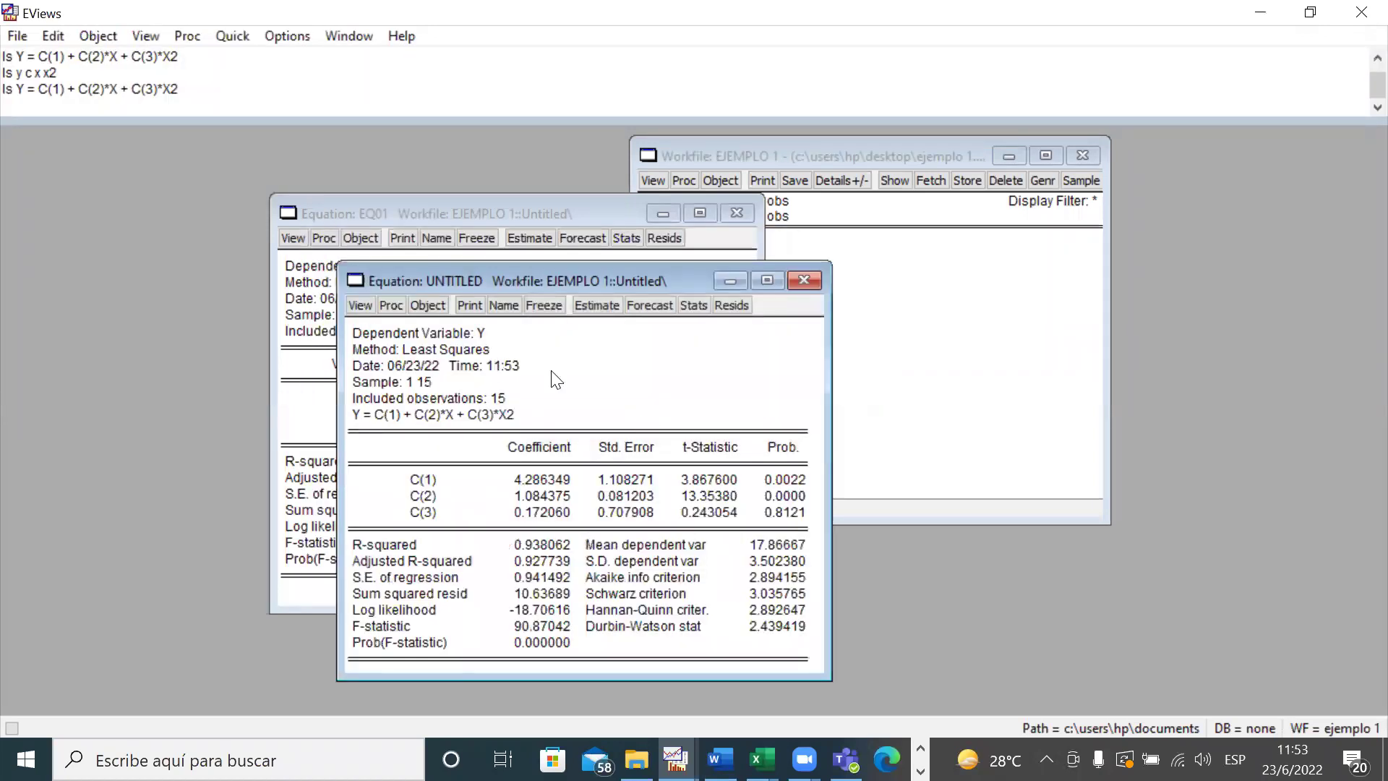
# - Name the equation estimated in explicit form eq02 and close both equation windows
pyautogui.click(504, 305)
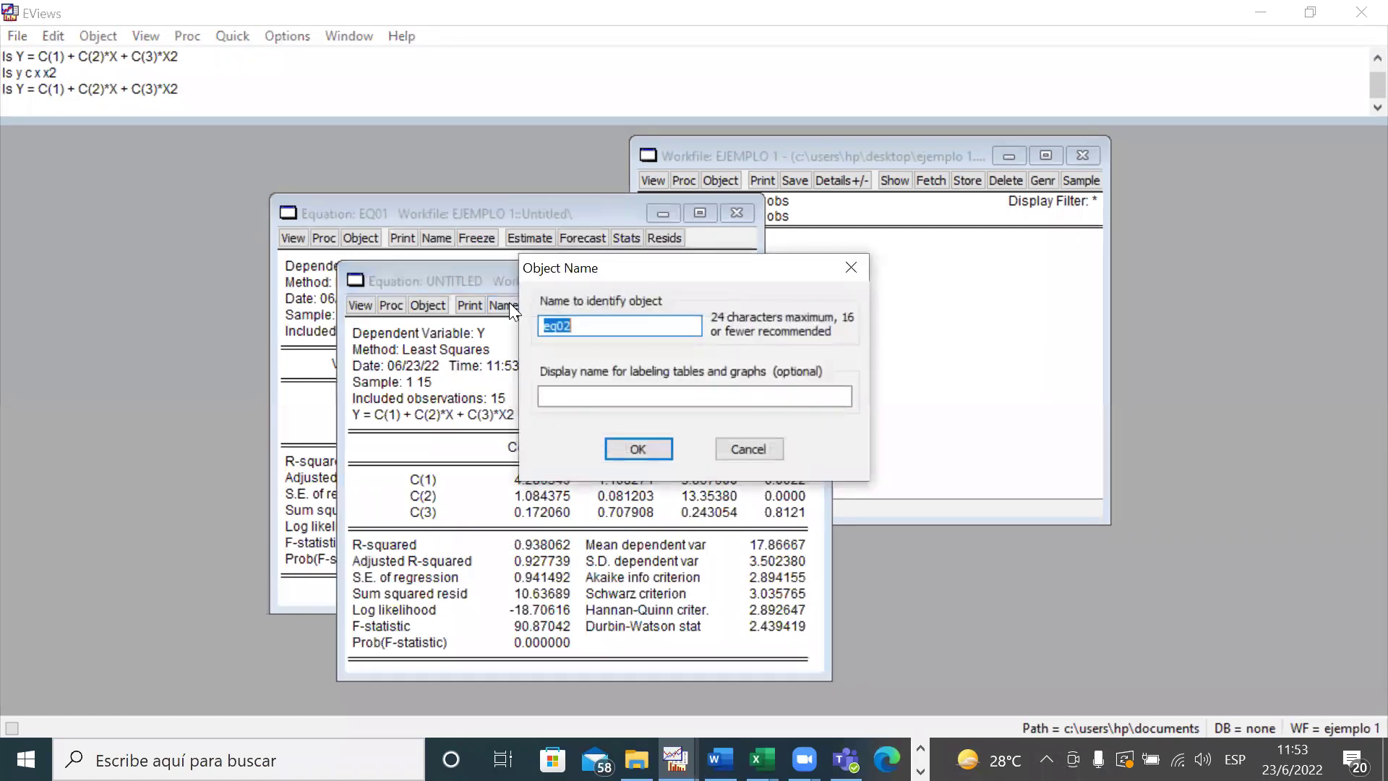
pyautogui.click(620, 444)
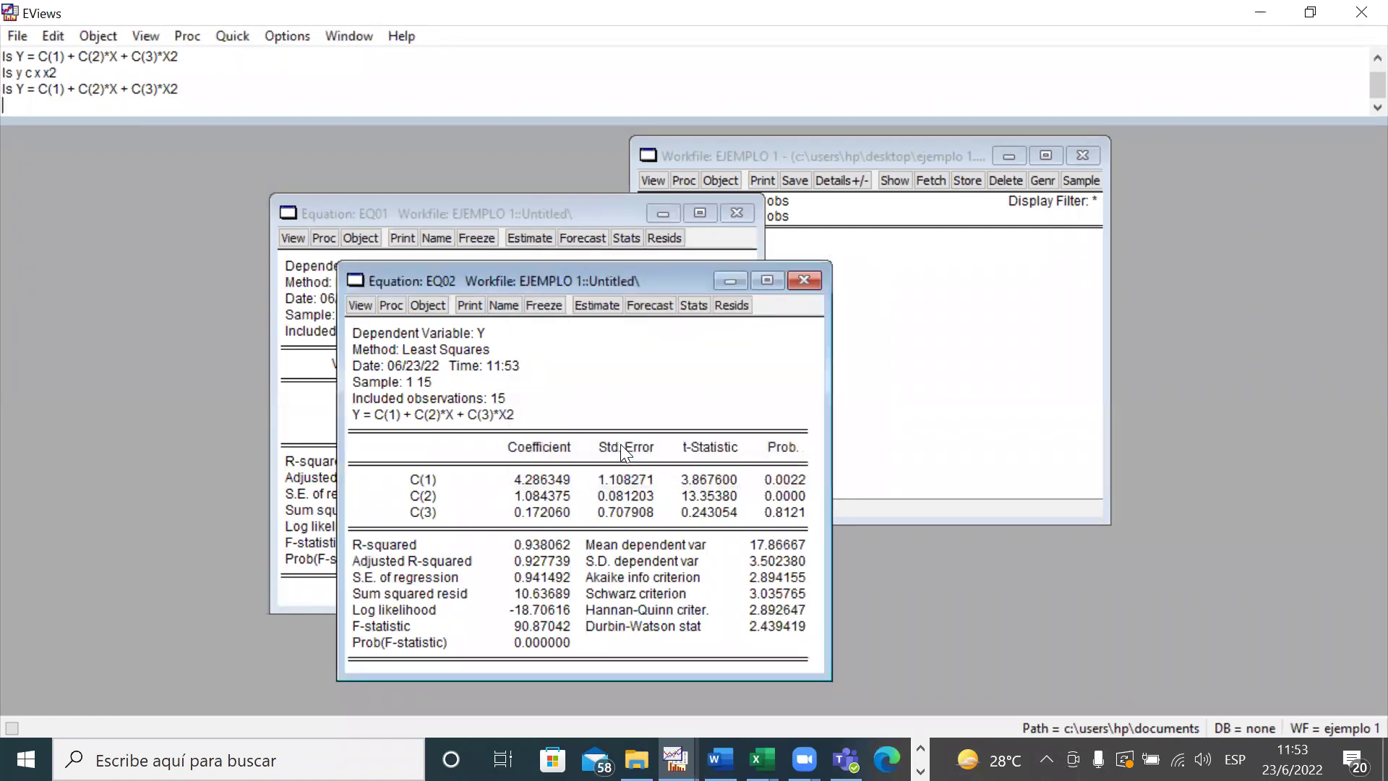
pyautogui.click(803, 281)
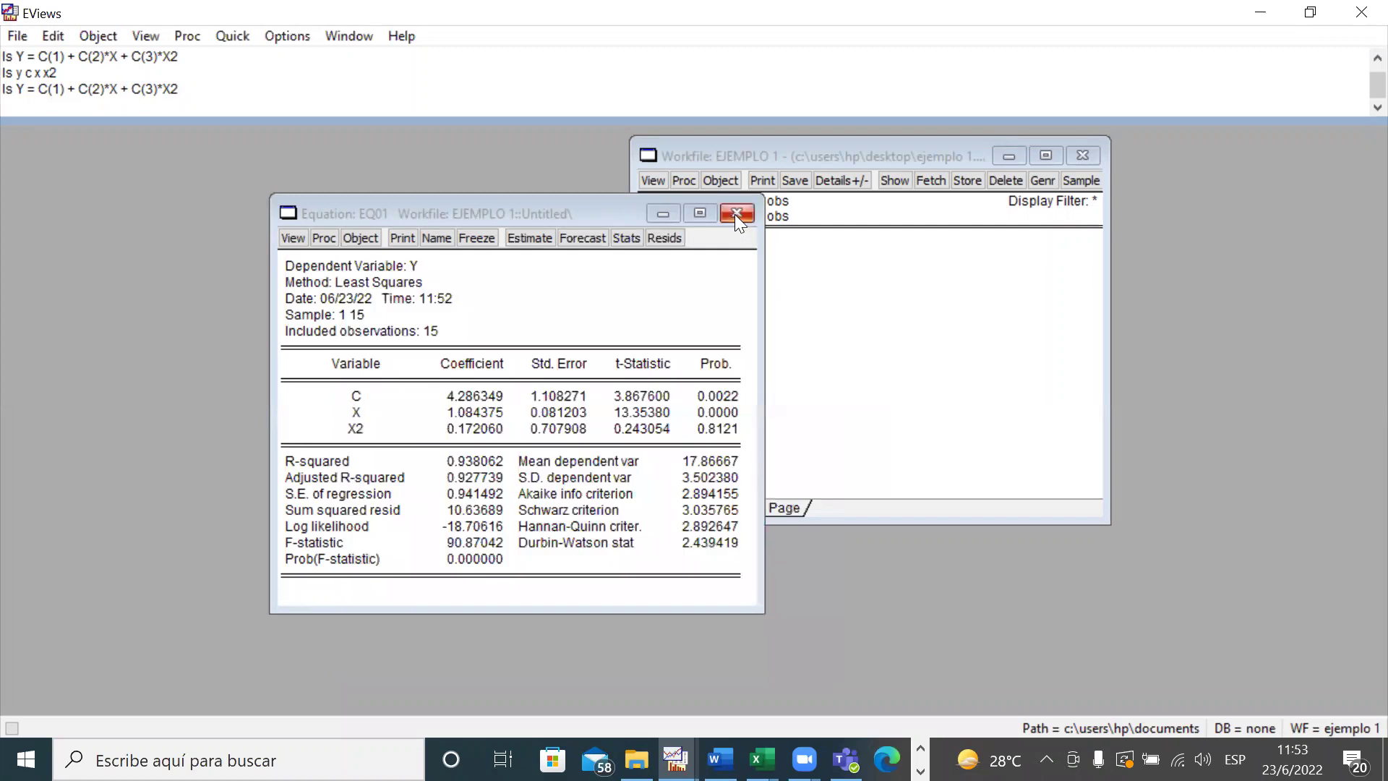
pyautogui.click(735, 213)
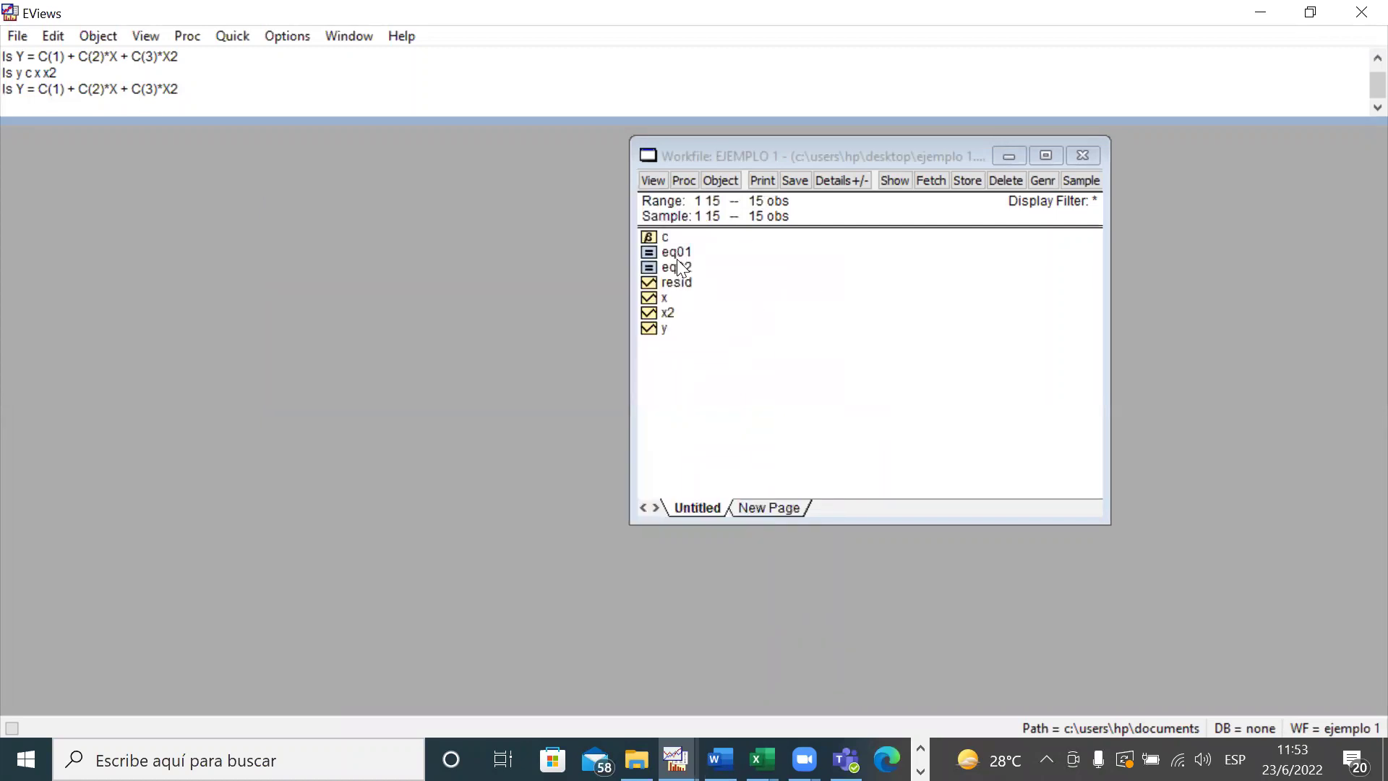
# - Open the stored equations eq01 and eq02 from the workfile to compare their outputs, and close both
pyautogui.moveTo(907, 145); pyautogui.dragTo(977, 224)
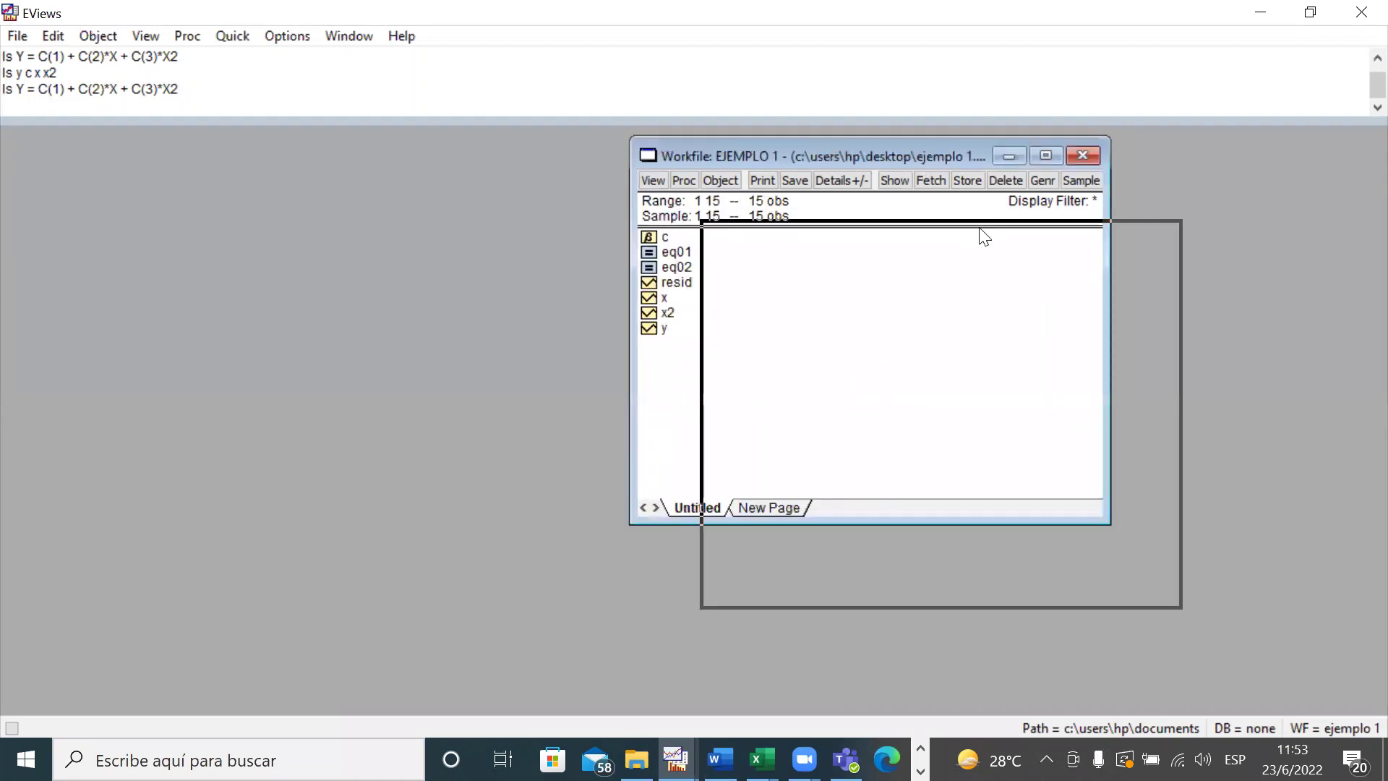
pyautogui.doubleClick(722, 332)
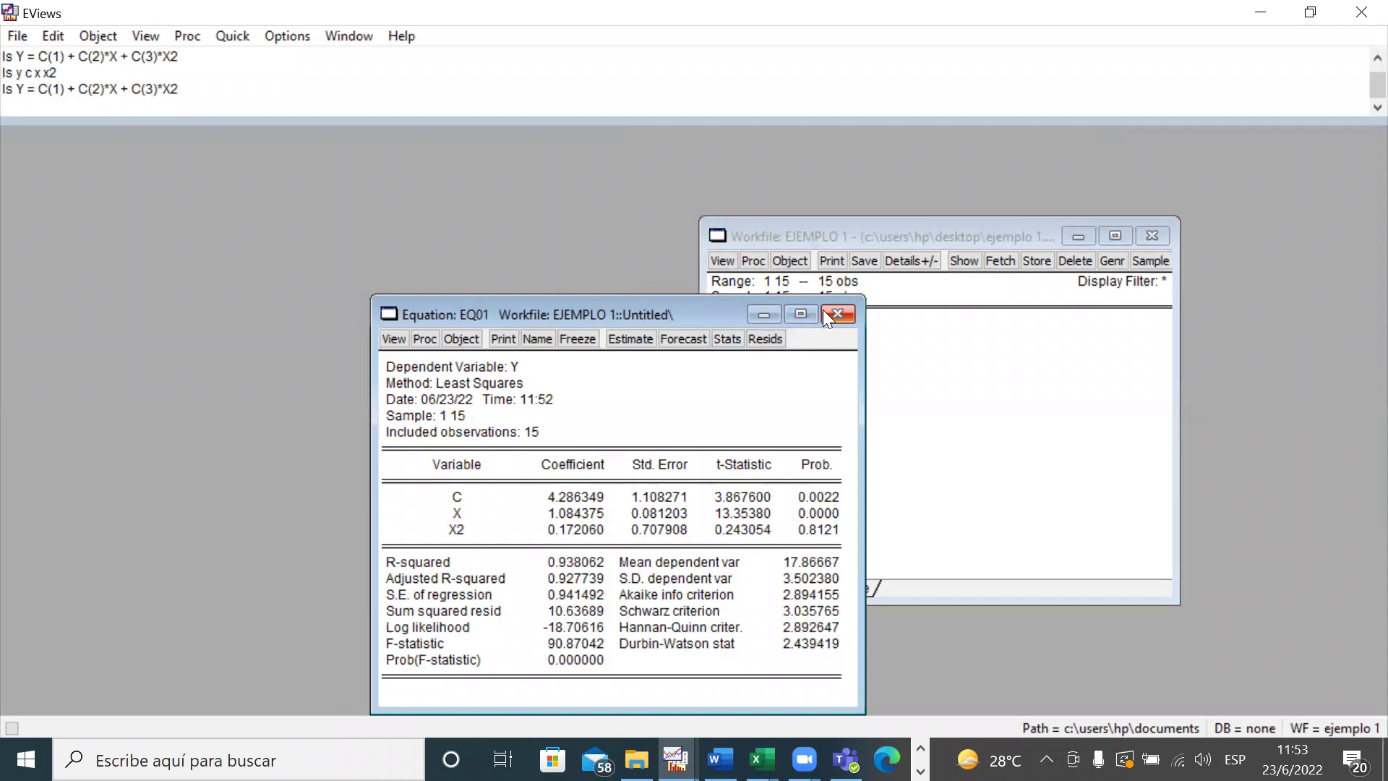
pyautogui.moveTo(685, 310); pyautogui.dragTo(289, 170)
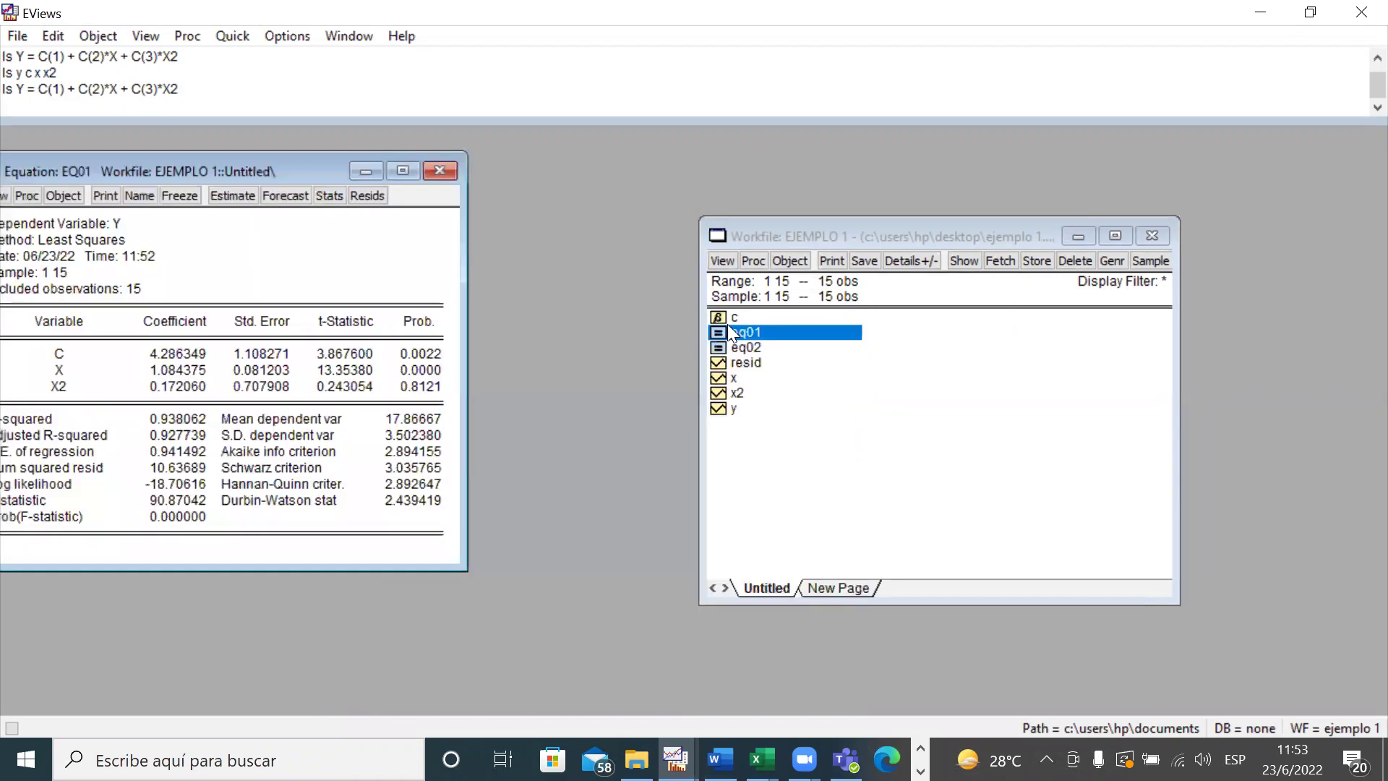
pyautogui.doubleClick(772, 346)
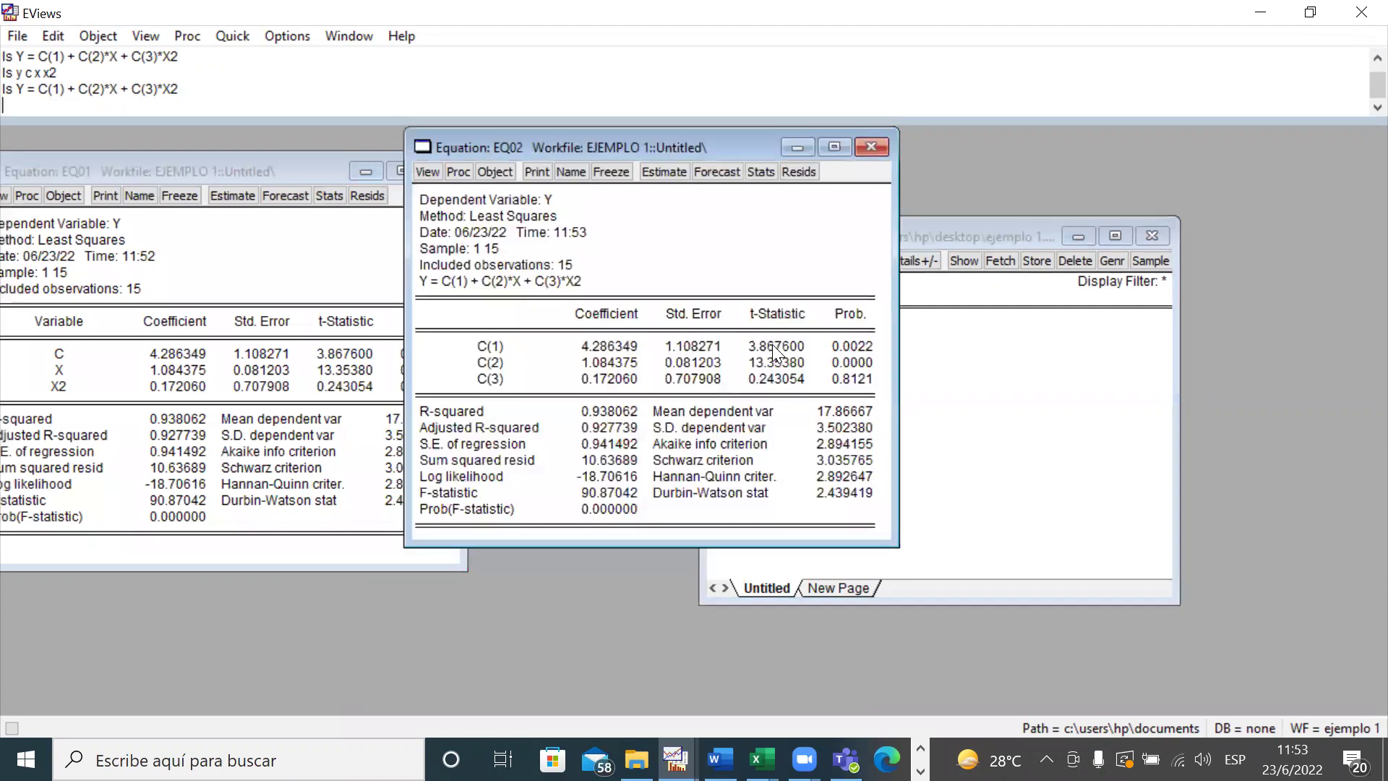
pyautogui.click(772, 345)
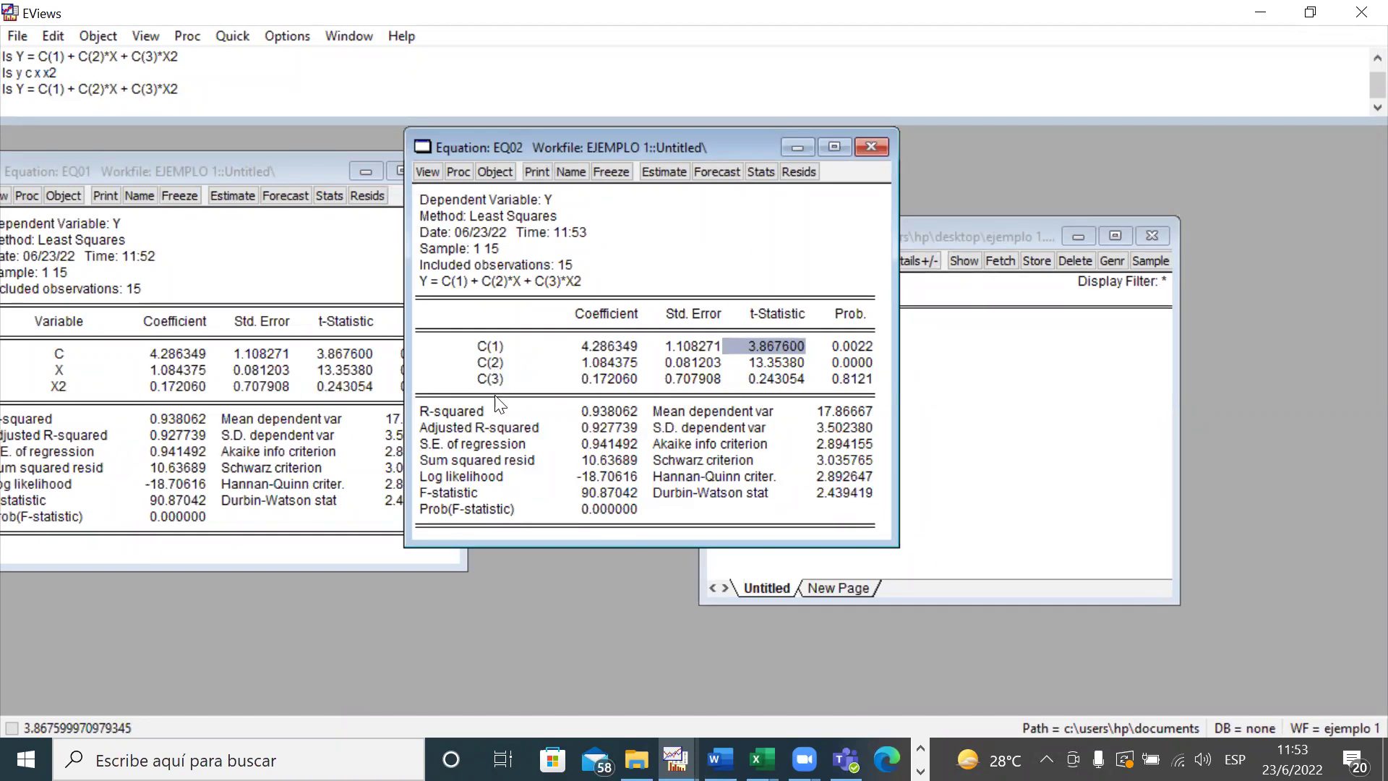
pyautogui.click(872, 146)
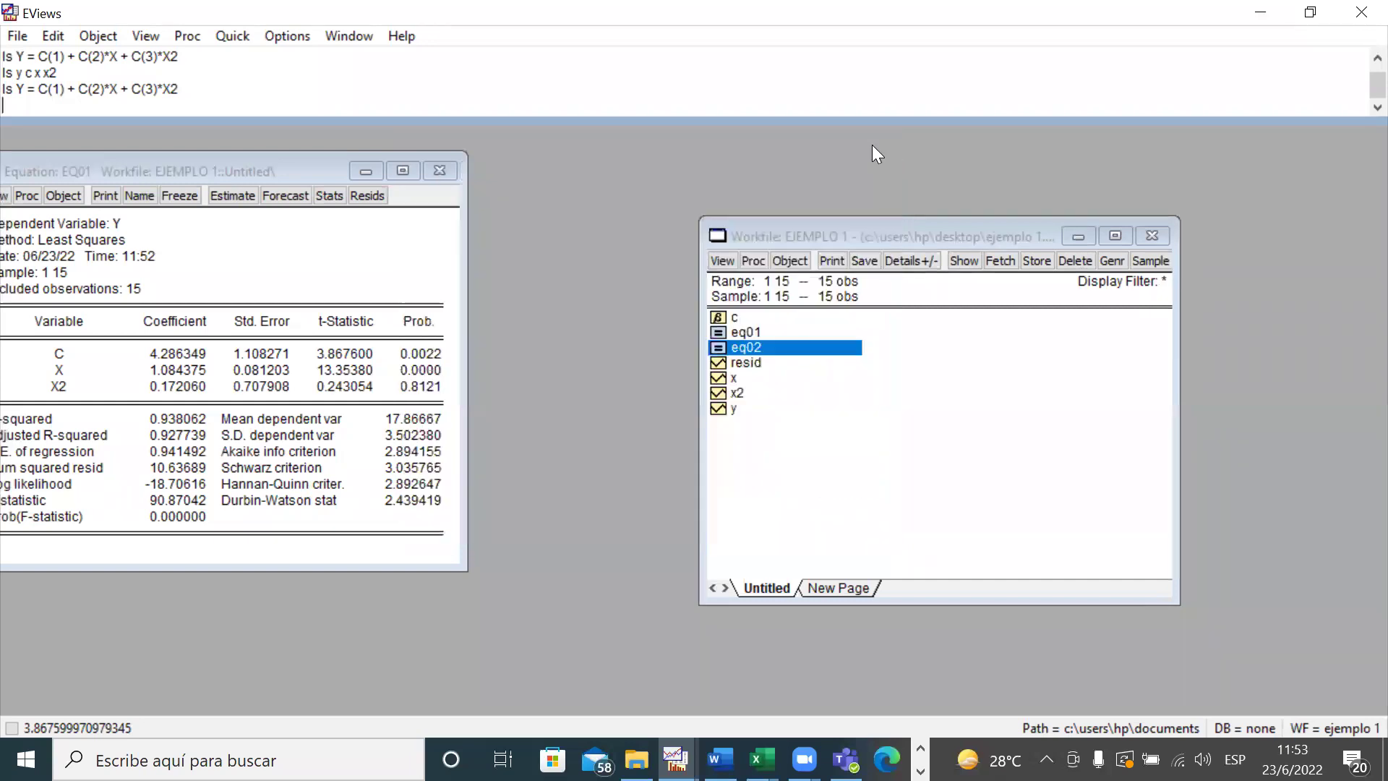
pyautogui.click(439, 170)
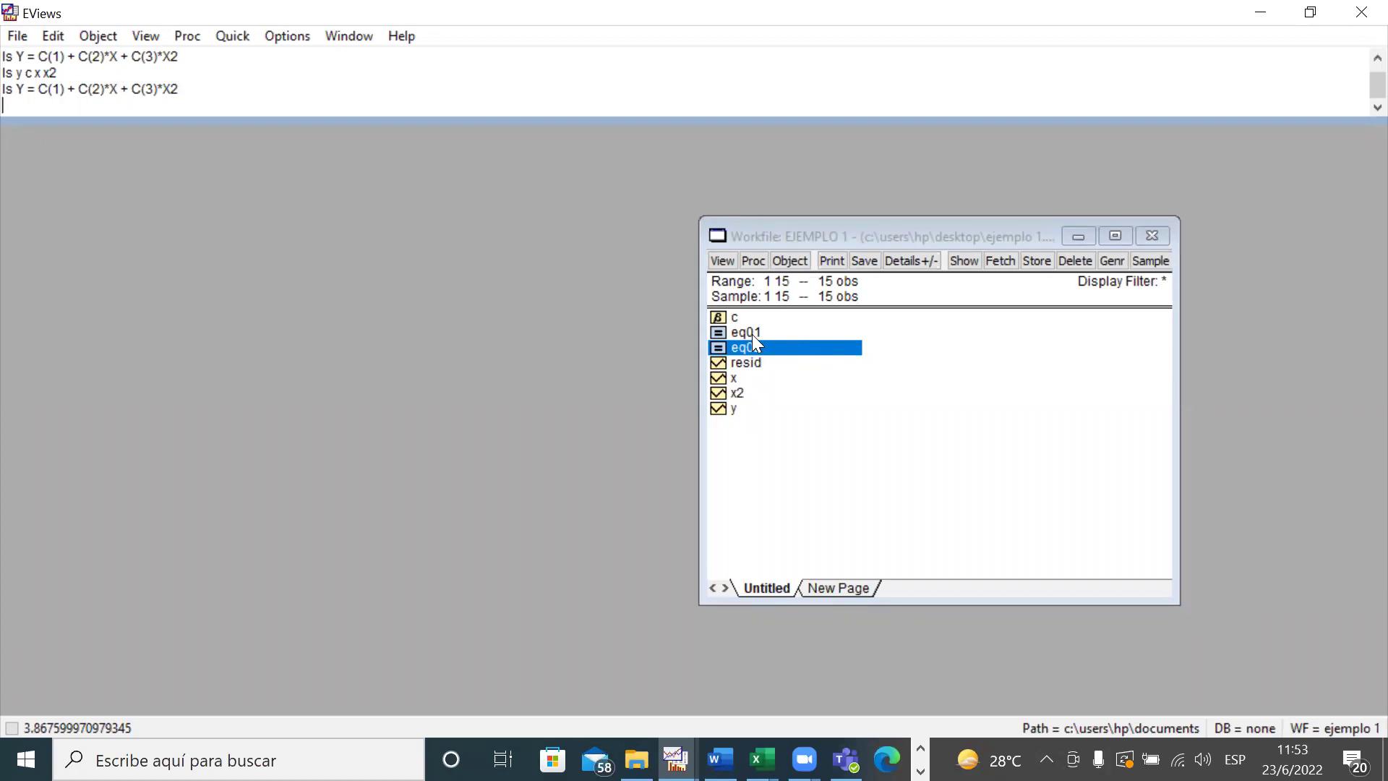
# - Rename the equation eq01 in the workfile as modelo1
pyautogui.click(752, 335)
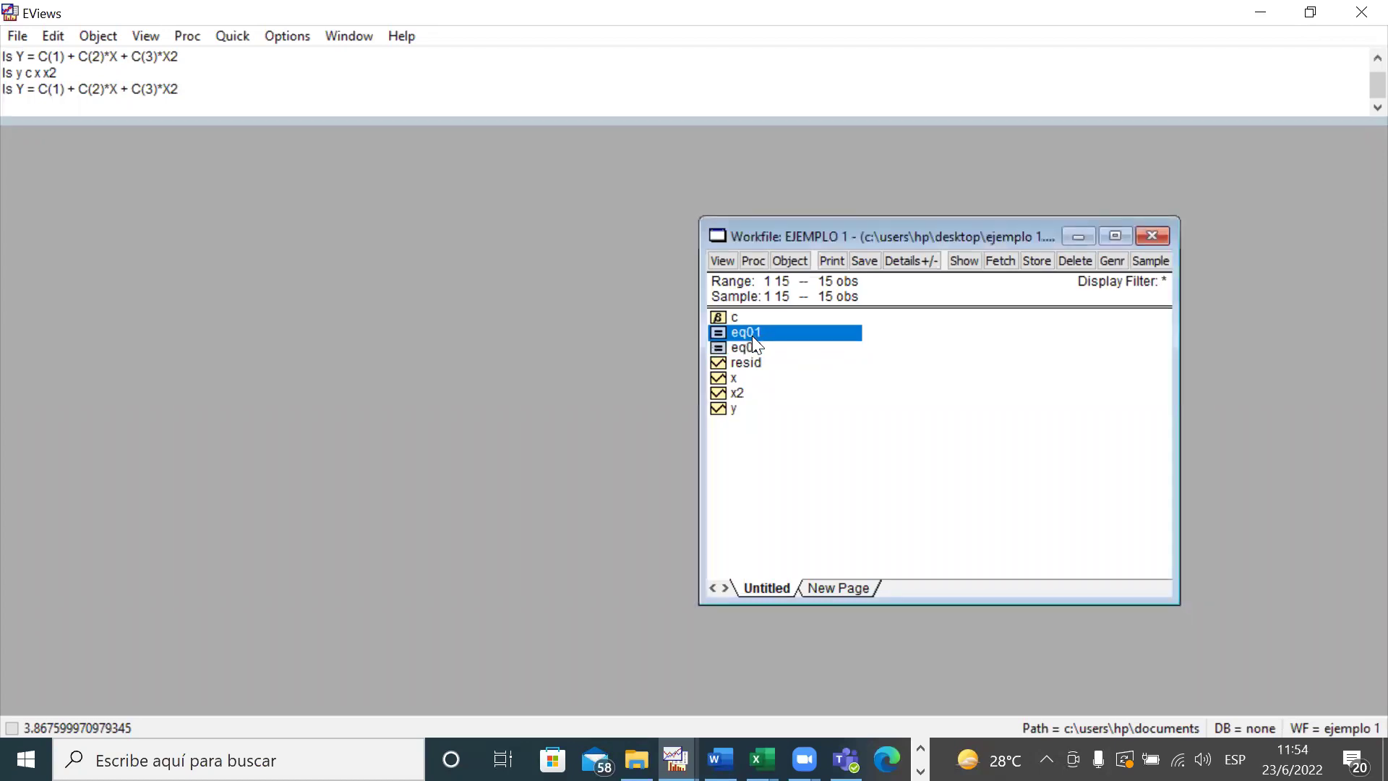
pyautogui.rightClick(752, 337)
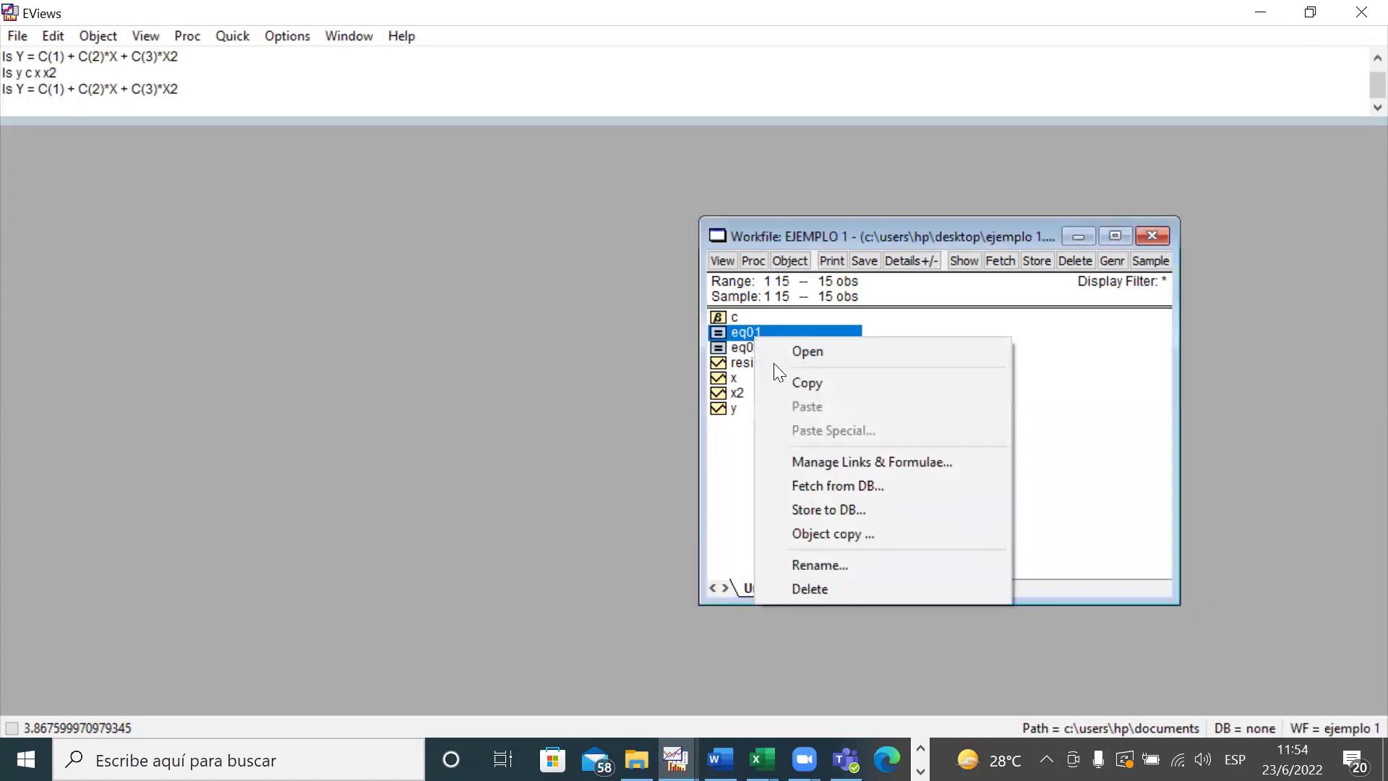
pyautogui.click(834, 565)
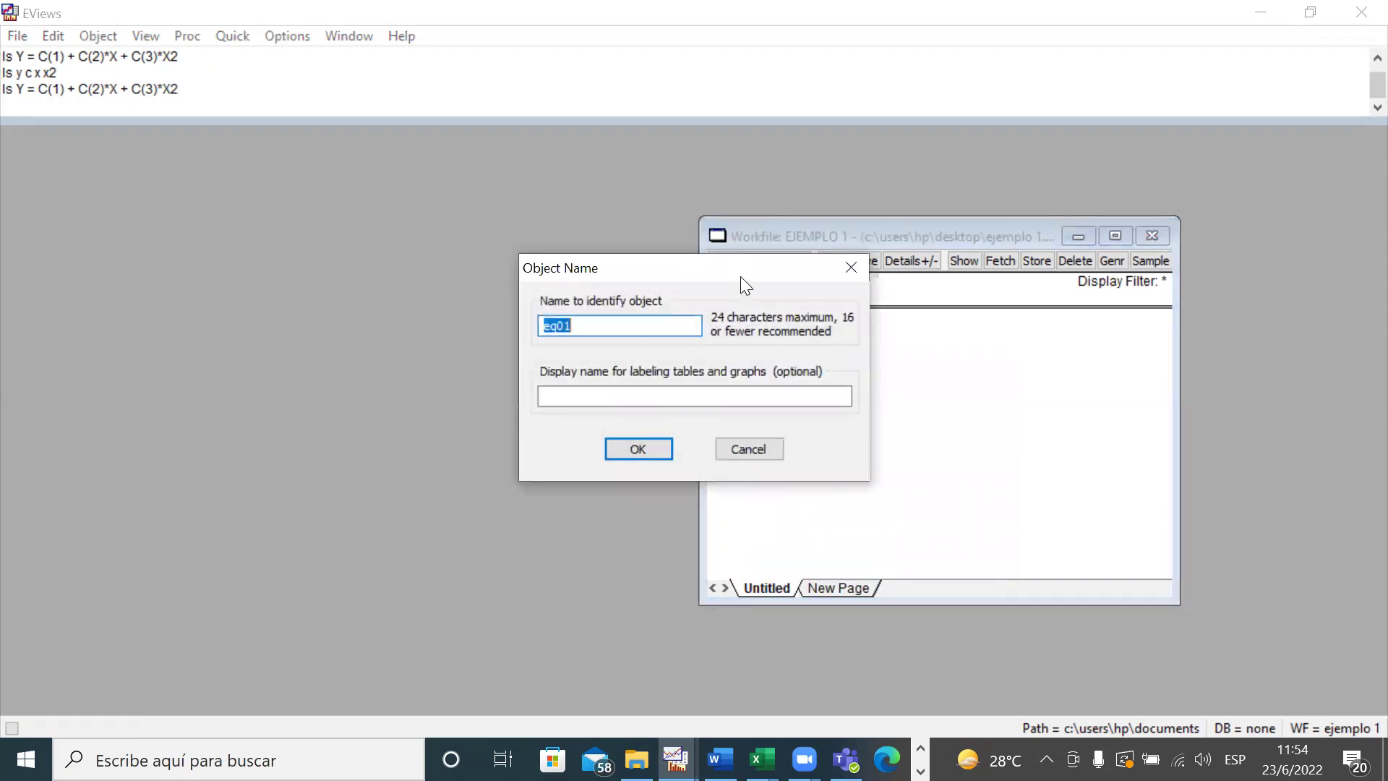
pyautogui.moveTo(731, 272); pyautogui.dragTo(462, 308)
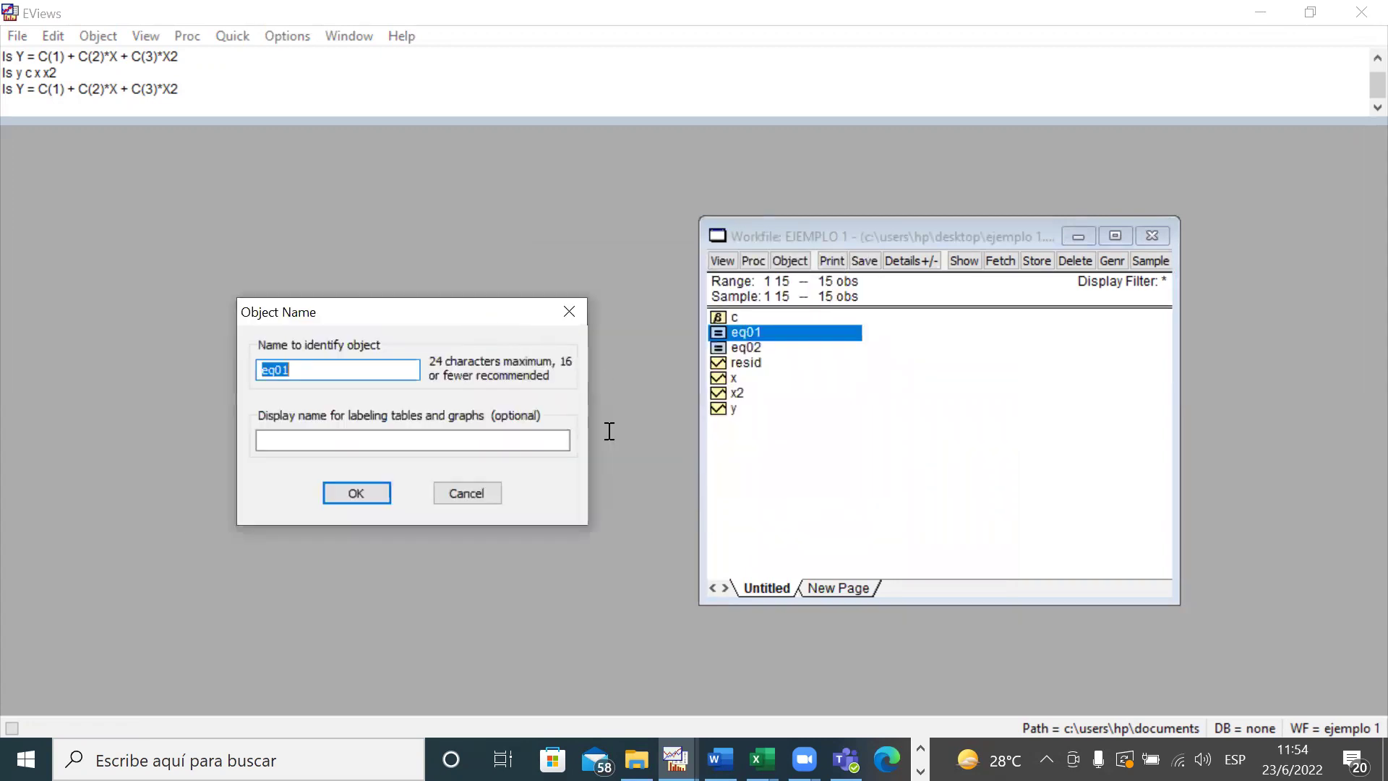
pyautogui.write('modelo')
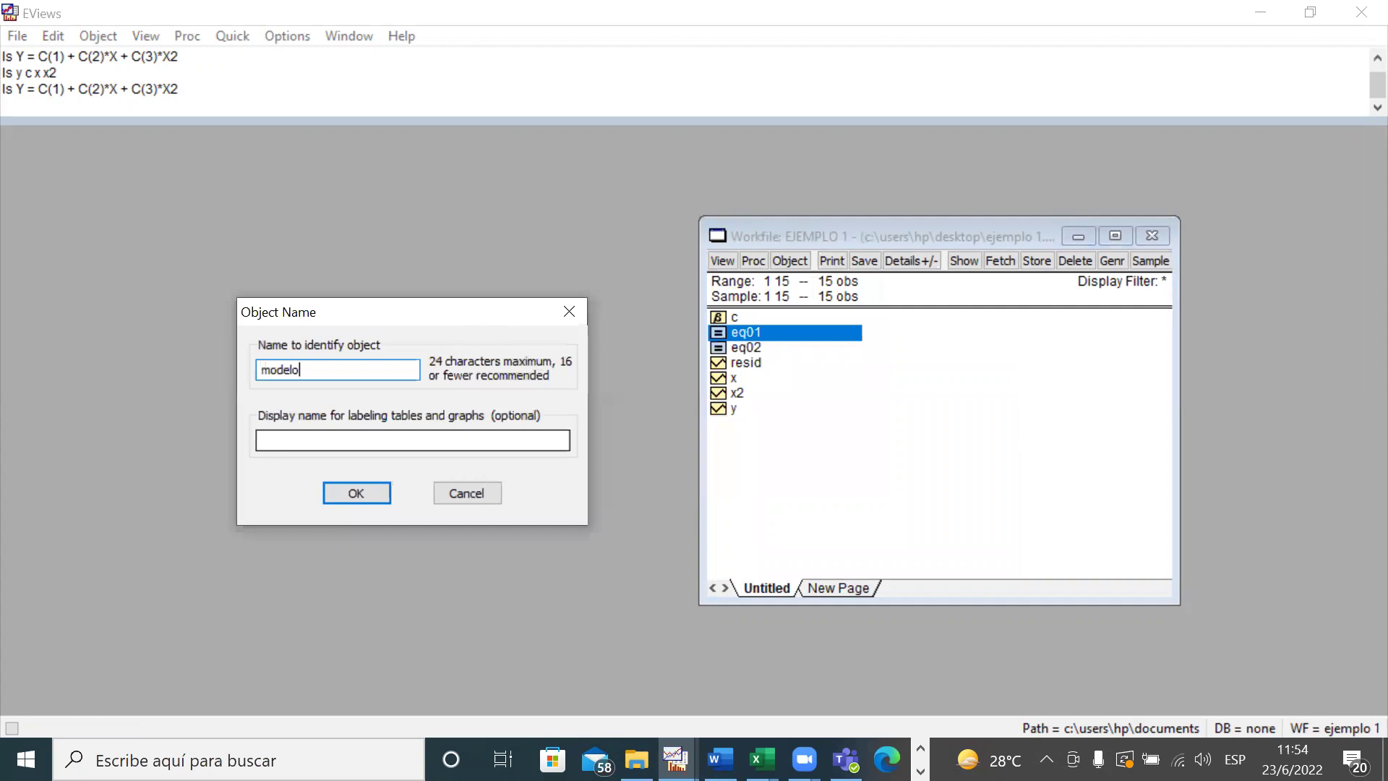
pyautogui.write('1')
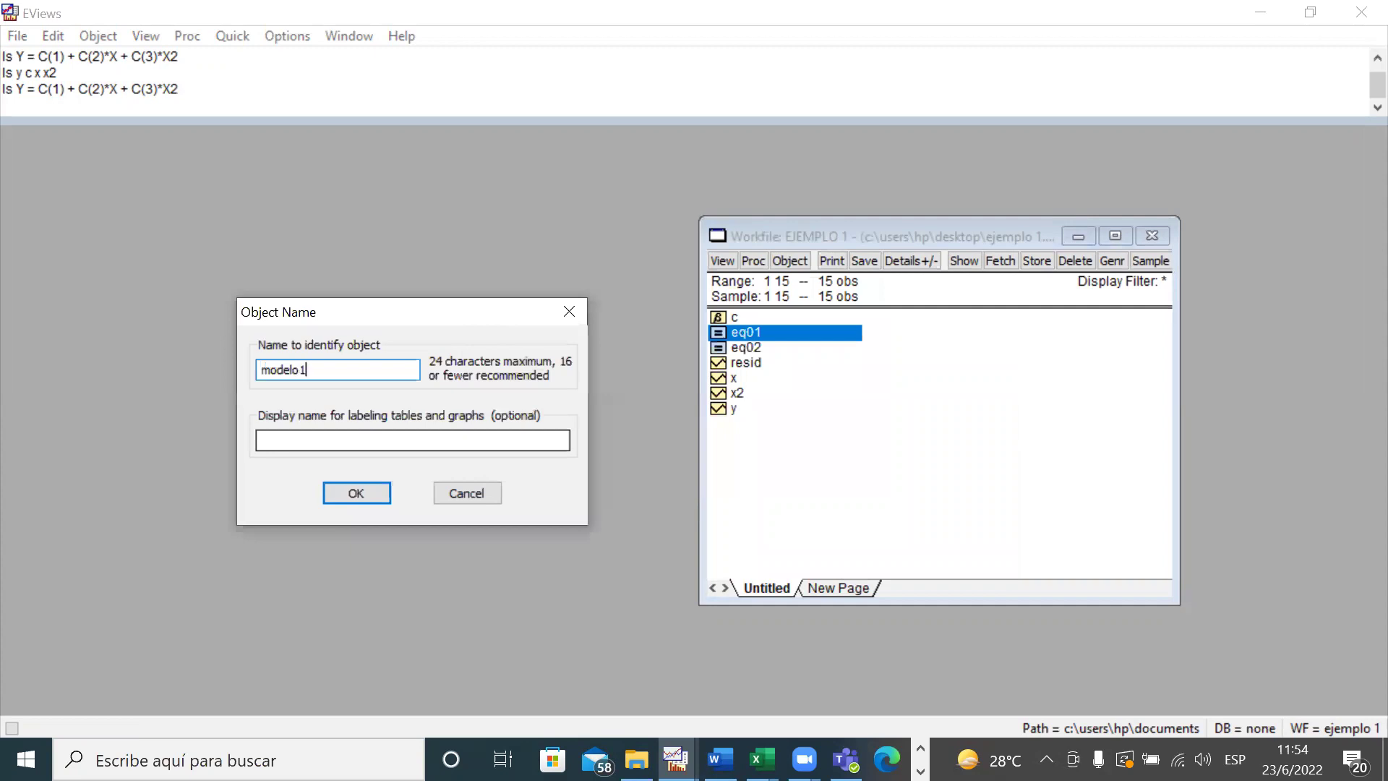
pyautogui.click(368, 491)
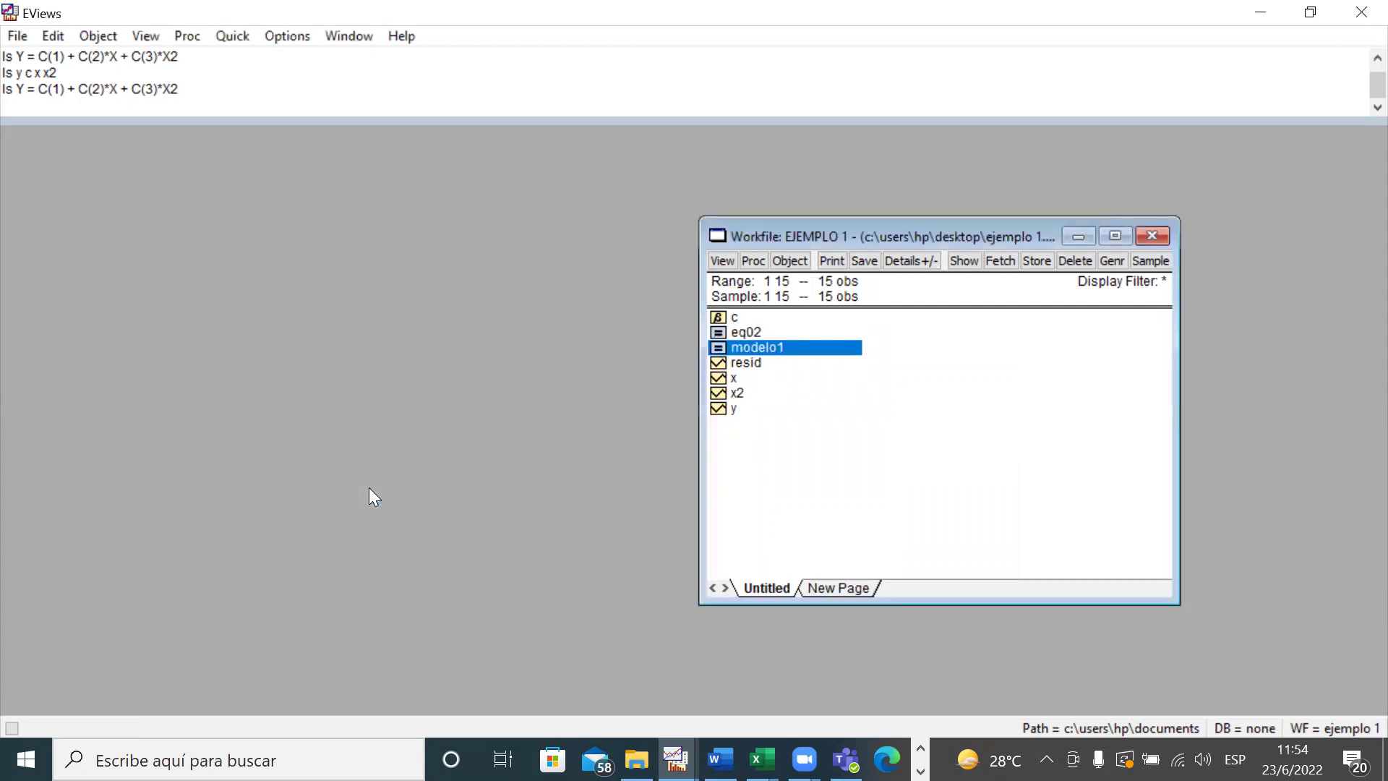
# - Rename the equation eq02 in the workfile as modelo2
pyautogui.click(750, 332)
pyautogui.rightClick(752, 337)
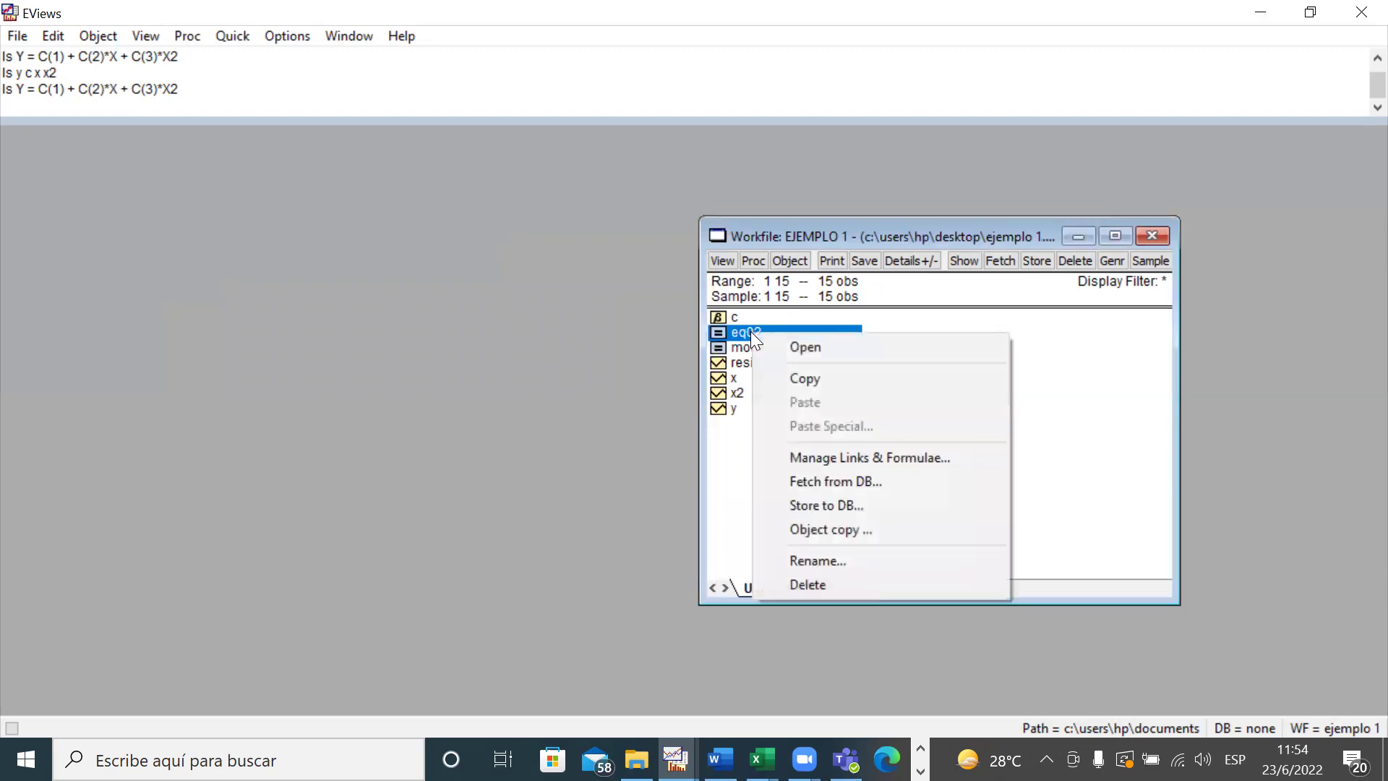
pyautogui.click(809, 559)
pyautogui.write('mo')
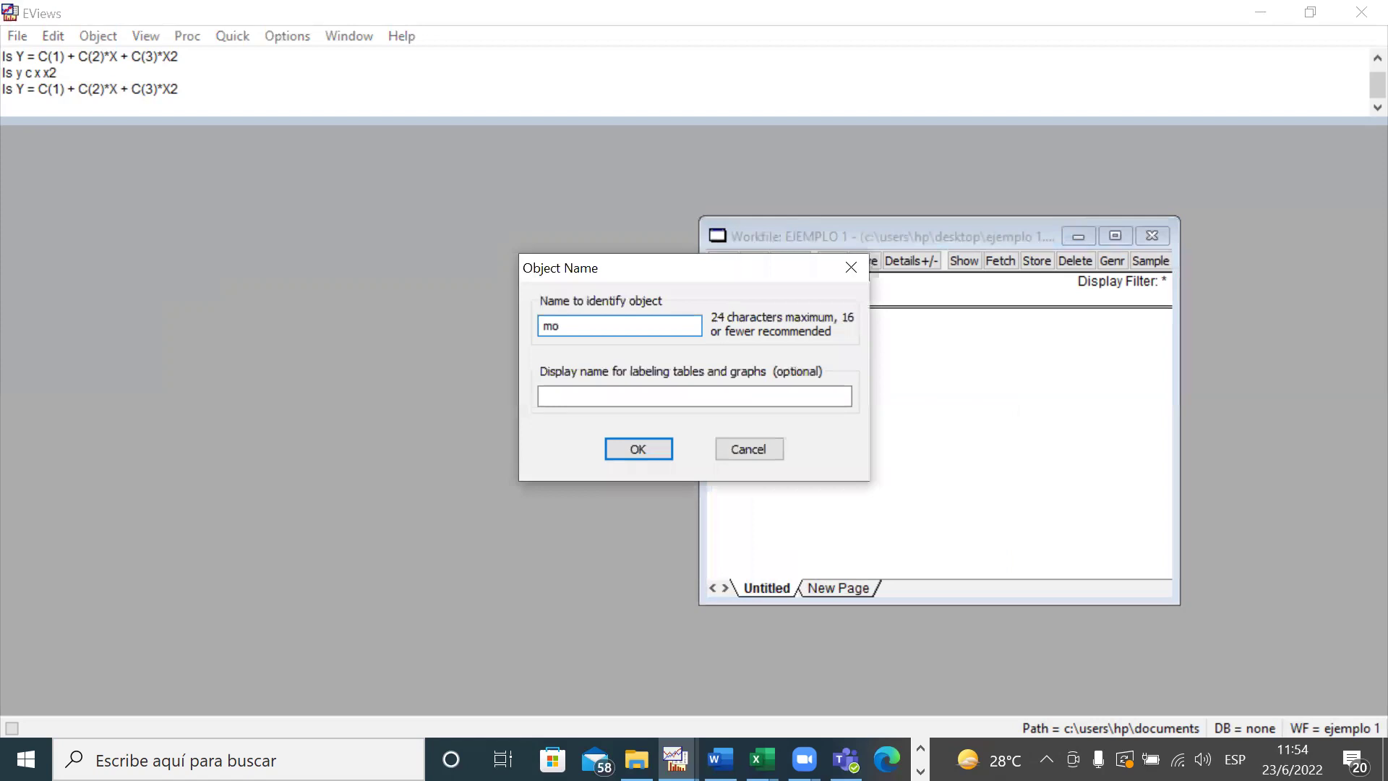
pyautogui.write('delo2')
pyautogui.press('Return')
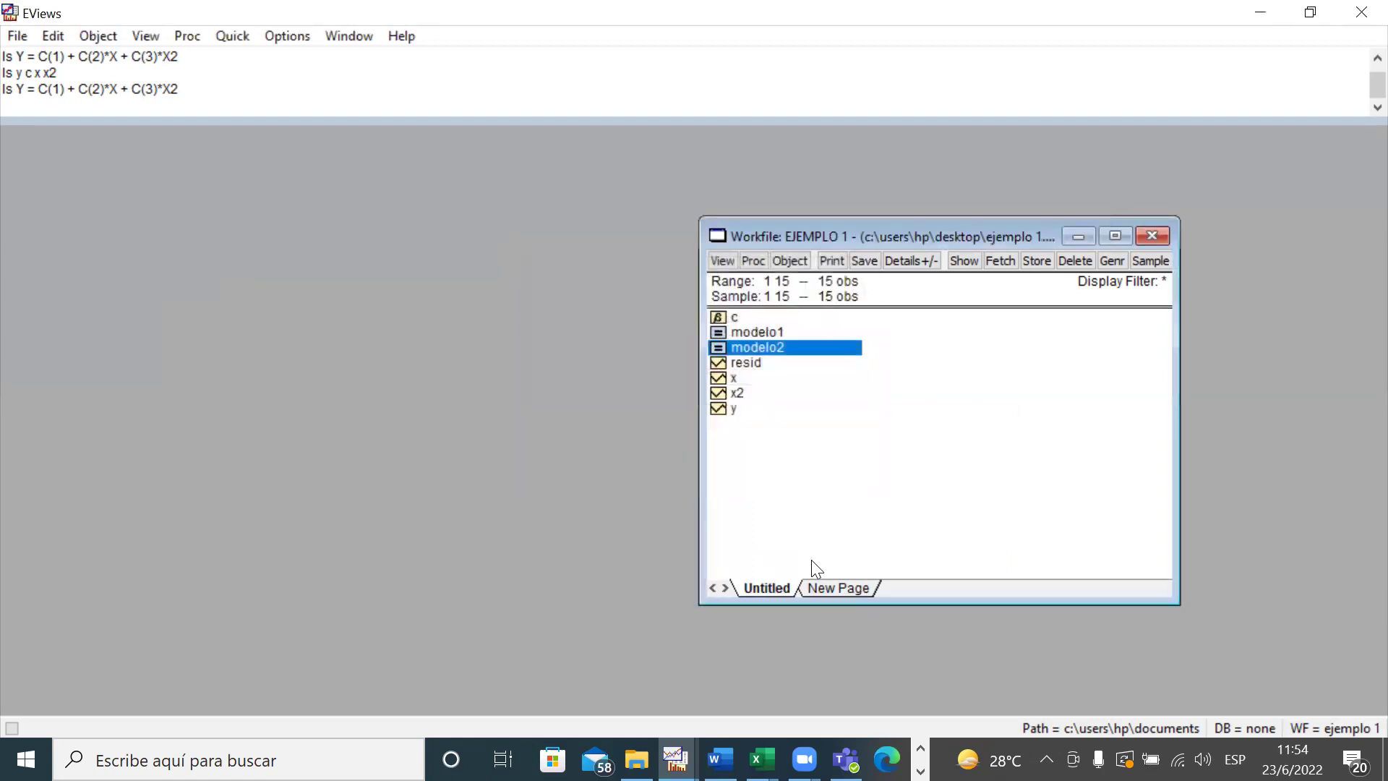
# - Rename the series y in the workfile as ventas
pyautogui.click(728, 379)
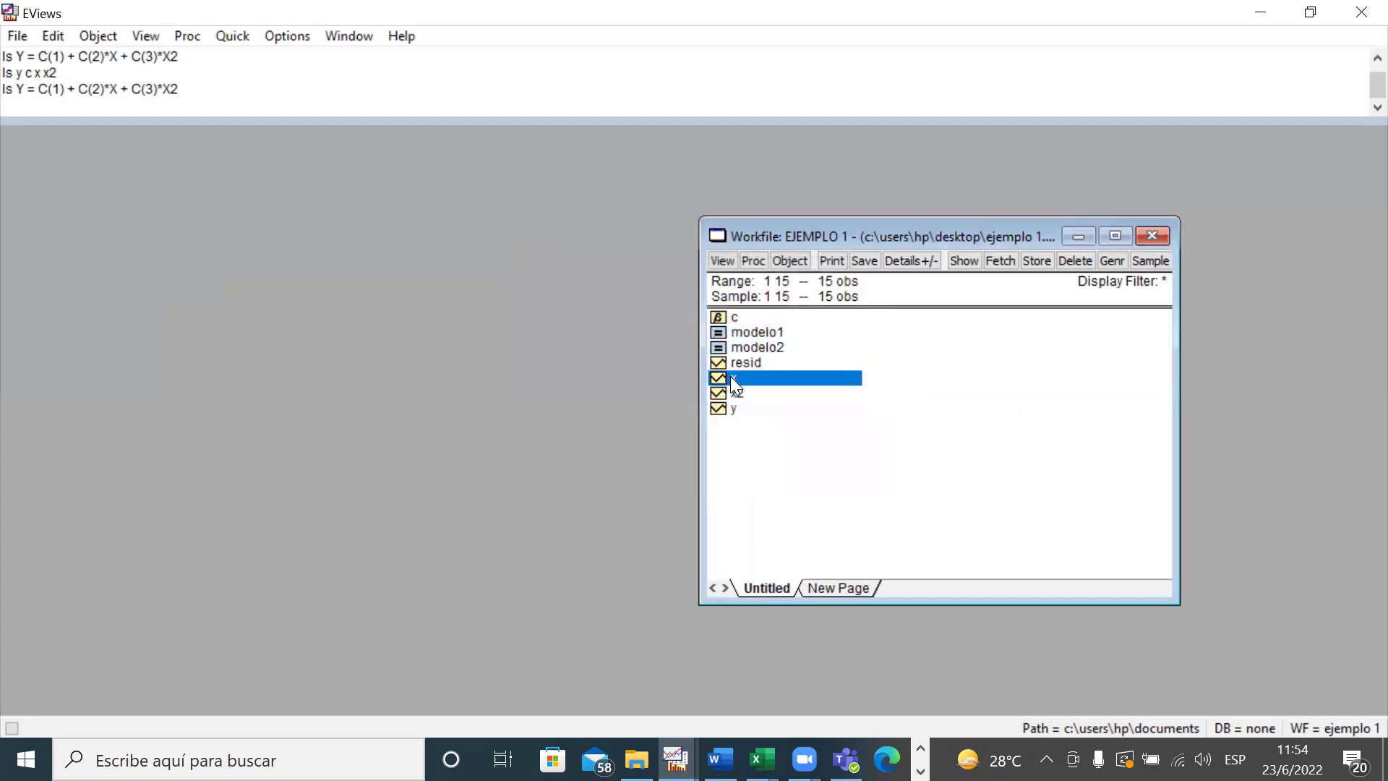
pyautogui.click(733, 409)
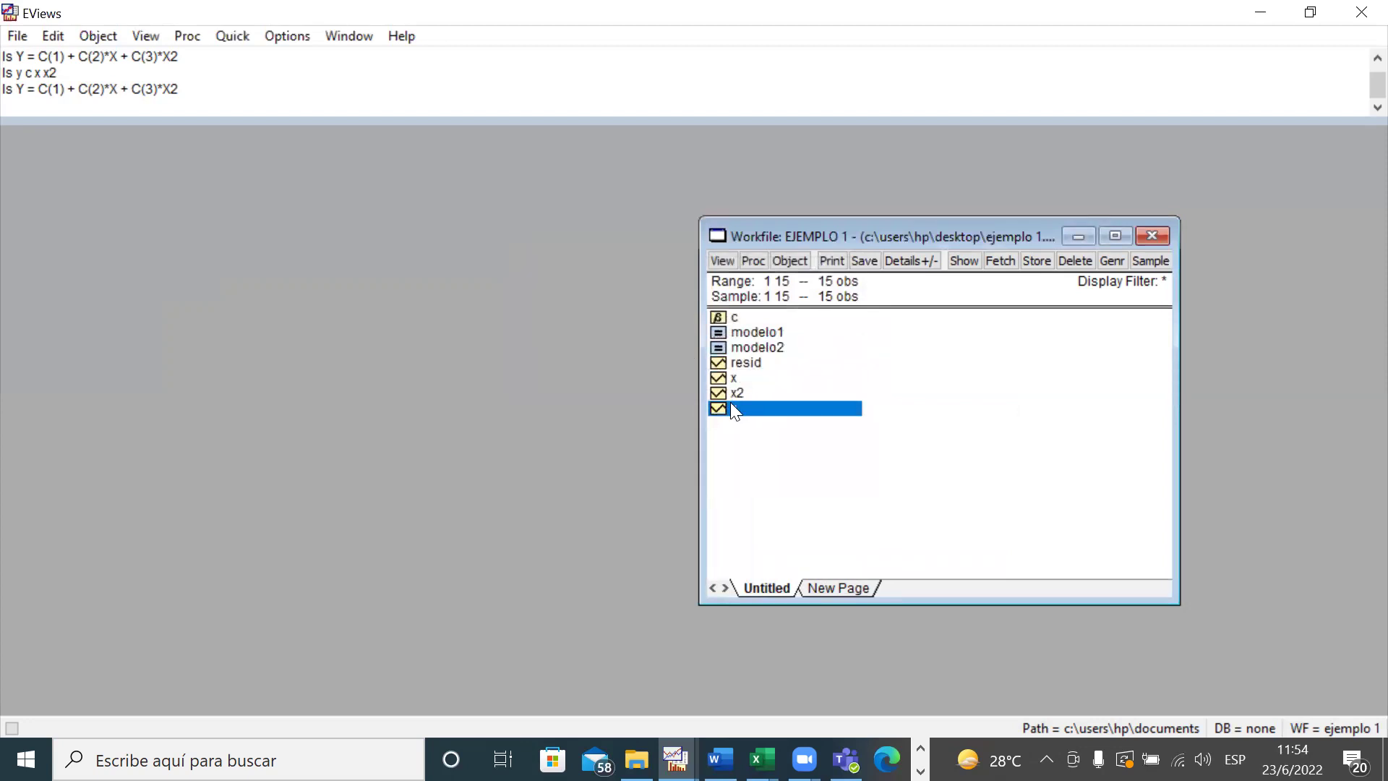
pyautogui.rightClick(731, 406)
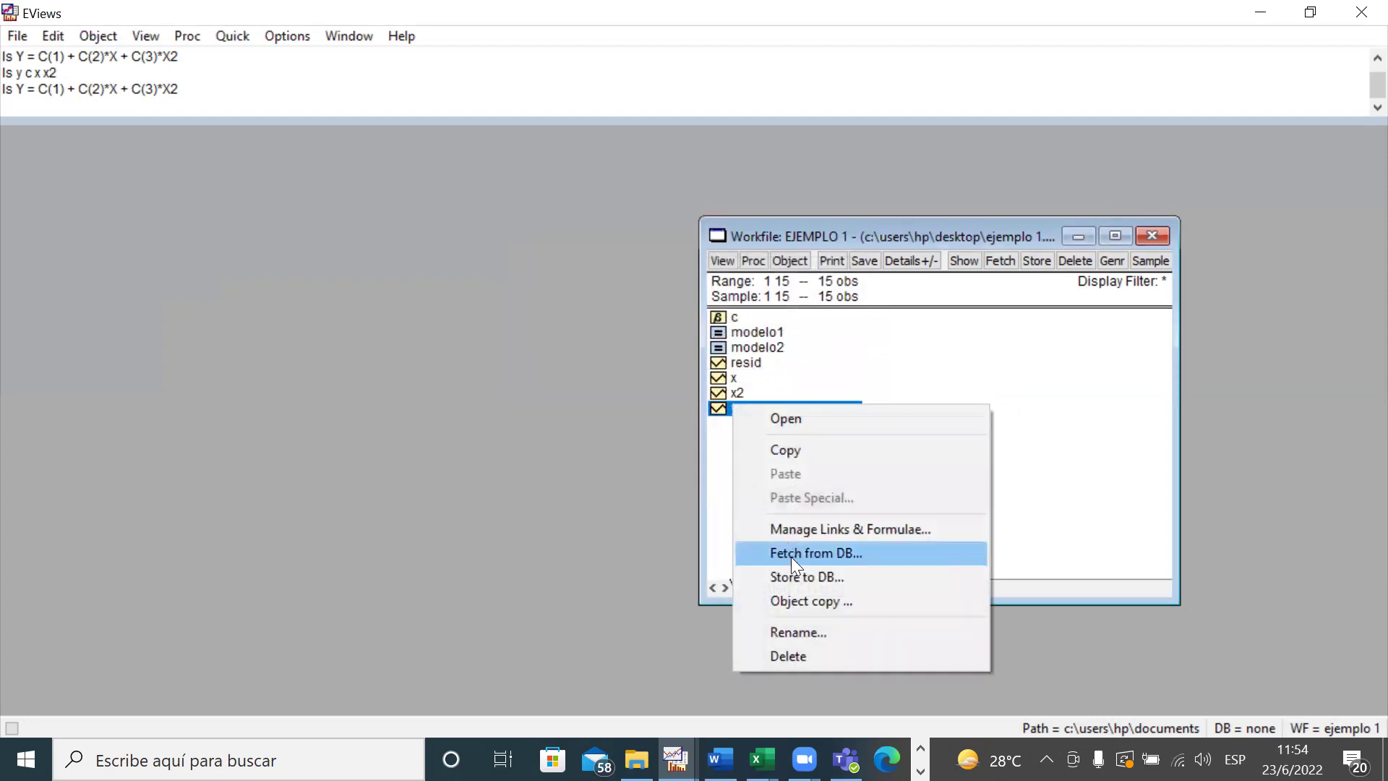
pyautogui.click(795, 634)
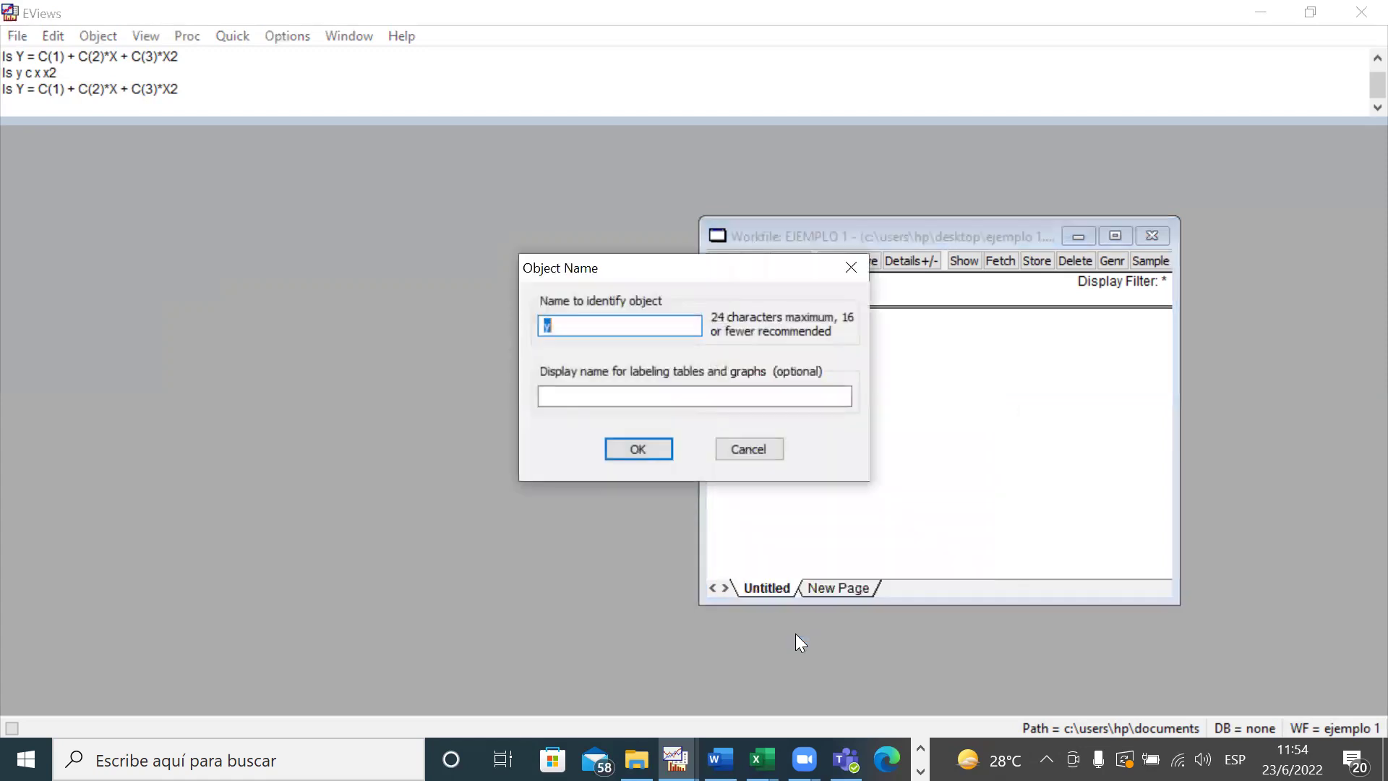
pyautogui.write('ventas')
pyautogui.press('Return')
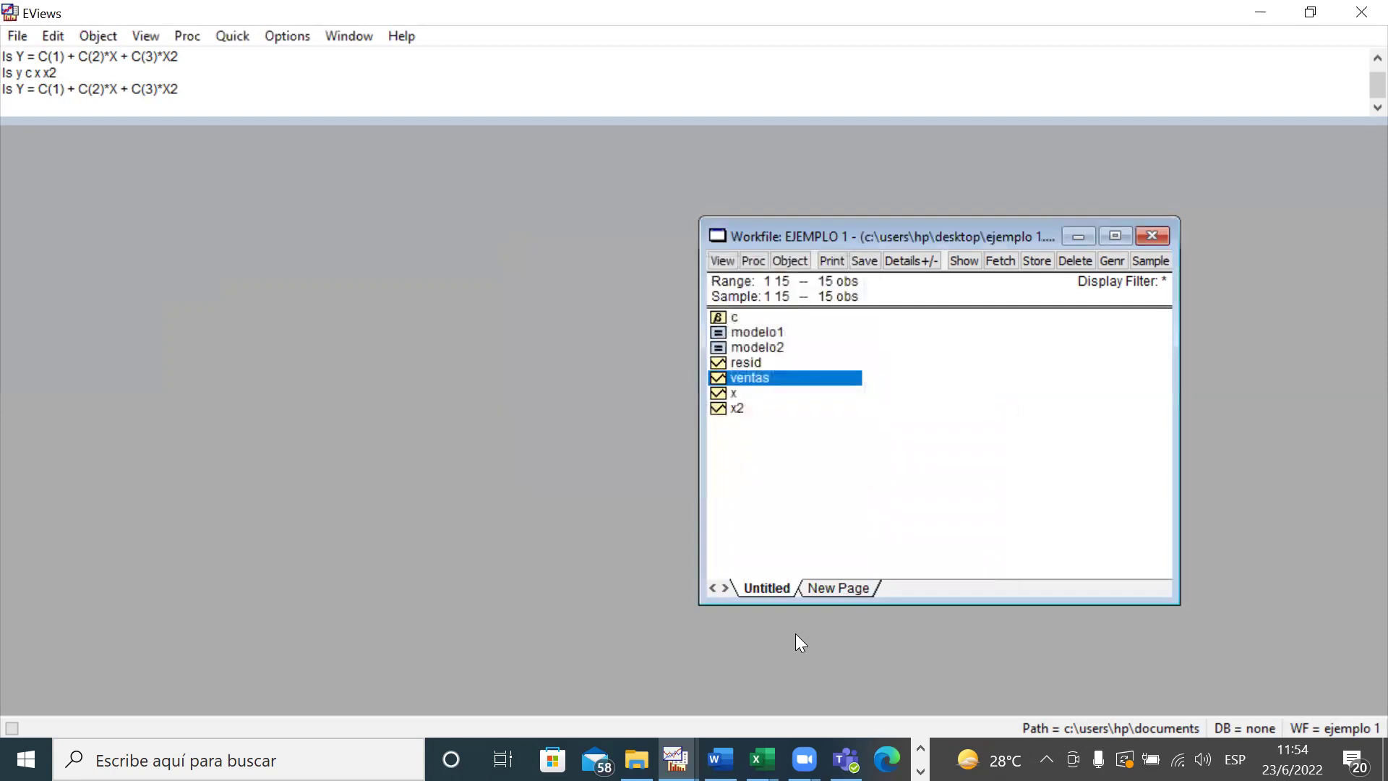
# - Rename the series x in the workfile as ingreso
pyautogui.click(728, 392)
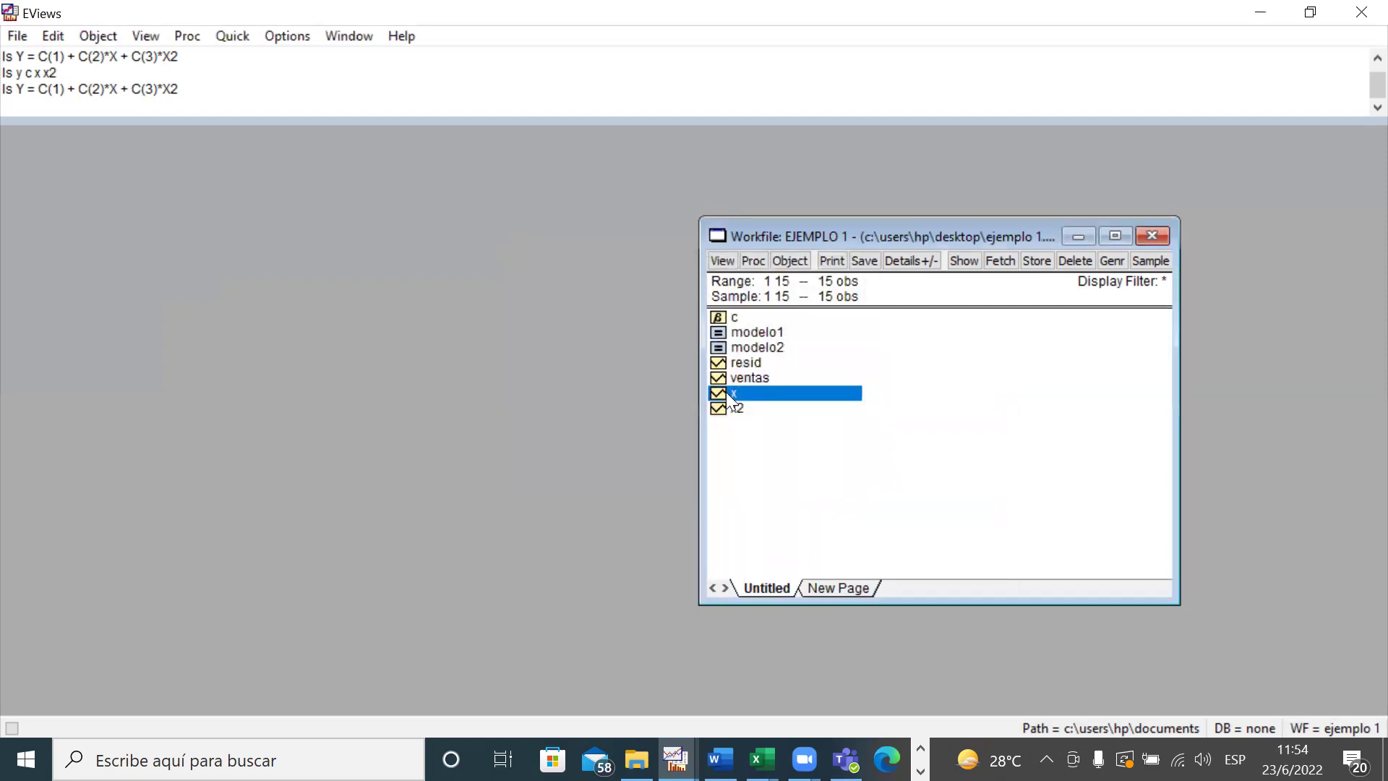
pyautogui.rightClick(727, 392)
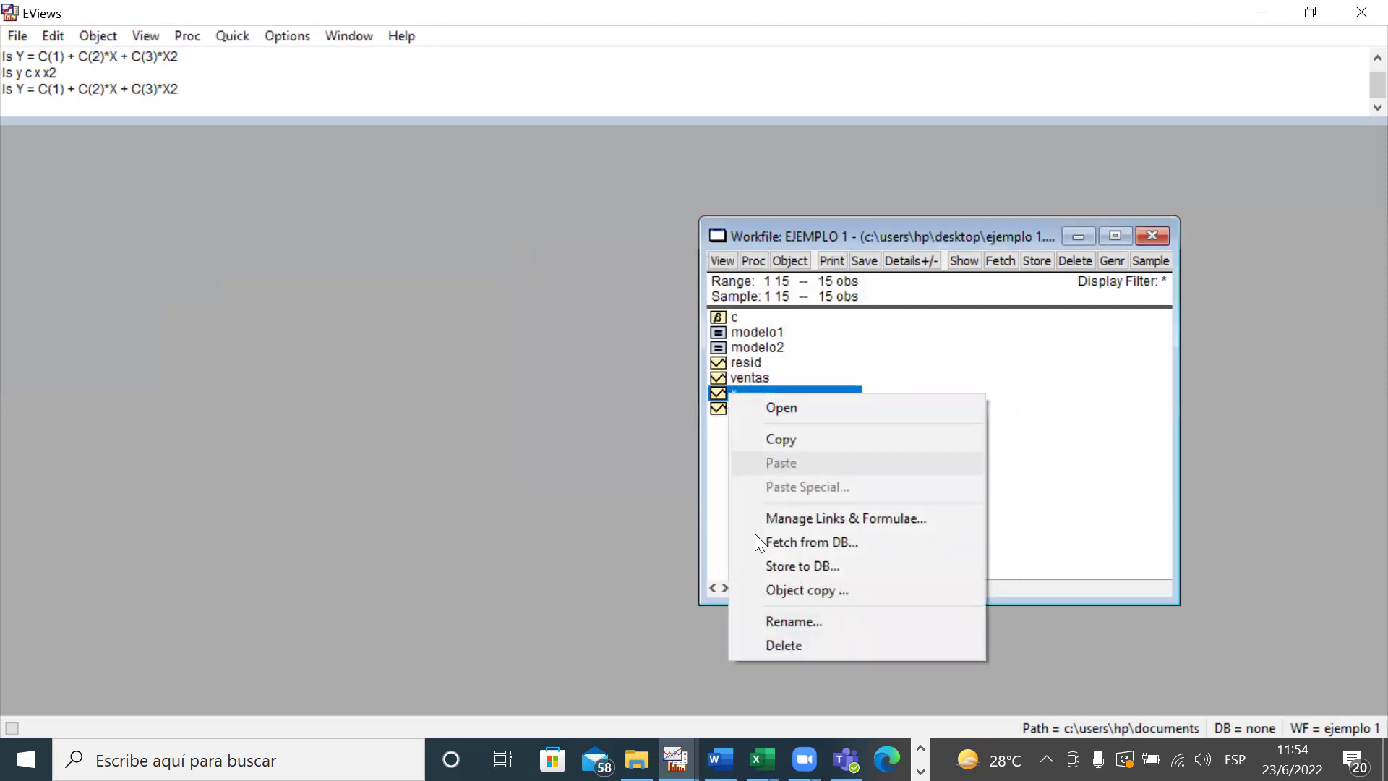
pyautogui.click(786, 619)
pyautogui.write('ingreso')
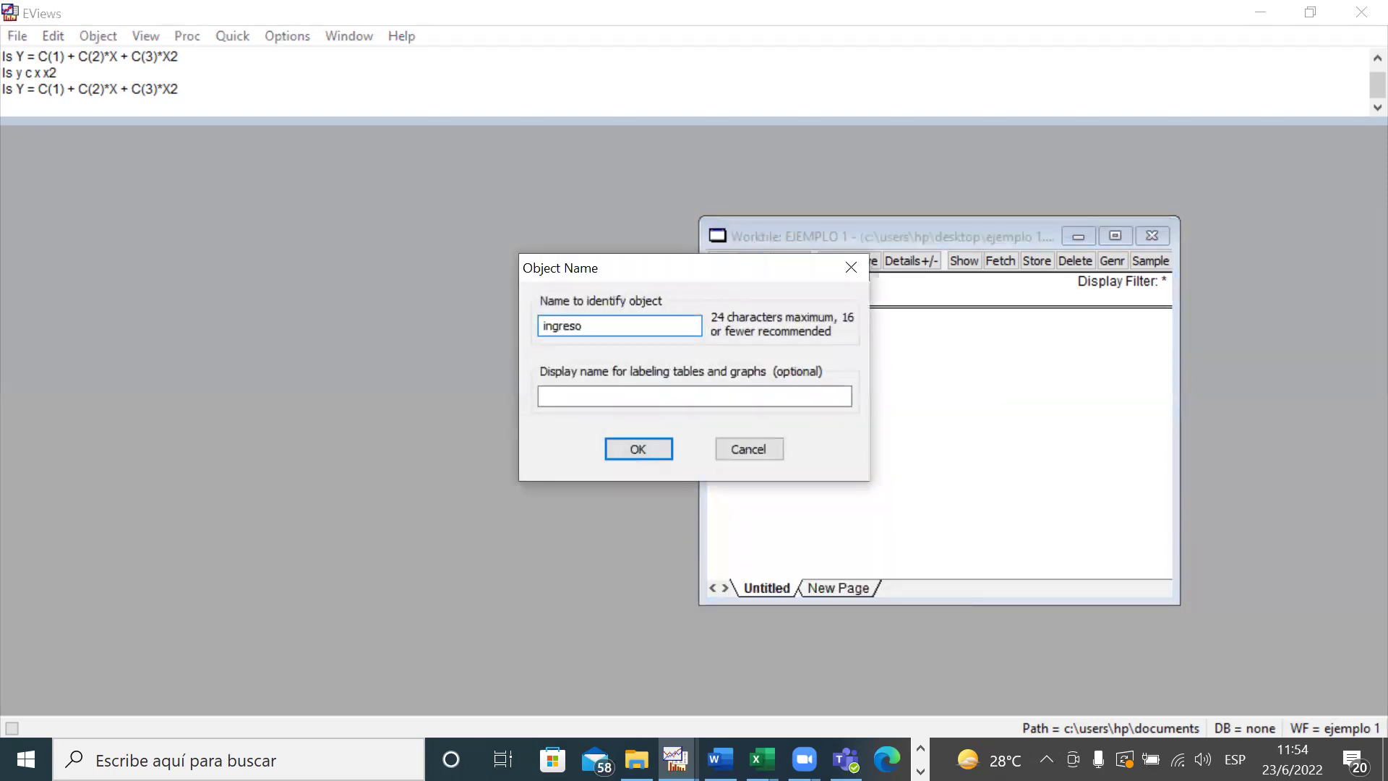
pyautogui.press('Return')
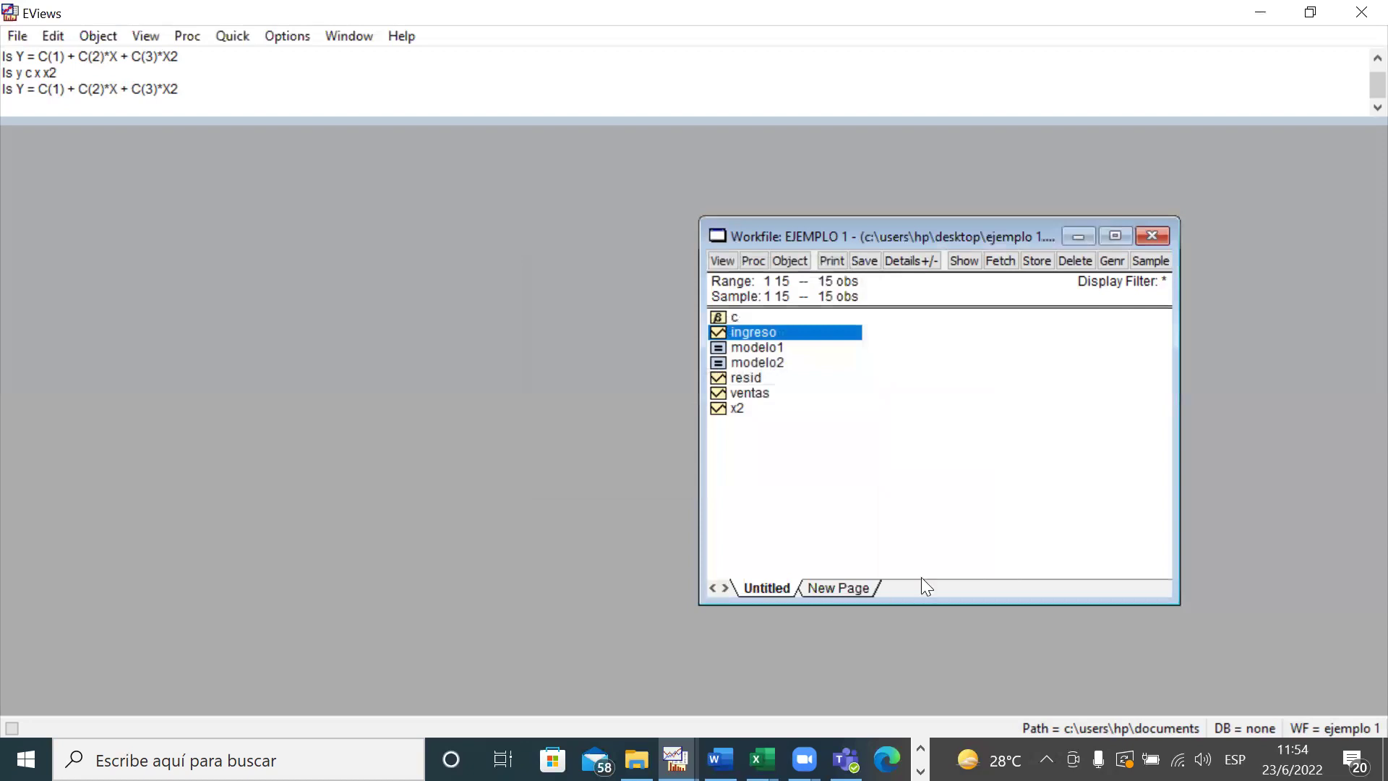
# - Try to rename the series x2 in the workfile as compentencia 1
pyautogui.click(747, 415)
pyautogui.rightClick(747, 415)
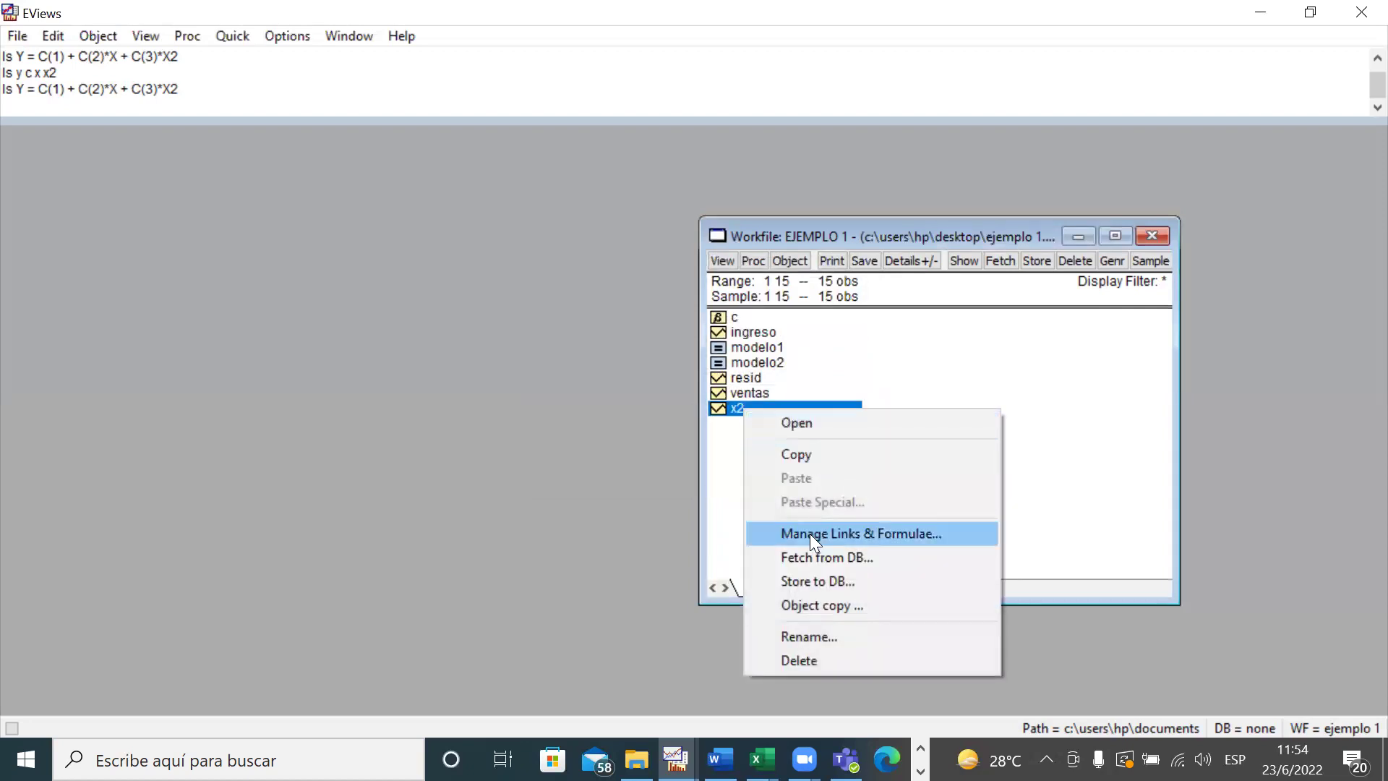
pyautogui.click(862, 633)
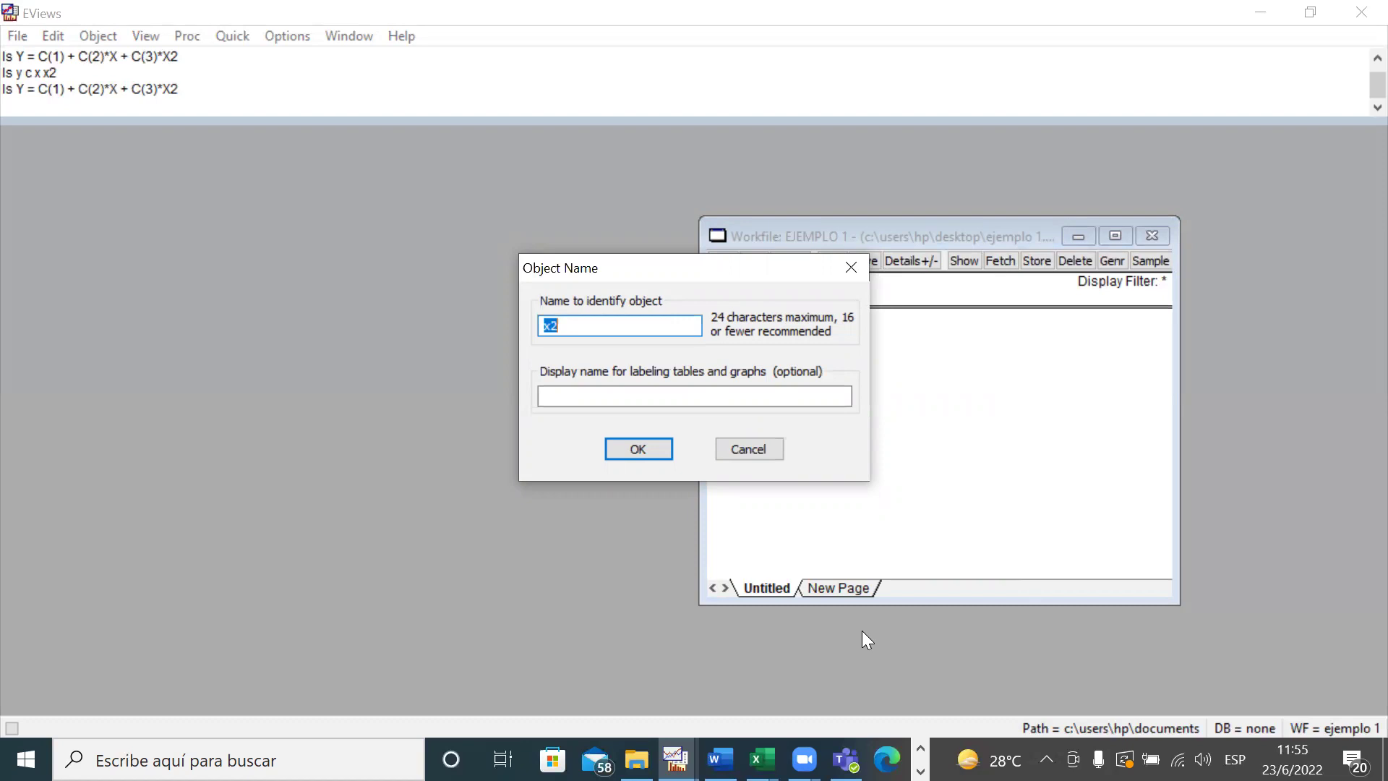
pyautogui.write('comptet')
pyautogui.press('BackSpace')
pyautogui.press('BackSpace')
pyautogui.press('BackSpace')
pyautogui.press('BackSpace')
pyautogui.write('p')
pyautogui.press('BackSpace')
pyautogui.write('pentencia 1')
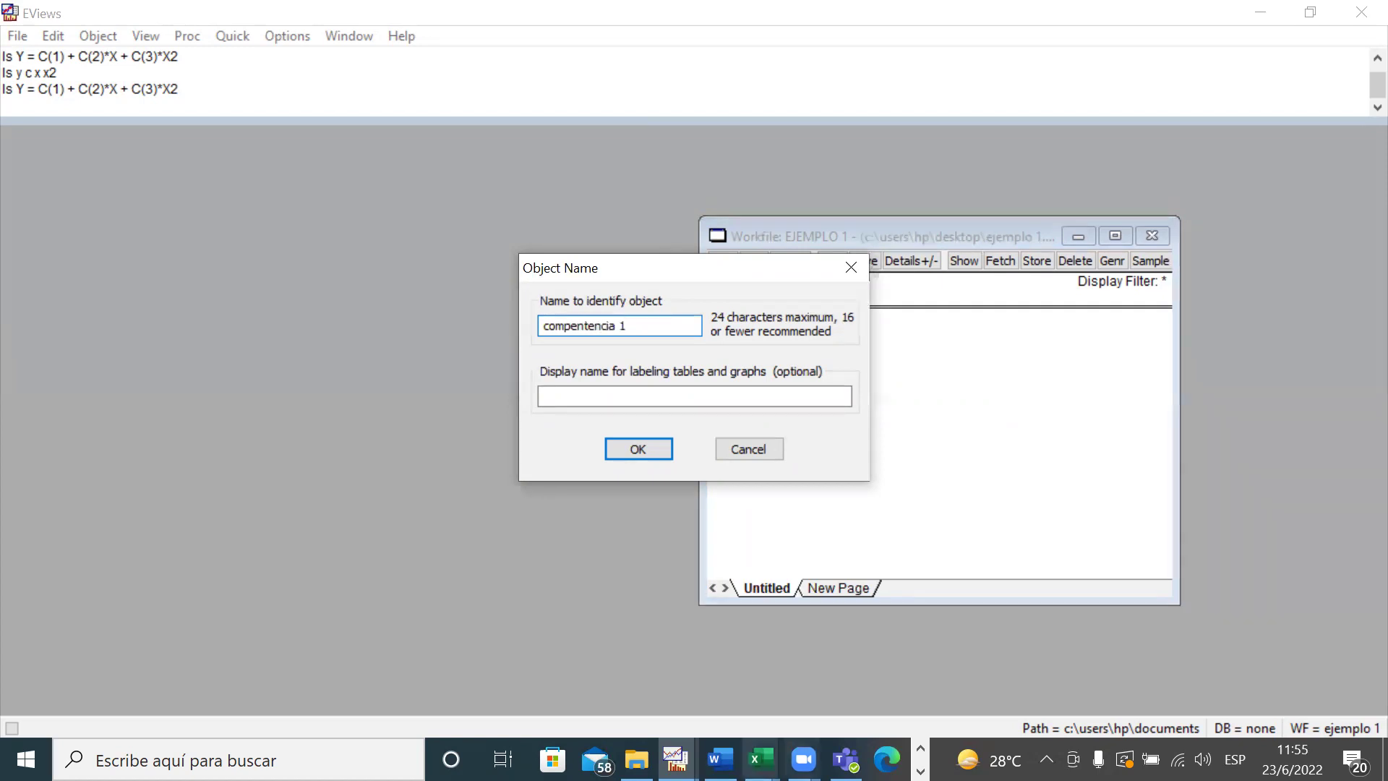
pyautogui.click(613, 445)
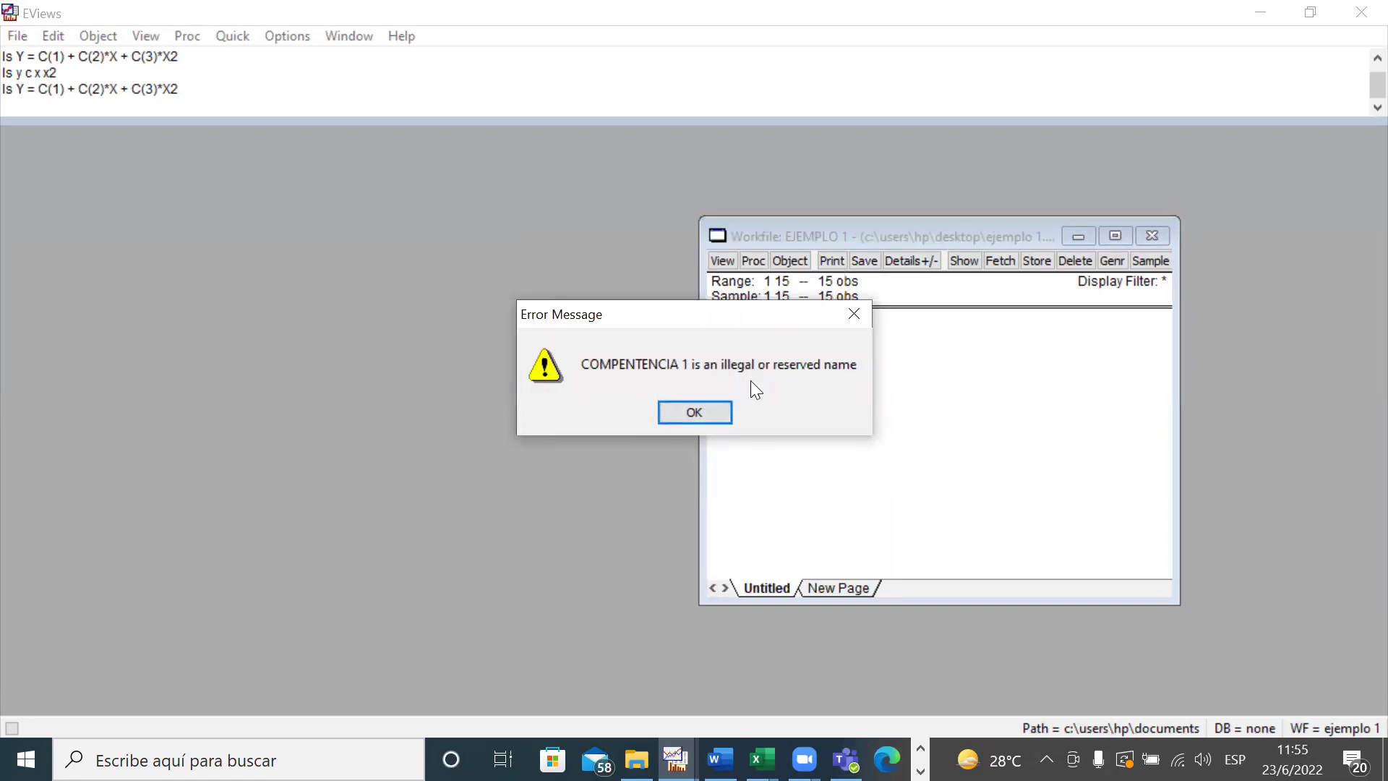
pyautogui.click(722, 410)
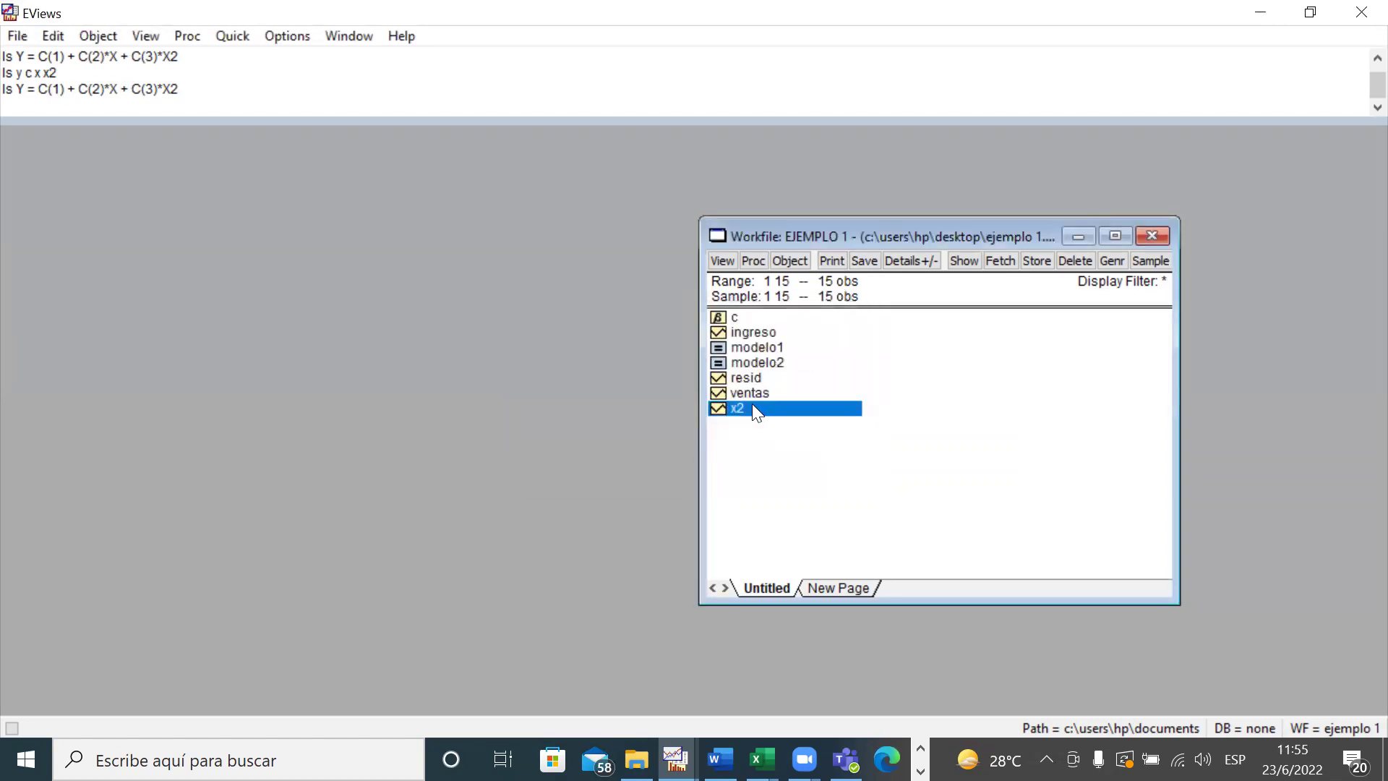
# - Rename the series x2 in the workfile as competencia
pyautogui.rightClick(754, 407)
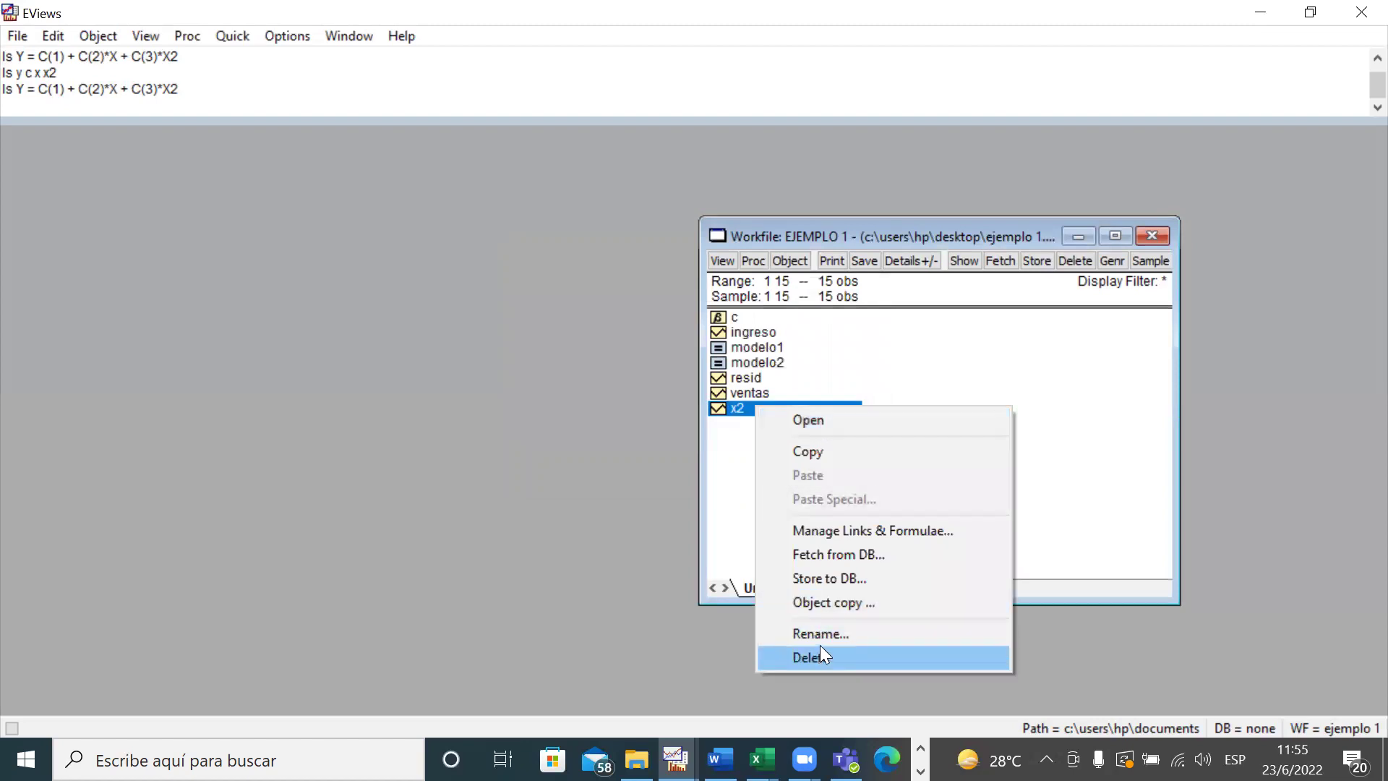
pyautogui.click(832, 626)
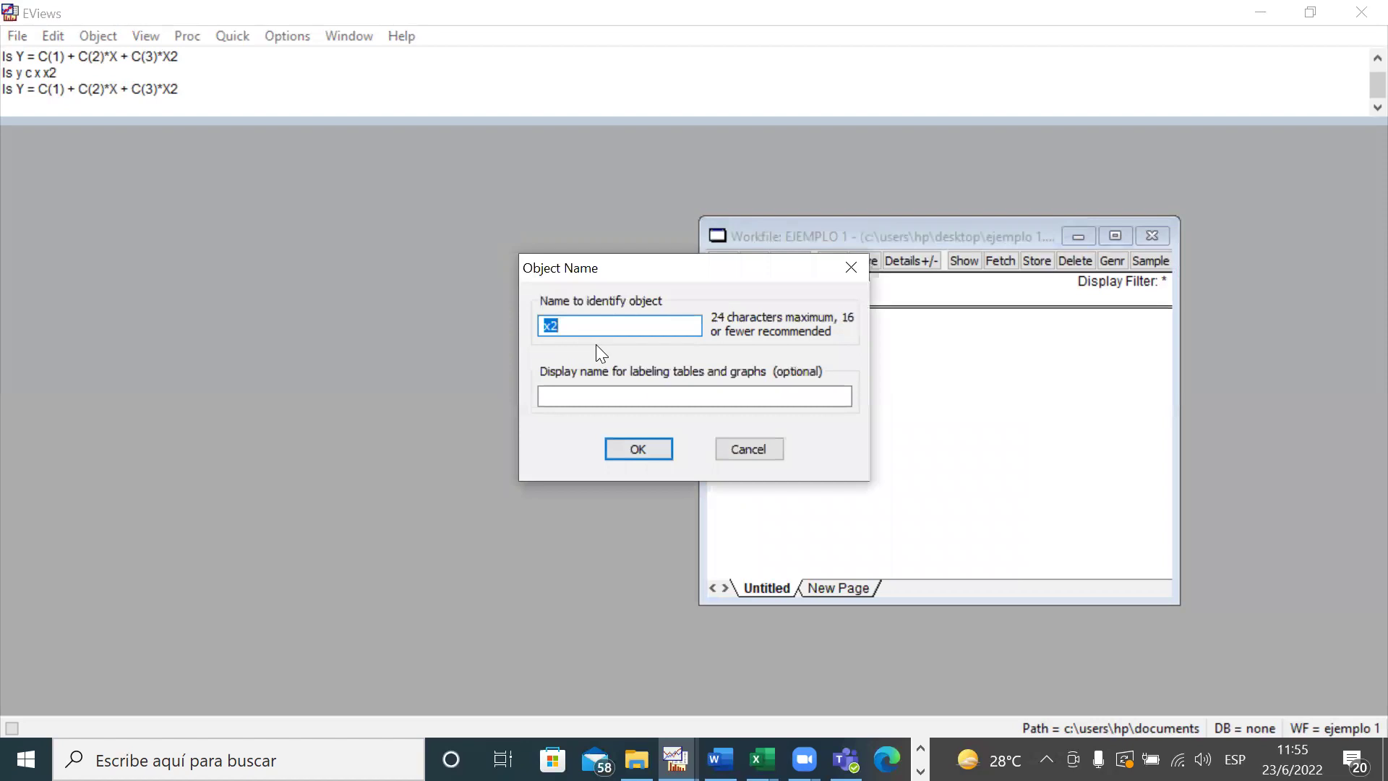
pyautogui.write('compre')
pyautogui.press('BackSpace')
pyautogui.press('BackSpace')
pyautogui.write('etencia')
pyautogui.press('Return')
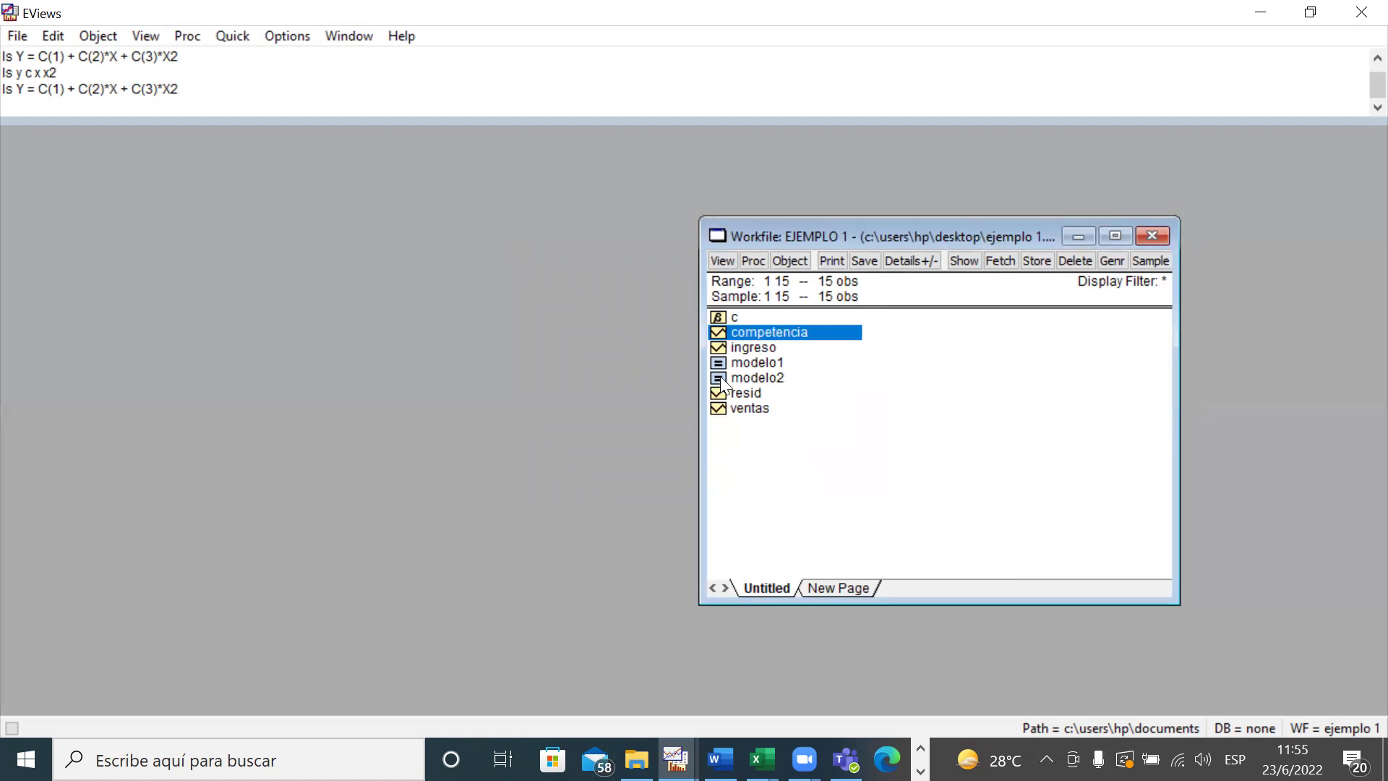
pyautogui.click(767, 372)
pyautogui.press('Up')
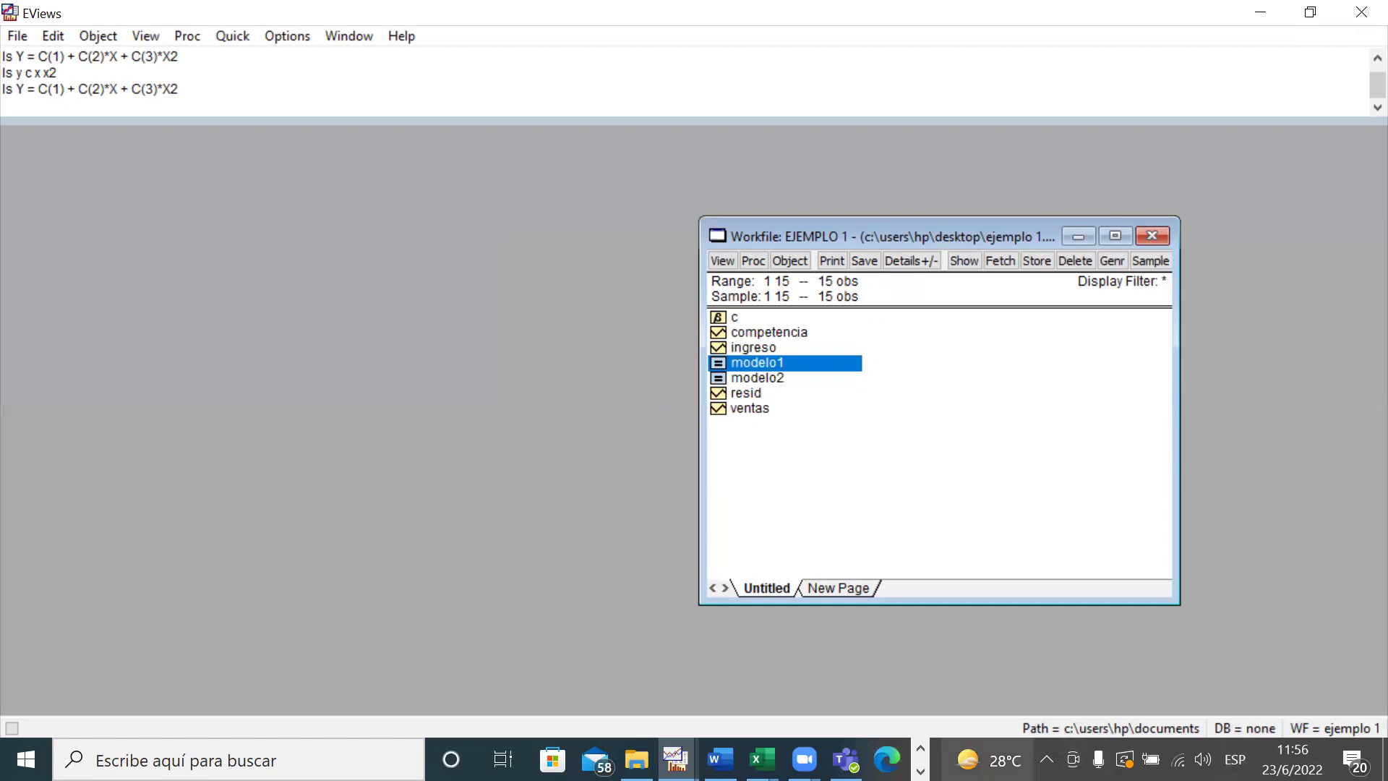
pyautogui.moveTo(990, 759)
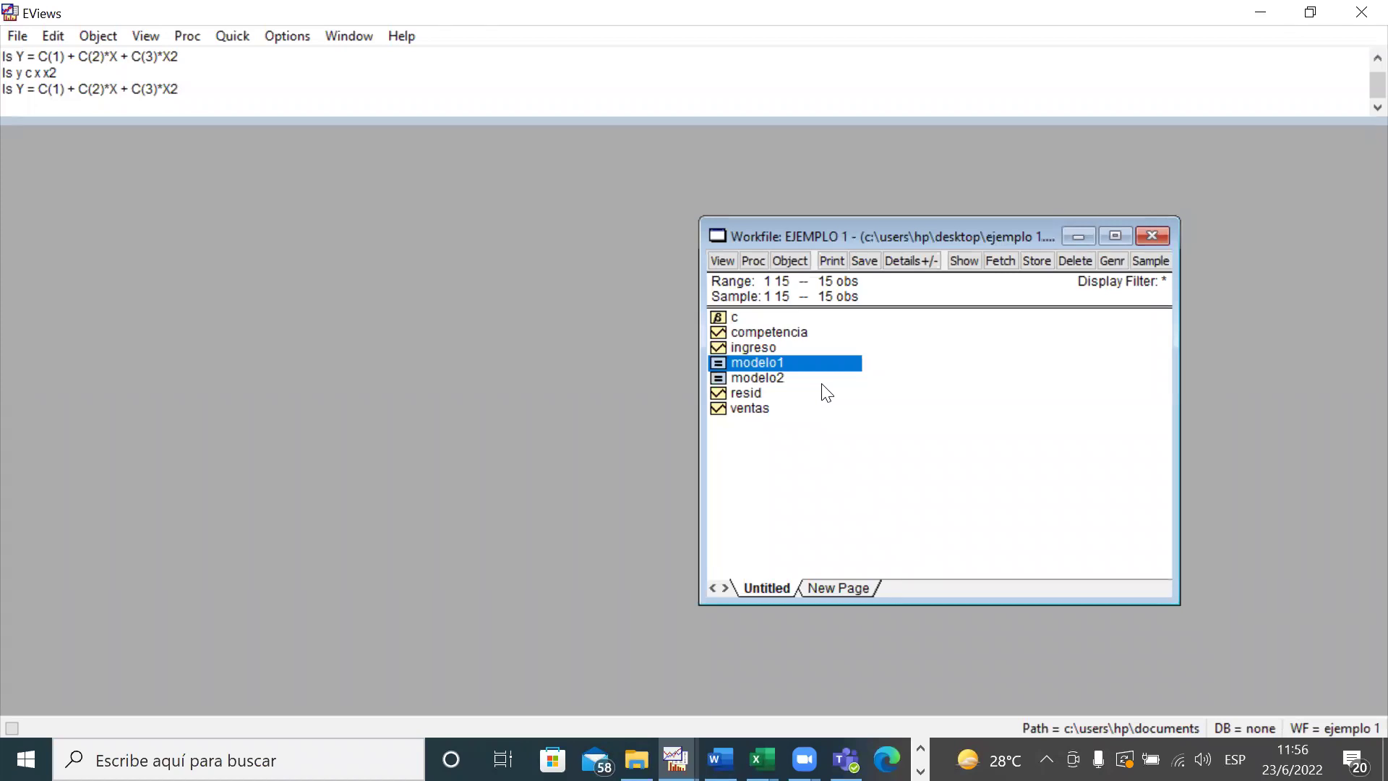
pyautogui.moveTo(720, 759)
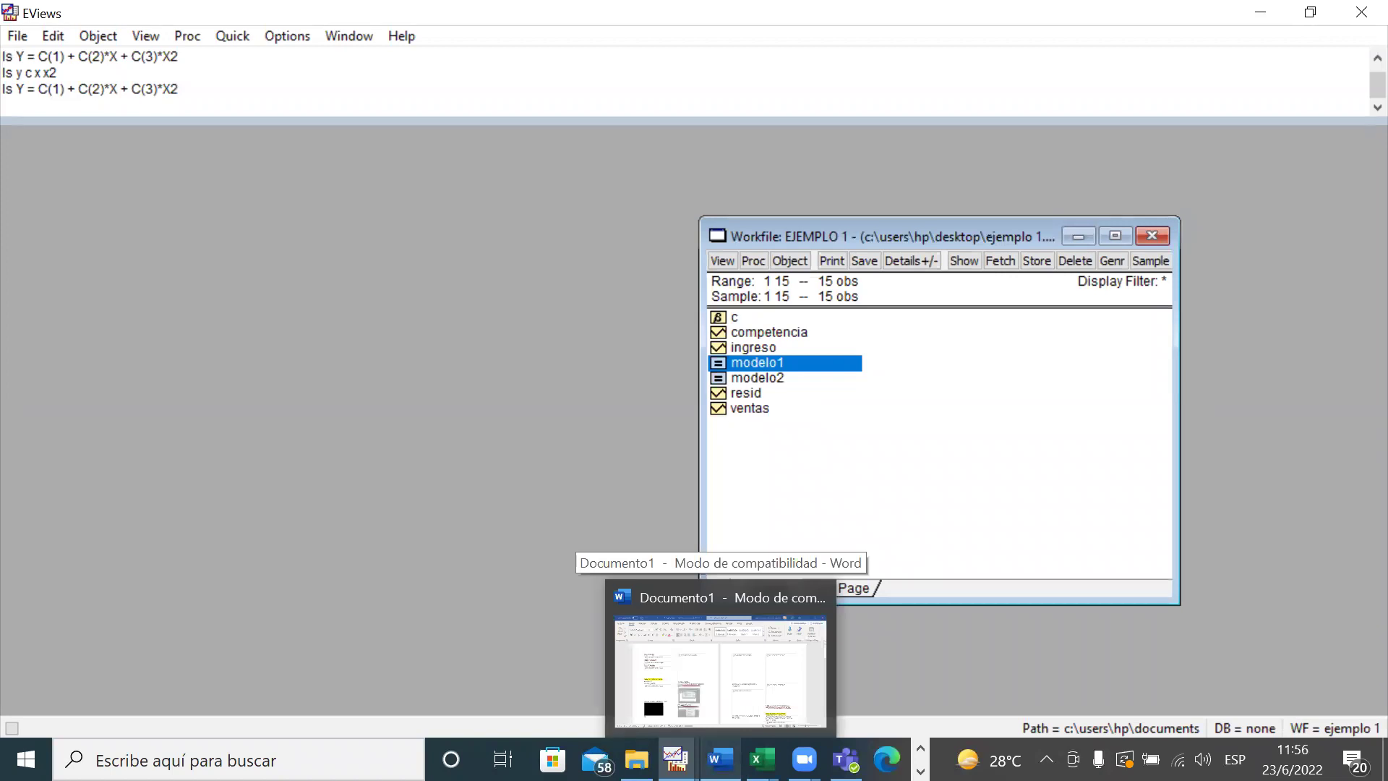
pyautogui.click(1265, 16)
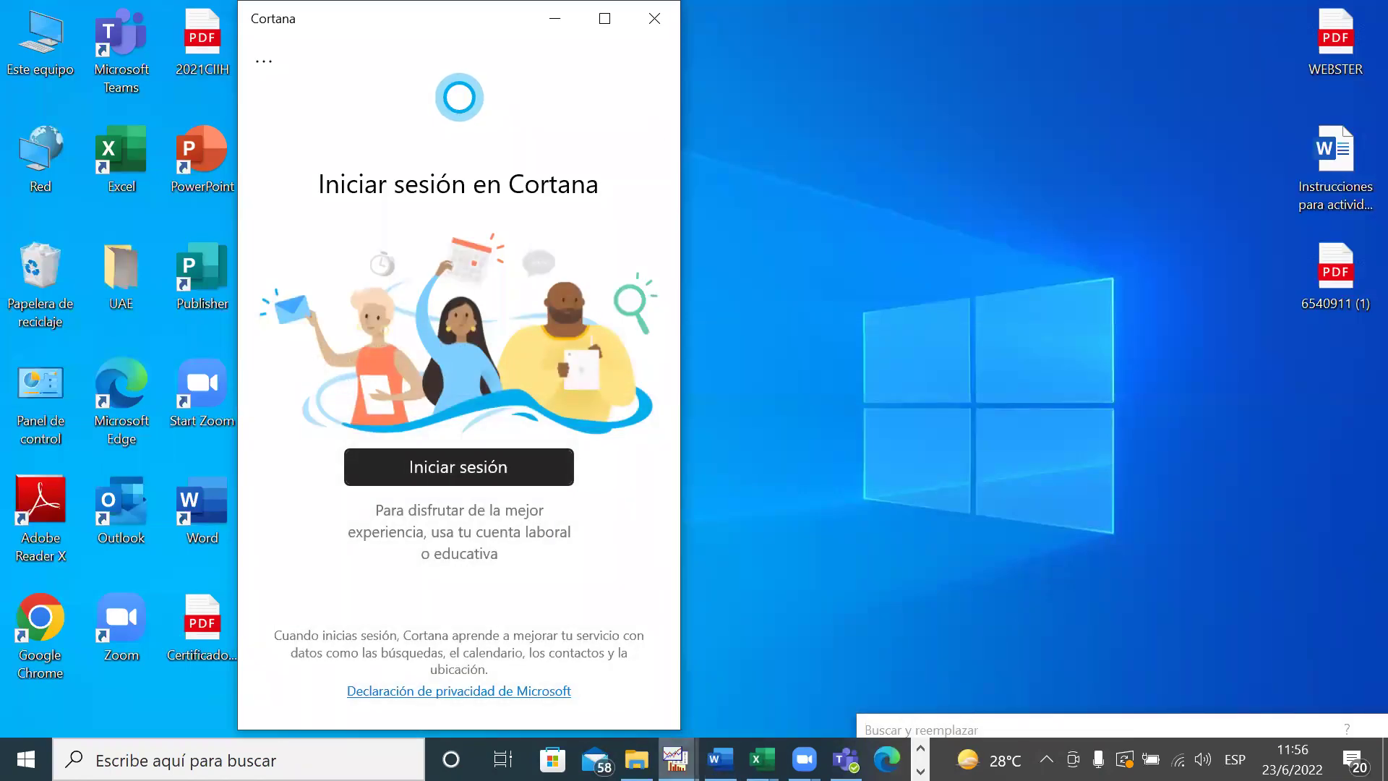
pyautogui.click(675, 759)
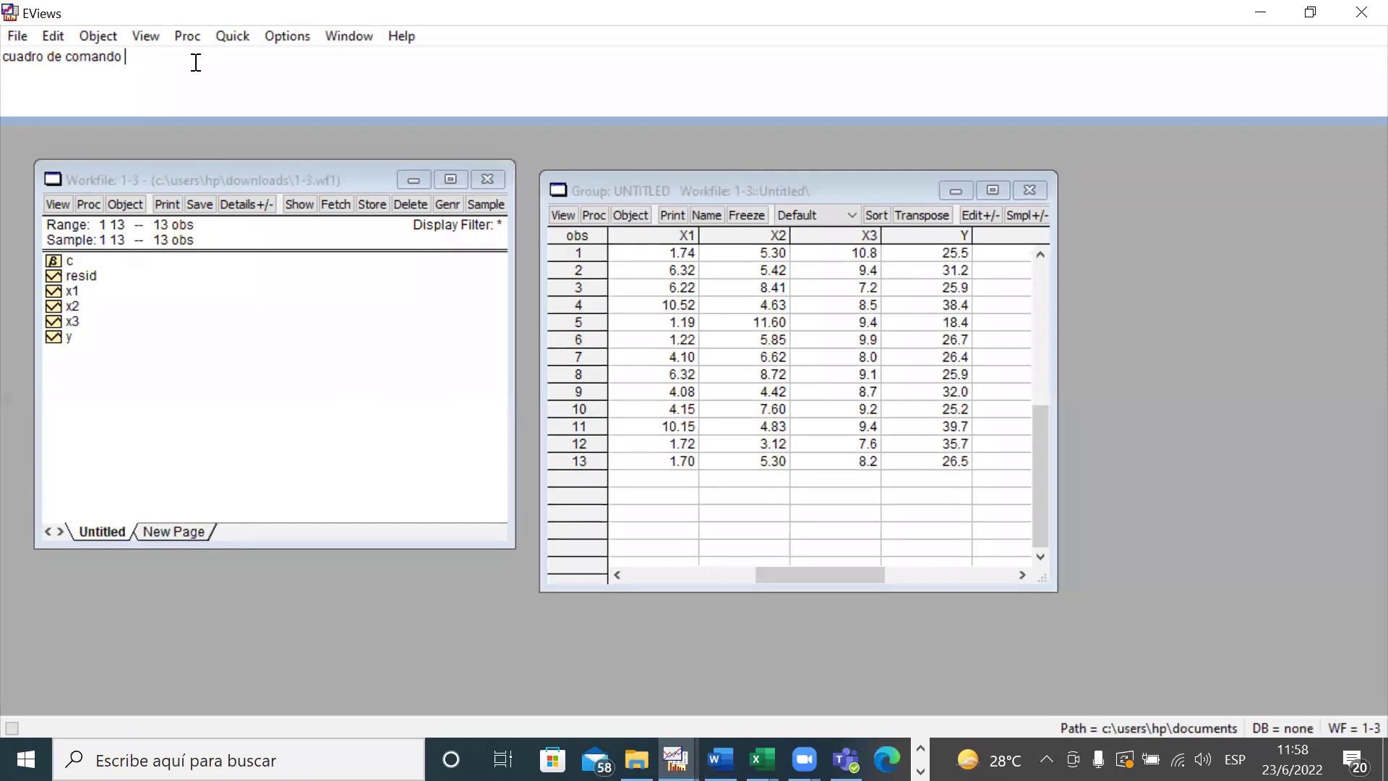
# - Delete the text "cuadro de comando" from the command window
pyautogui.hotkey('shift', 'Left')
pyautogui.press('BackSpace')
pyautogui.press('BackSpace')
pyautogui.press('BackSpace')
pyautogui.press('BackSpace')
pyautogui.press('BackSpace')
pyautogui.press('BackSpace')
pyautogui.press('BackSpace')
pyautogui.press('BackSpace')
pyautogui.press('BackSpace')
pyautogui.press('BackSpace')
pyautogui.press('BackSpace')
pyautogui.press('BackSpace')
pyautogui.press('BackSpace')
pyautogui.press('BackSpace')
pyautogui.press('BackSpace')
pyautogui.press('BackSpace')
pyautogui.press('BackSpace')
# - Estimate y on a constant, x1, x2 and x3 by least squares with the command "ls y c x1 x2 x3"
pyautogui.write('y')
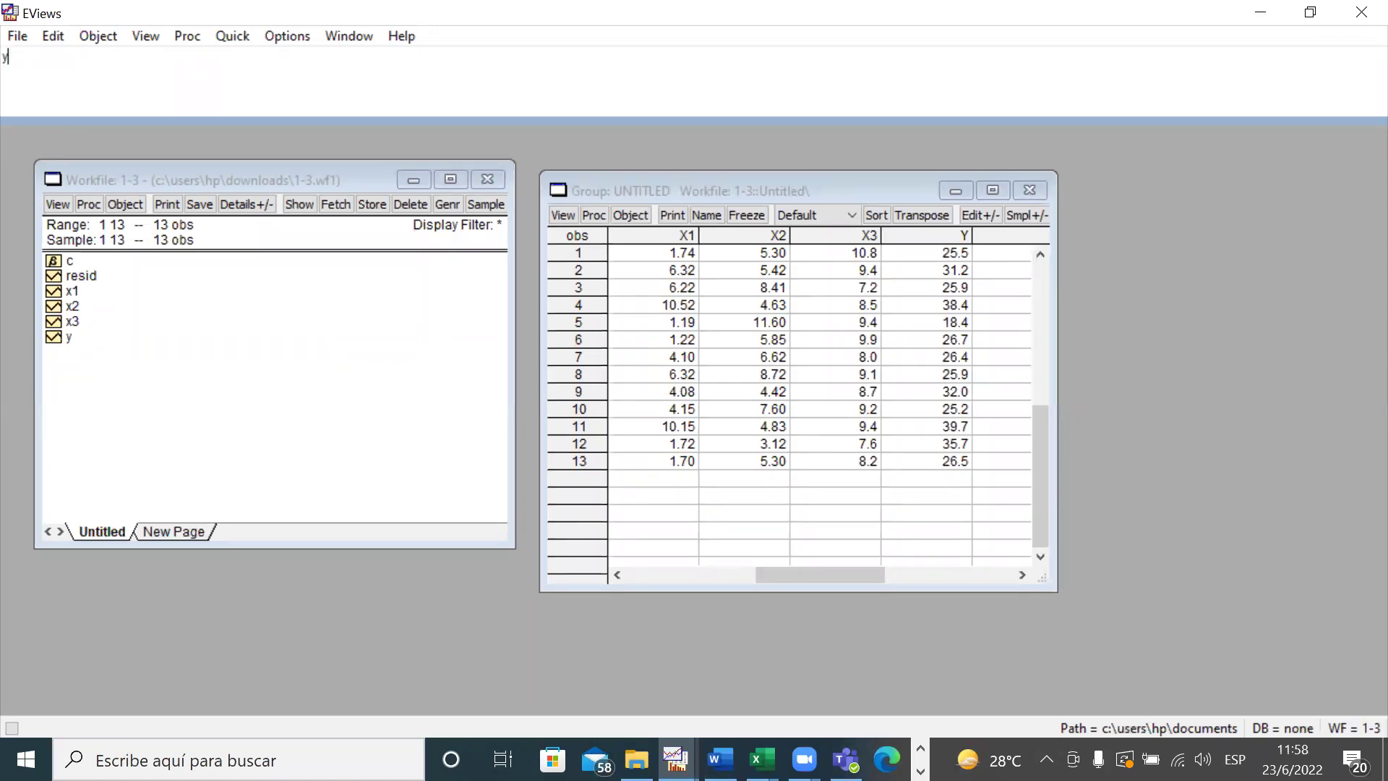
pyautogui.press('BackSpace')
pyautogui.write('ls y c x1 x2 x3')
pyautogui.press('Return')
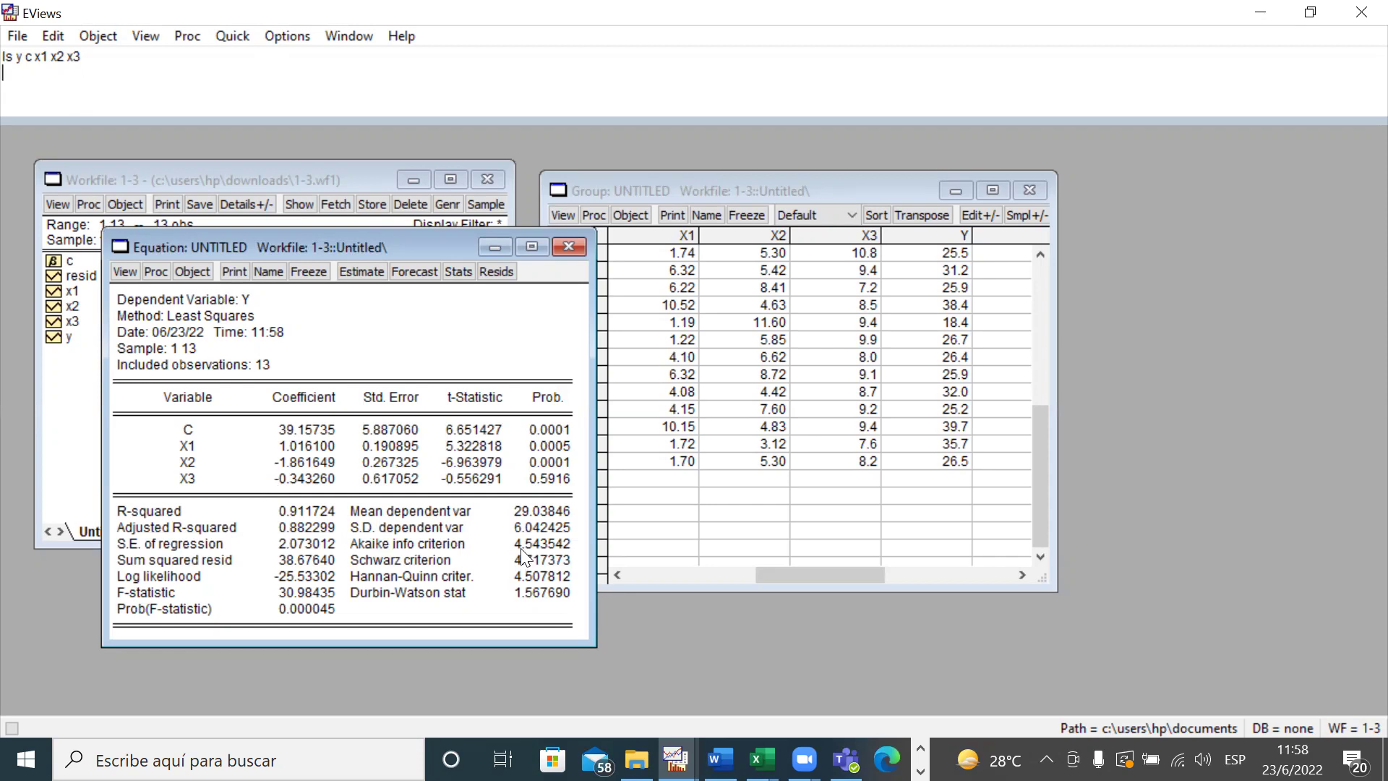
# - Examine the F-statistic probability and the p-value of X3 in the regression output
pyautogui.click(293, 601)
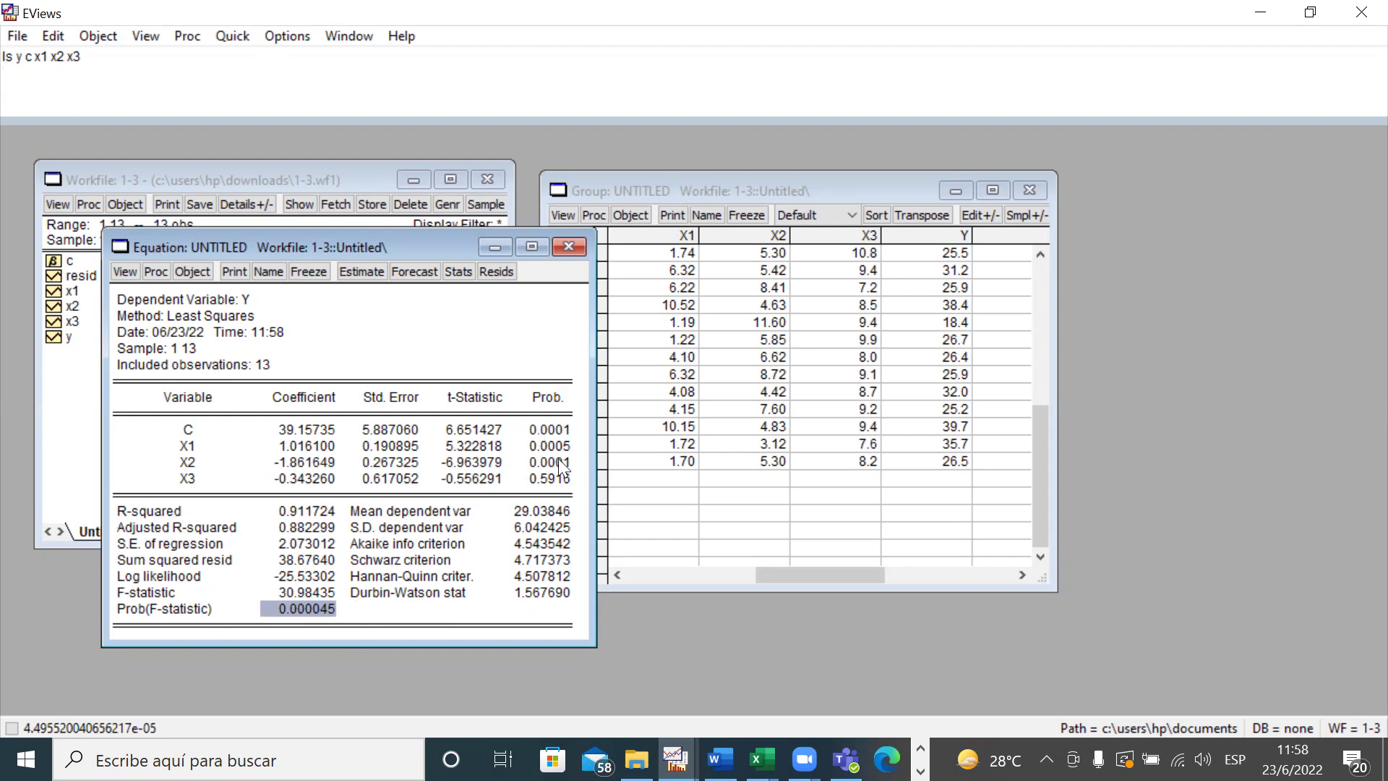
pyautogui.click(558, 478)
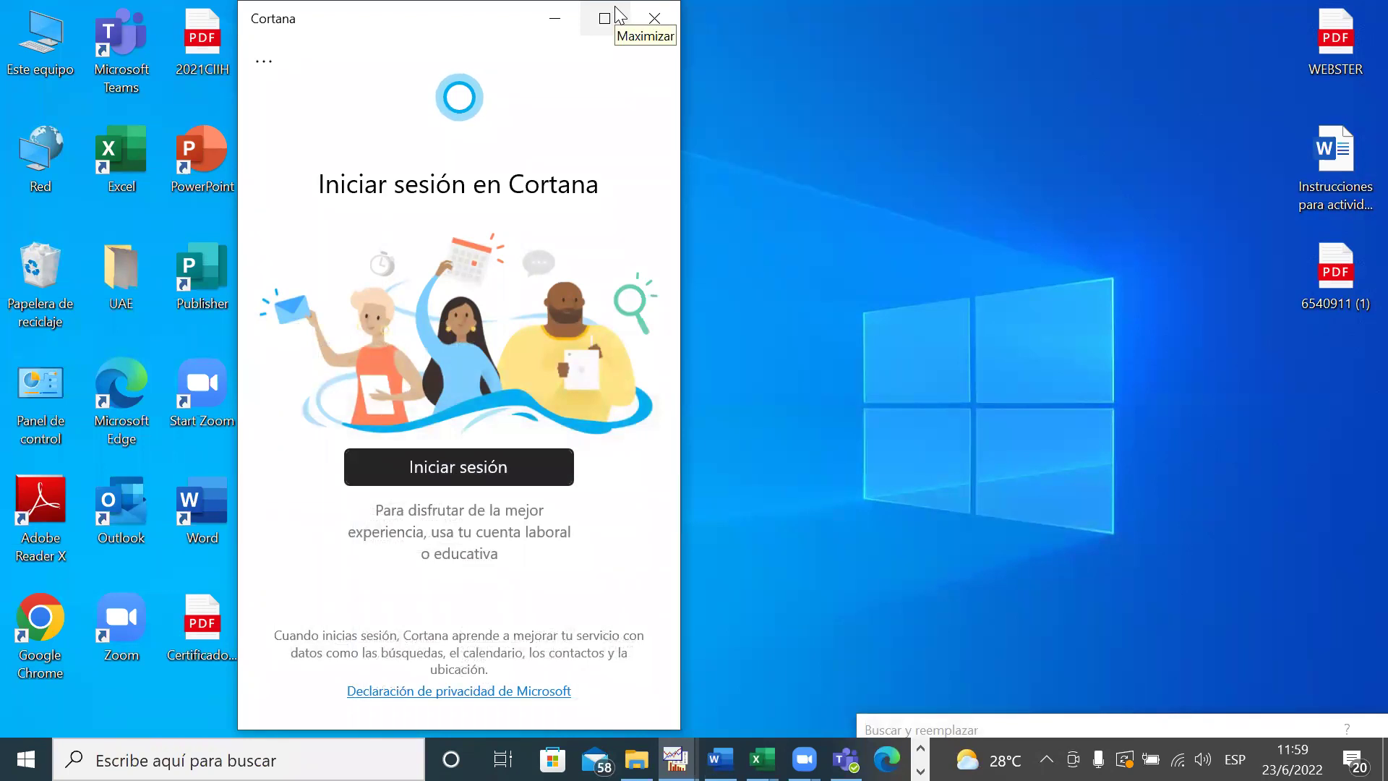
# - Open the econometrics problems PDF from the Descargas folder in File Explorer and maximize its Edge window
pyautogui.click(699, 233)
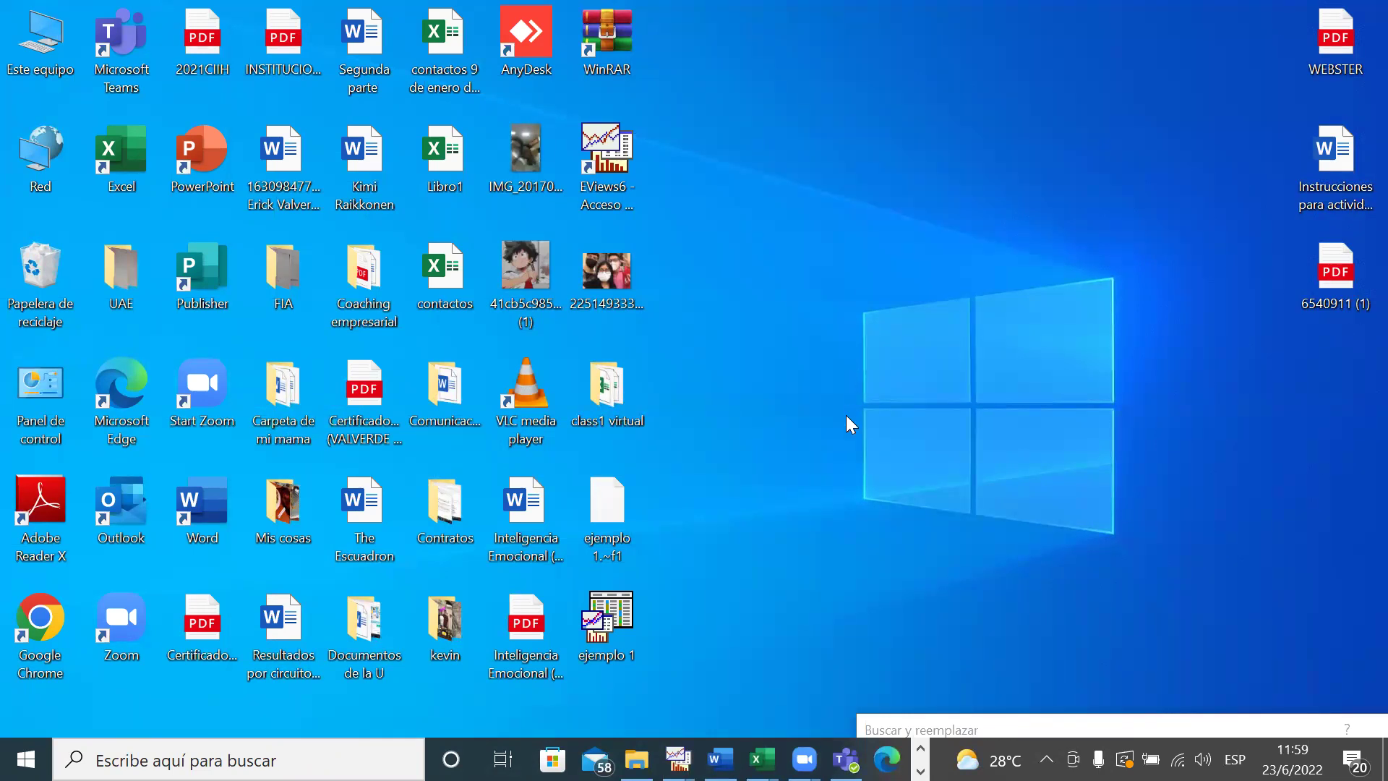
pyautogui.click(636, 759)
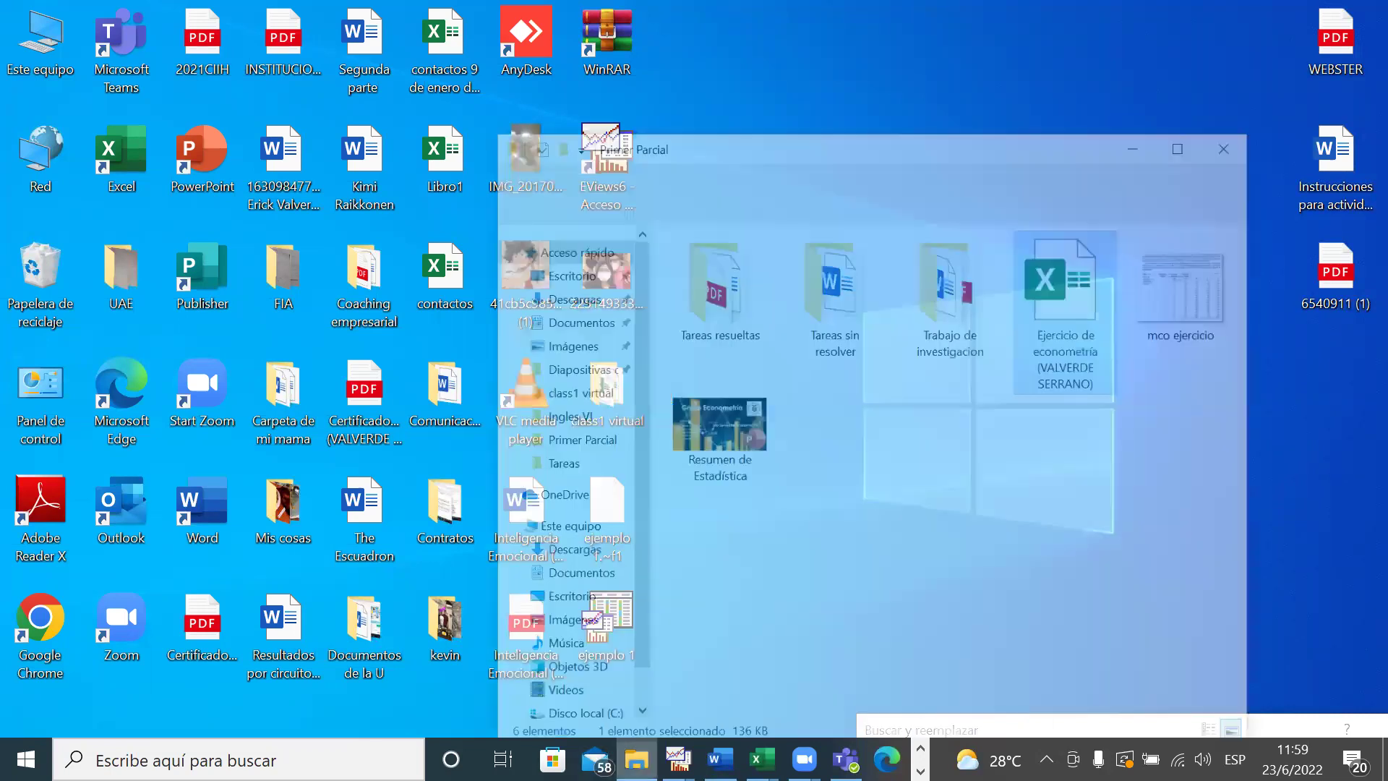
pyautogui.click(560, 516)
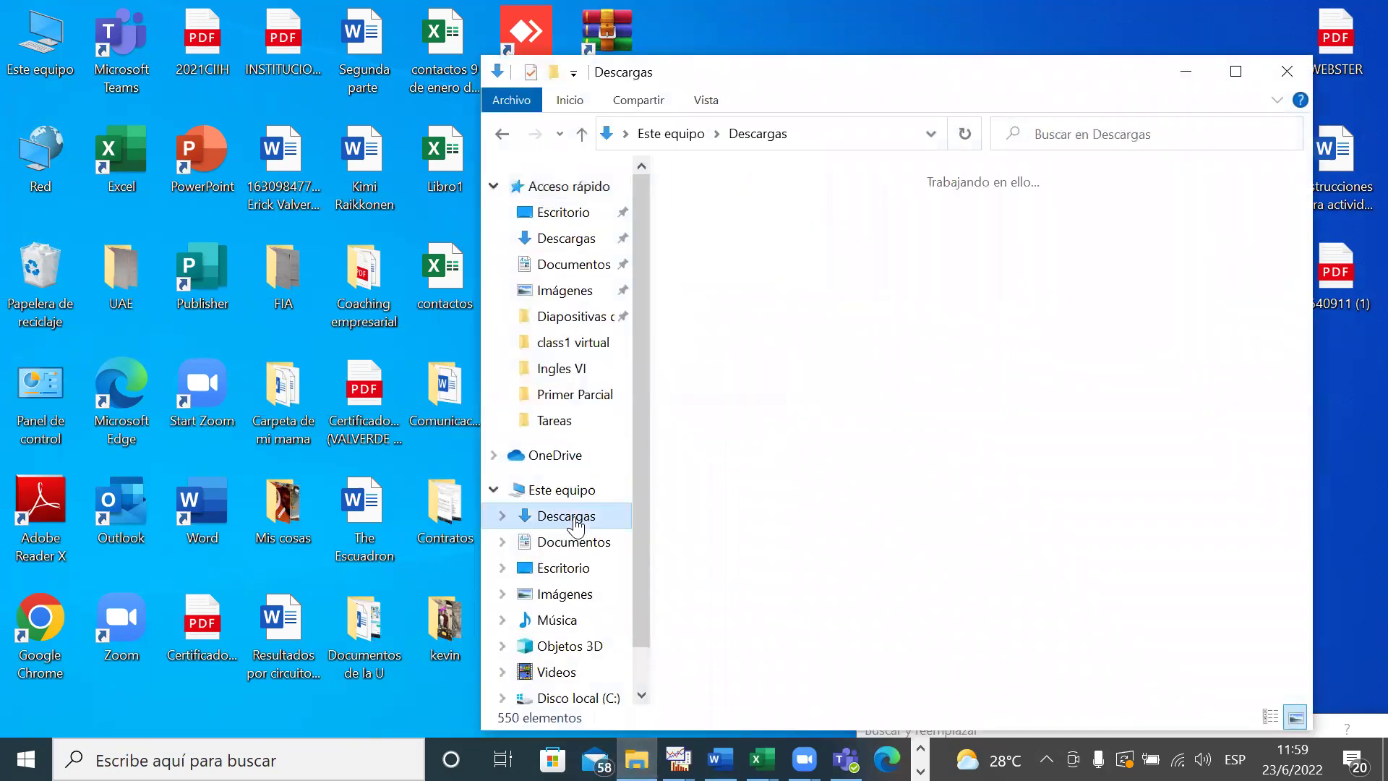
pyautogui.doubleClick(968, 271)
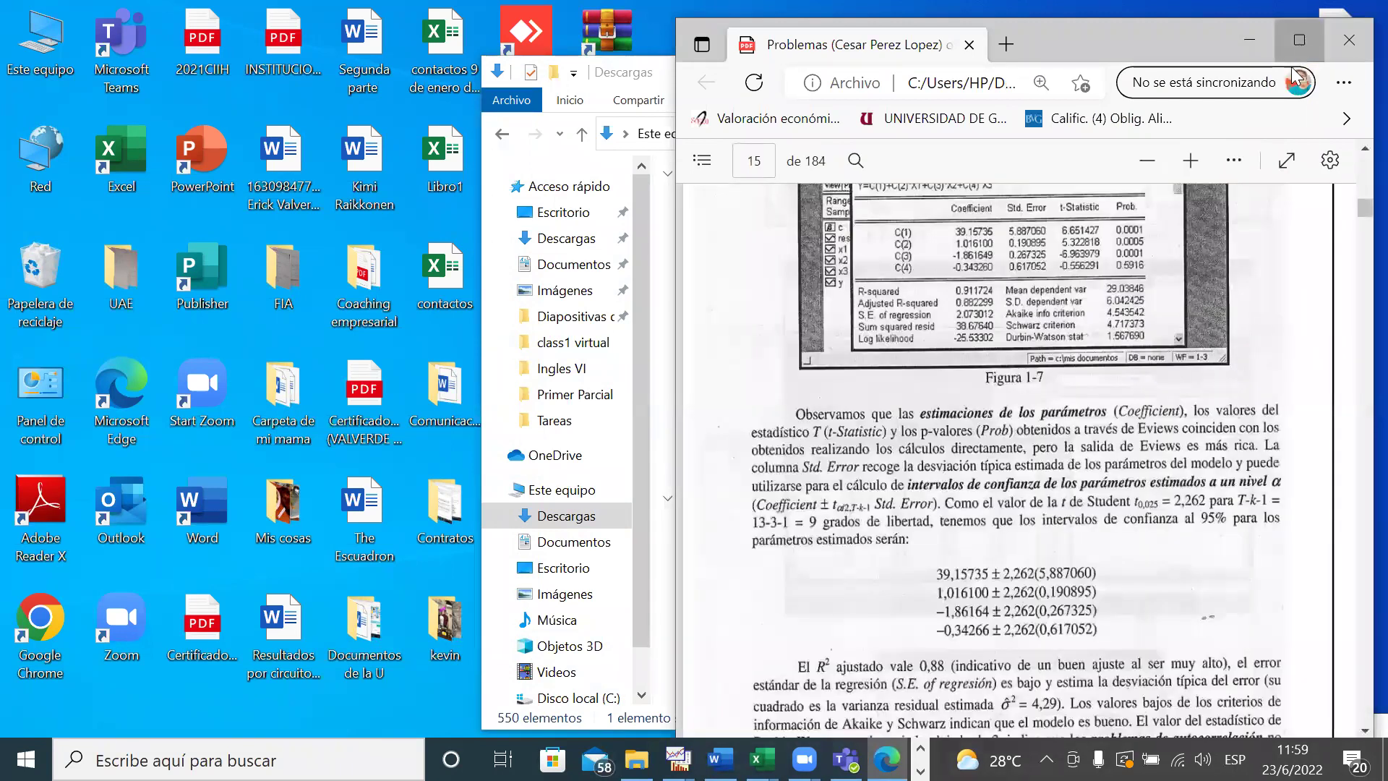
pyautogui.click(1293, 71)
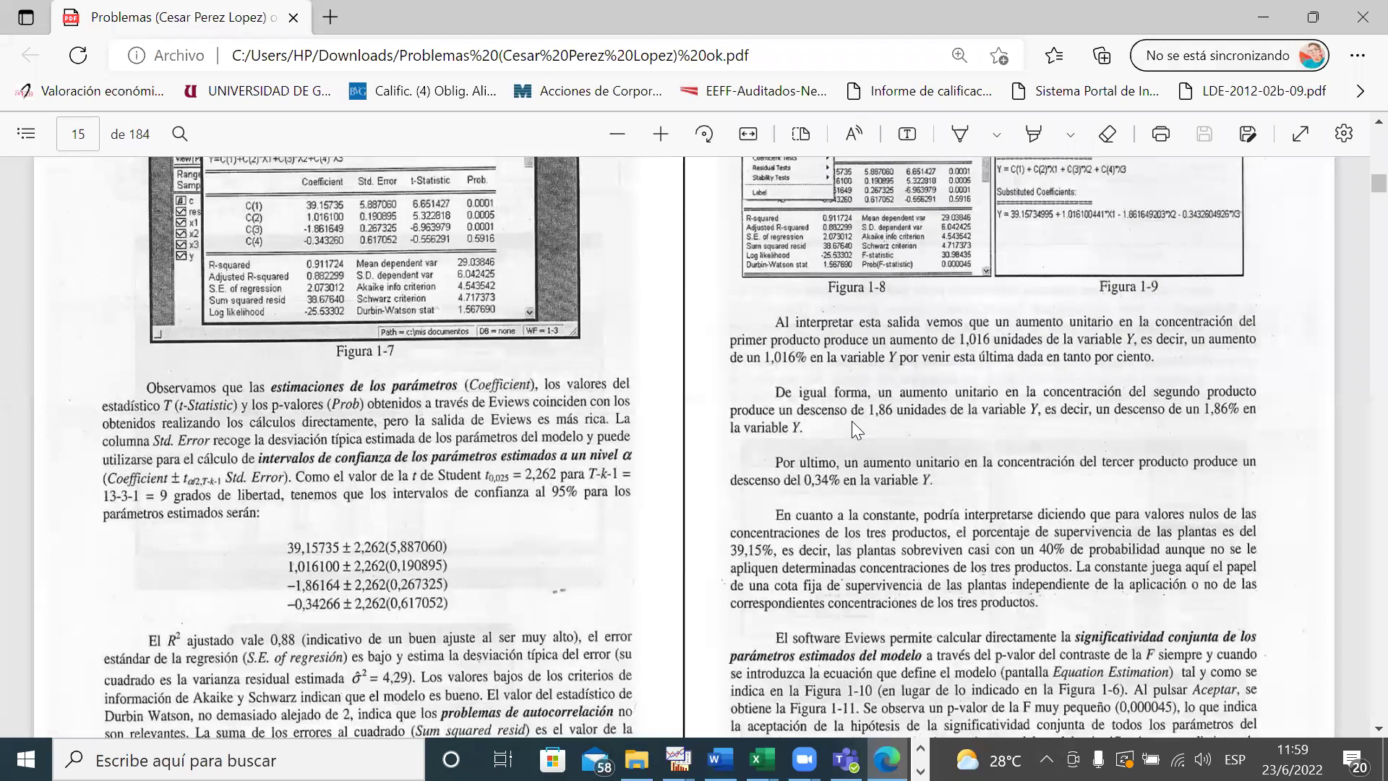
# - Review the solved example's regression output, coefficient interpretation and parameter significance on PDF pages 15 and 16
pyautogui.scroll(2, 719, 401)
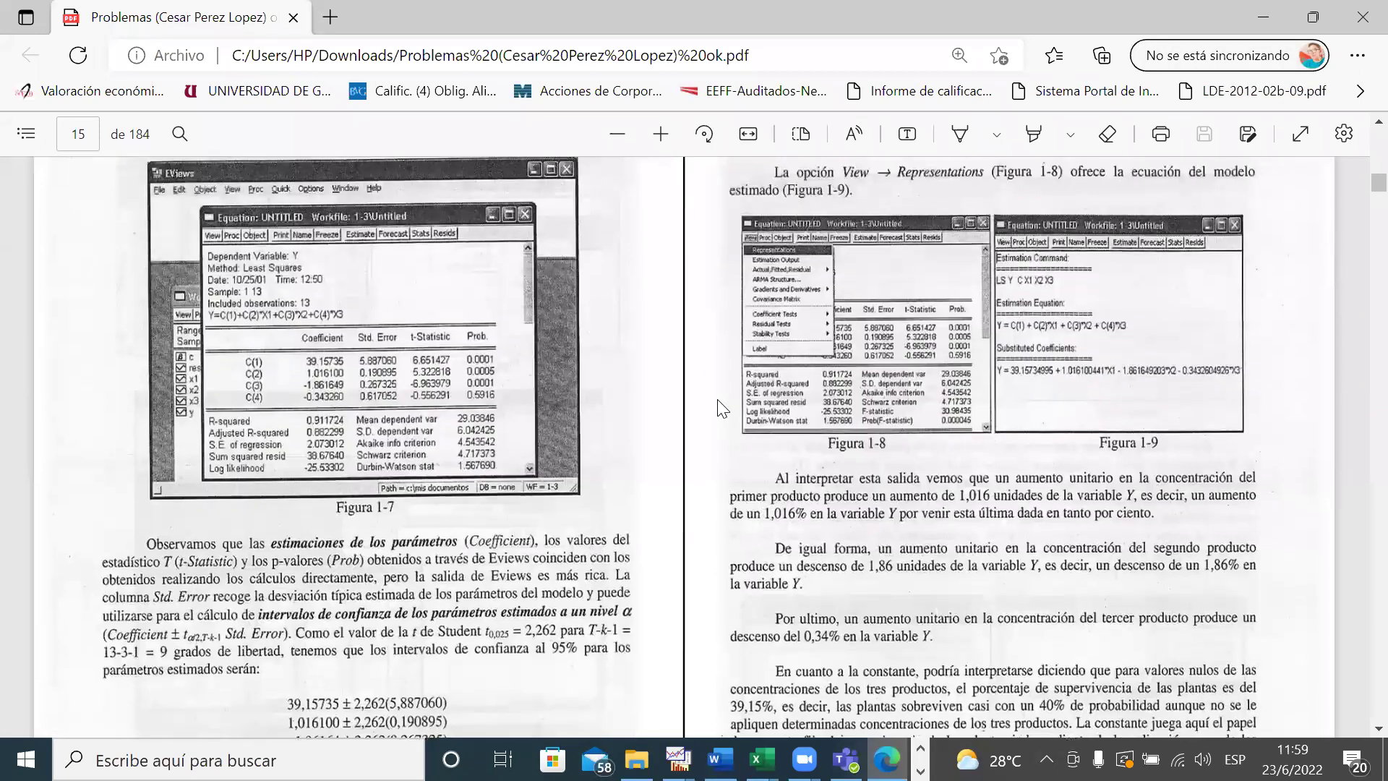
pyautogui.scroll(1, 718, 408)
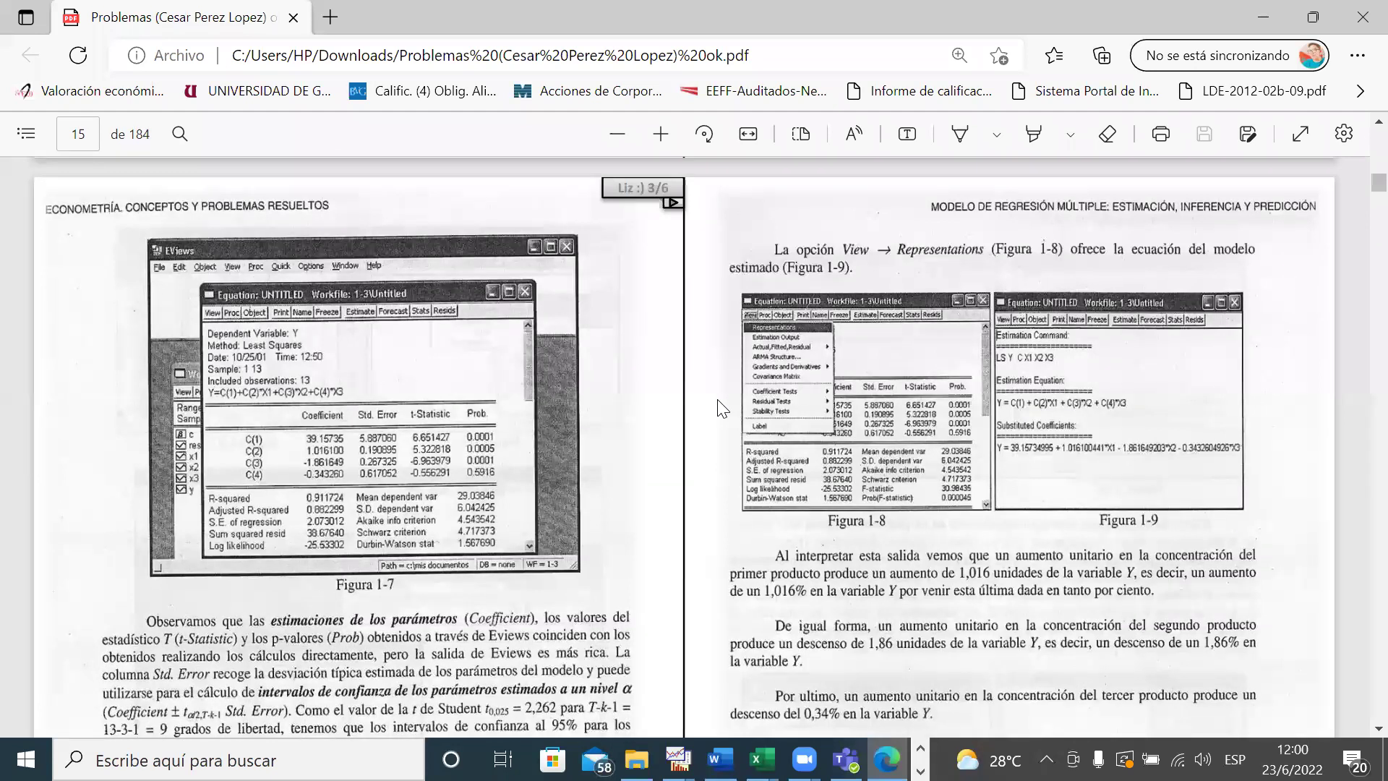
pyautogui.scroll(-10, 718, 409)
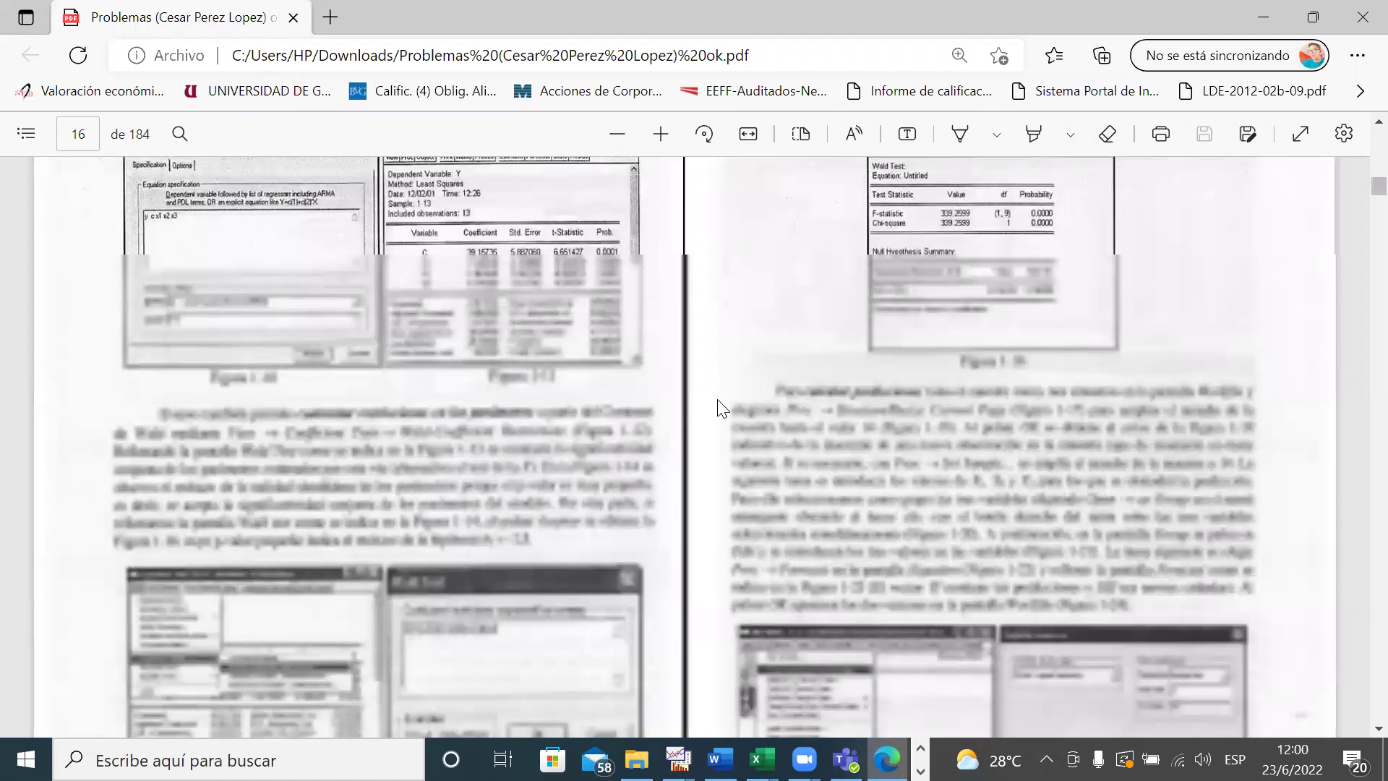
pyautogui.scroll(5, 718, 408)
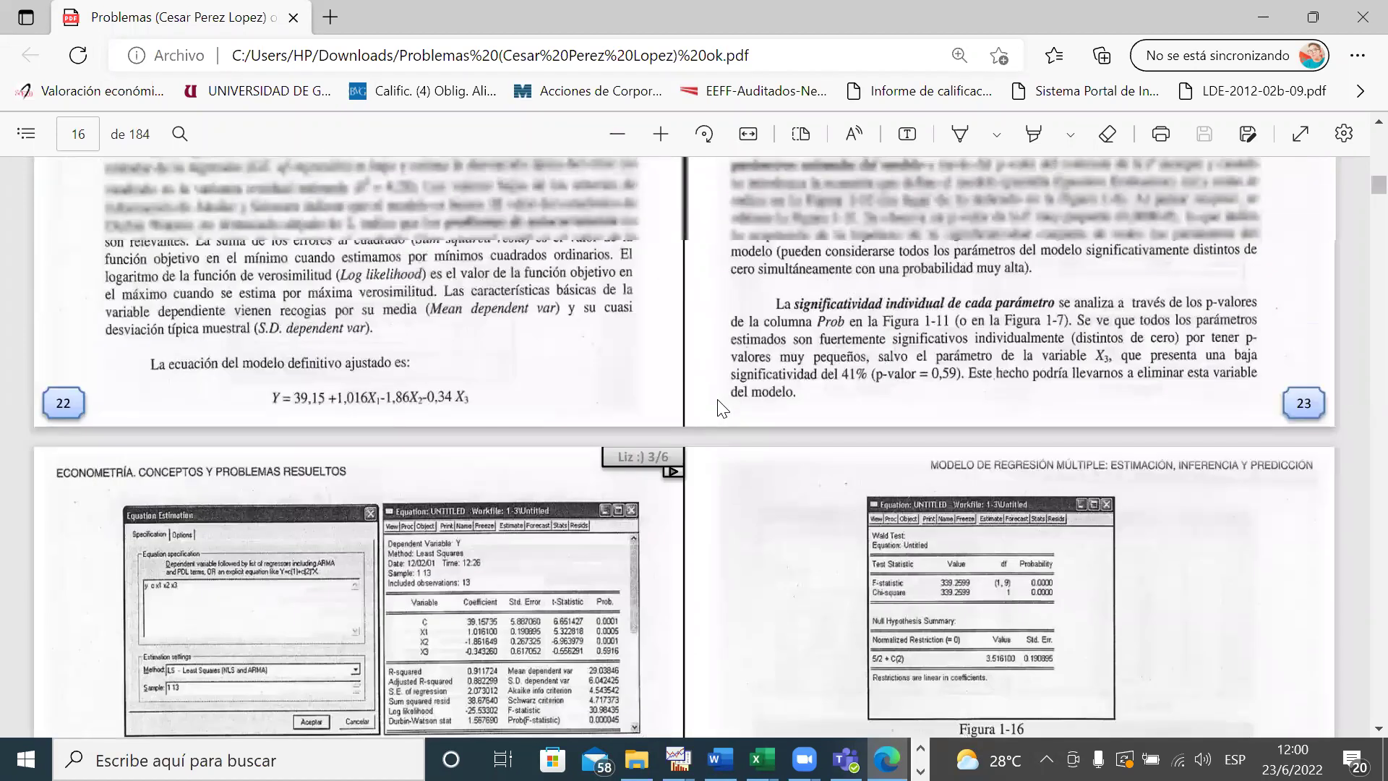
pyautogui.scroll(4, 719, 408)
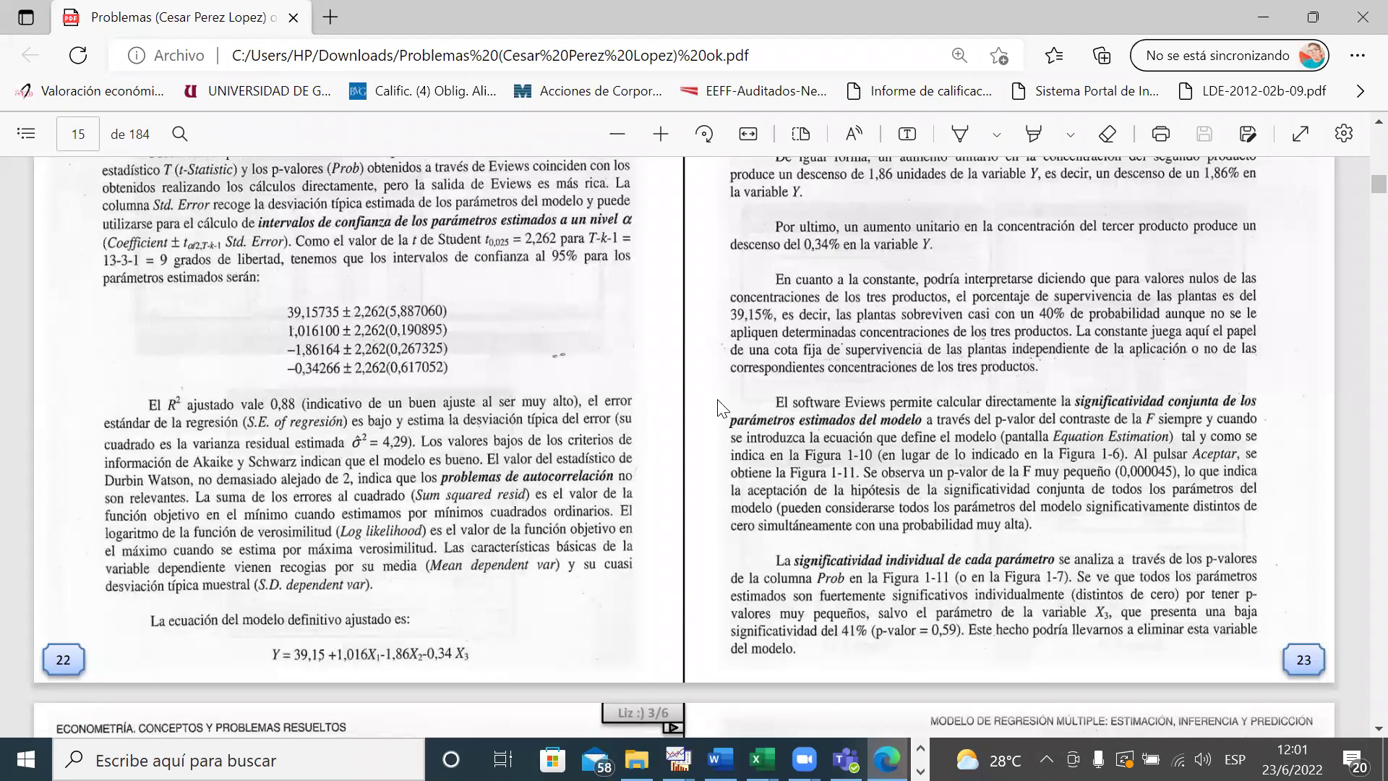
# - Find problem 2.1 on PDF page 35 and read its data and solution
pyautogui.scroll(-6, 719, 408)
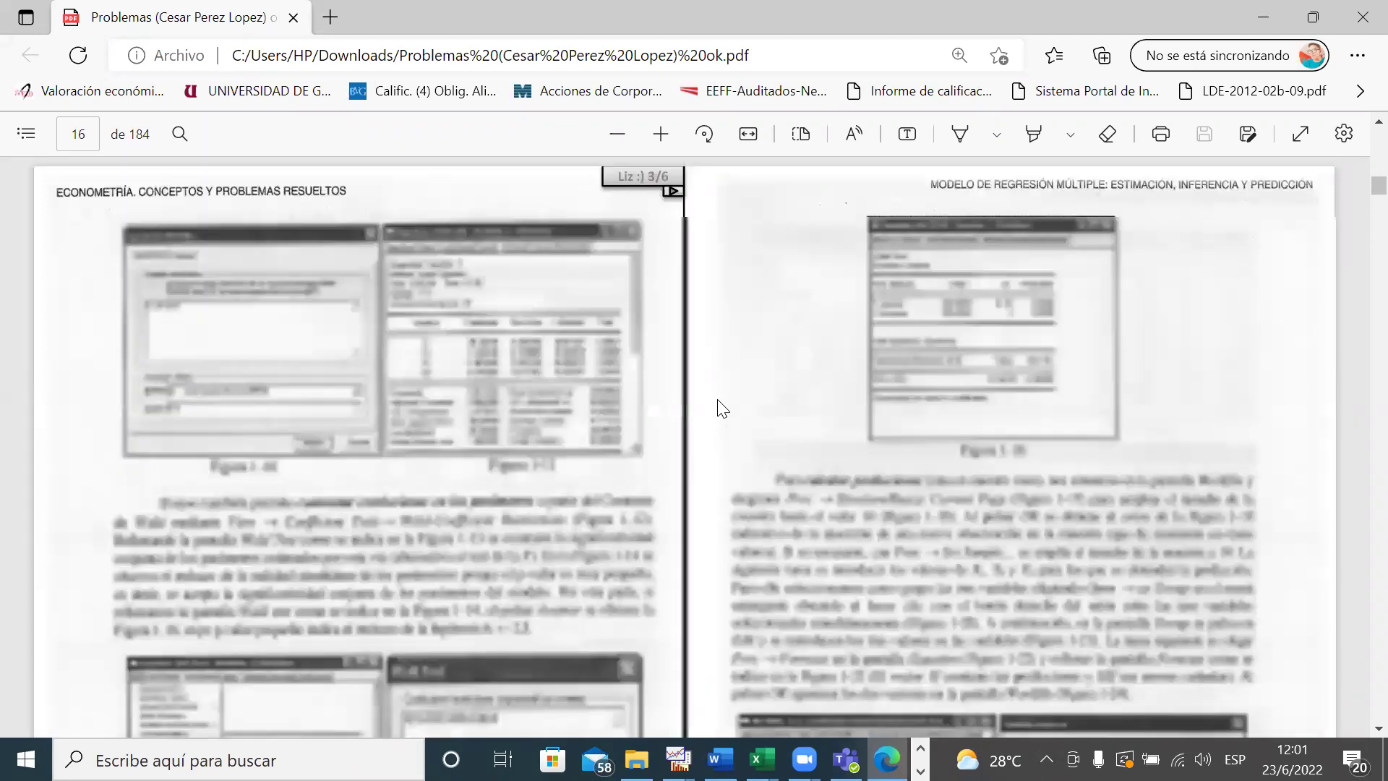
pyautogui.scroll(-20, 719, 408)
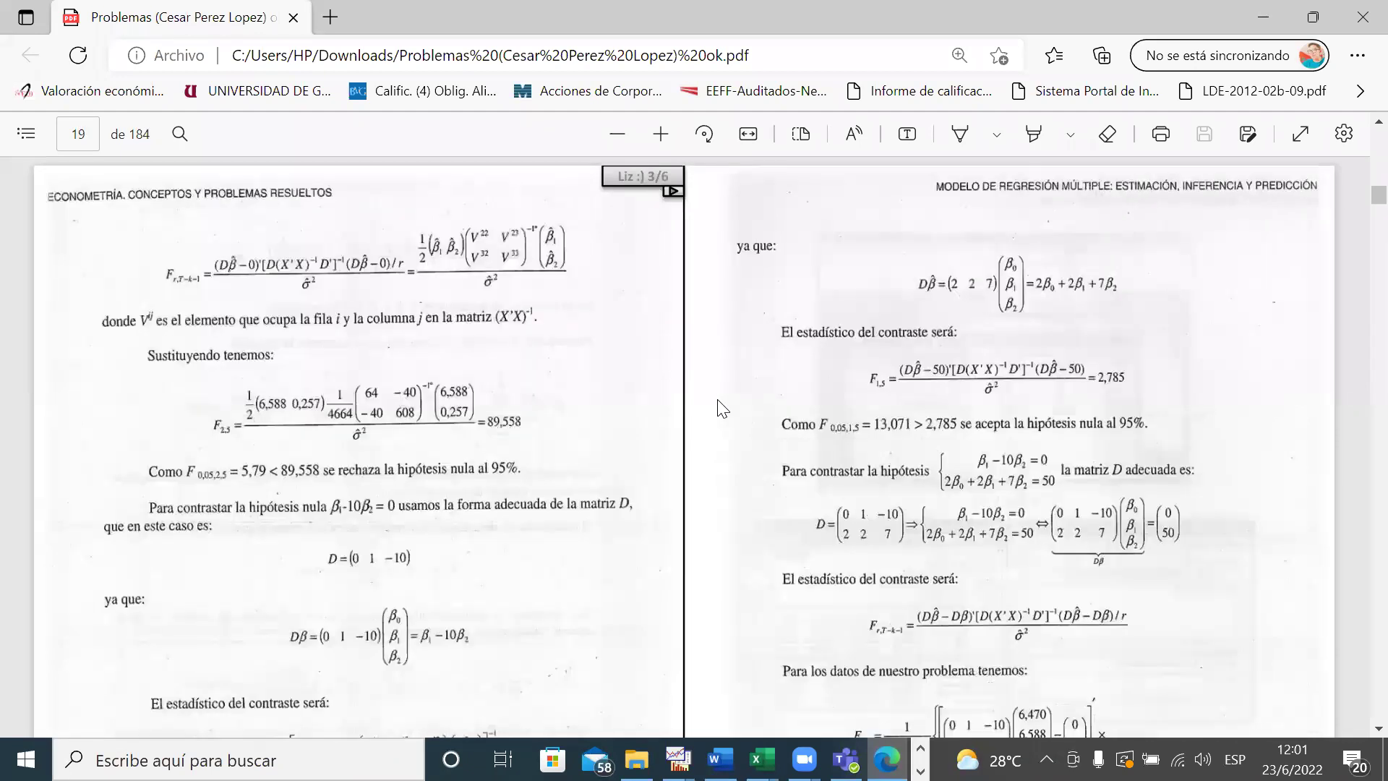
pyautogui.scroll(-20, 719, 408)
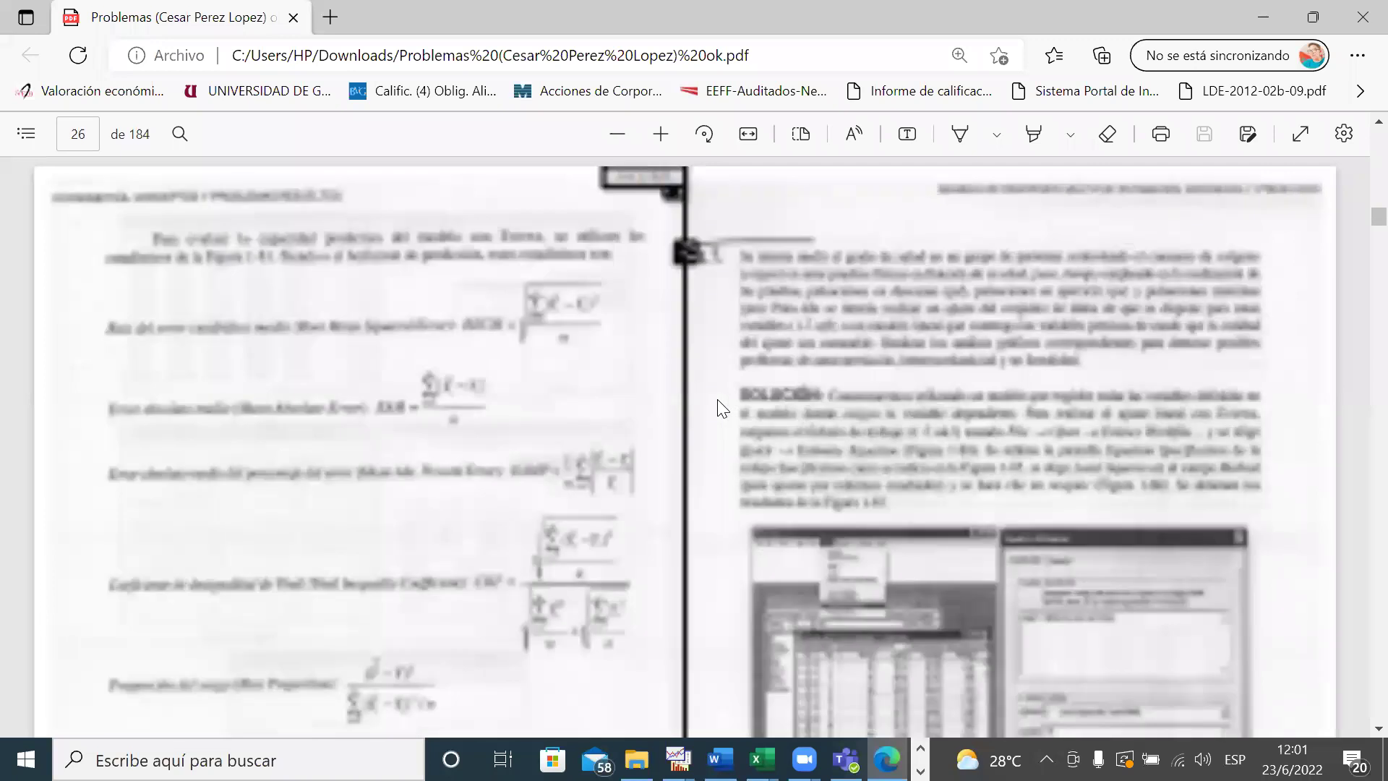
pyautogui.scroll(-15, 717, 401)
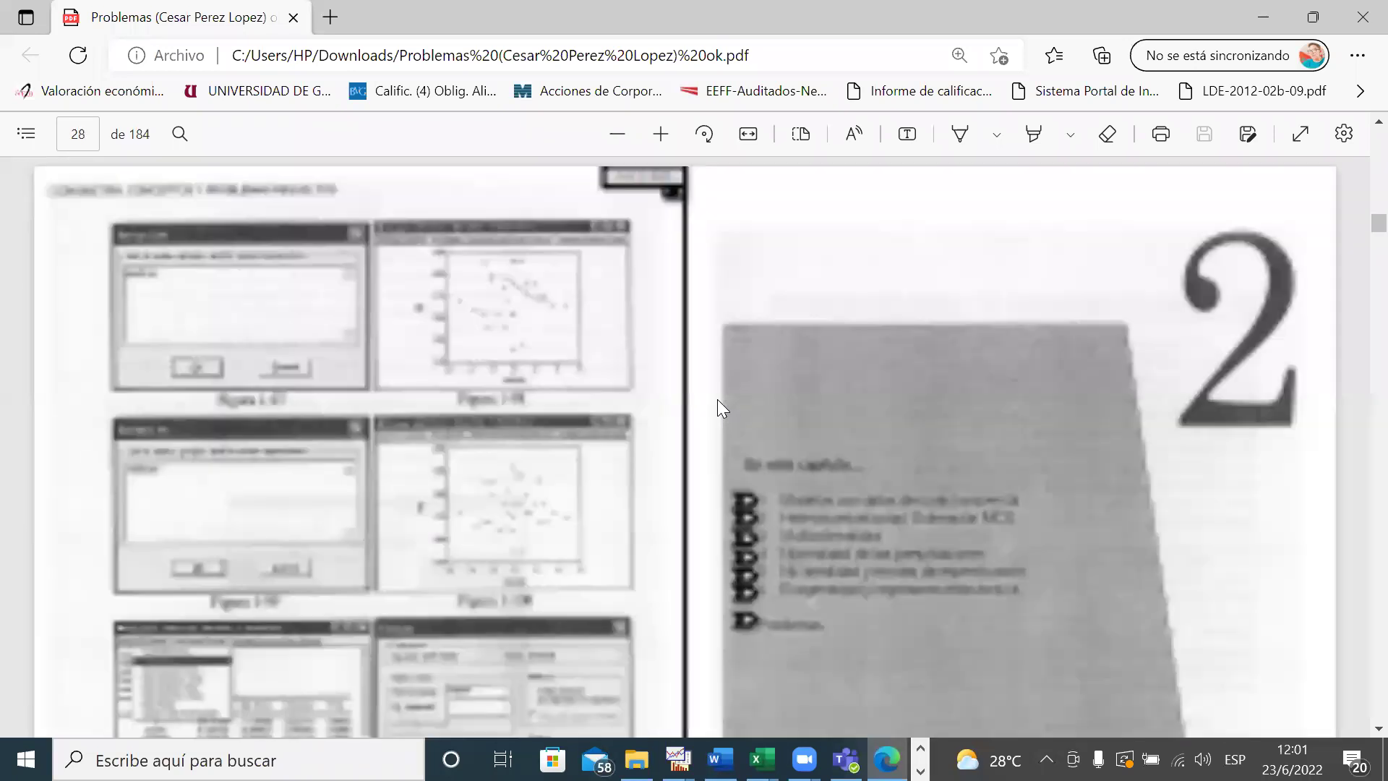
pyautogui.scroll(-10, 717, 399)
pyautogui.scroll(-10, 718, 402)
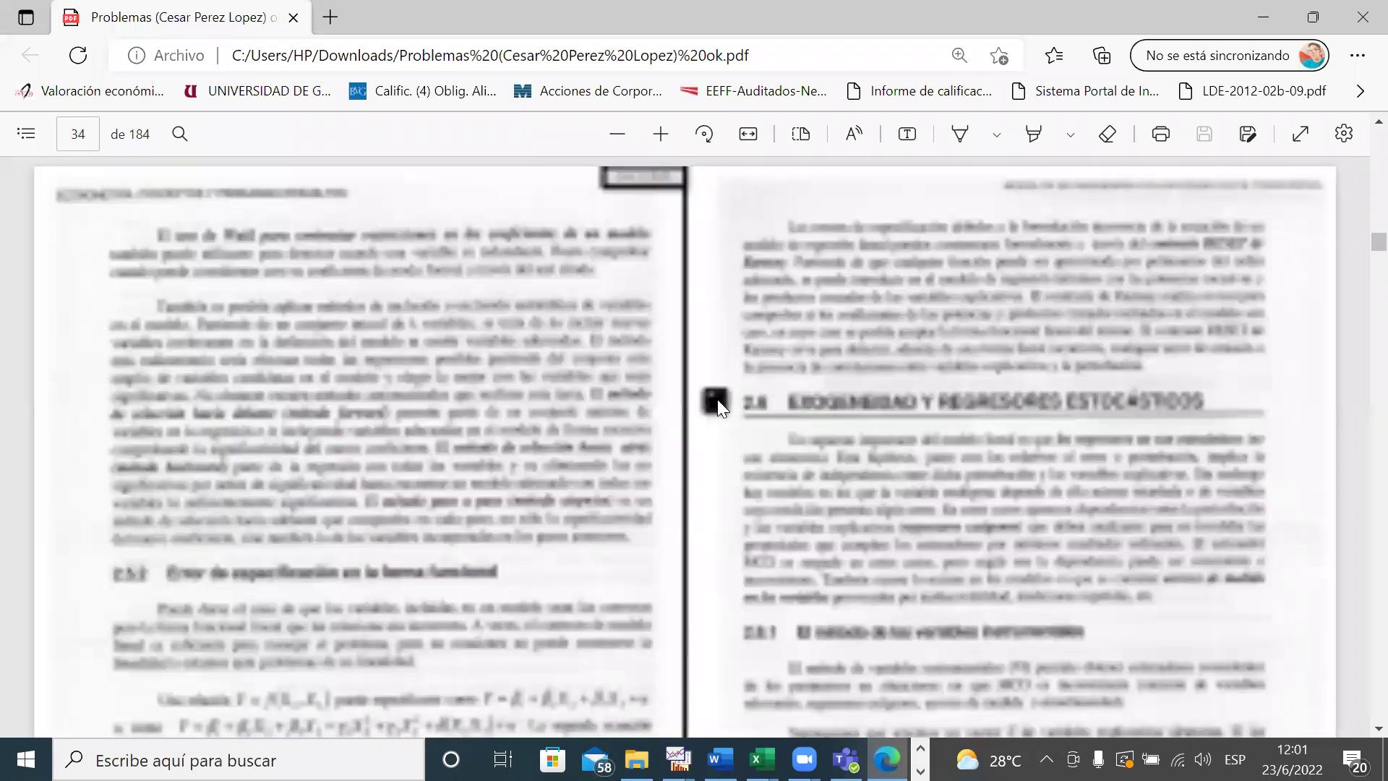
pyautogui.scroll(-10, 717, 399)
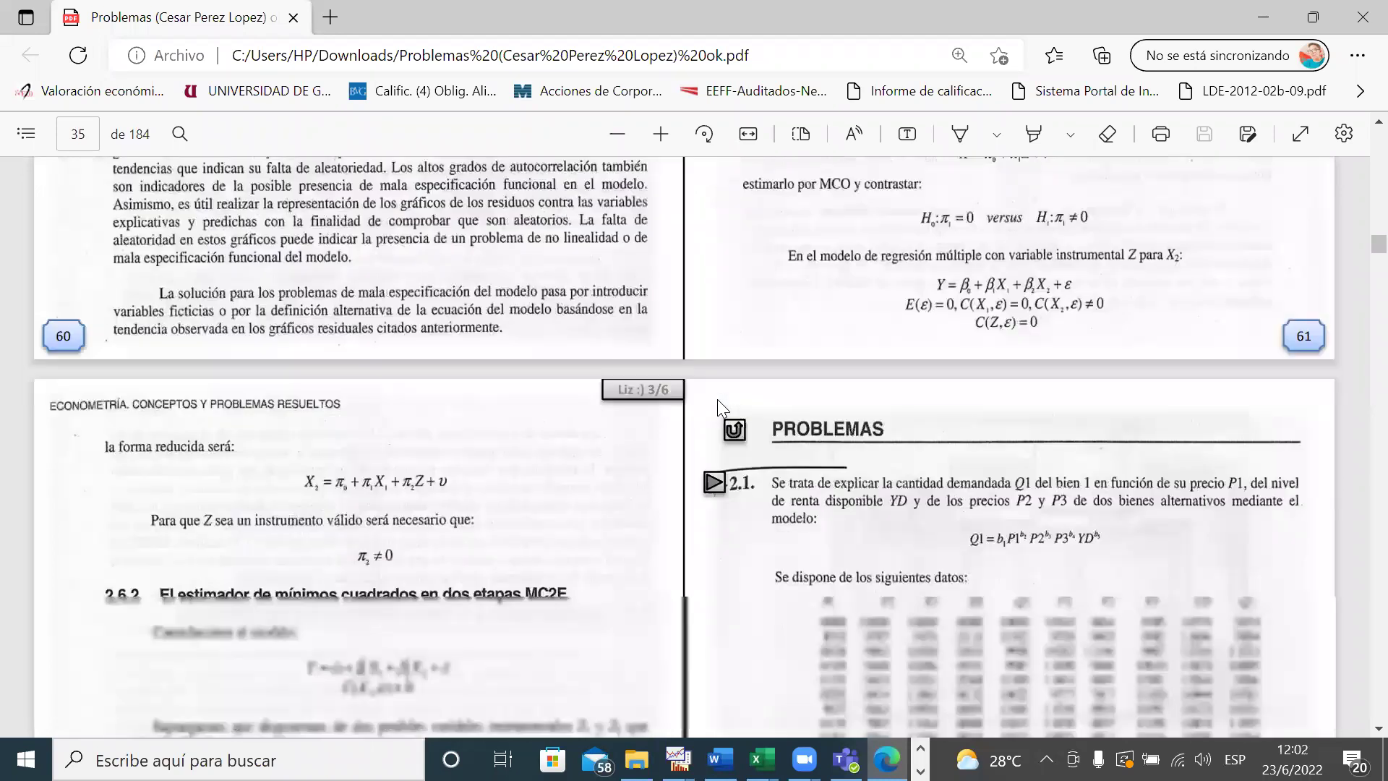
pyautogui.scroll(-3, 717, 399)
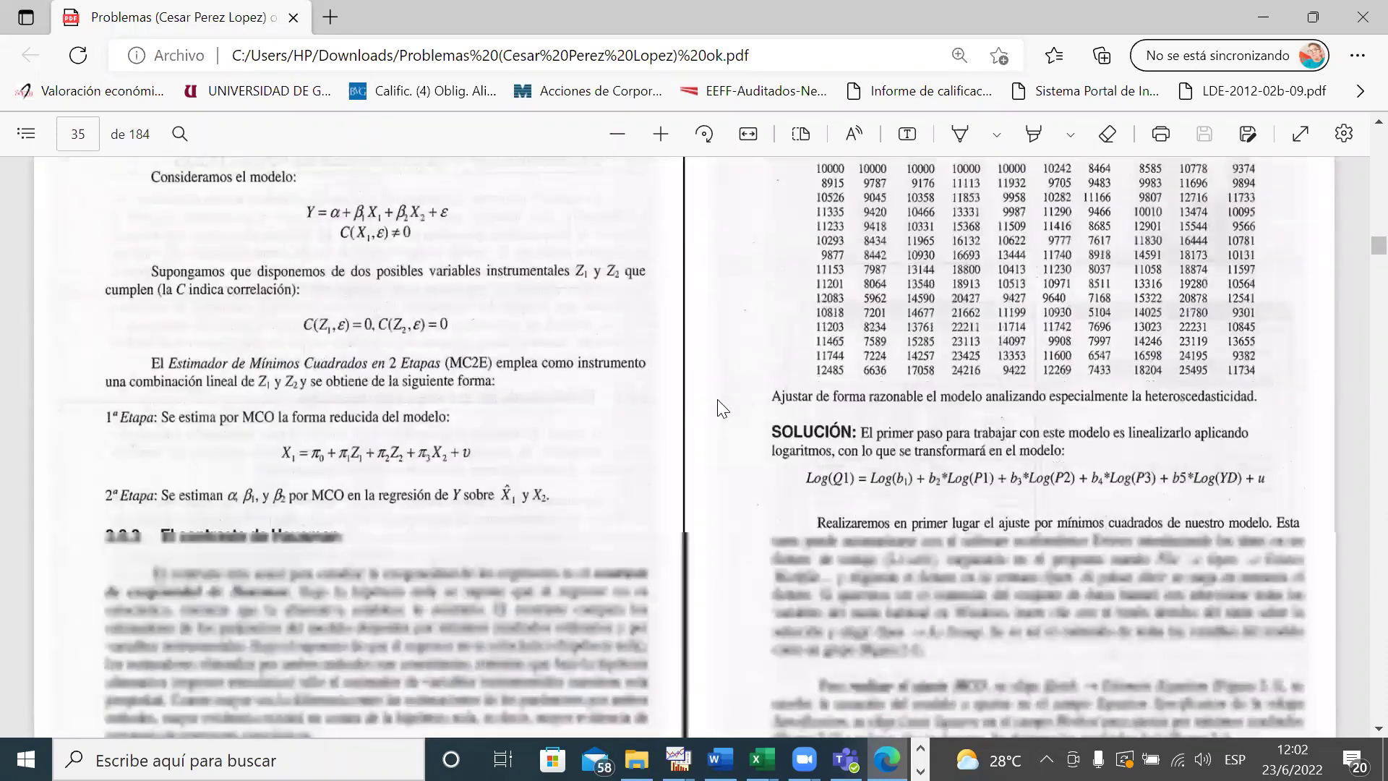
pyautogui.scroll(-2, 717, 399)
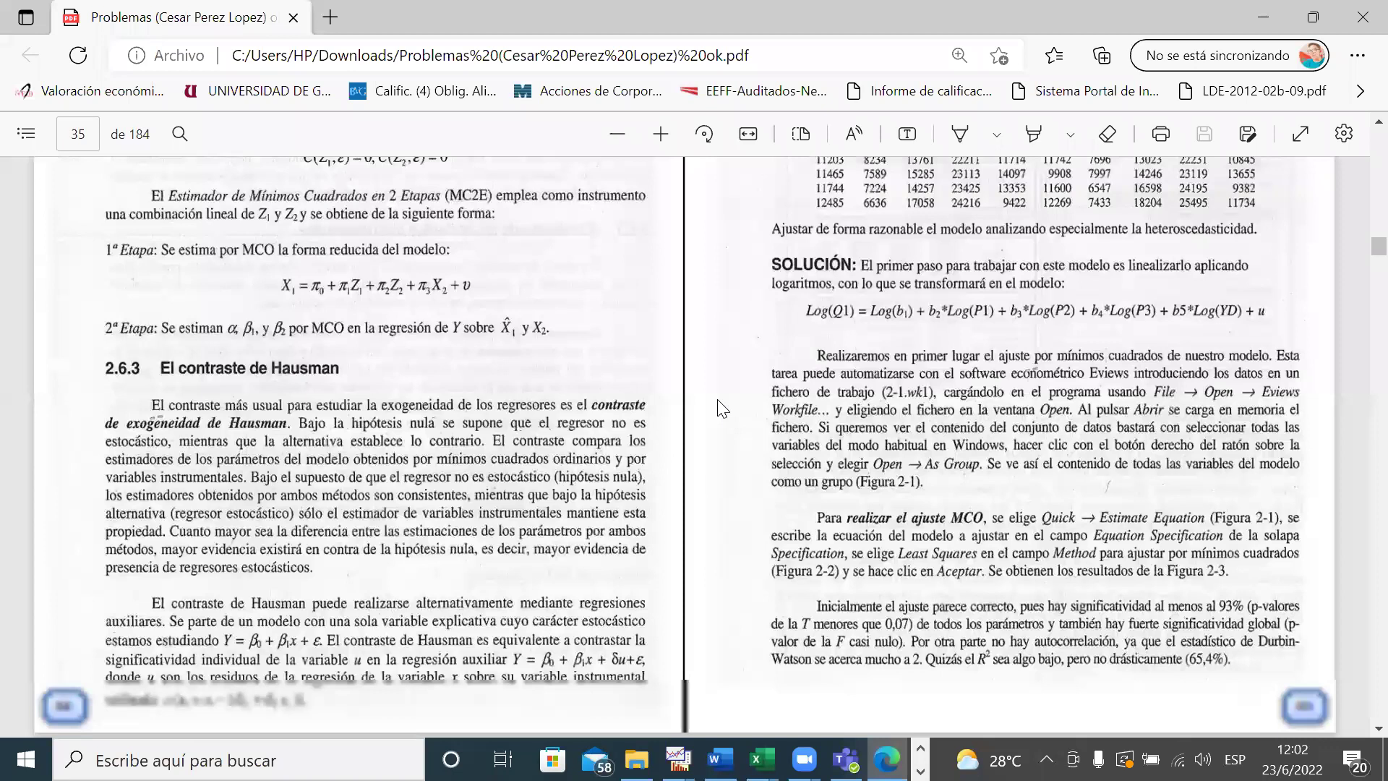
# - Review the demand model, data table and logarithmic transformation of problem 2.1 on PDF page 35
pyautogui.scroll(2, 721, 408)
pyautogui.scroll(3, 964, 271)
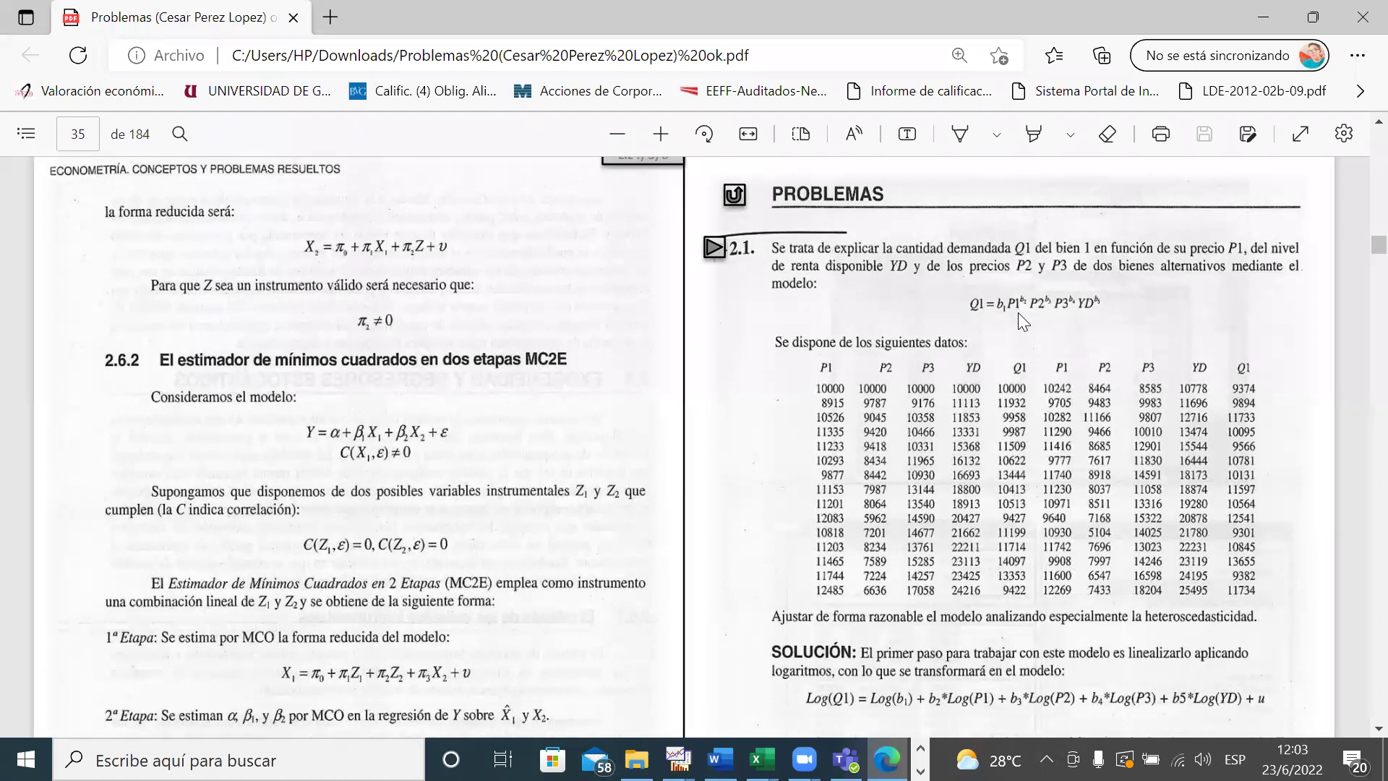
pyautogui.scroll(-1, 1018, 312)
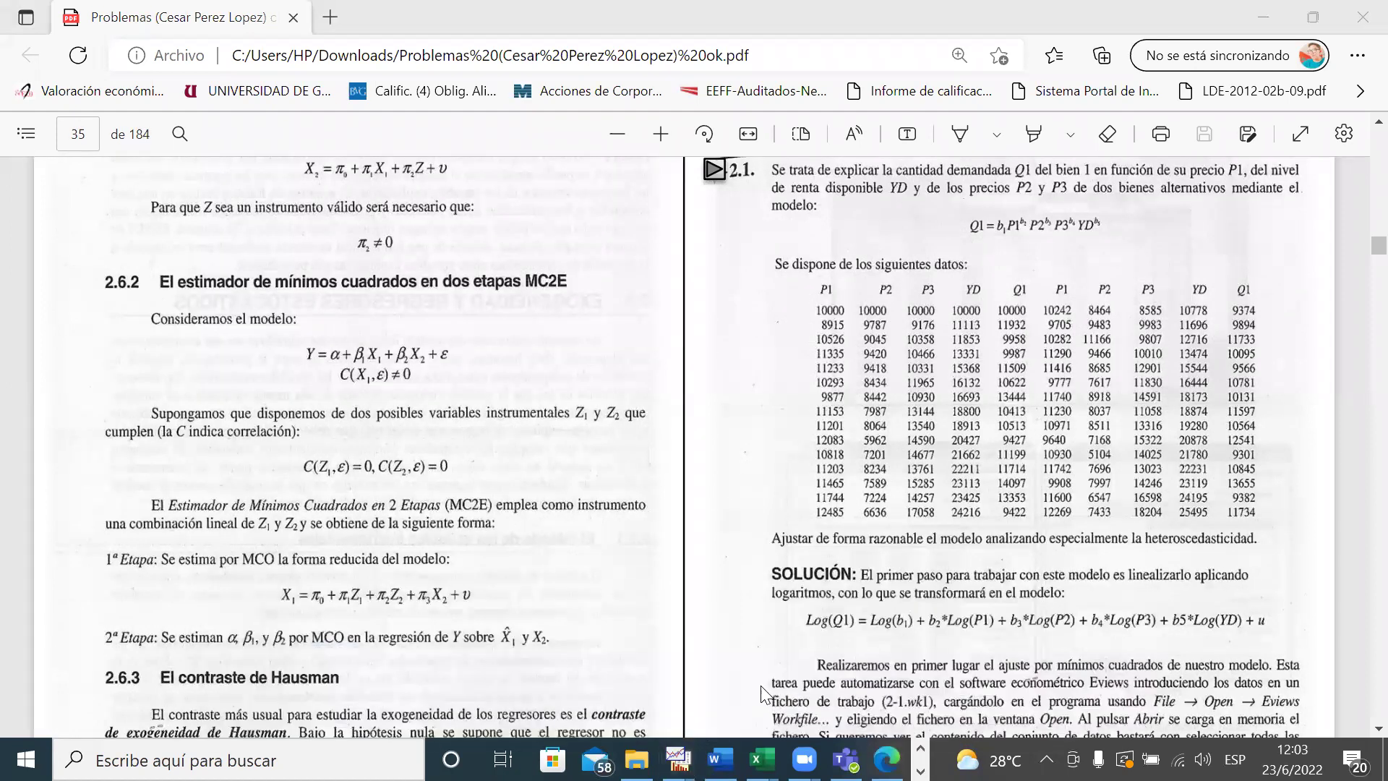
pyautogui.moveTo(676, 759)
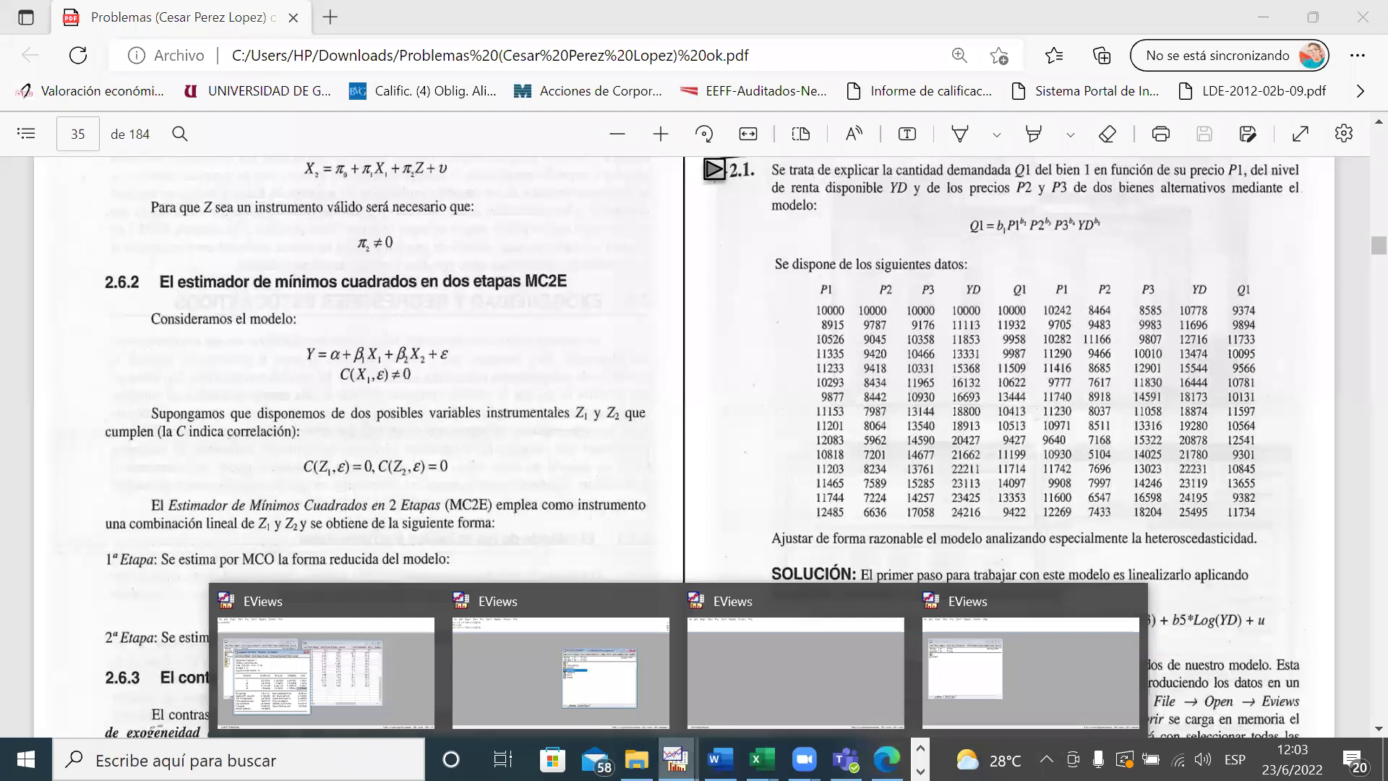
pyautogui.click(743, 687)
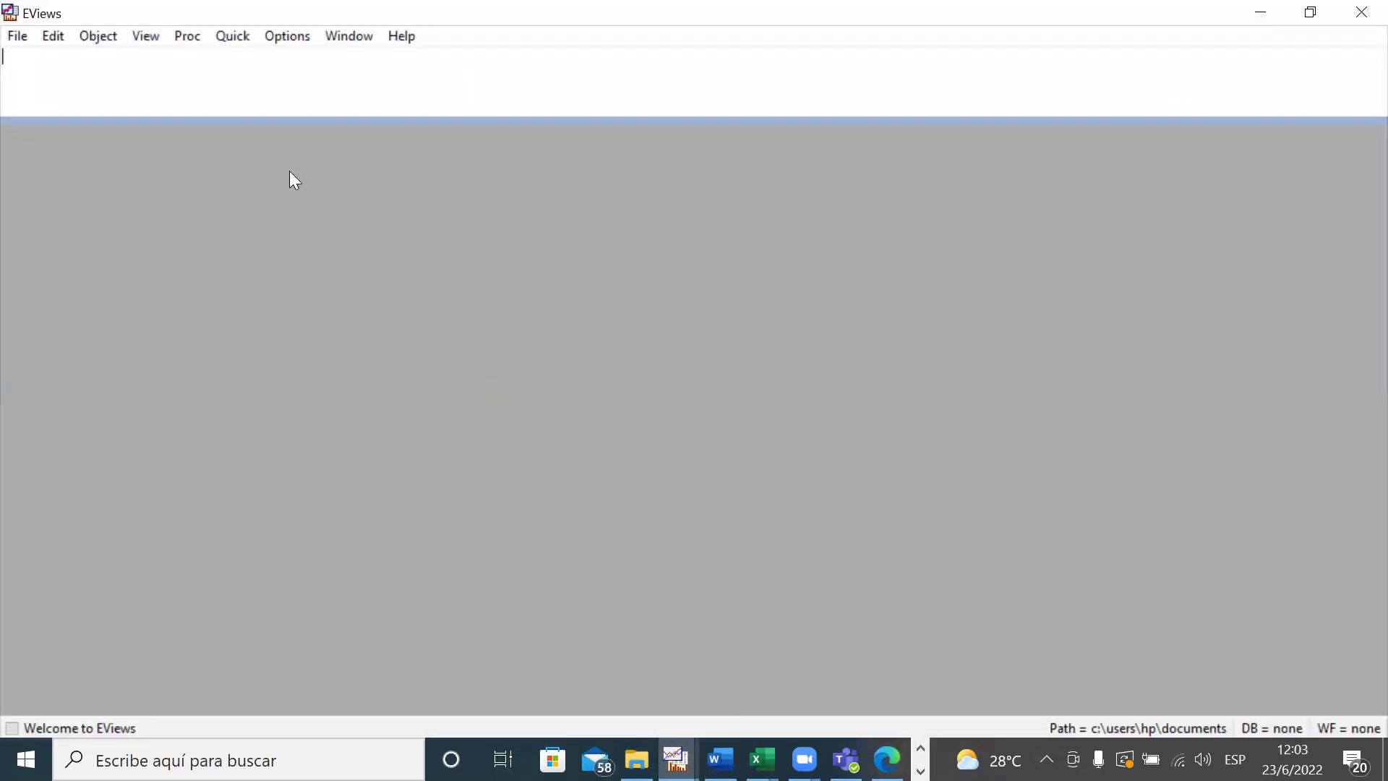
pyautogui.click(20, 40)
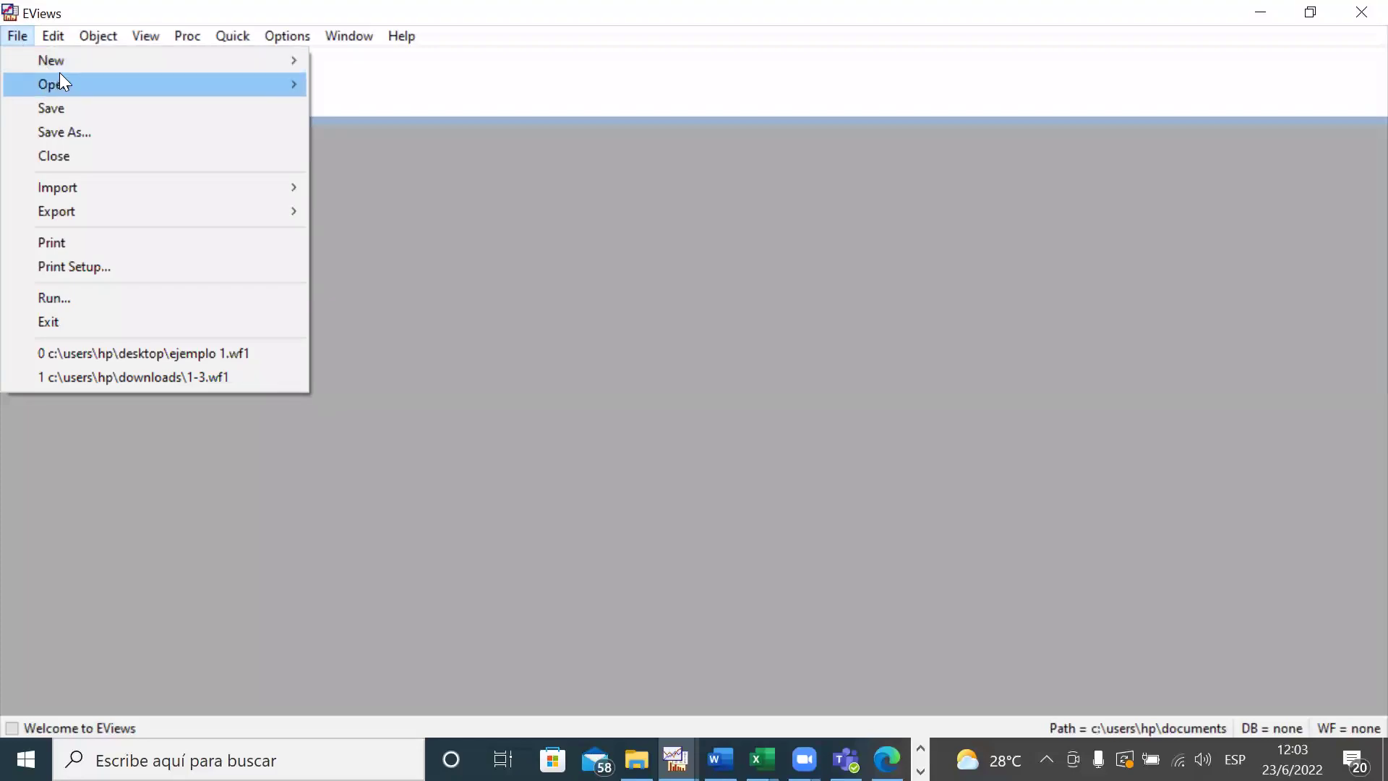
pyautogui.moveTo(60, 83)
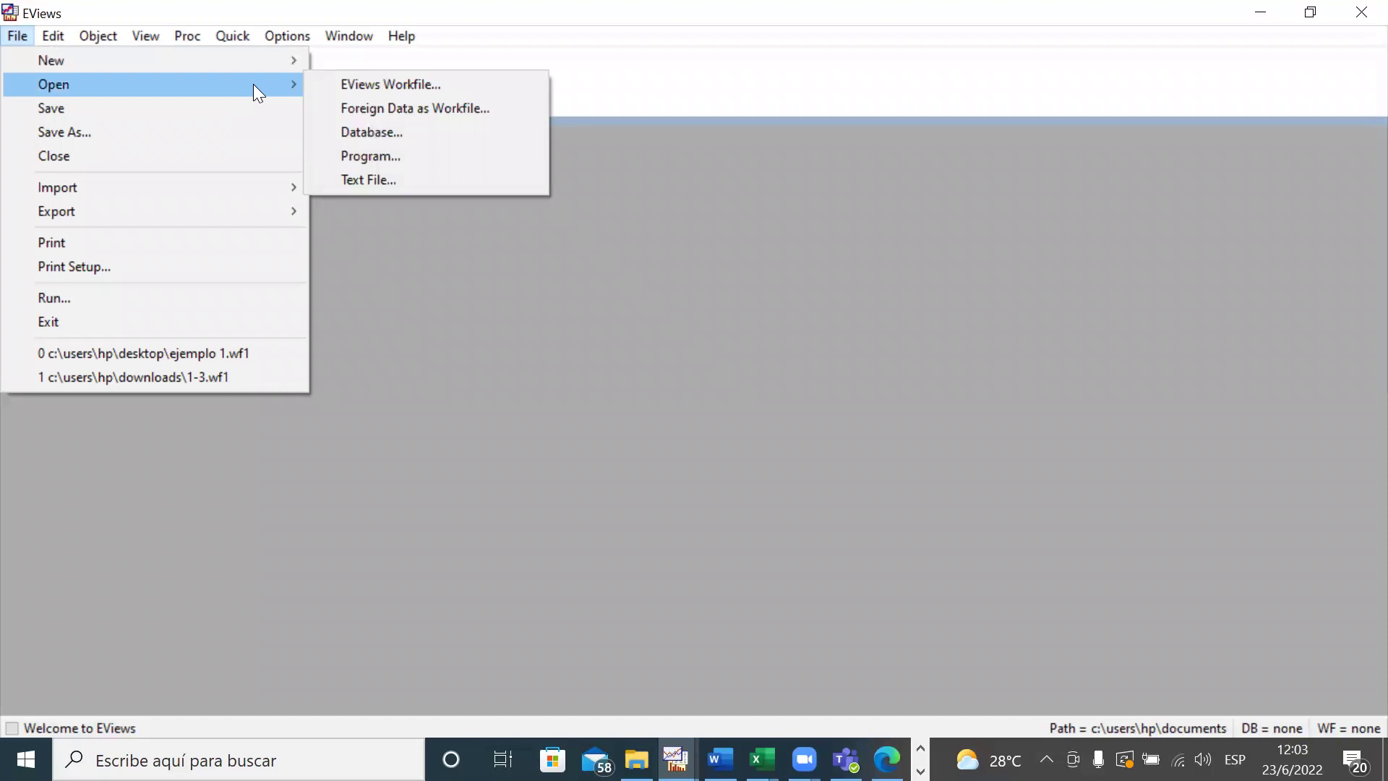
pyautogui.click(339, 83)
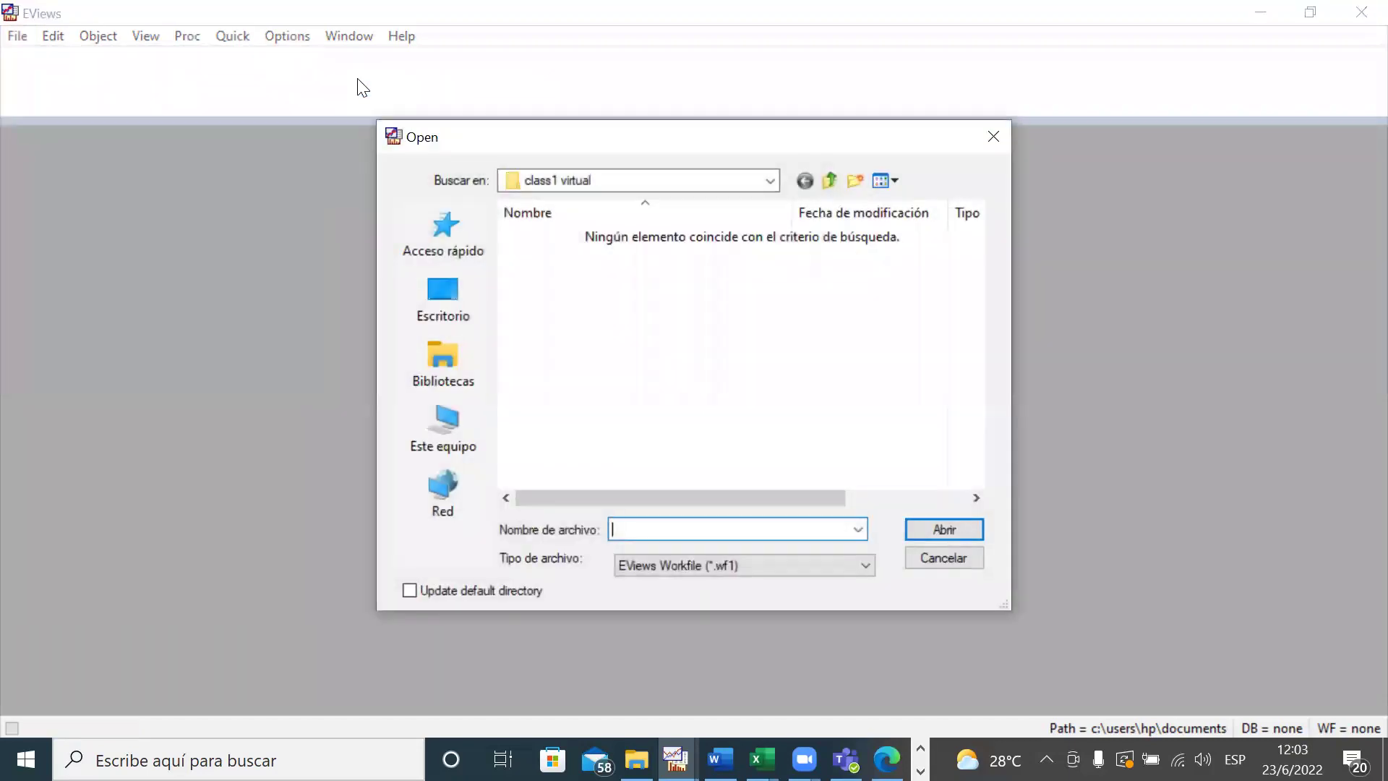
pyautogui.click(452, 302)
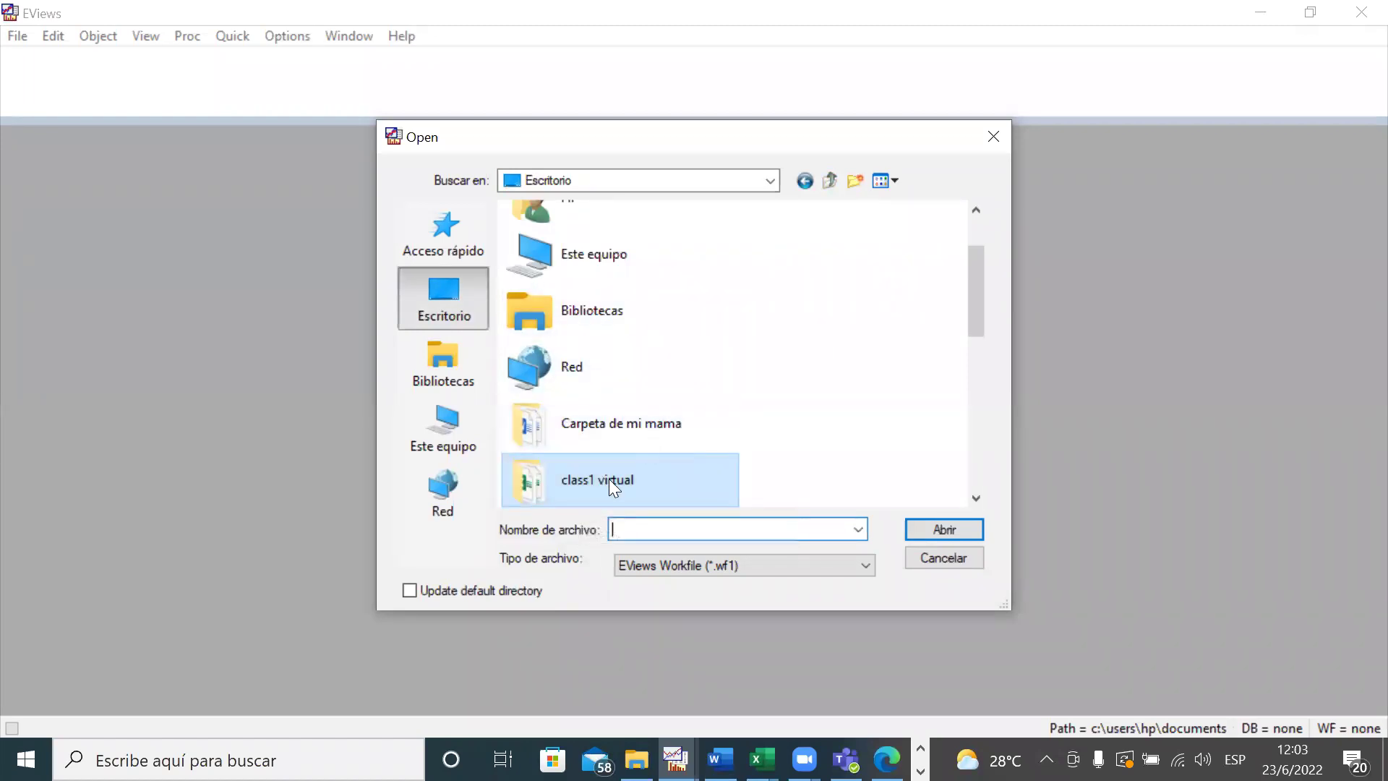
pyautogui.doubleClick(621, 477)
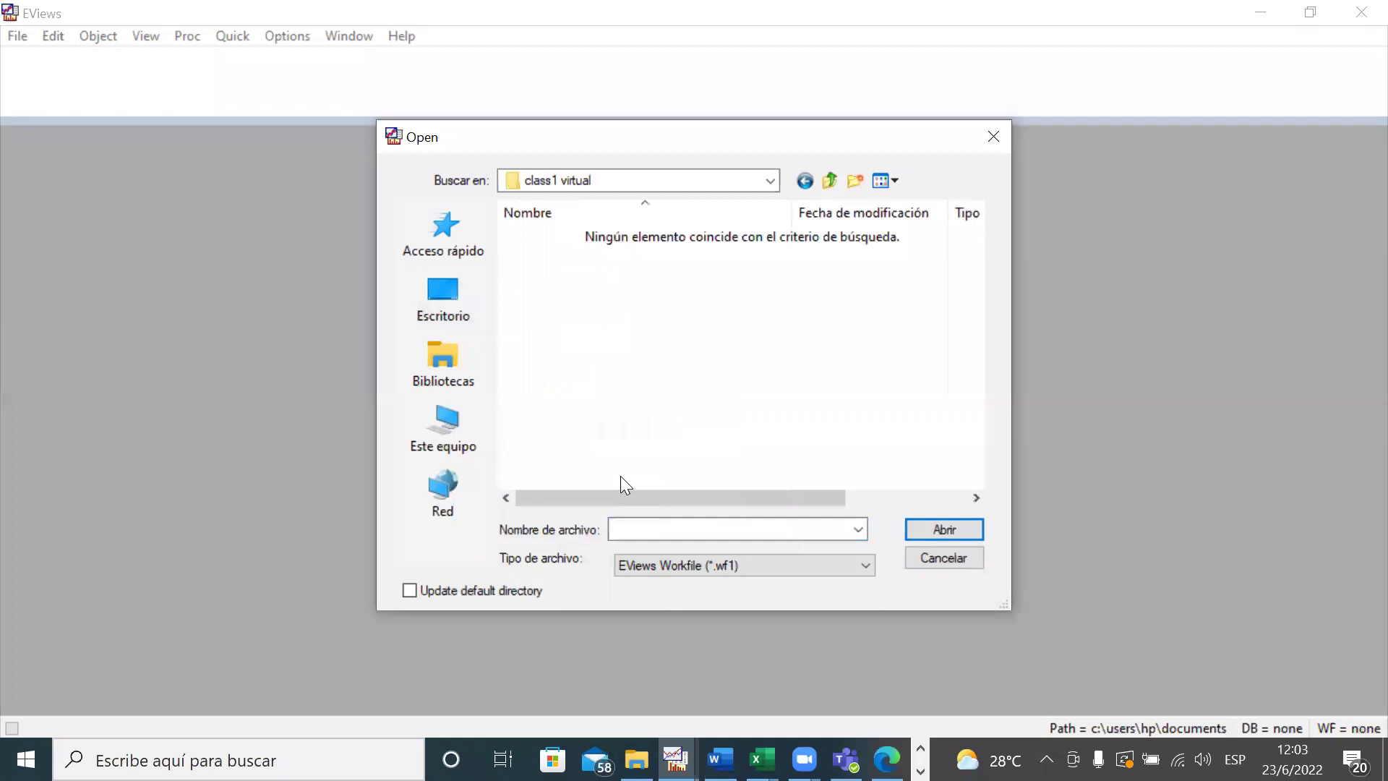
pyautogui.click(830, 182)
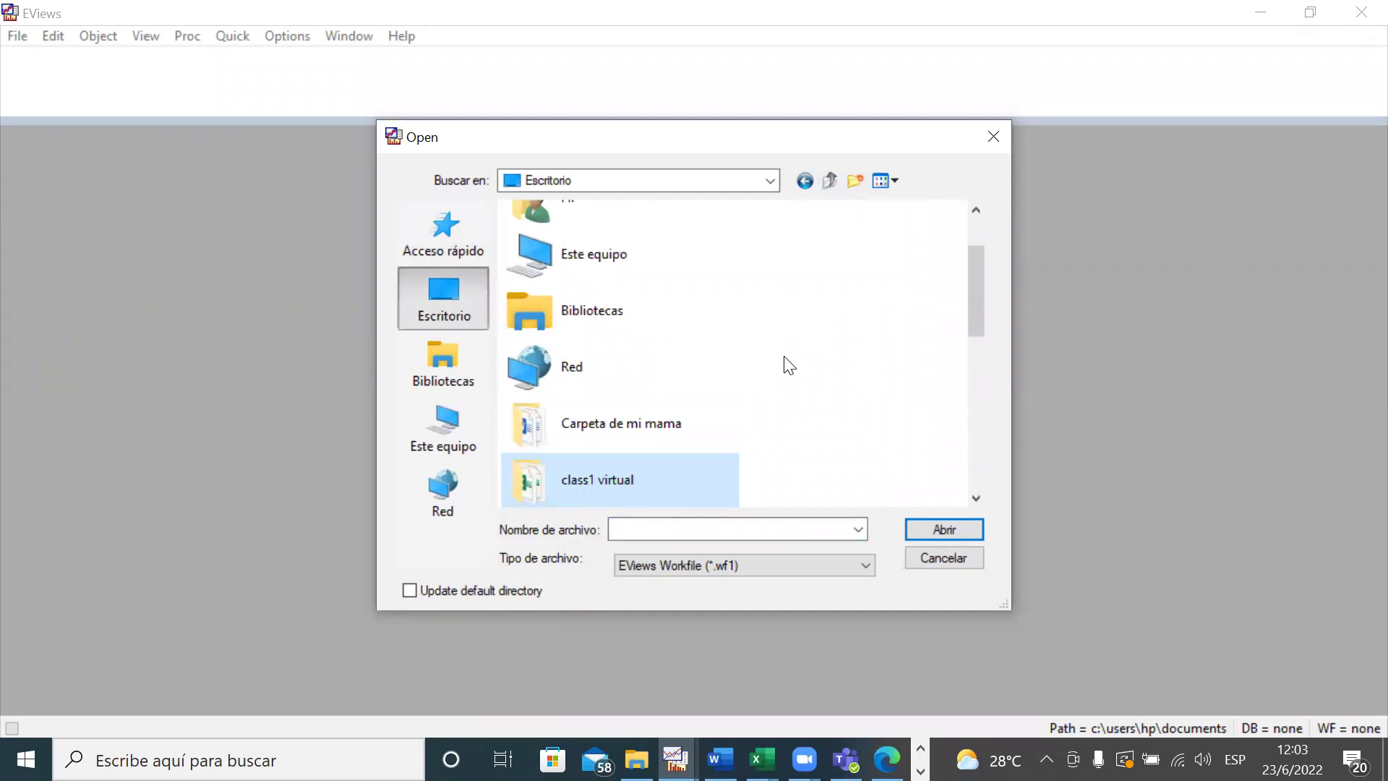
pyautogui.click(992, 139)
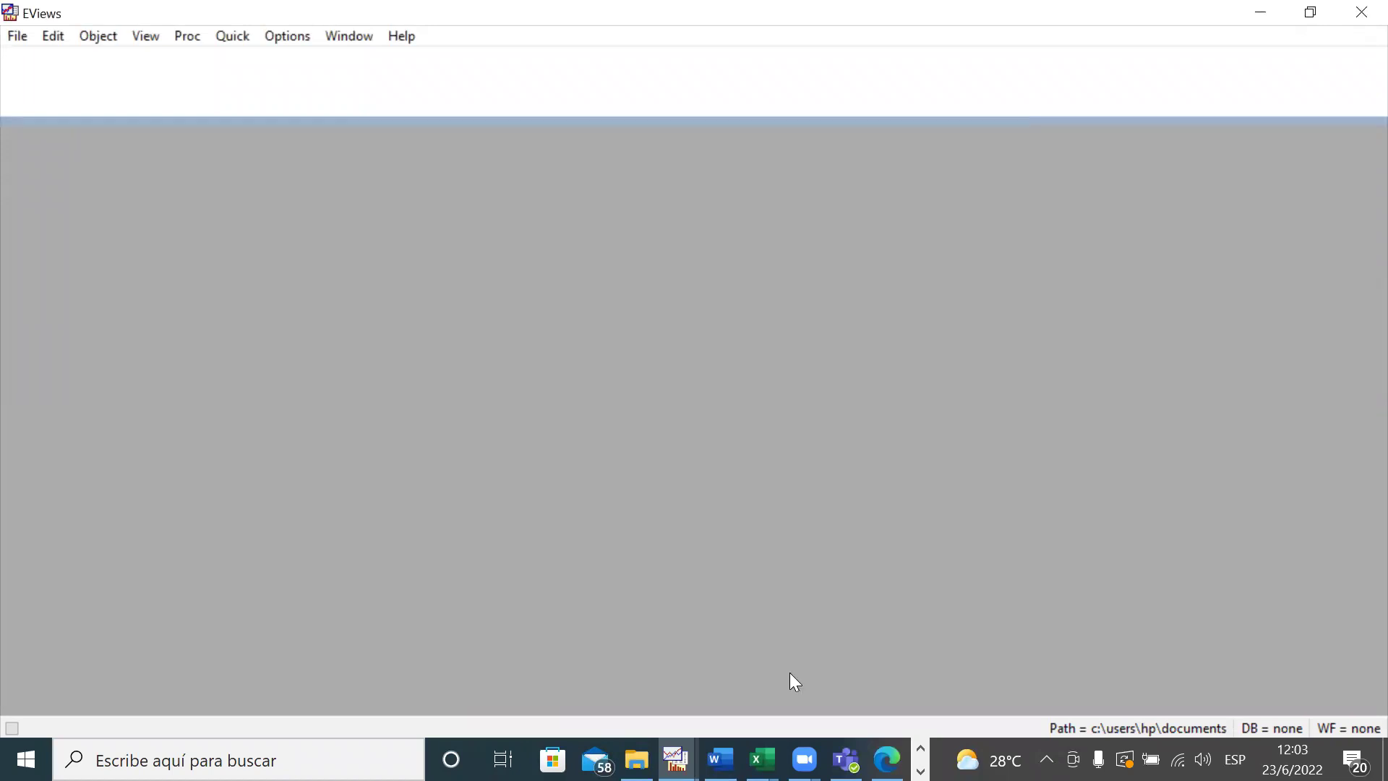
# - Switch to Teams and open the textbook exercises folder inside "base de datos para practicas" in Material de apoyo
pyautogui.hotkey('alt', 'Tab')
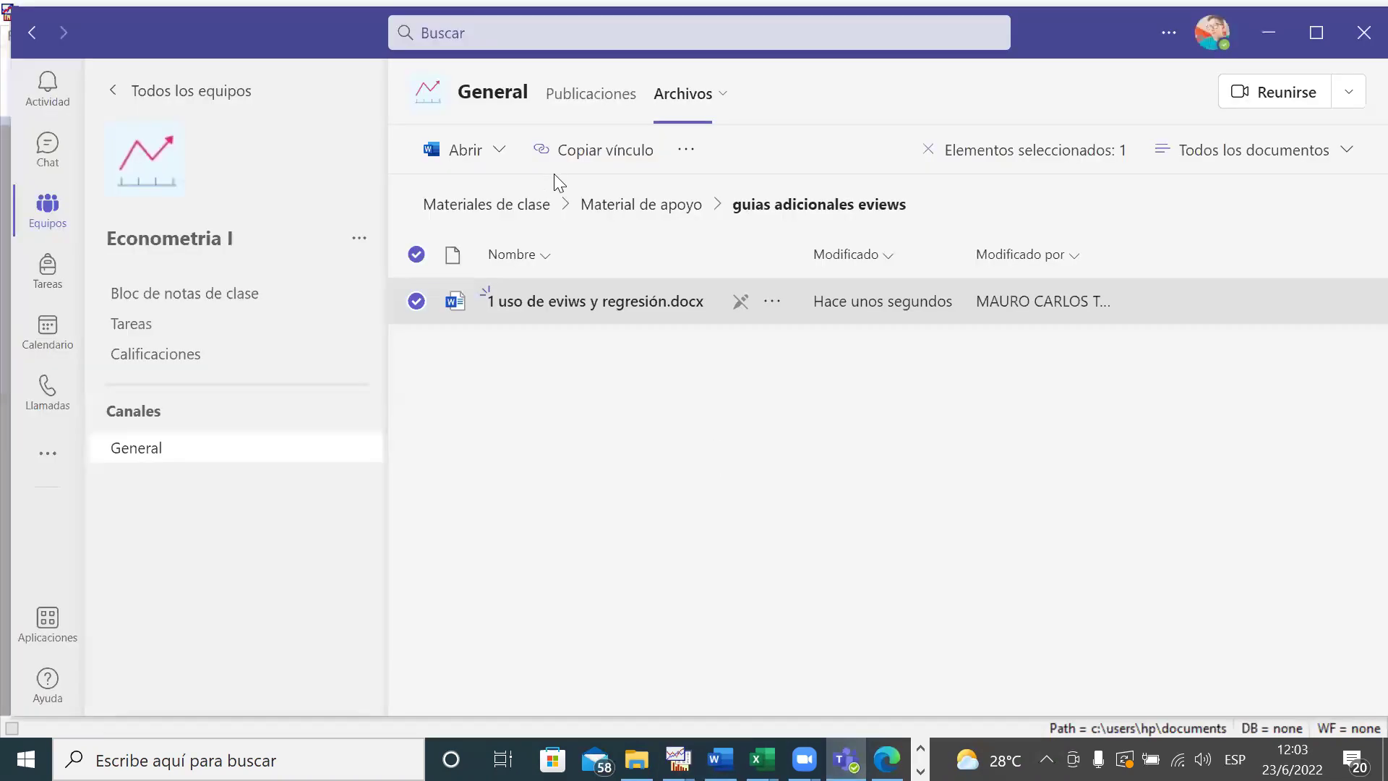
pyautogui.click(636, 206)
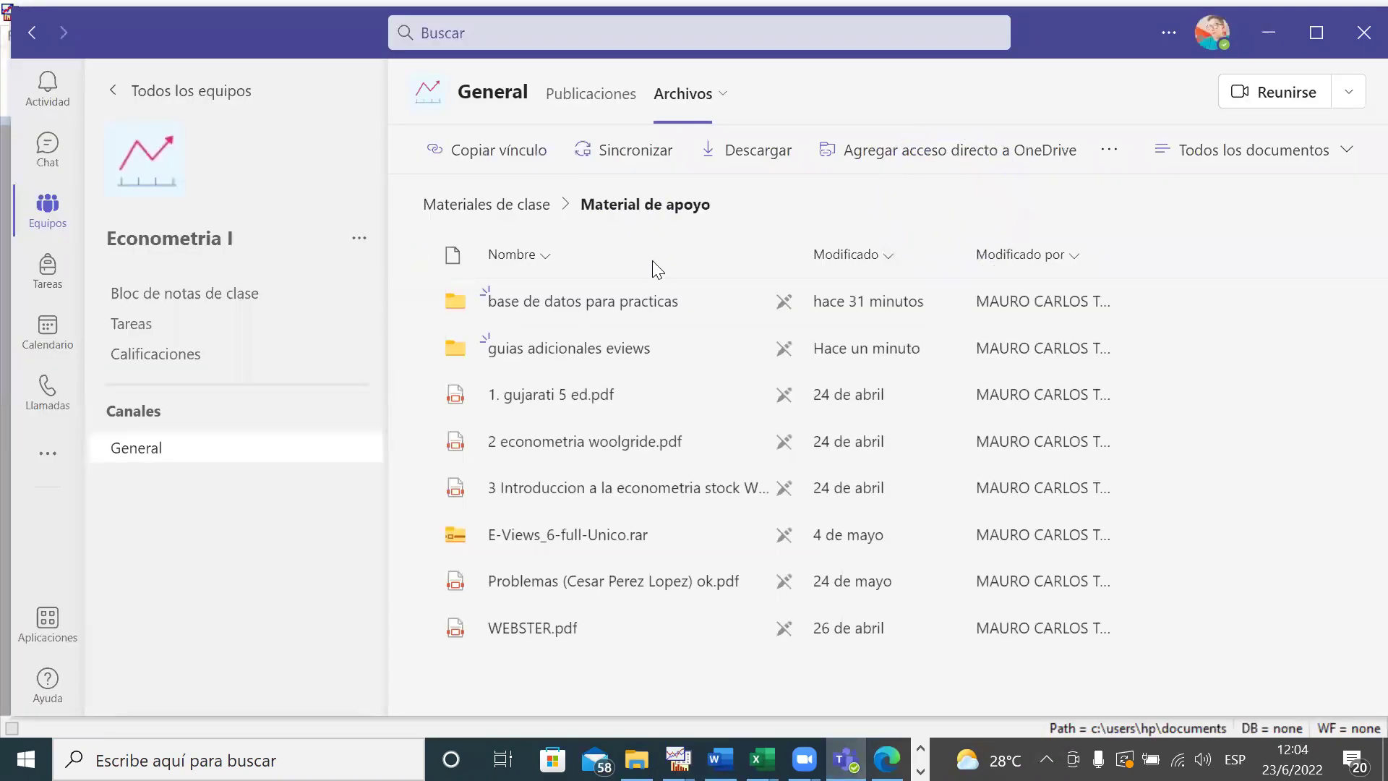
pyautogui.click(635, 302)
pyautogui.click(635, 302)
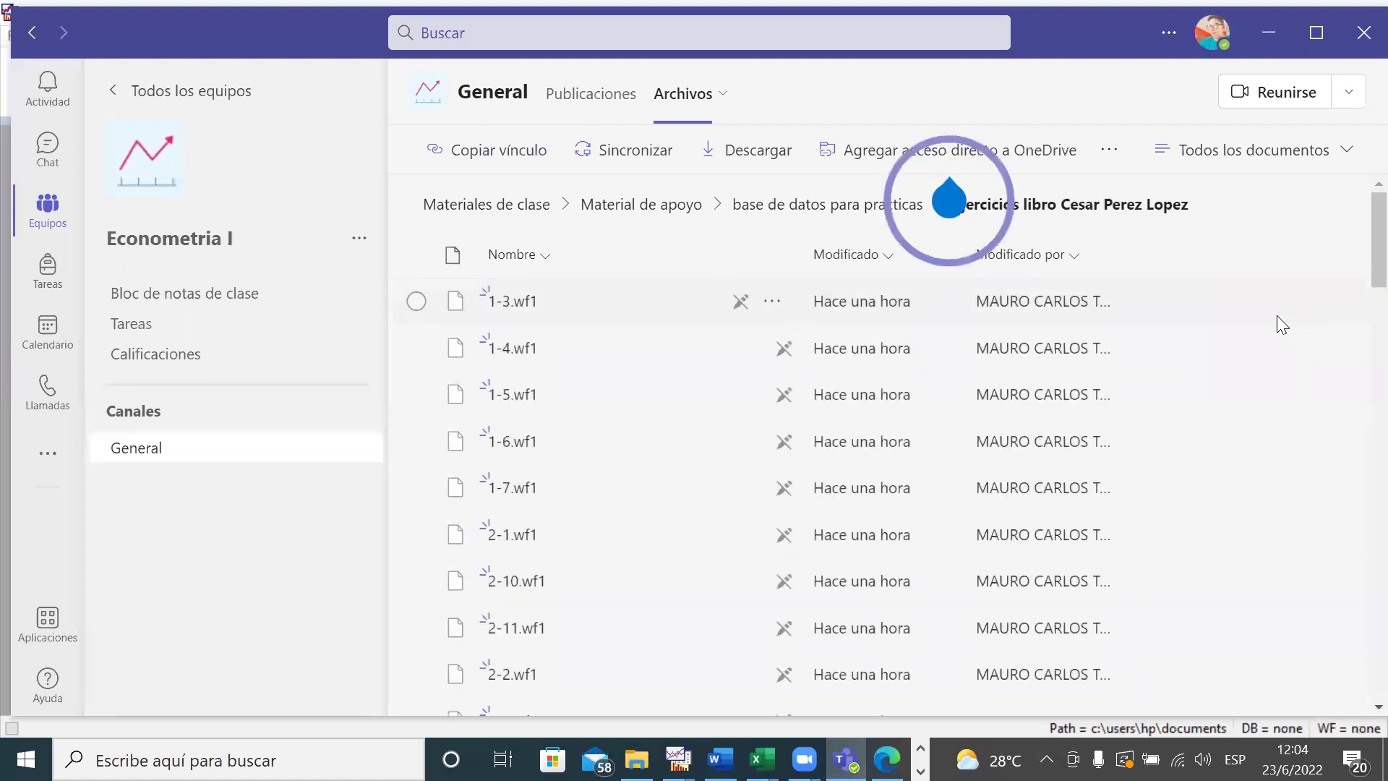
# - Locate the workfile 2-1.wf1 in the textbook exercises folder and download it
pyautogui.scroll(-15, 1346, 434)
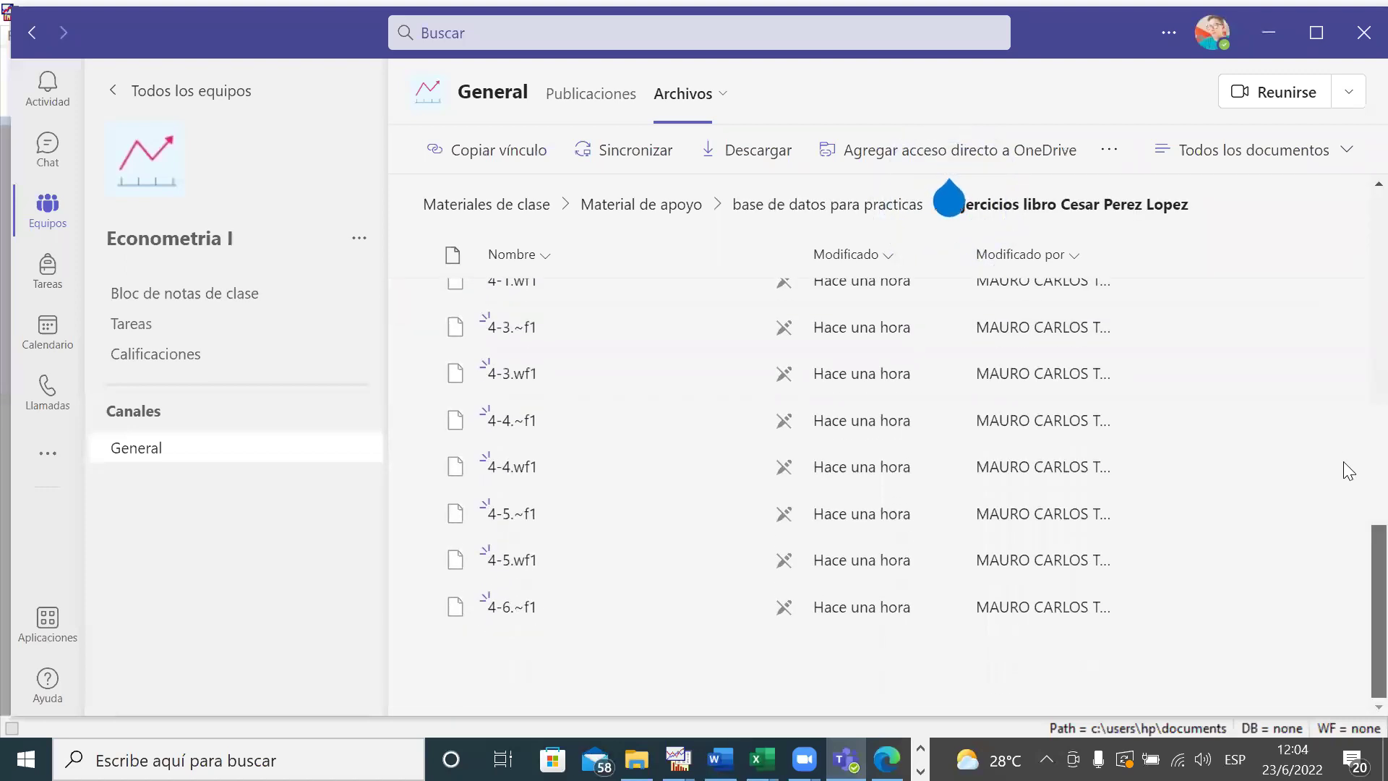
pyautogui.scroll(7, 1353, 483)
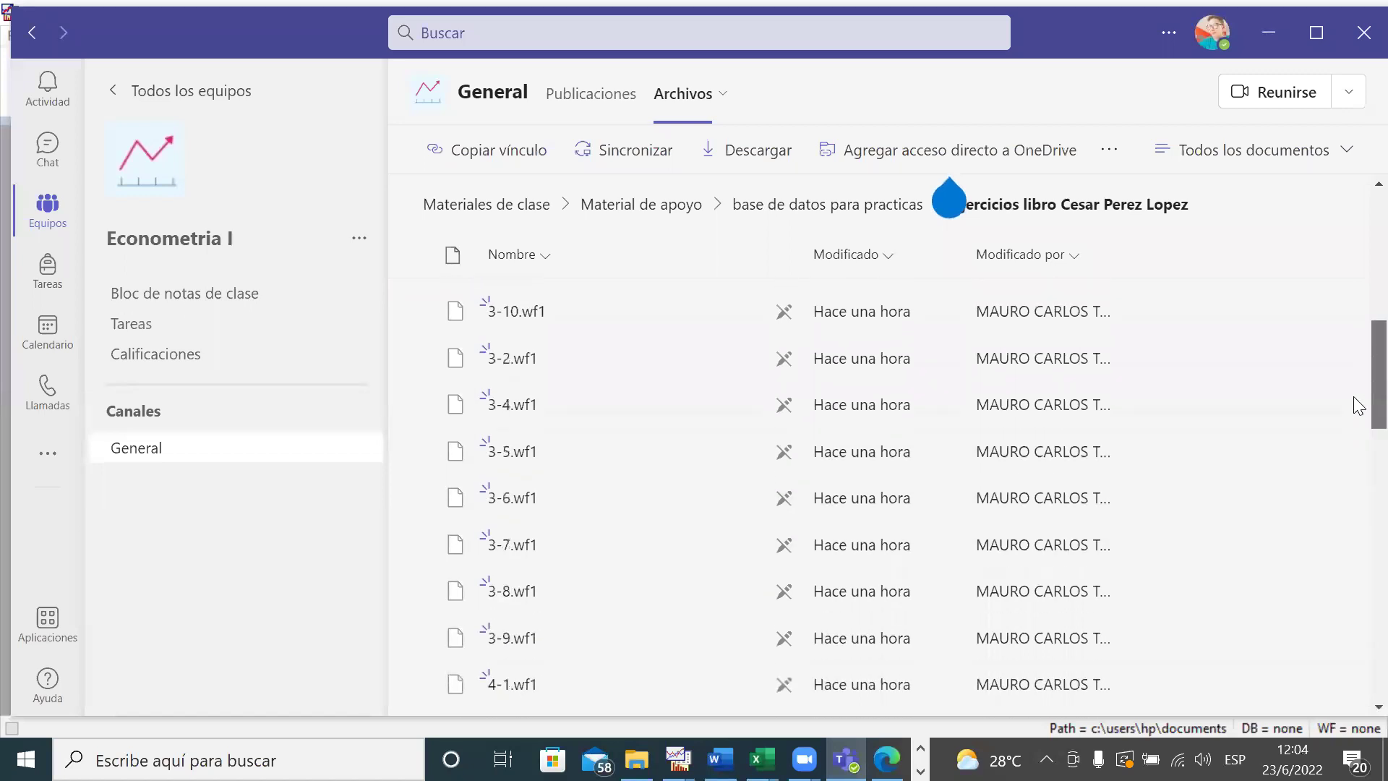
pyautogui.scroll(5, 1352, 362)
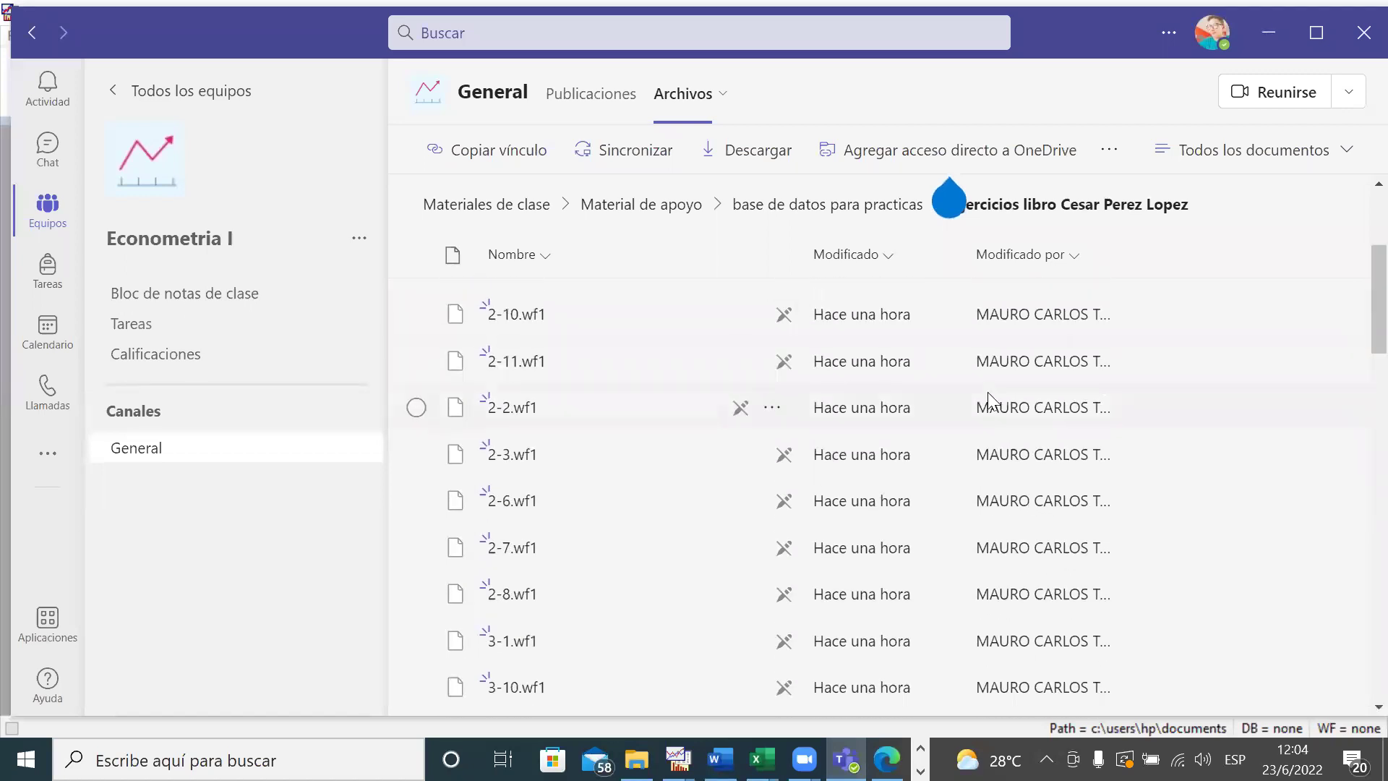
pyautogui.scroll(1, 1355, 298)
pyautogui.scroll(1, 1357, 296)
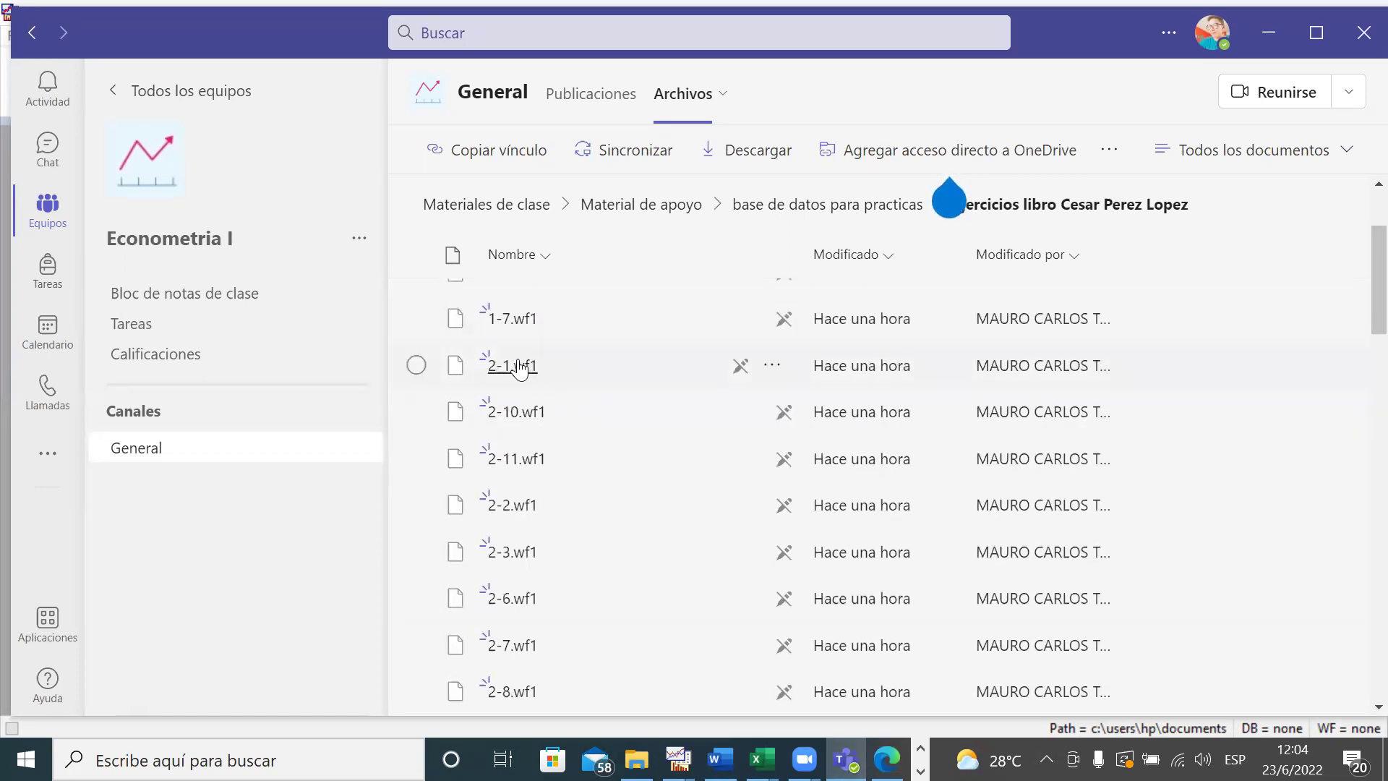
pyautogui.rightClick(418, 369)
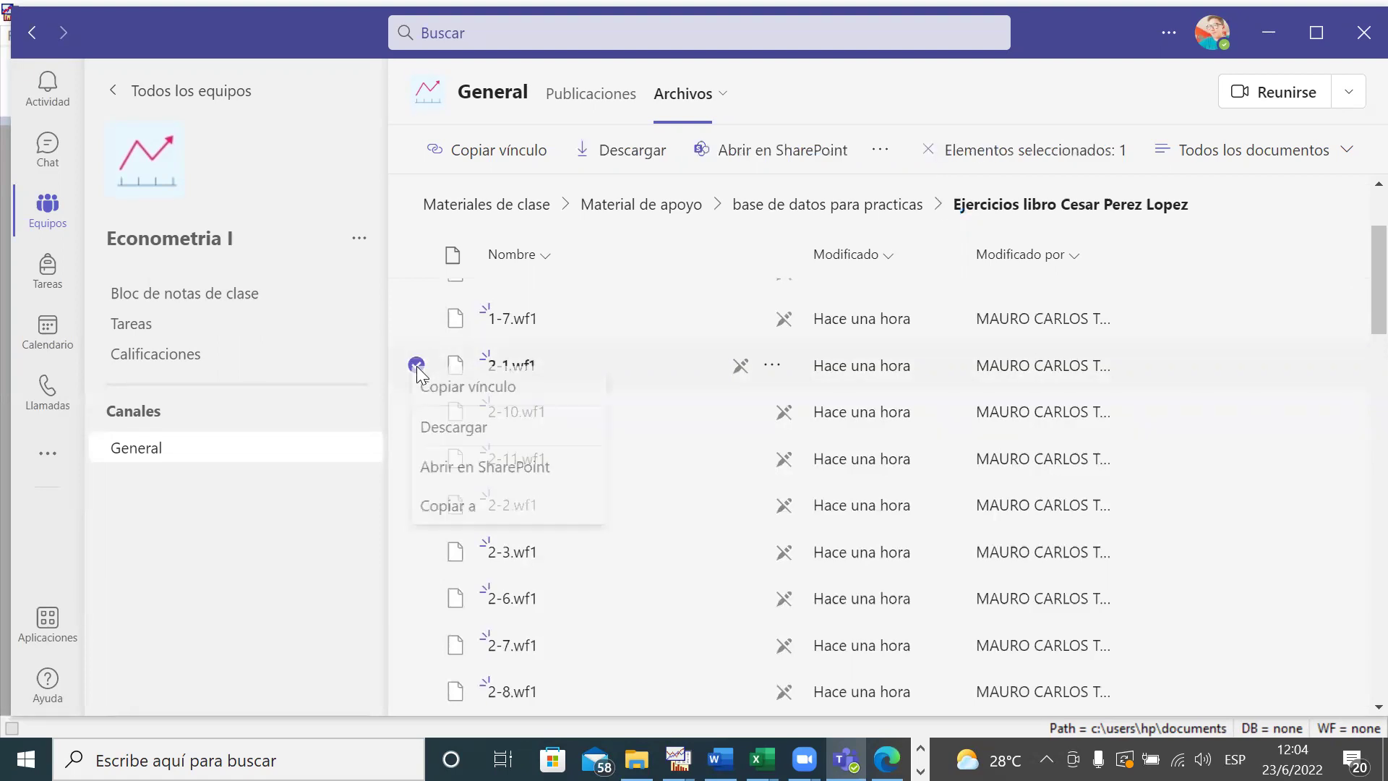
pyautogui.click(483, 428)
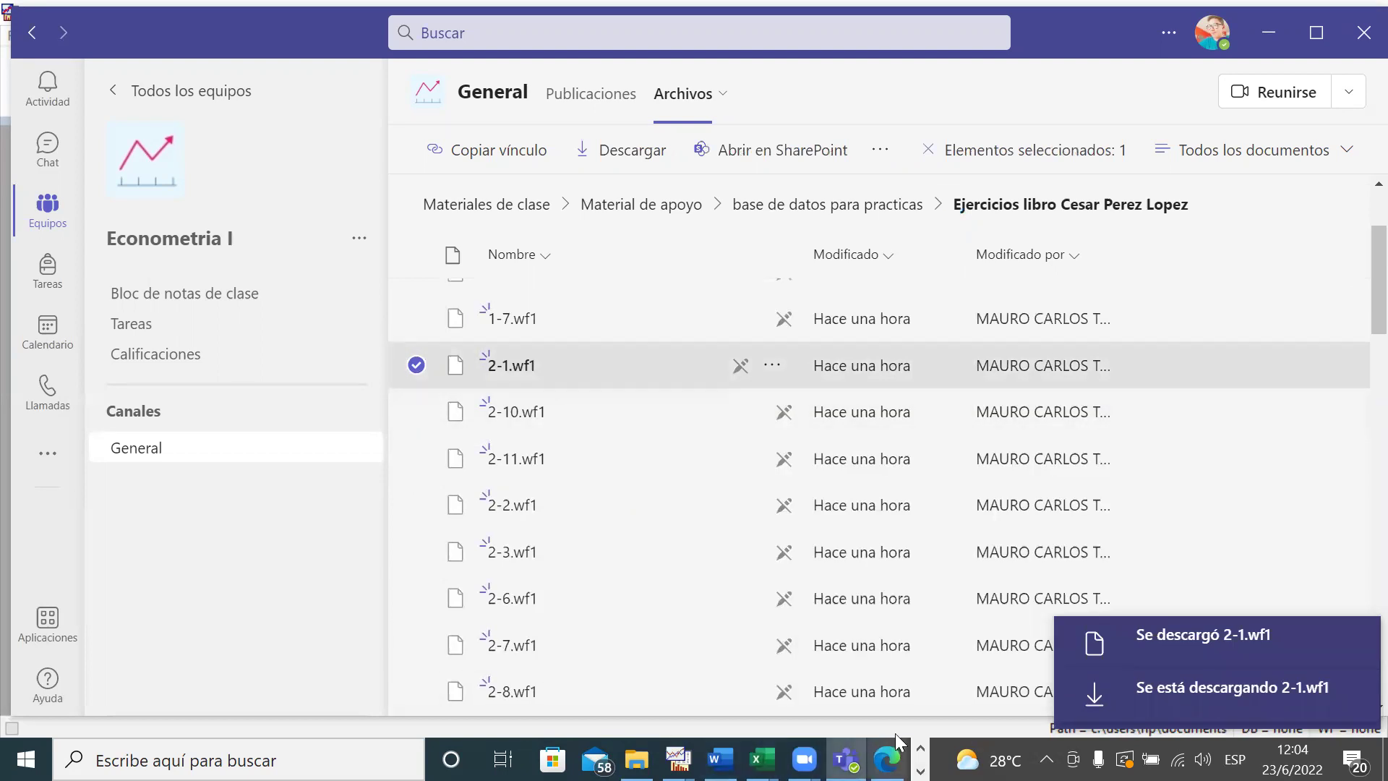
# - Switch to the empty EViews window and open the EViews workfile 2-1 from the Descargas folder
pyautogui.moveTo(678, 758)
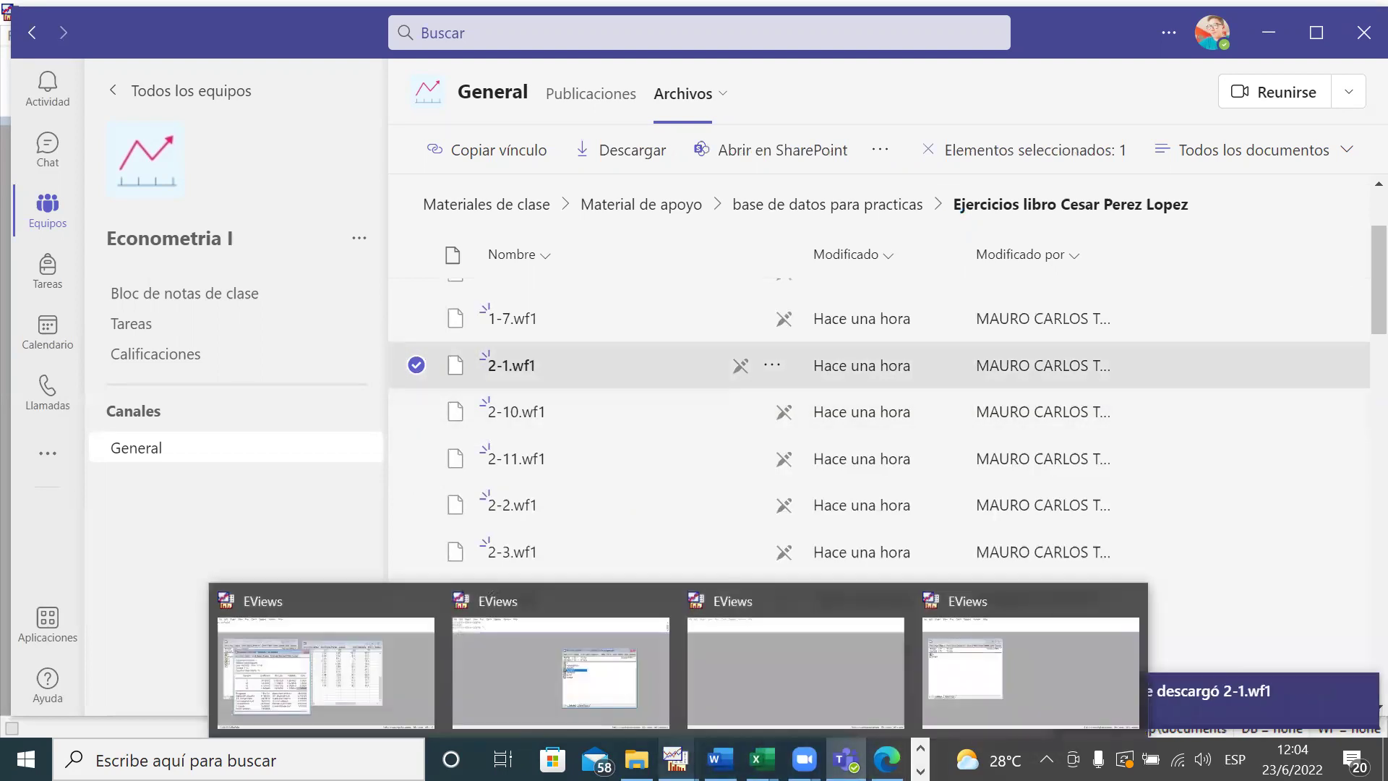
pyautogui.click(744, 723)
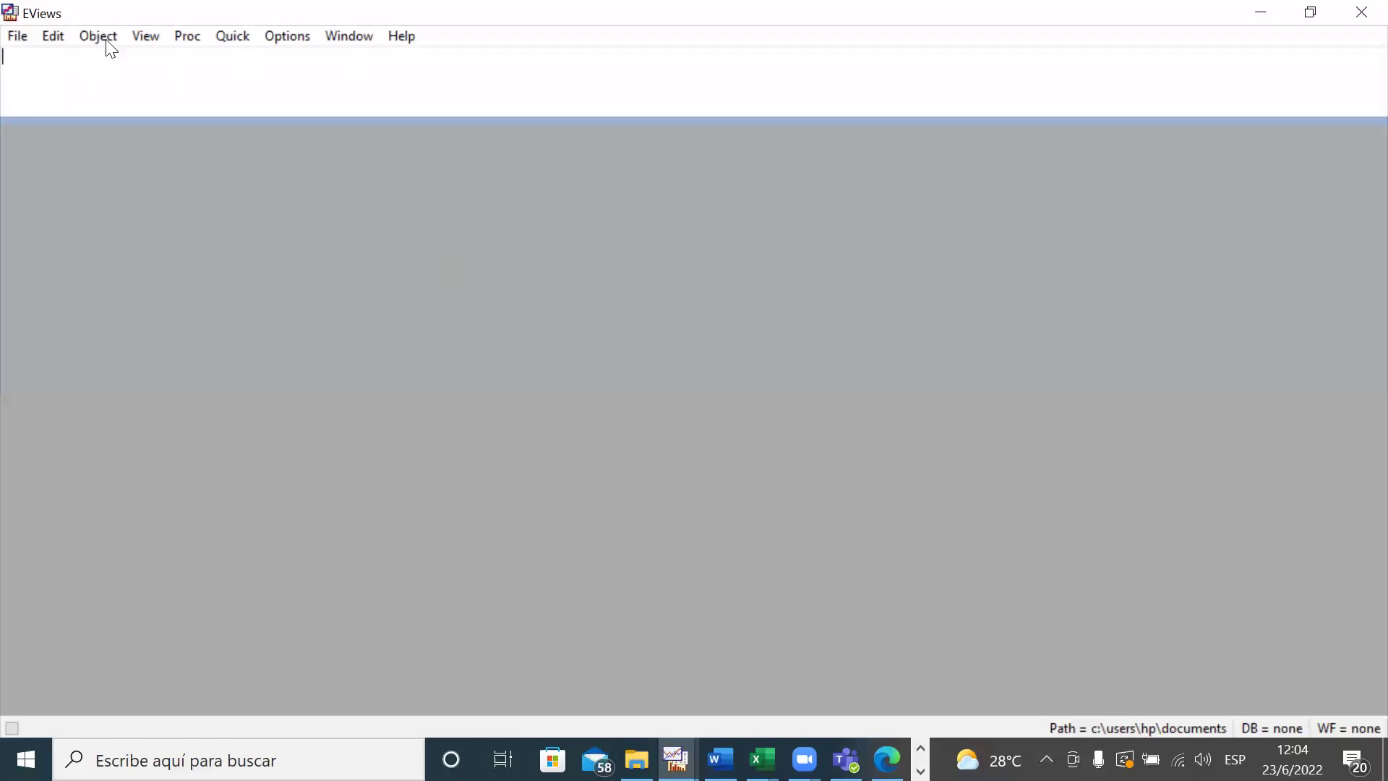
pyautogui.click(11, 40)
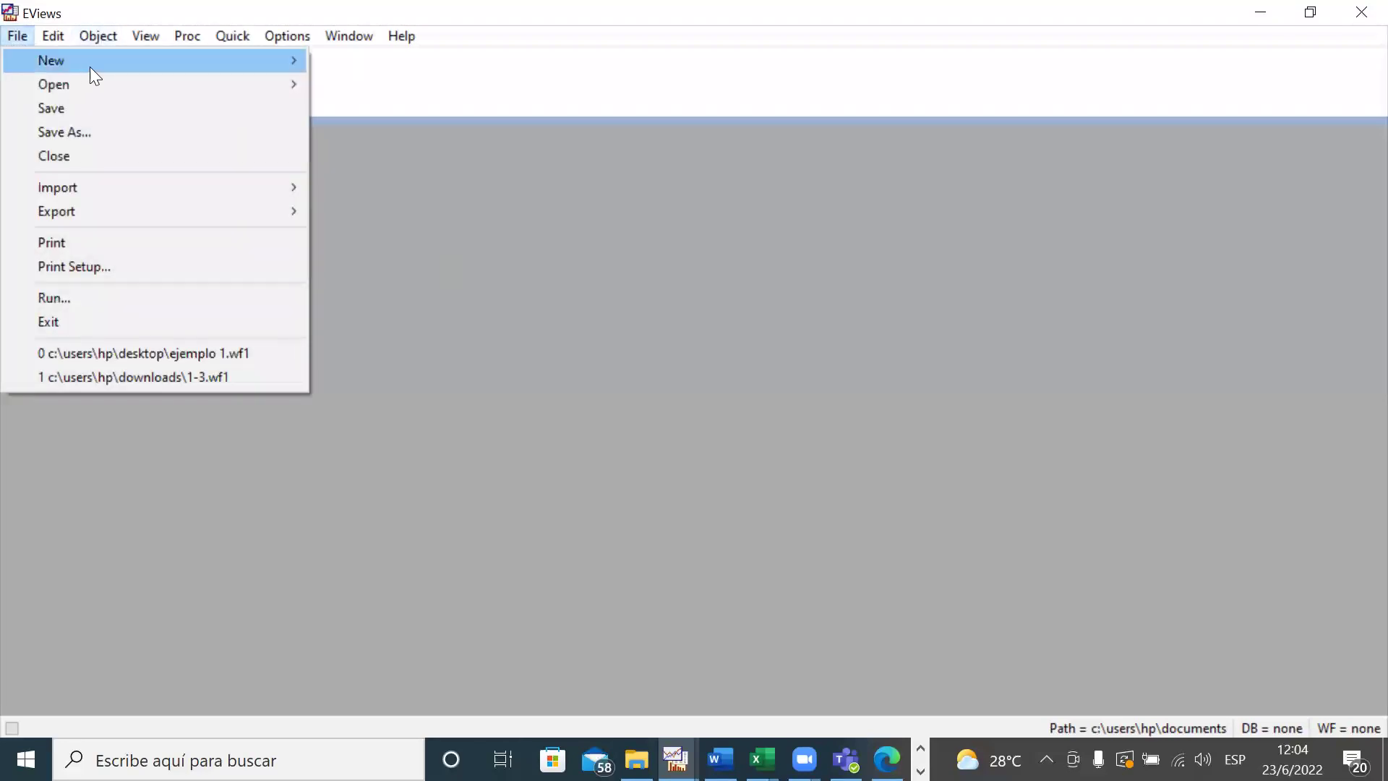
pyautogui.click(409, 235)
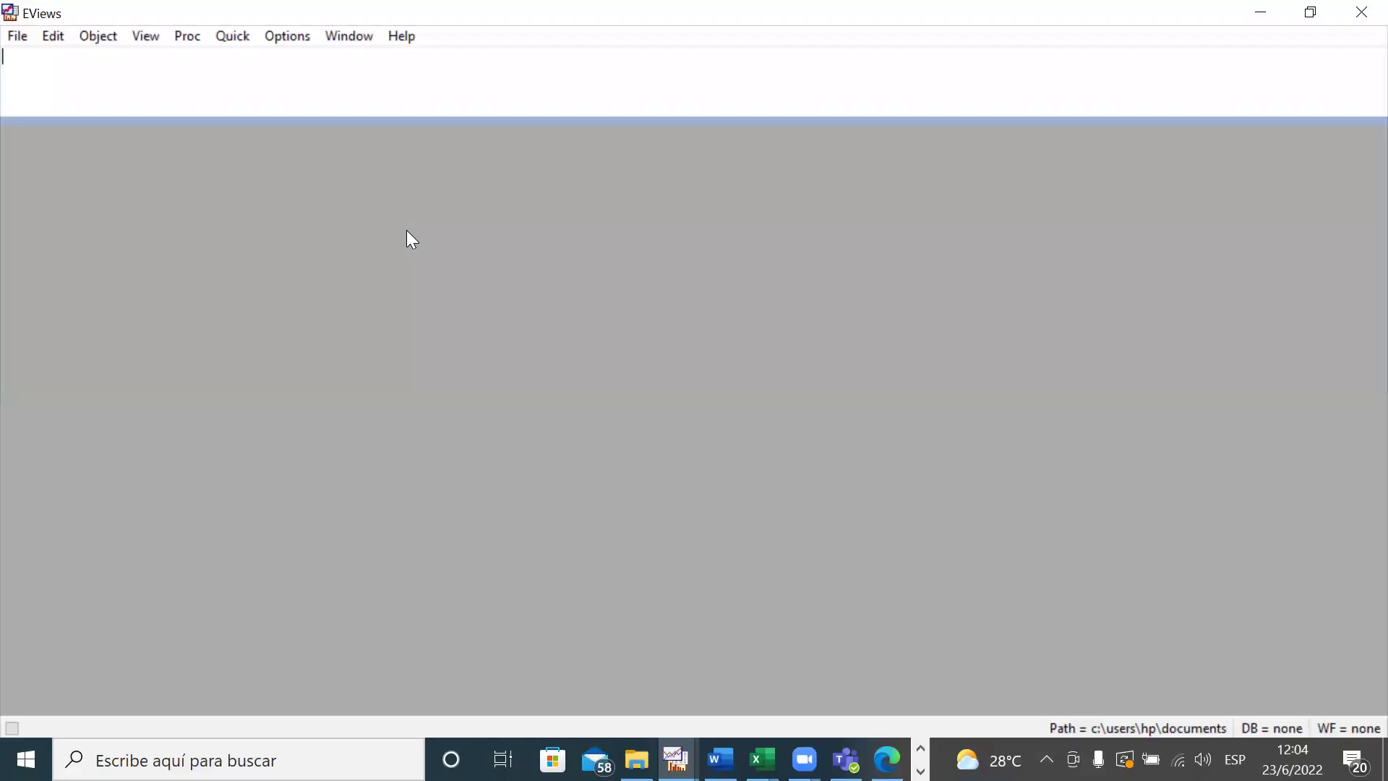
pyautogui.click(16, 36)
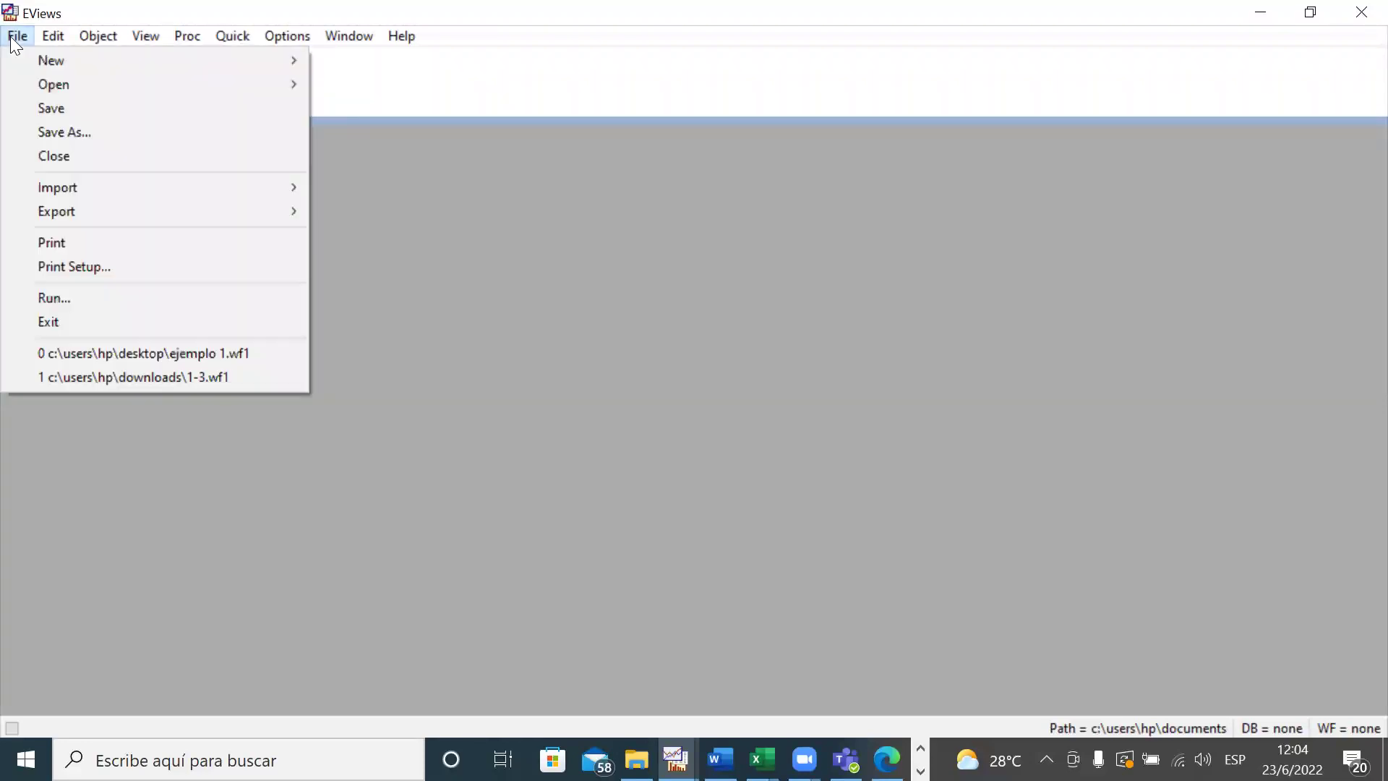
pyautogui.moveTo(103, 88)
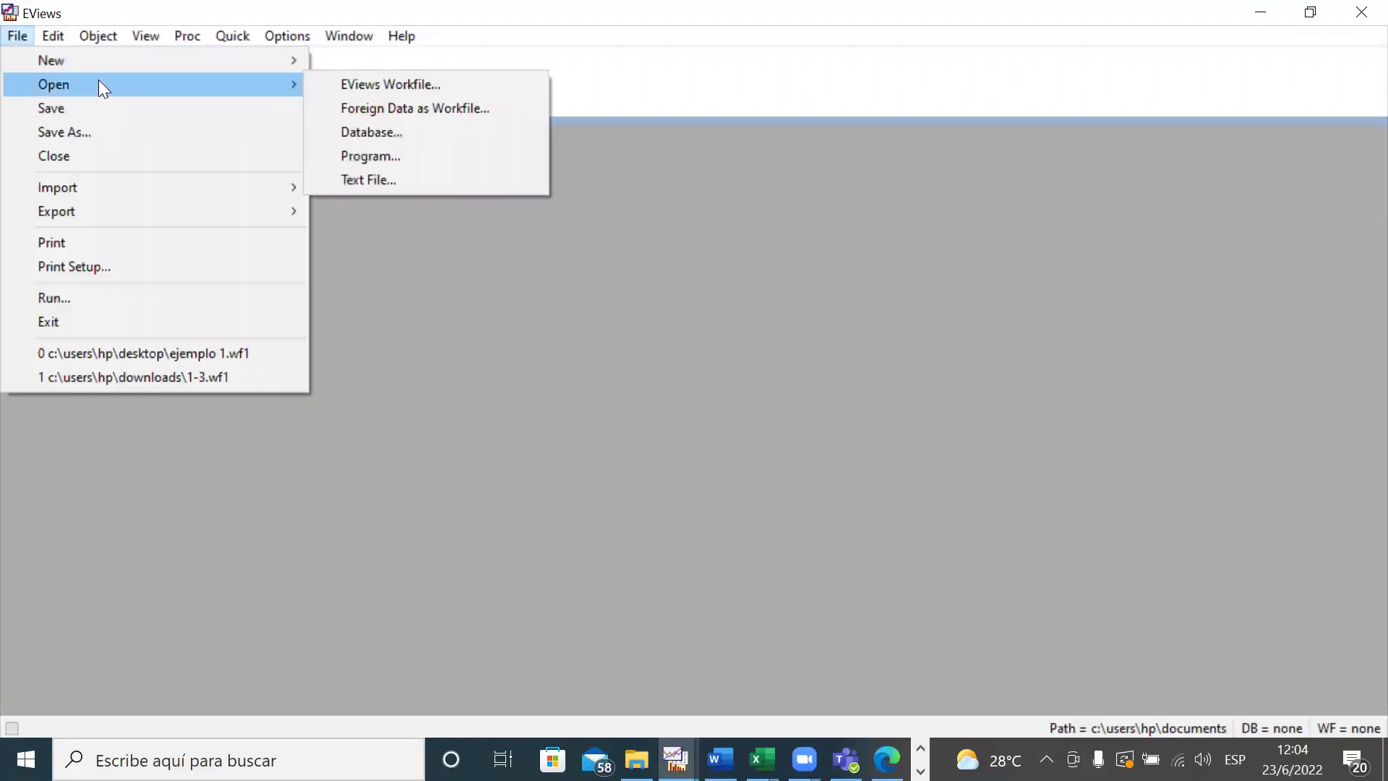
pyautogui.click(378, 87)
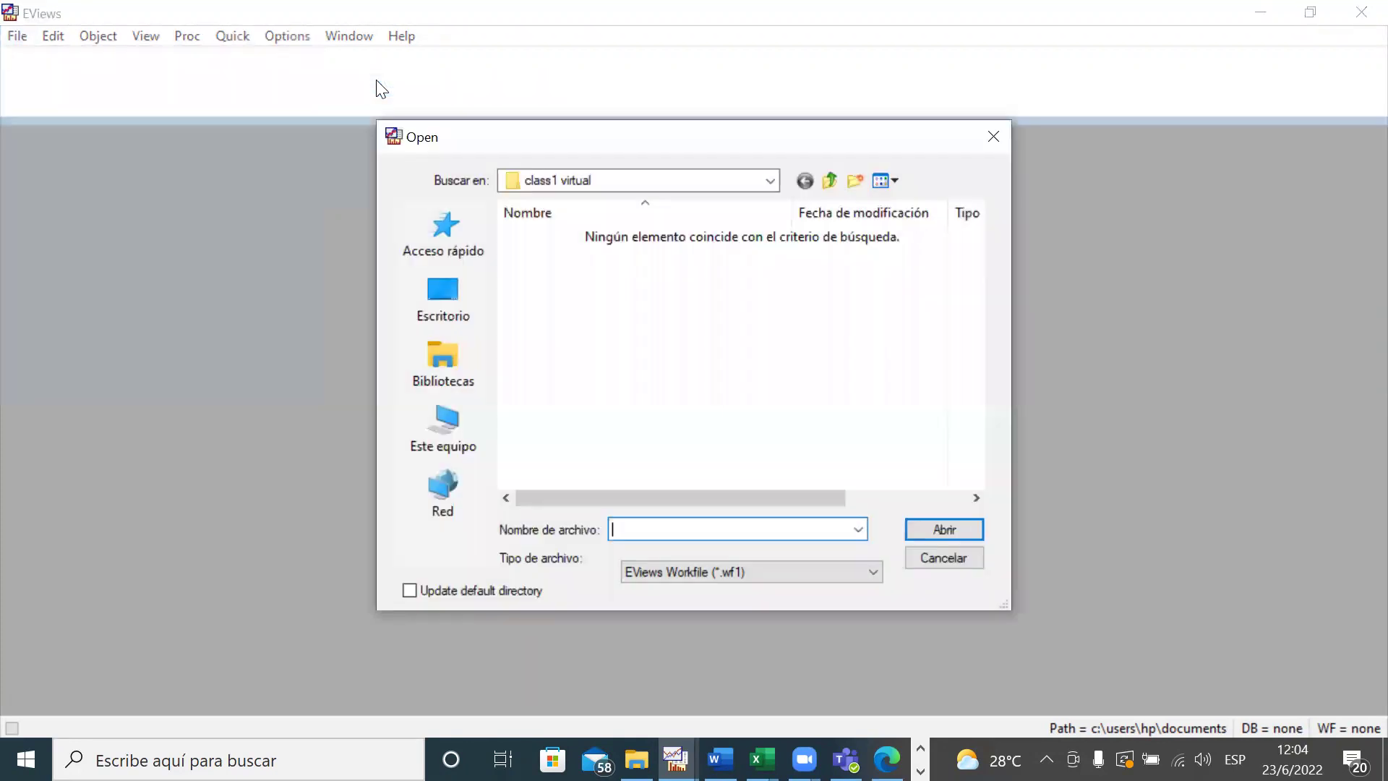
pyautogui.click(769, 182)
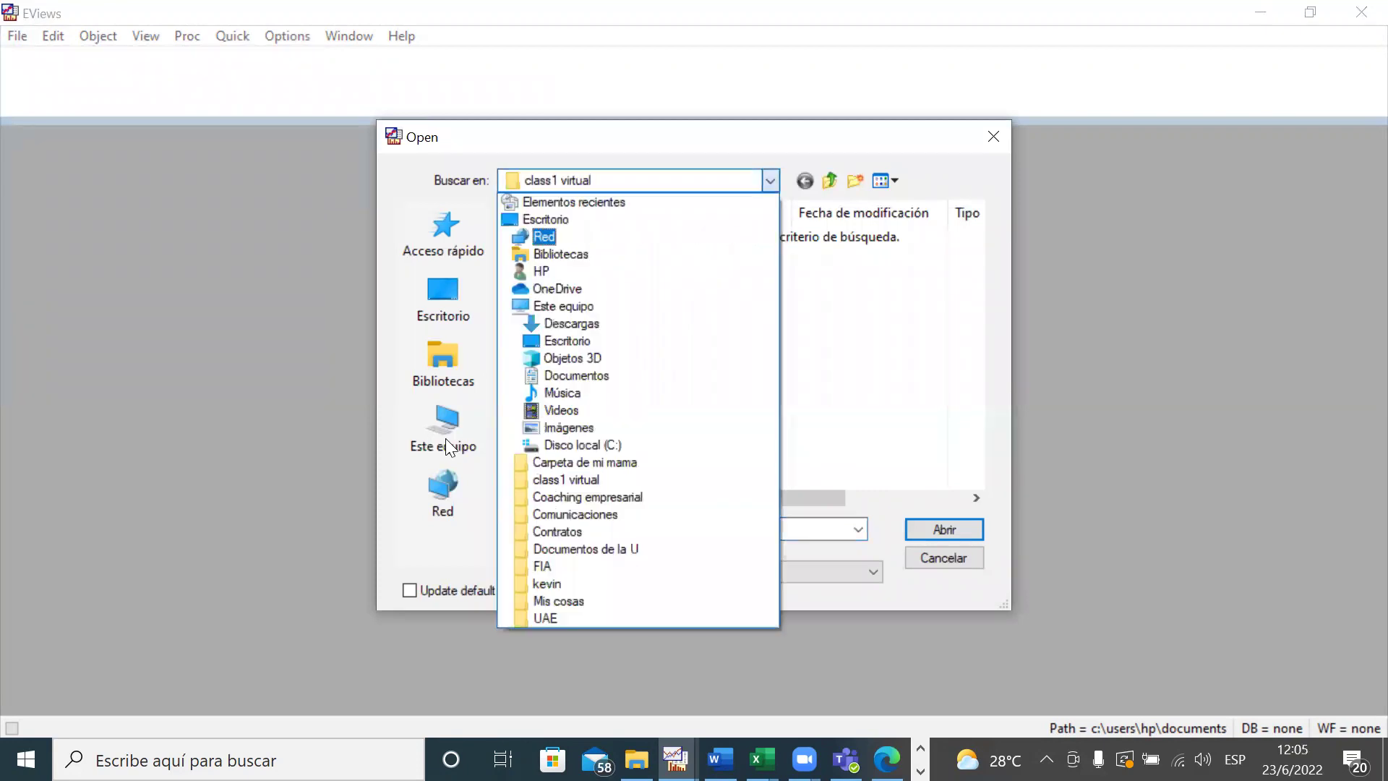
pyautogui.click(445, 438)
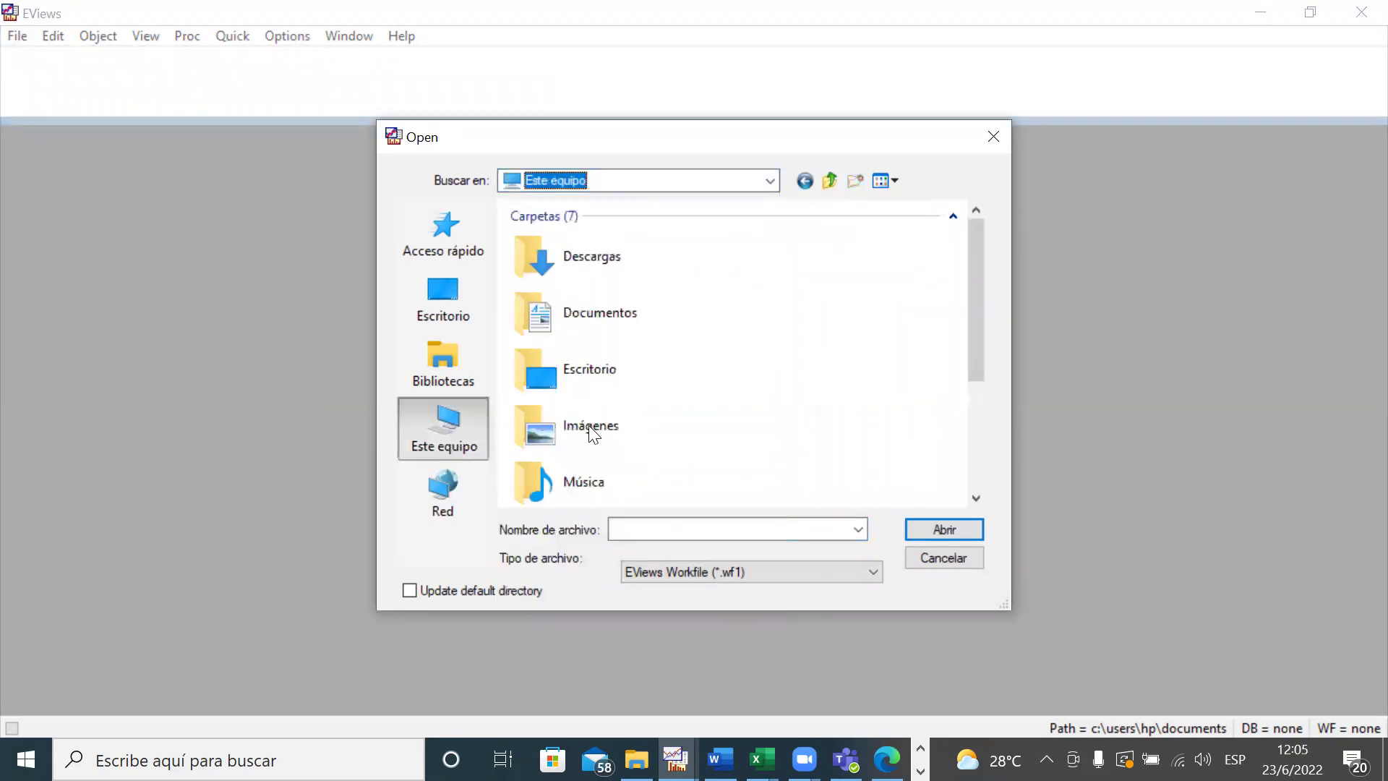
pyautogui.click(590, 368)
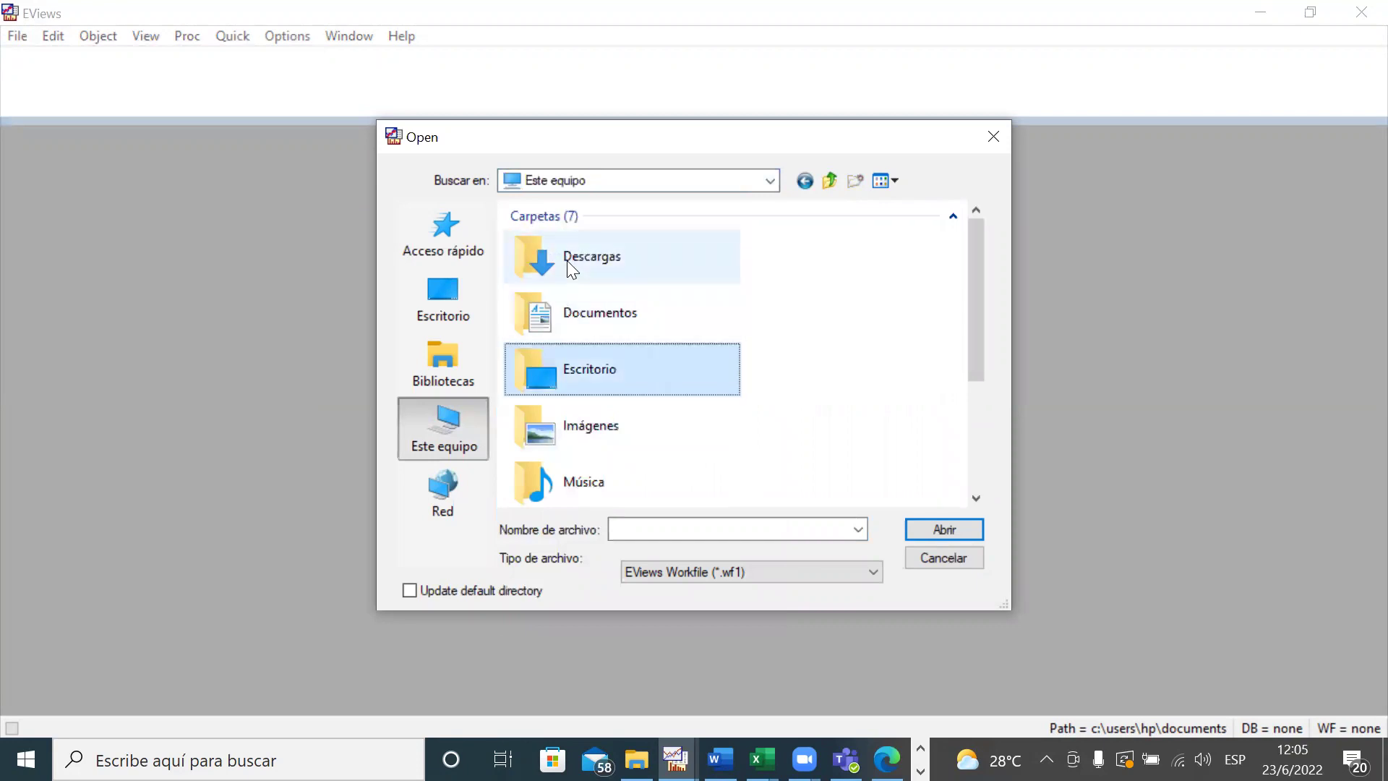
pyautogui.doubleClick(566, 261)
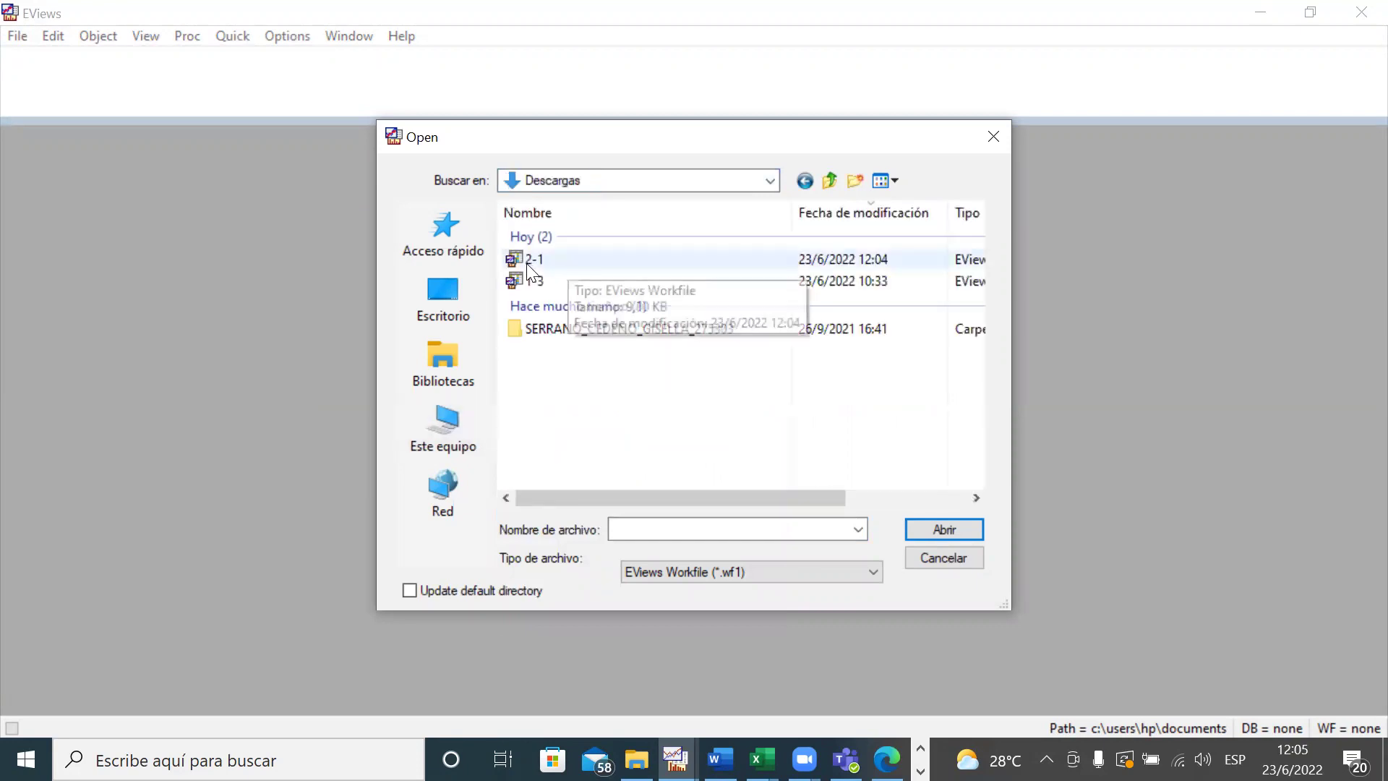
pyautogui.doubleClick(566, 260)
pyautogui.doubleClick(566, 260)
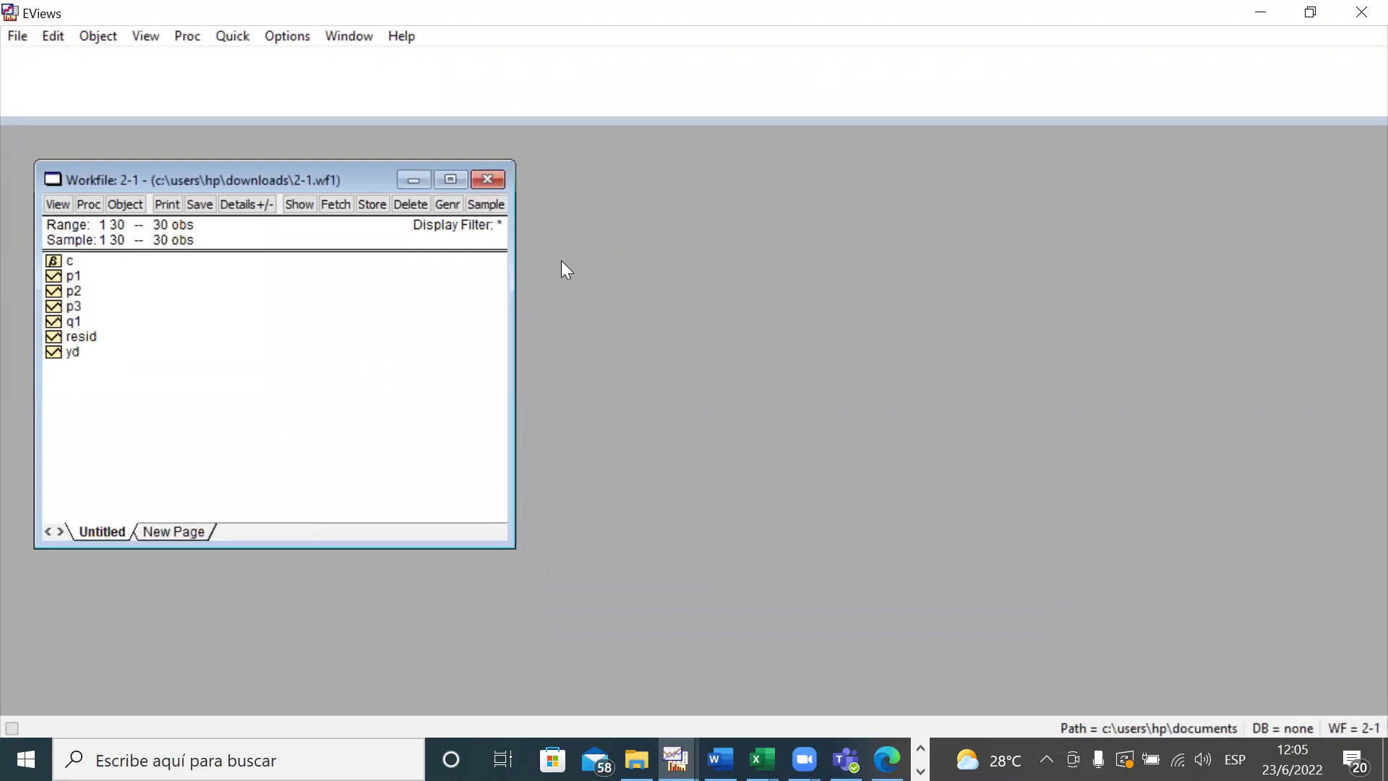
pyautogui.click(63, 275)
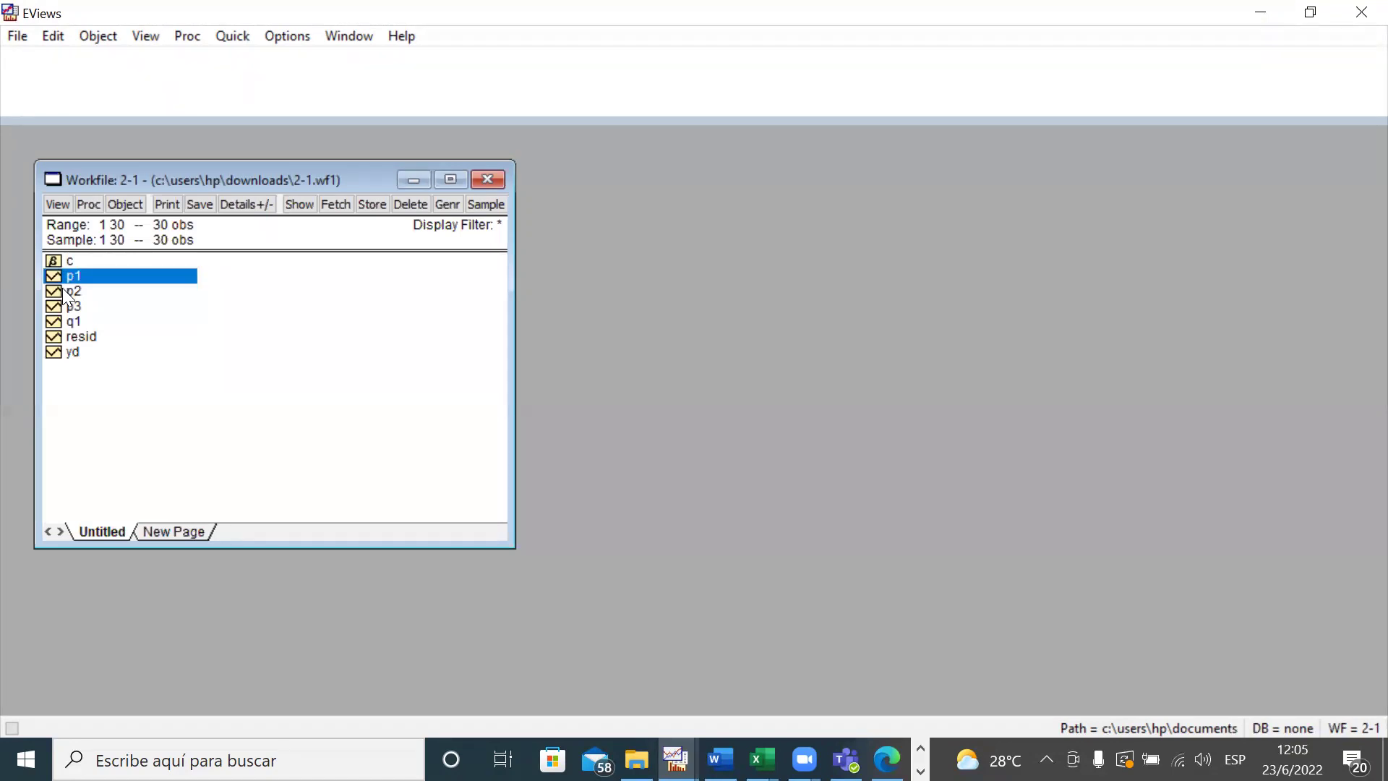
pyautogui.rightClick(64, 289)
pyautogui.click(78, 292)
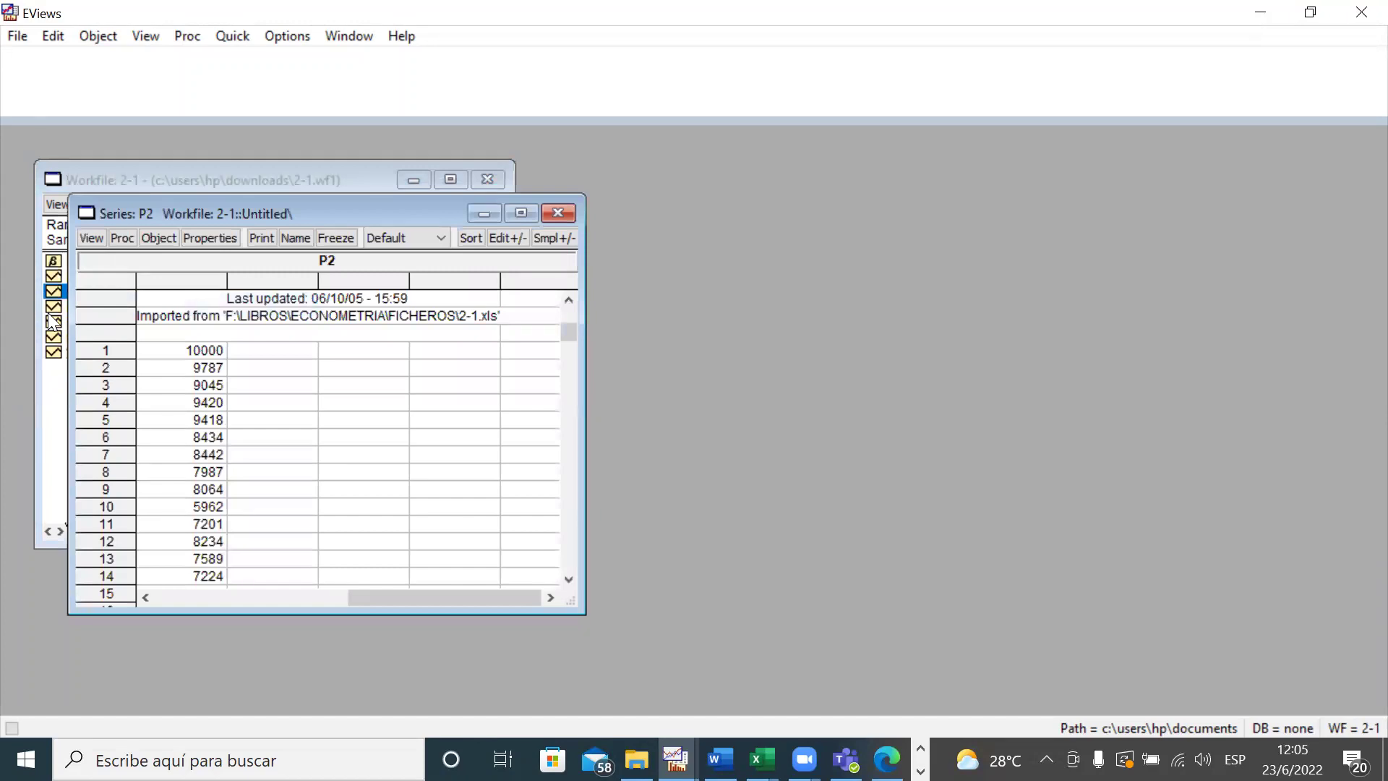
pyautogui.doubleClick(414, 219)
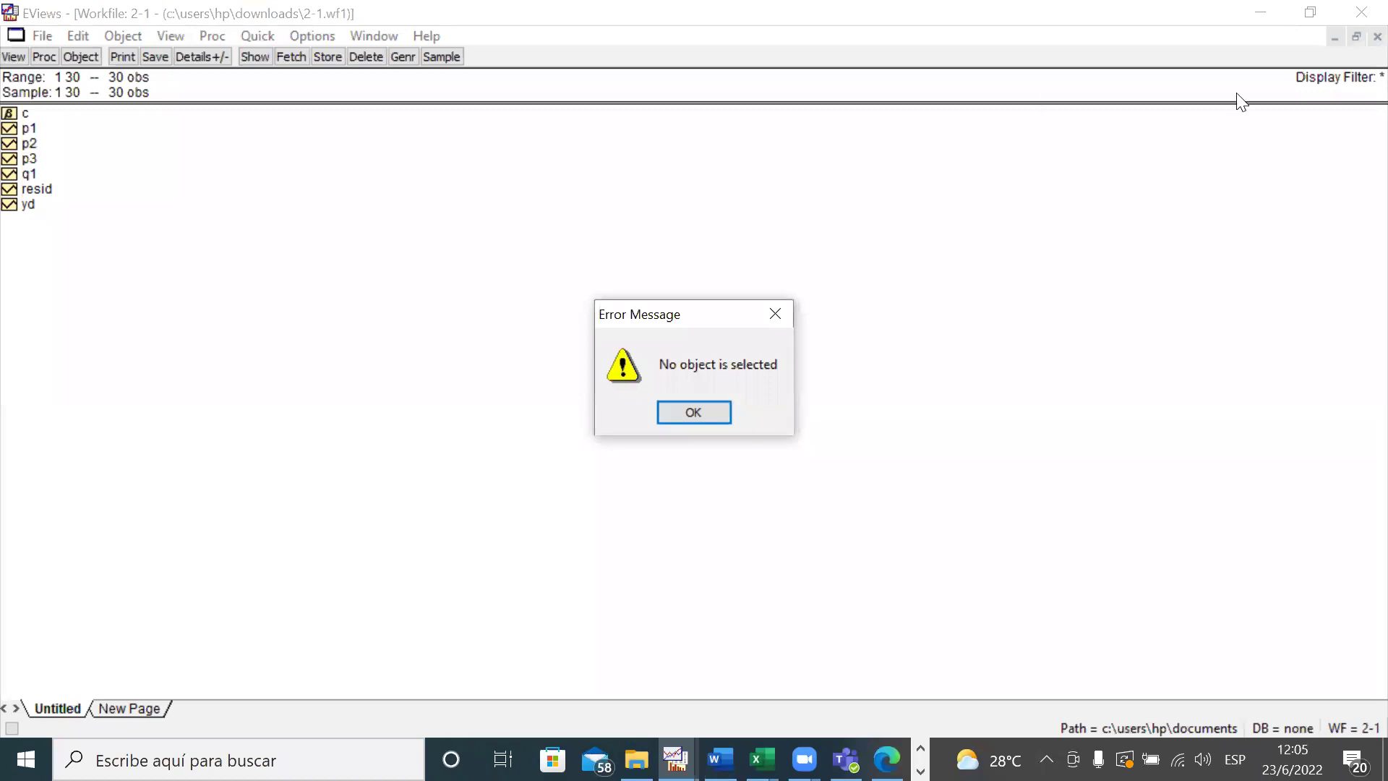
pyautogui.click(776, 313)
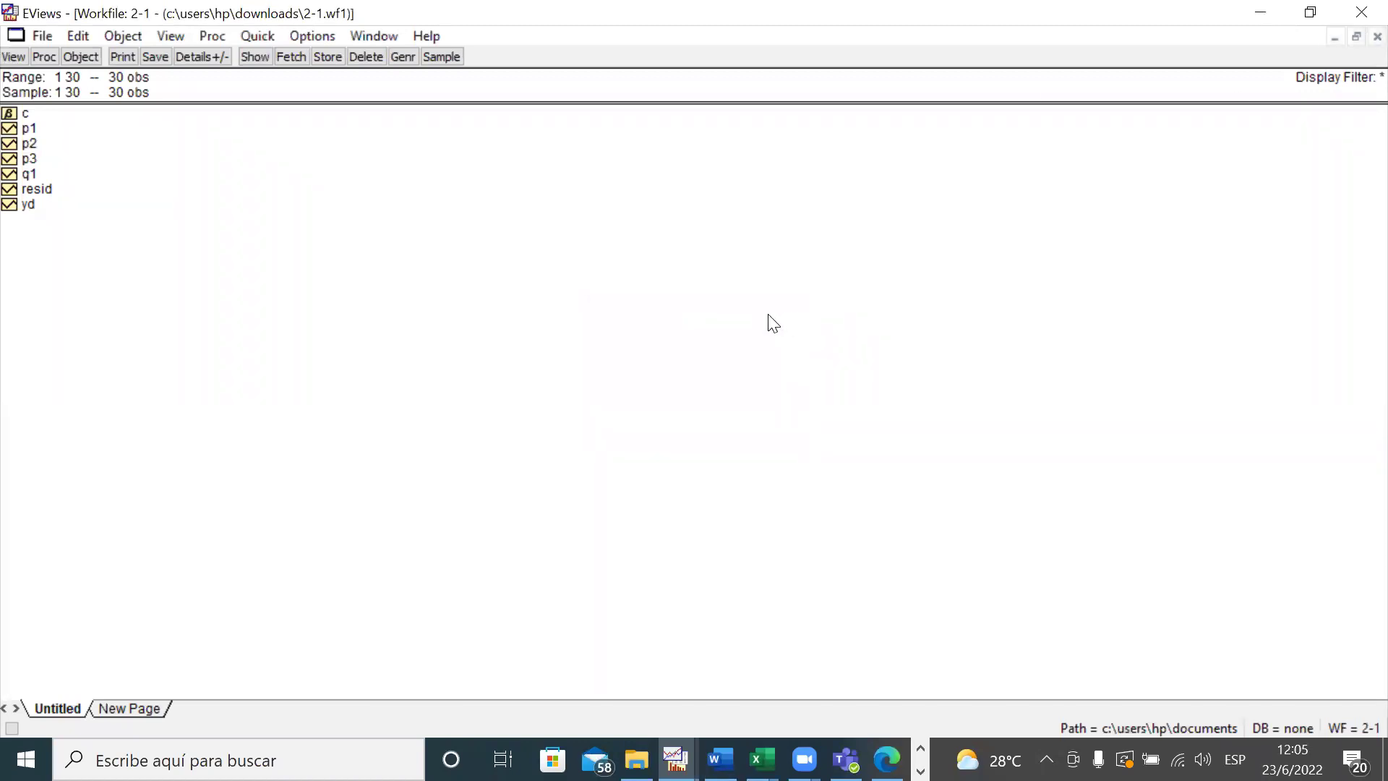
# - Open the series p1, p2, p3, q1, resid and yd together as a group and widen its window to fit all columns
pyautogui.click(13, 131)
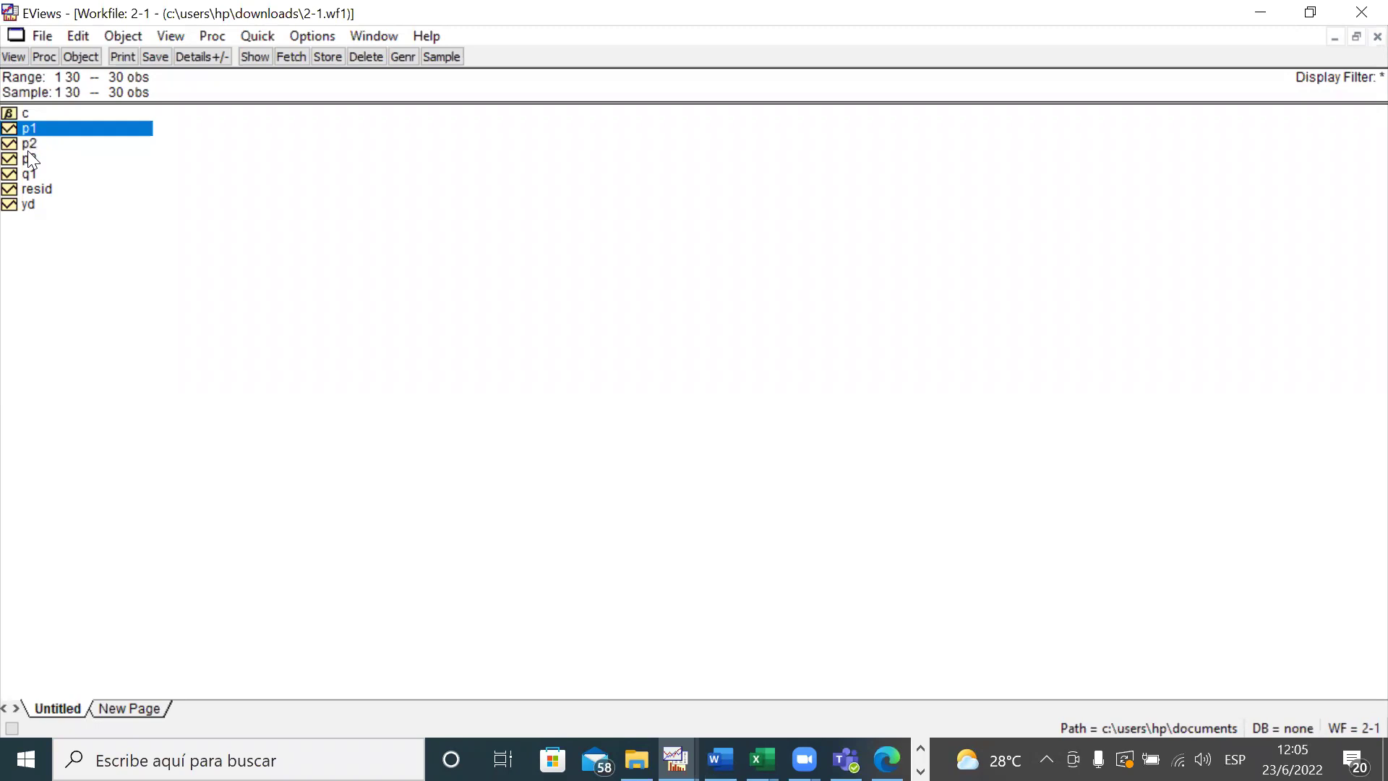
pyautogui.keyDown('ctrl'); pyautogui.click(31, 149); pyautogui.keyUp('ctrl')
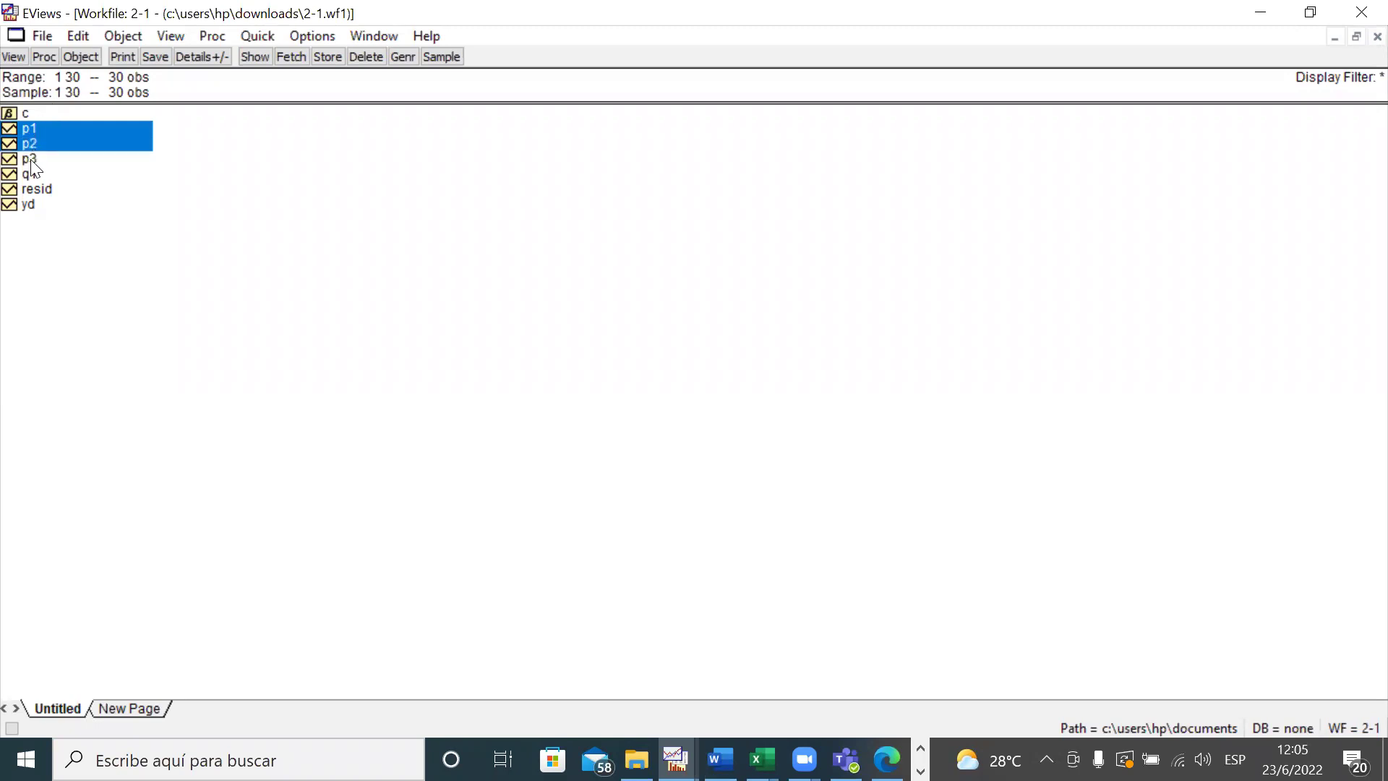
pyautogui.keyDown('ctrl'); pyautogui.click(30, 159); pyautogui.keyUp('ctrl')
pyautogui.keyDown('ctrl'); pyautogui.click(29, 178); pyautogui.keyUp('ctrl')
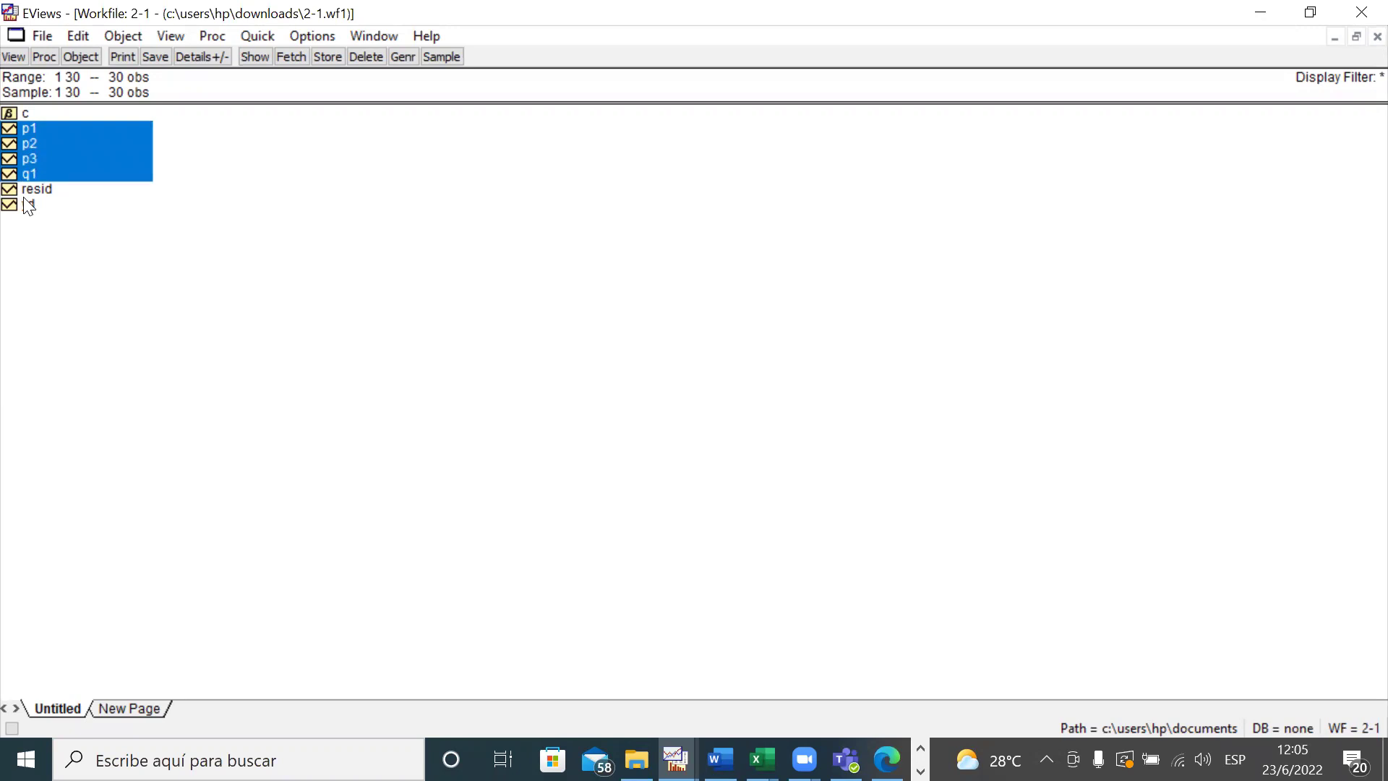
pyautogui.keyDown('shift'); pyautogui.click(28, 206); pyautogui.keyUp('shift')
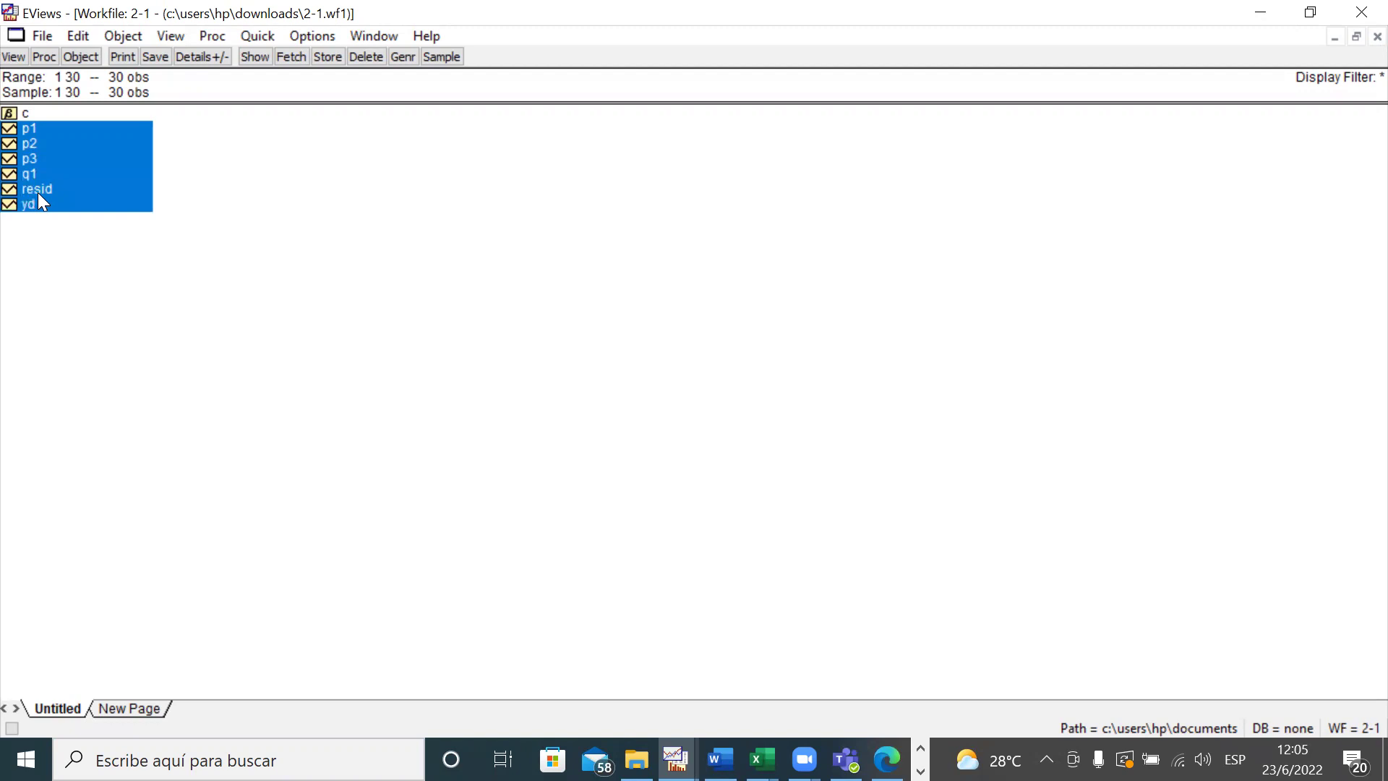
pyautogui.keyDown('shift'); pyautogui.click(43, 192); pyautogui.keyUp('shift')
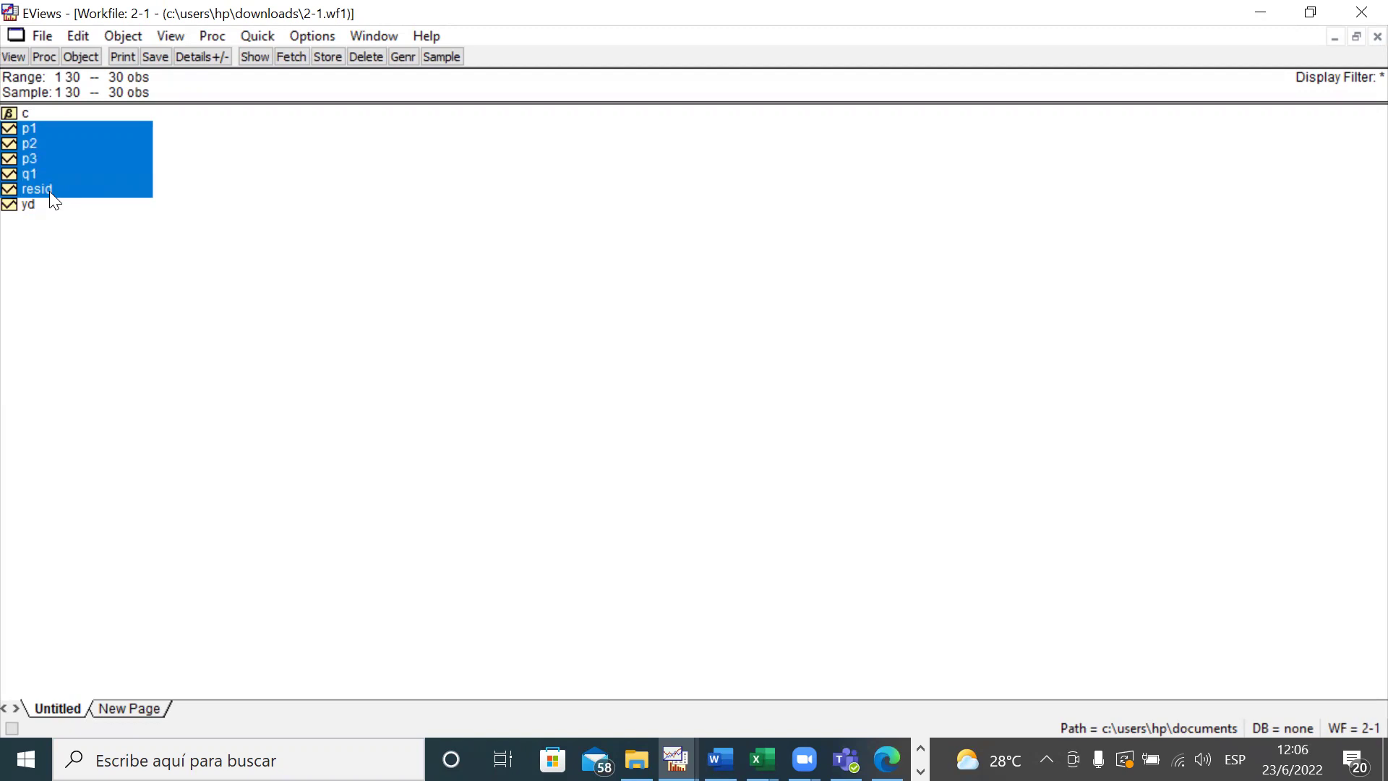
pyautogui.rightClick(51, 199)
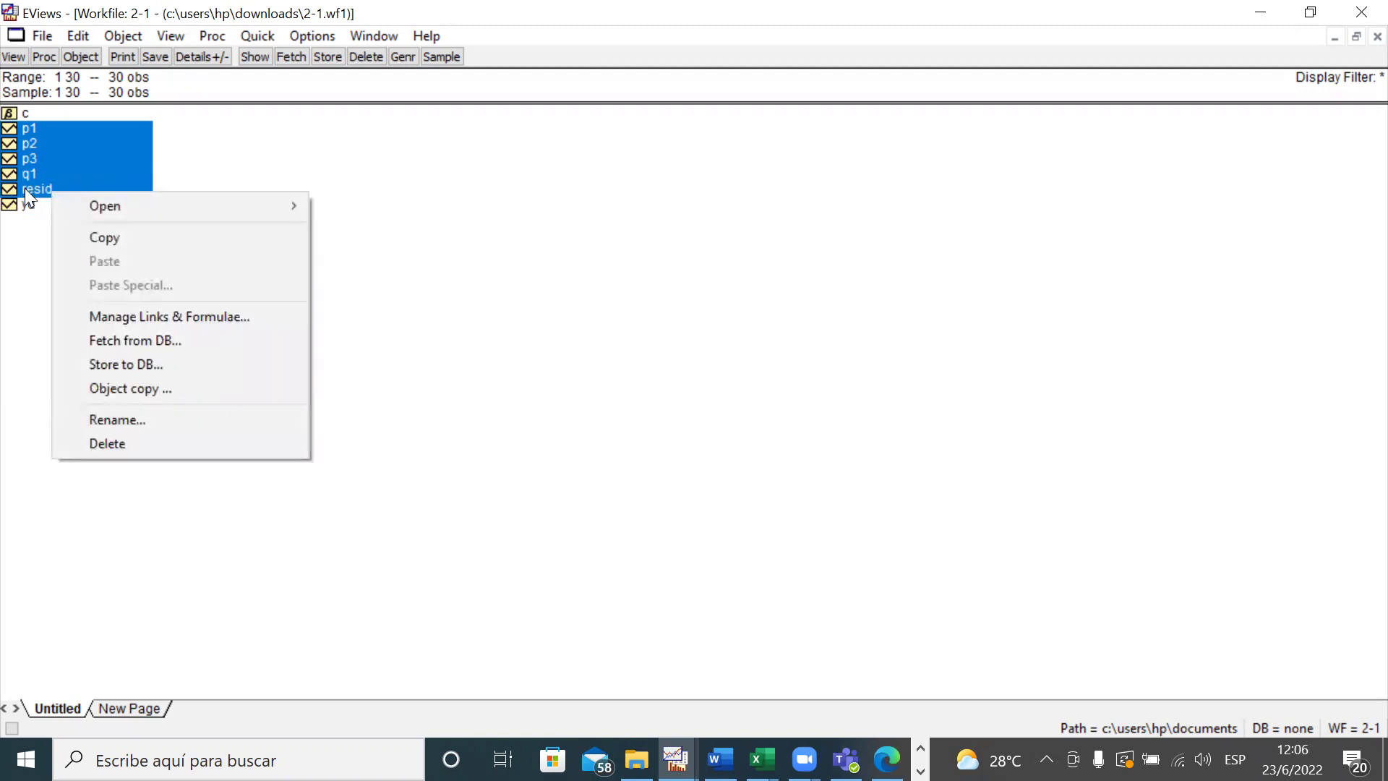
pyautogui.keyDown('shift'); pyautogui.click(27, 206); pyautogui.keyUp('shift')
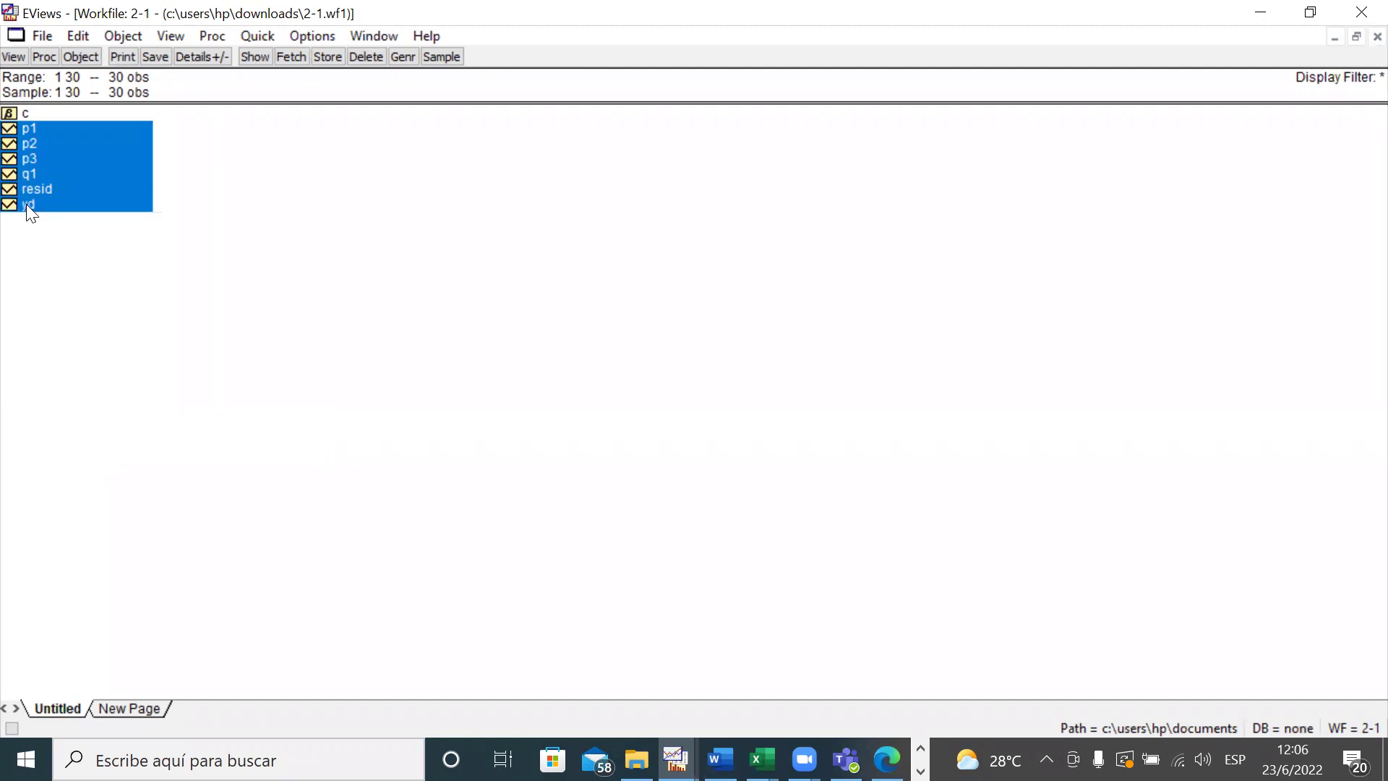
pyautogui.rightClick(102, 152)
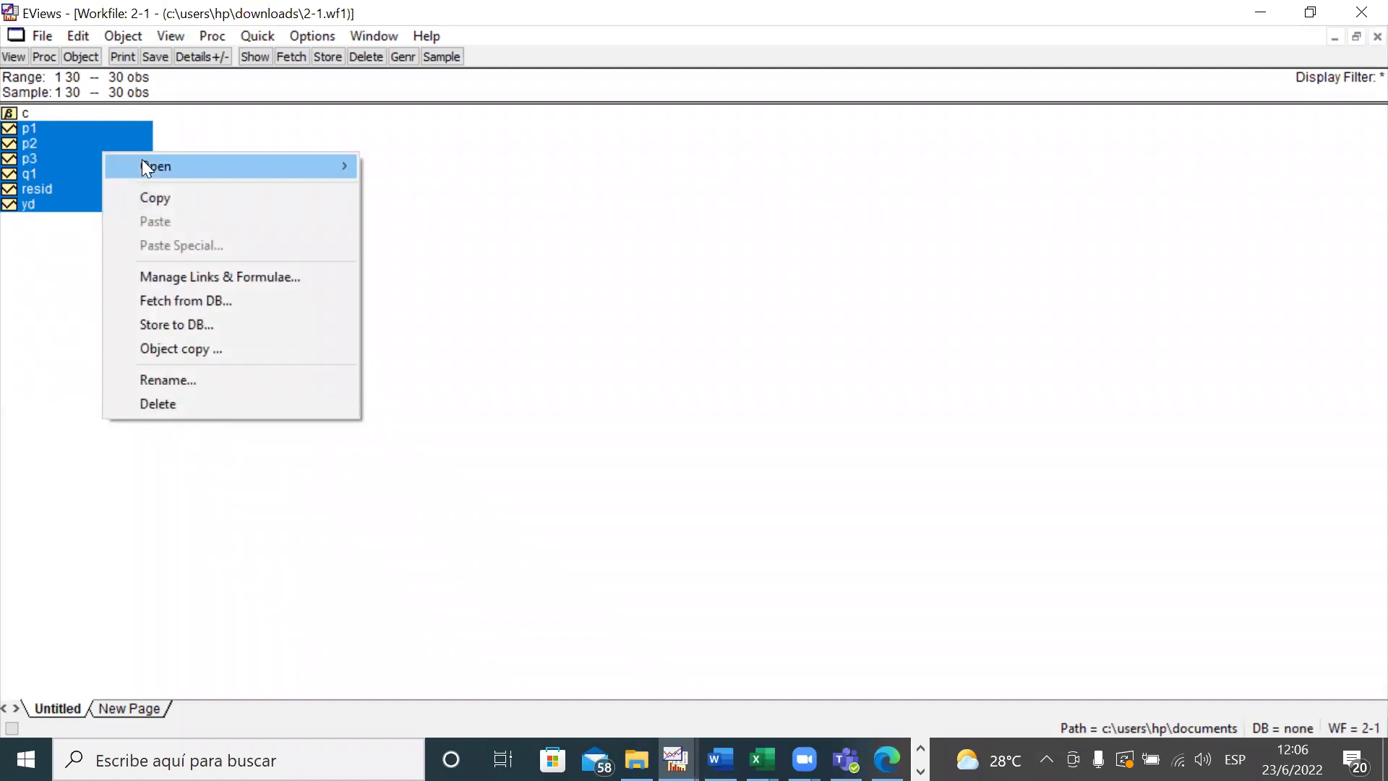
pyautogui.moveTo(142, 161)
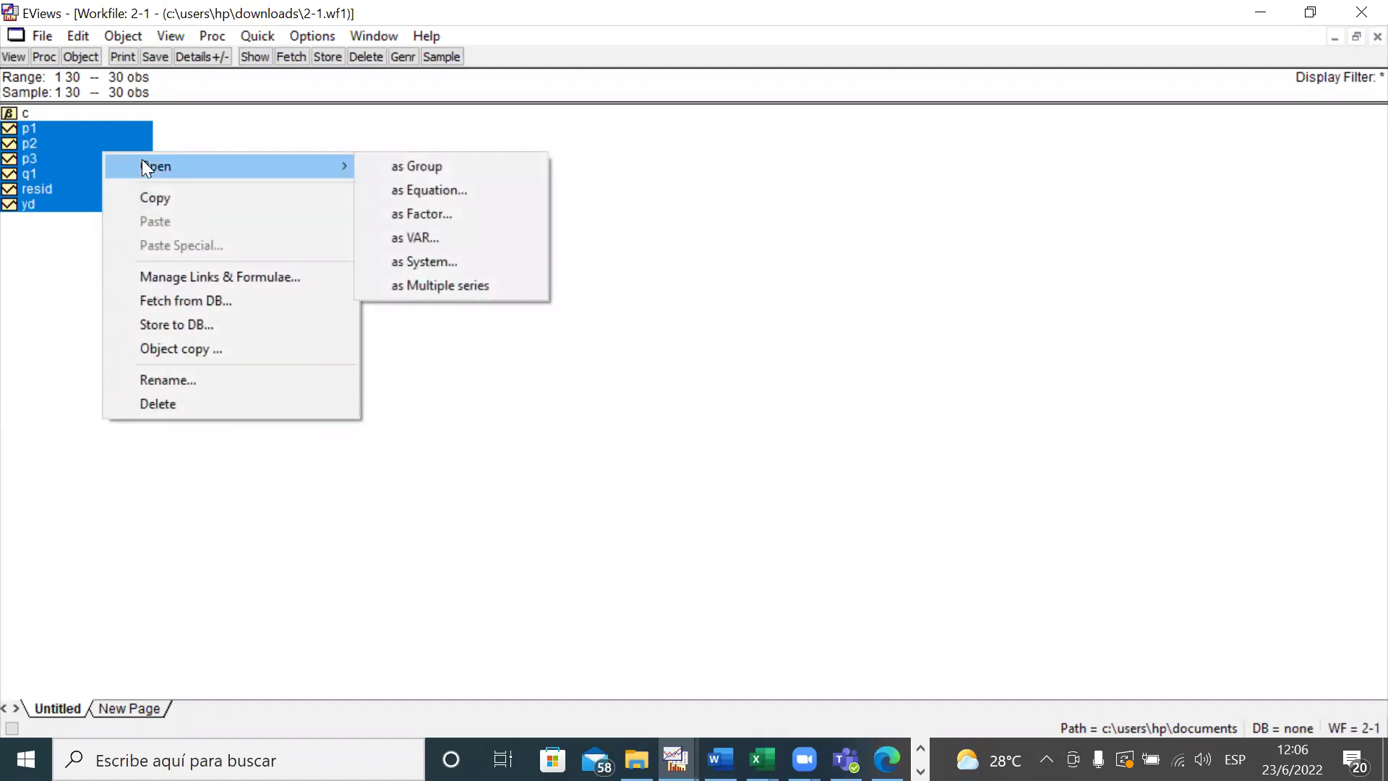
pyautogui.click(438, 170)
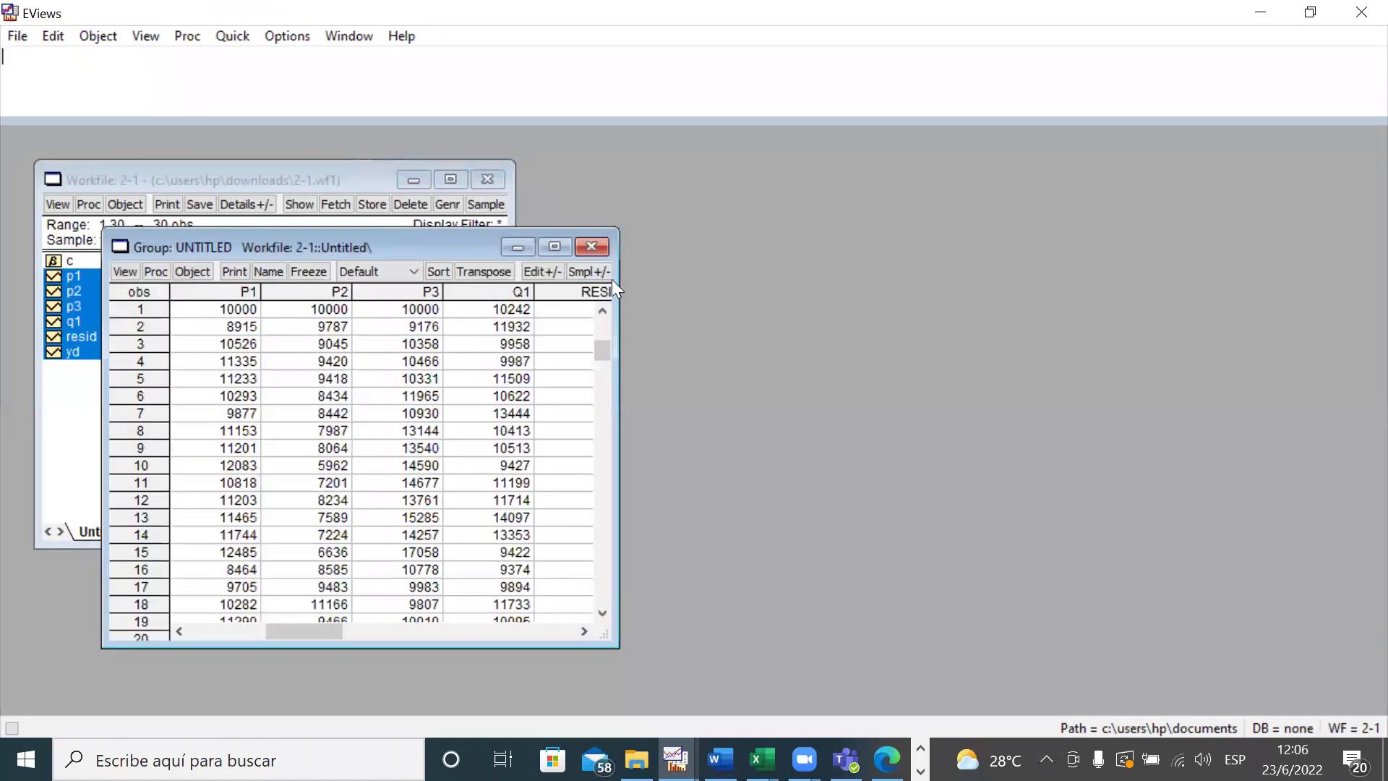
pyautogui.moveTo(614, 317); pyautogui.dragTo(745, 305)
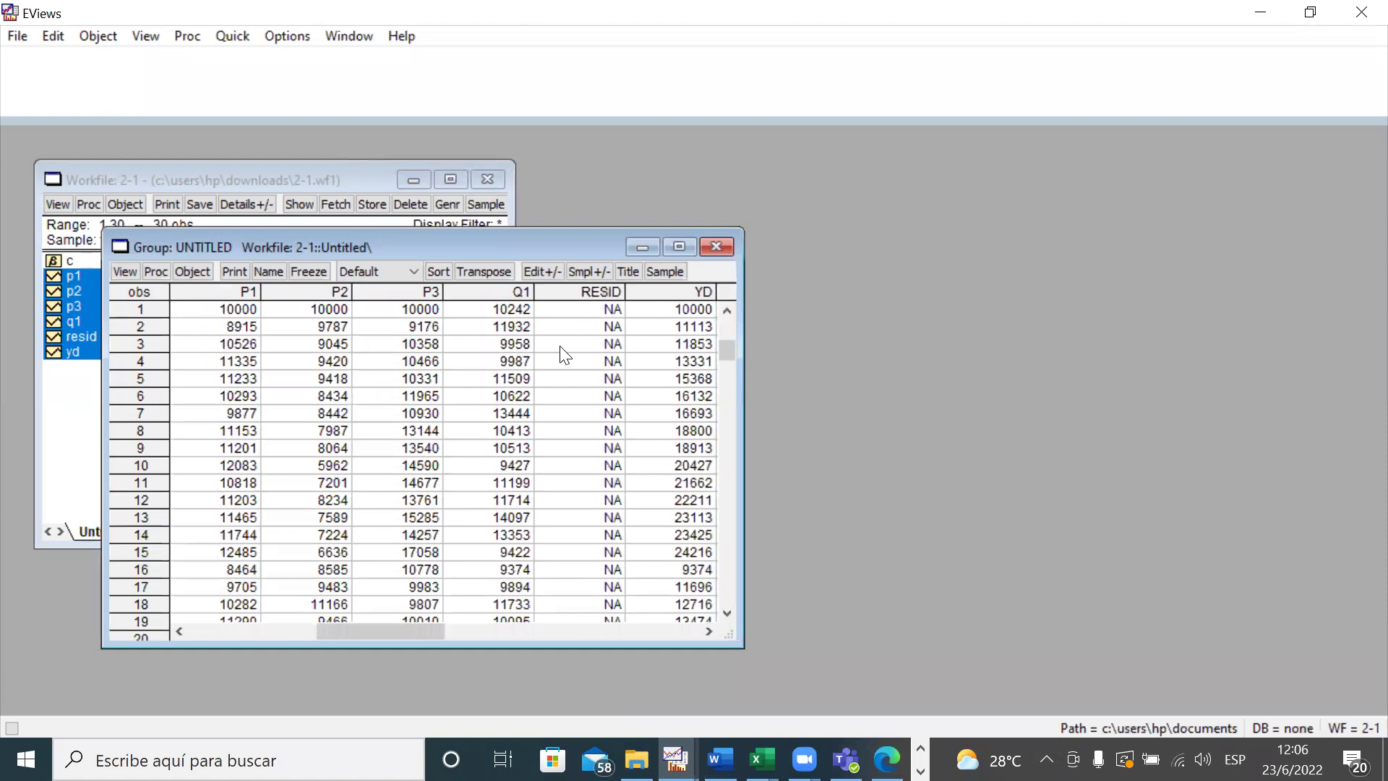
# - Look through the group's observations from the first to the last row and return to observation 1
pyautogui.click(602, 458)
pyautogui.press('Down')
pyautogui.press('Down')
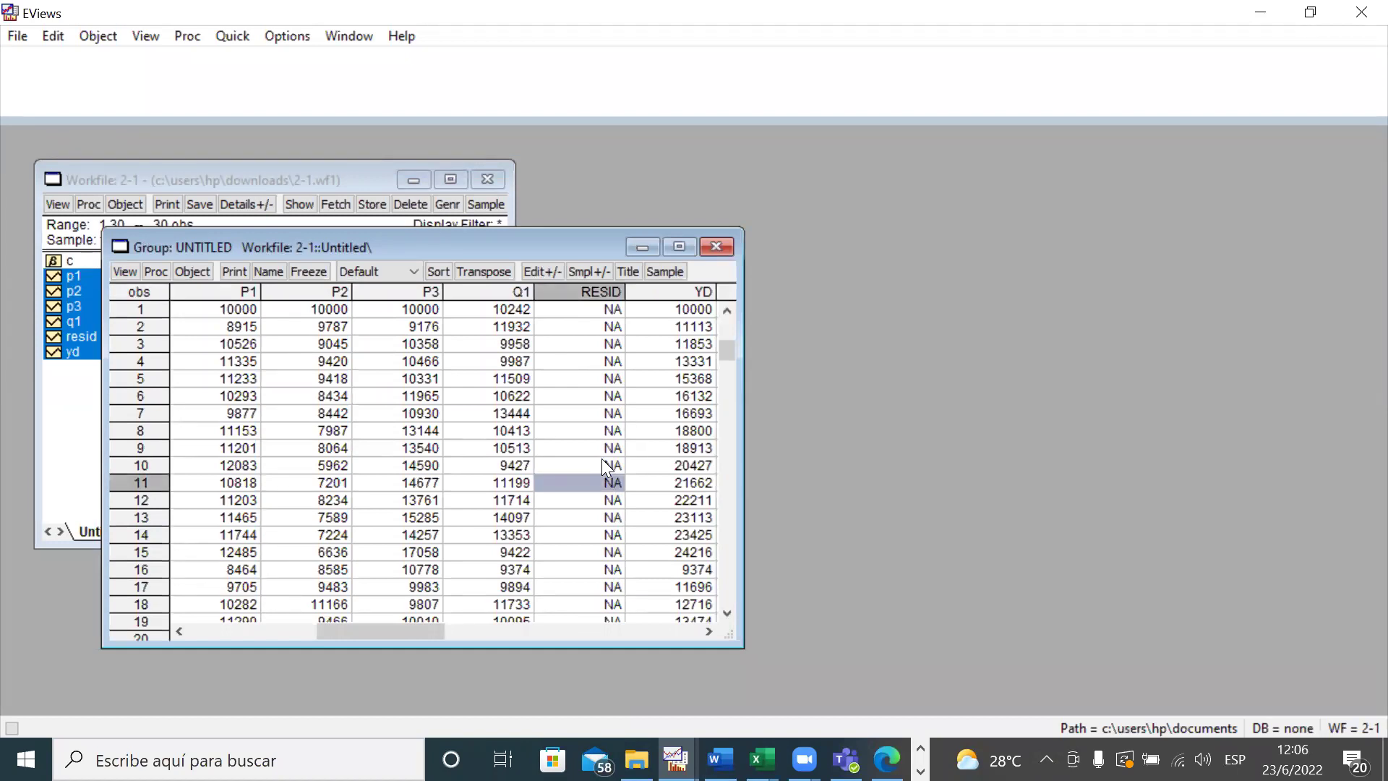
pyautogui.press('Down')
pyautogui.press('Down')
pyautogui.press('Down')
pyautogui.press('Down')
pyautogui.press('Down')
pyautogui.press('Down')
pyautogui.press('Down')
pyautogui.press('Down')
pyautogui.press('Down')
pyautogui.press('Down')
pyautogui.press('Down')
pyautogui.press('Down')
pyautogui.press('Down')
pyautogui.press('Down')
pyautogui.press('Down')
pyautogui.press('Down')
pyautogui.press('Down')
pyautogui.press('Down')
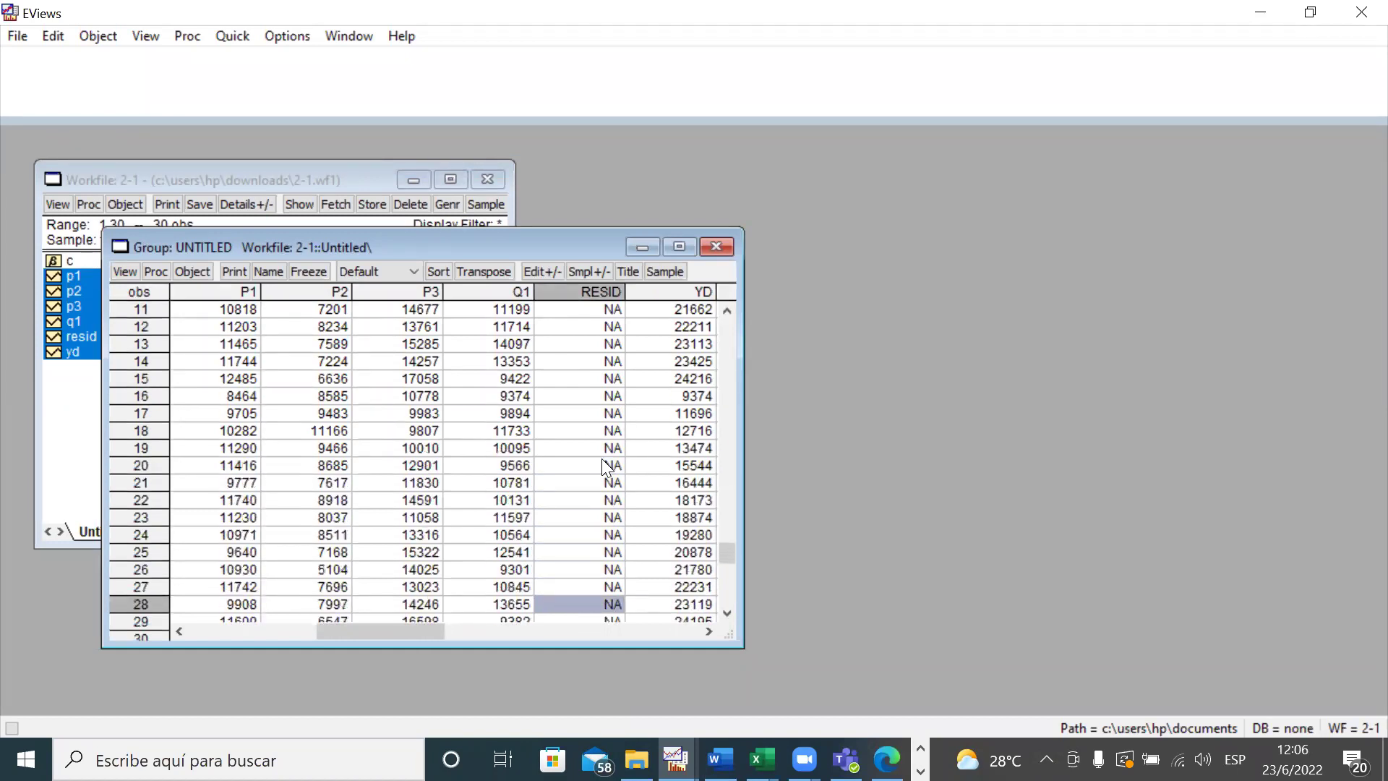
pyautogui.press('Up')
pyautogui.press('Up')
pyautogui.press('Up')
pyautogui.press('Up')
pyautogui.press('Up')
pyautogui.press('Up')
pyautogui.press('Up')
pyautogui.press('Up')
pyautogui.press('Up')
pyautogui.press('Up')
pyautogui.press('Up')
pyautogui.press('Up')
pyautogui.press('Up')
pyautogui.press('Up')
pyautogui.press('Up')
pyautogui.press('Up')
pyautogui.press('Up')
pyautogui.press('Up')
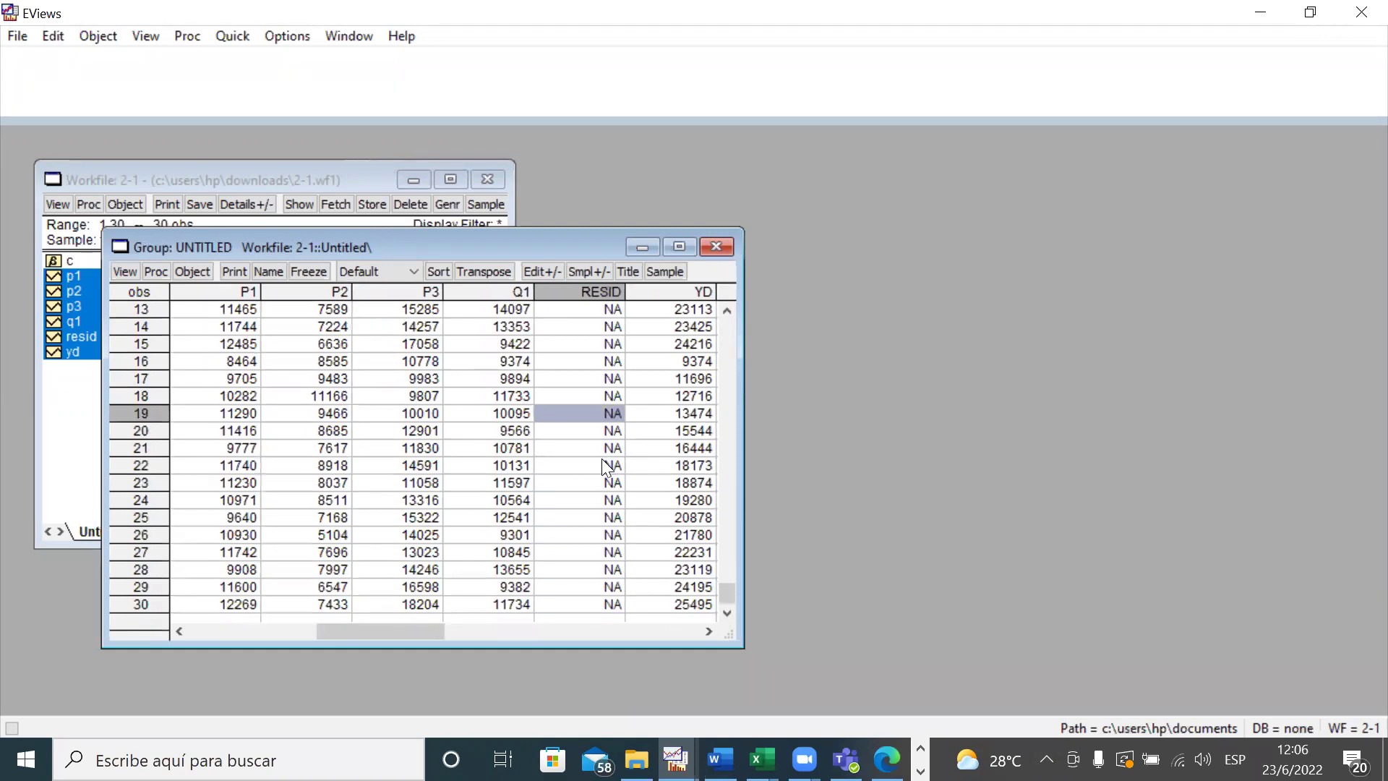
pyautogui.press('Up')
pyautogui.press('Up')
pyautogui.press('Up')
pyautogui.press('Up')
pyautogui.press('Up')
pyautogui.press('Up')
pyautogui.press('Up')
pyautogui.press('Up')
pyautogui.press('Up')
pyautogui.press('Up')
pyautogui.press('Up')
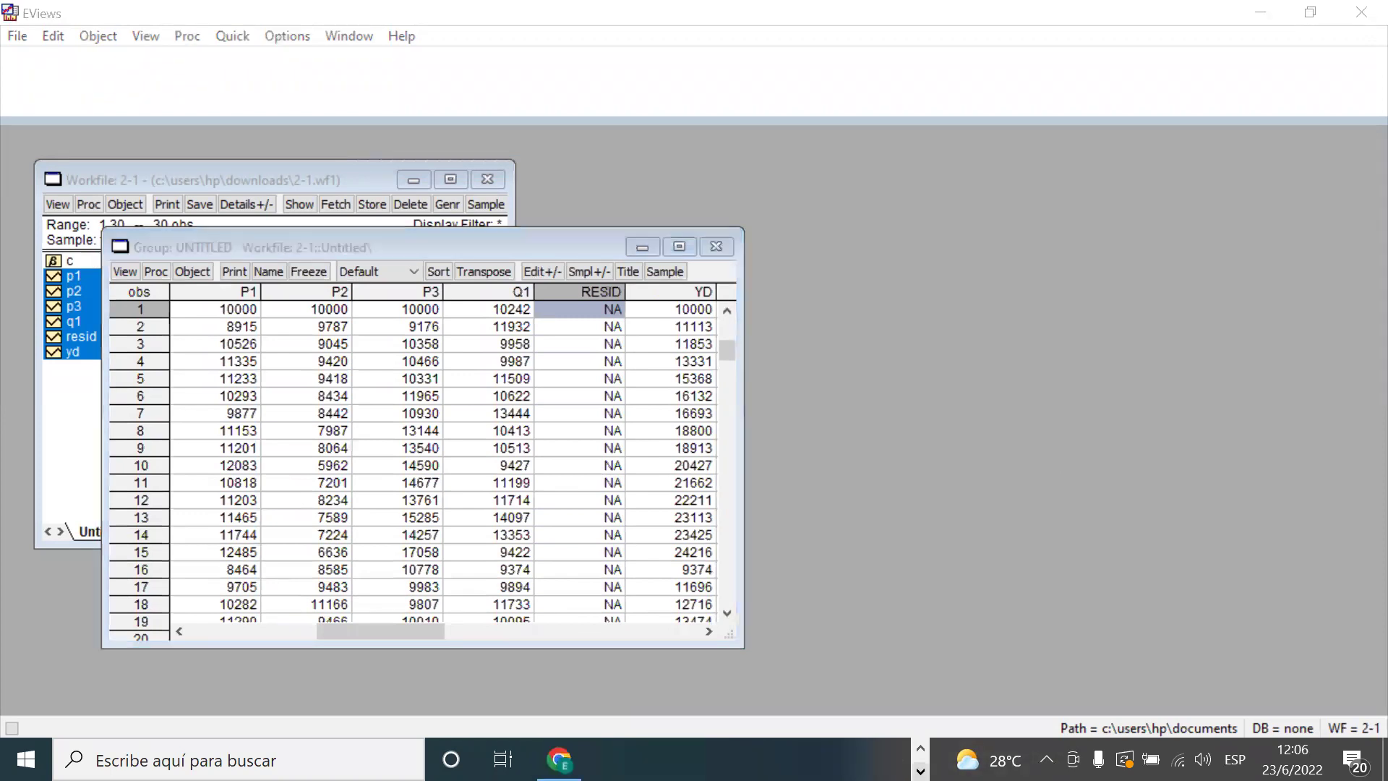
# - Switch to the textbook PDF in Edge and read the solution of problem 2.1 on the logarithmic model and its least-squares fit
pyautogui.click(920, 747)
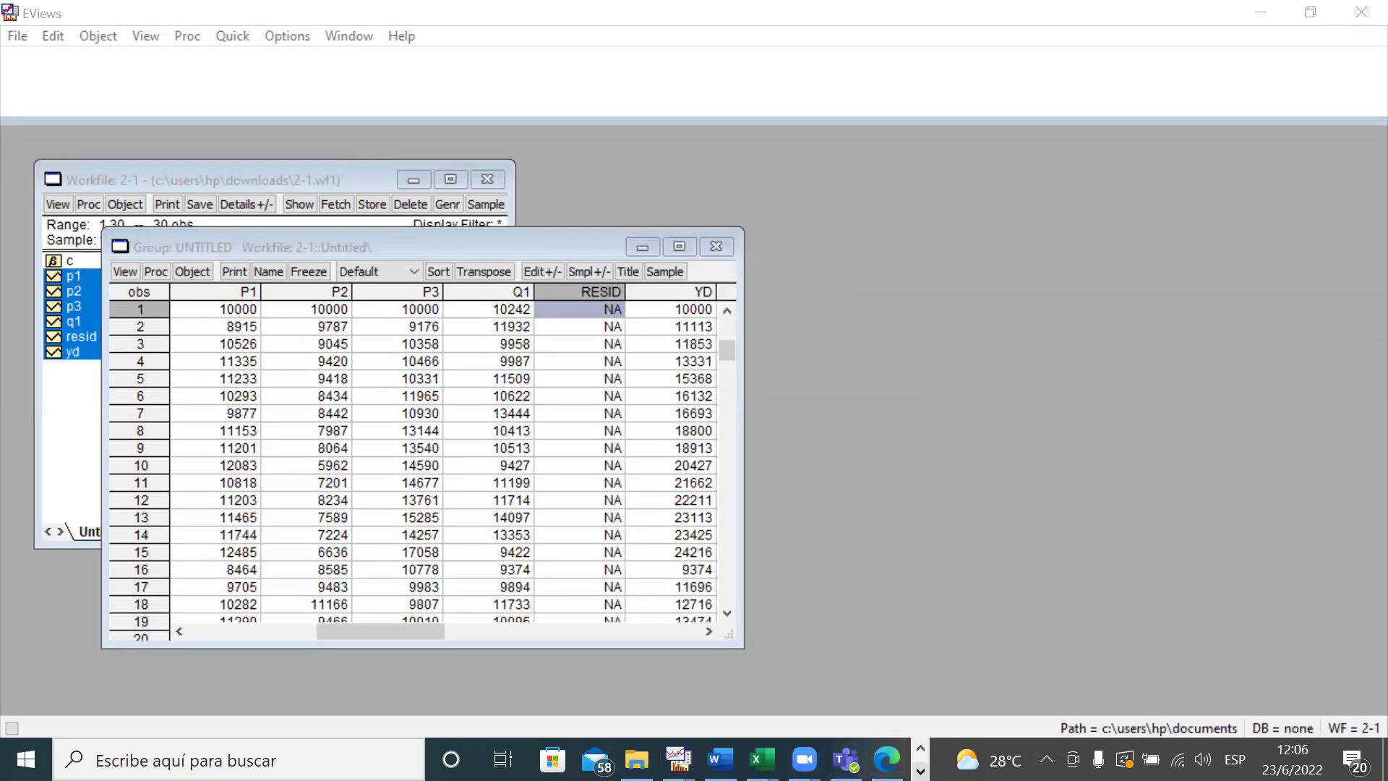
pyautogui.click(920, 771)
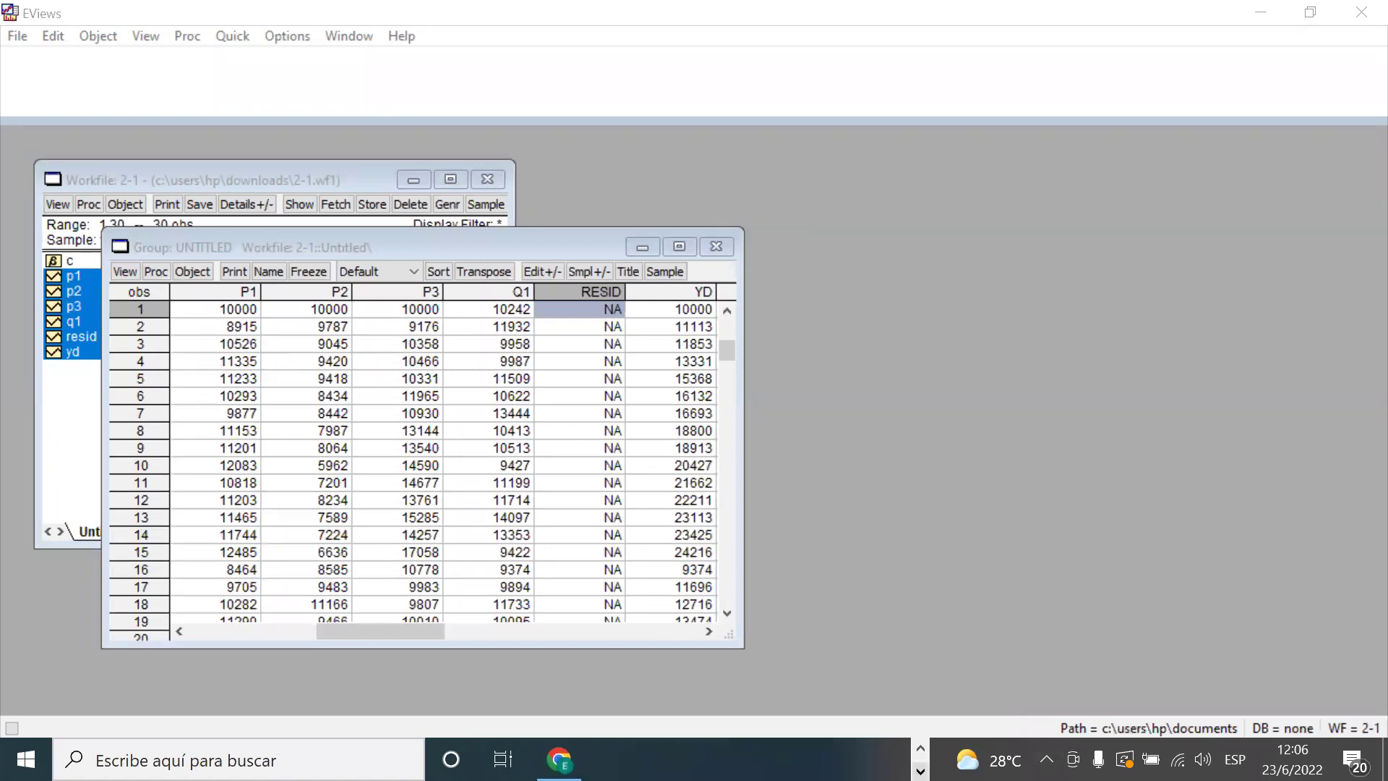
pyautogui.click(920, 748)
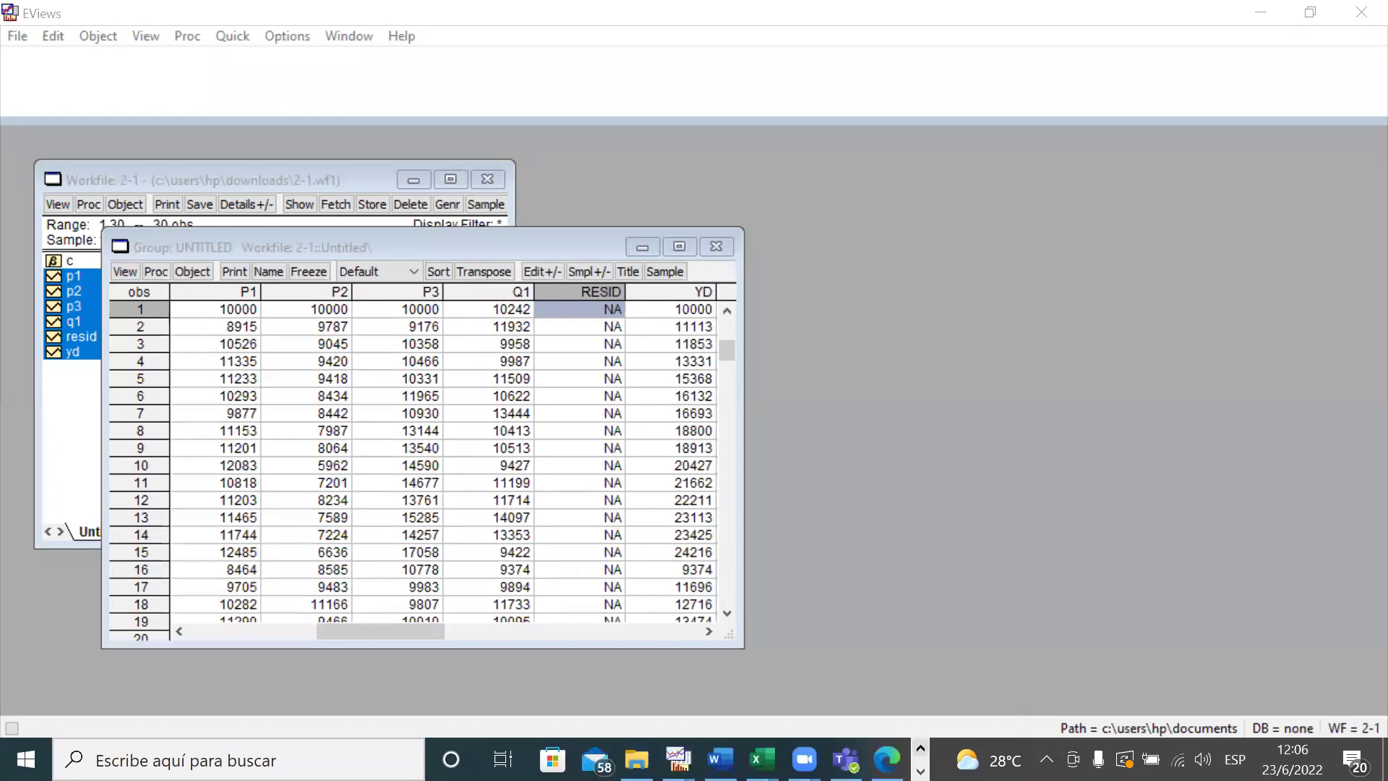
pyautogui.click(887, 759)
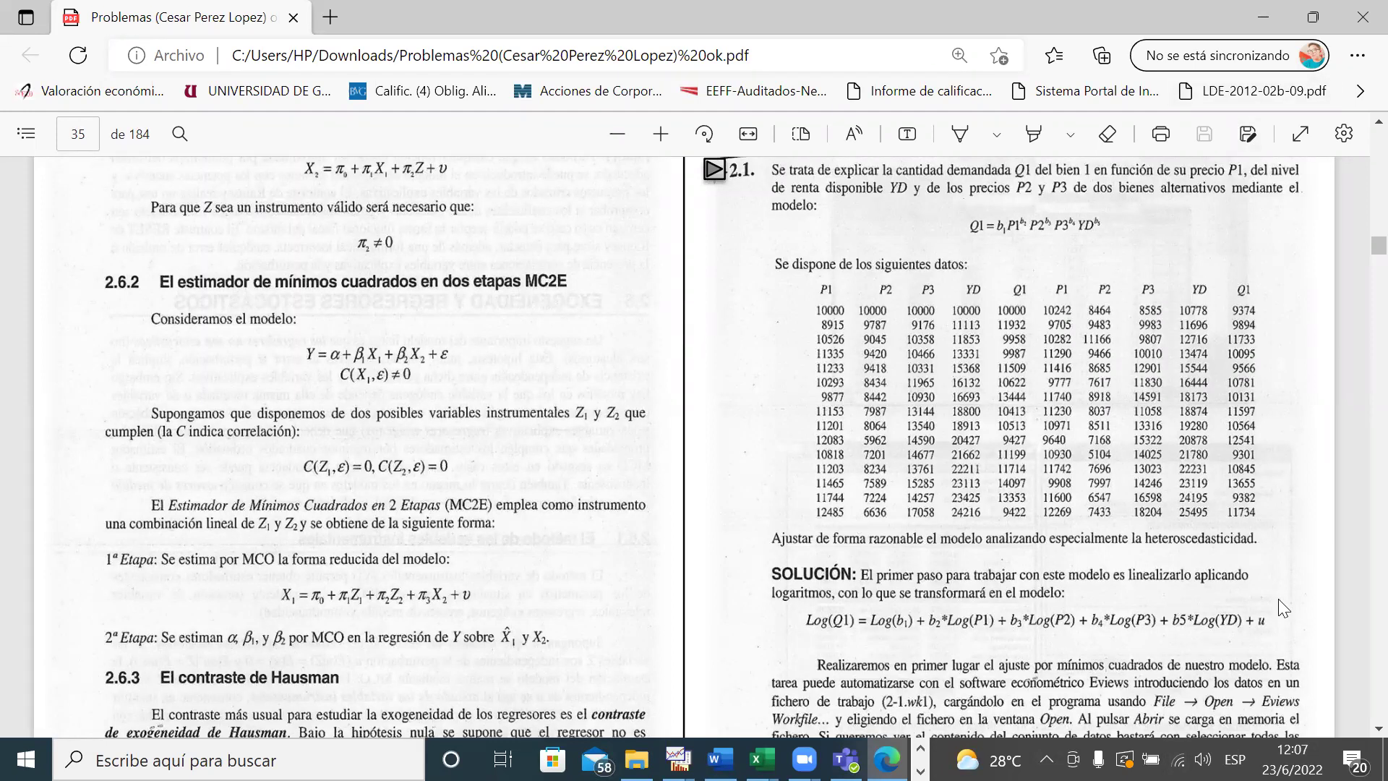
pyautogui.scroll(-1, 1277, 598)
pyautogui.scroll(-1, 1040, 542)
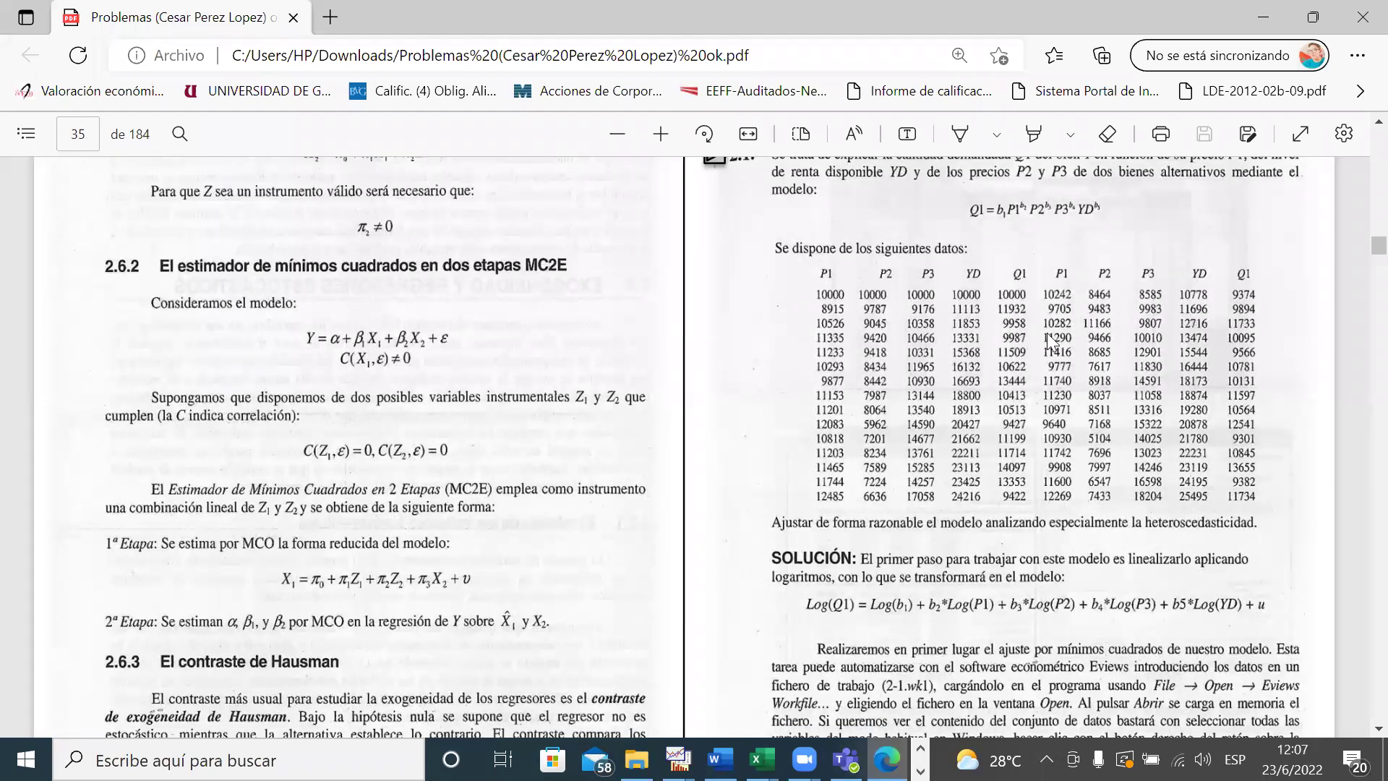
pyautogui.scroll(-1, 1035, 416)
pyautogui.scroll(-1, 1035, 416)
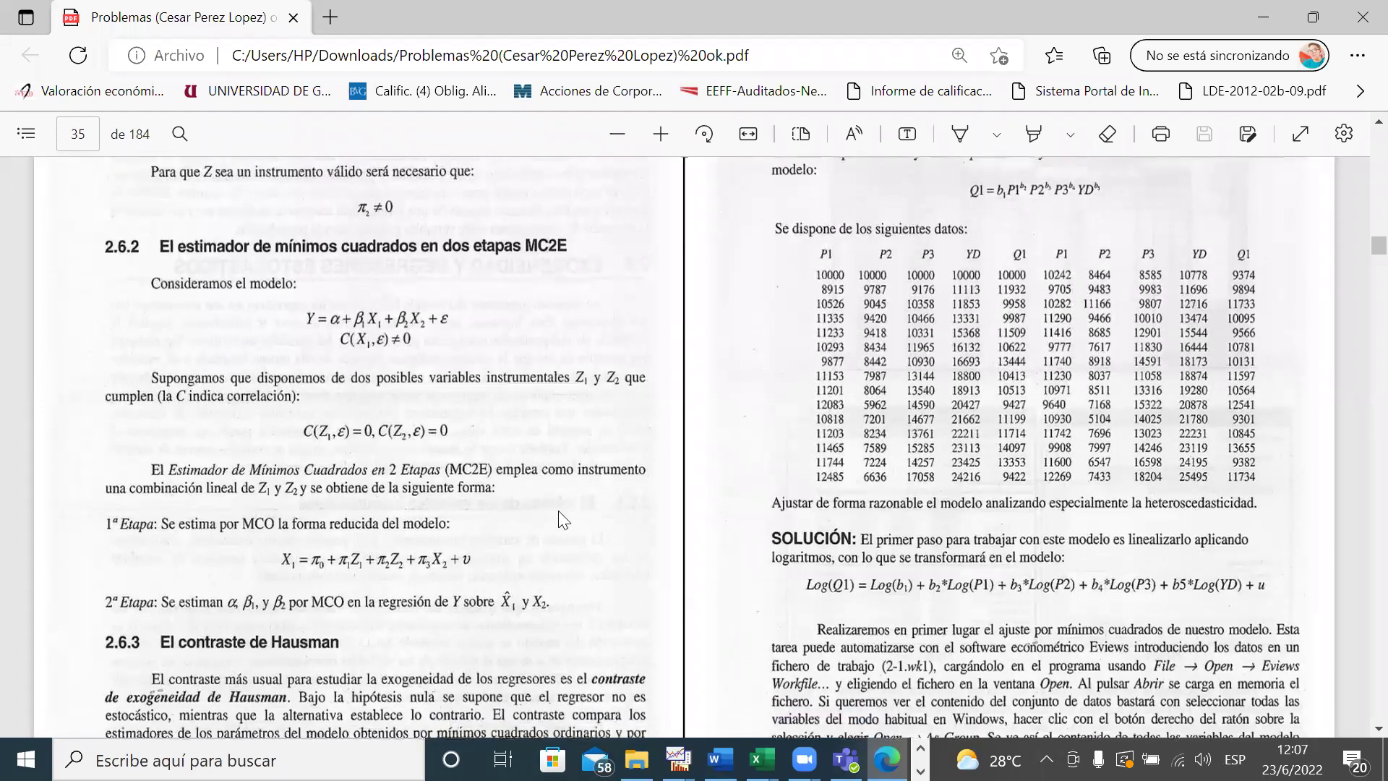
pyautogui.scroll(-1, 808, 558)
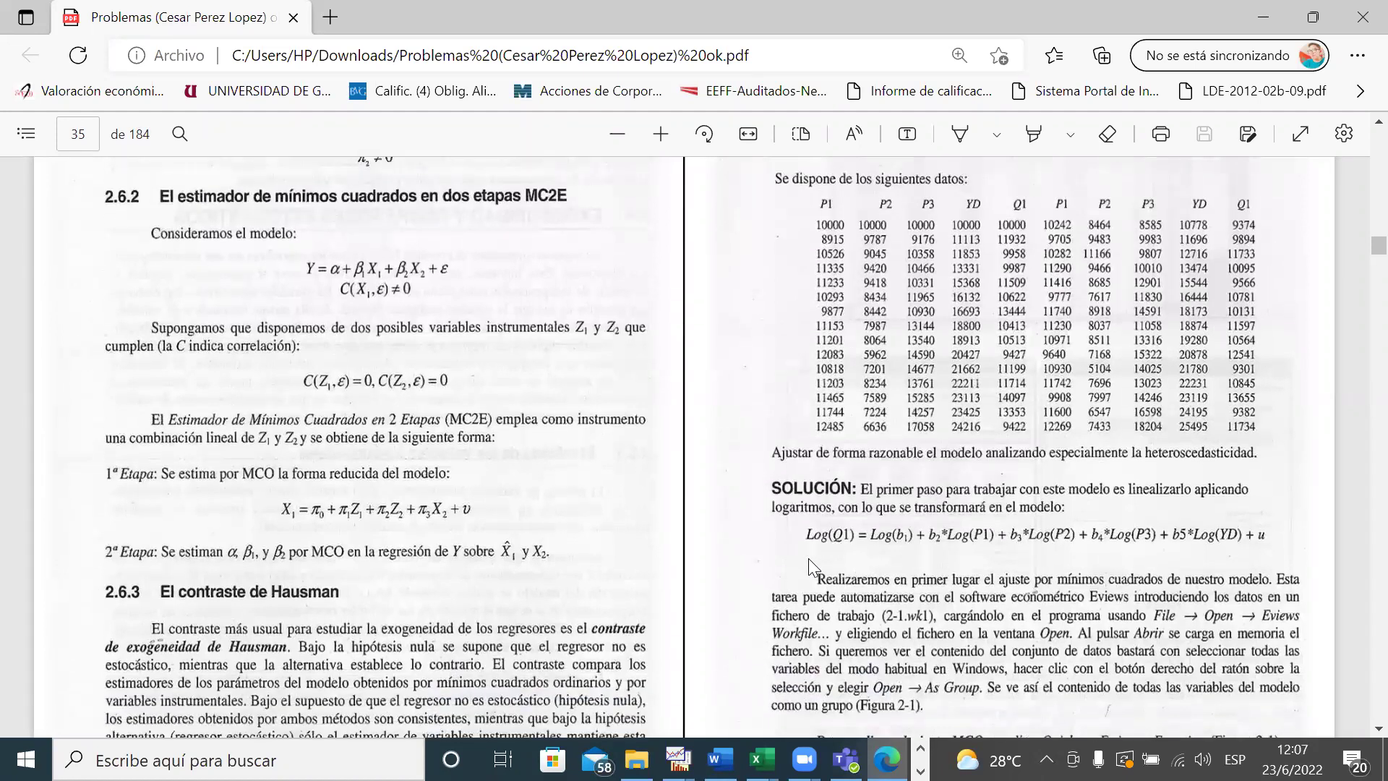
pyautogui.scroll(-3, 808, 558)
pyautogui.scroll(-1, 808, 558)
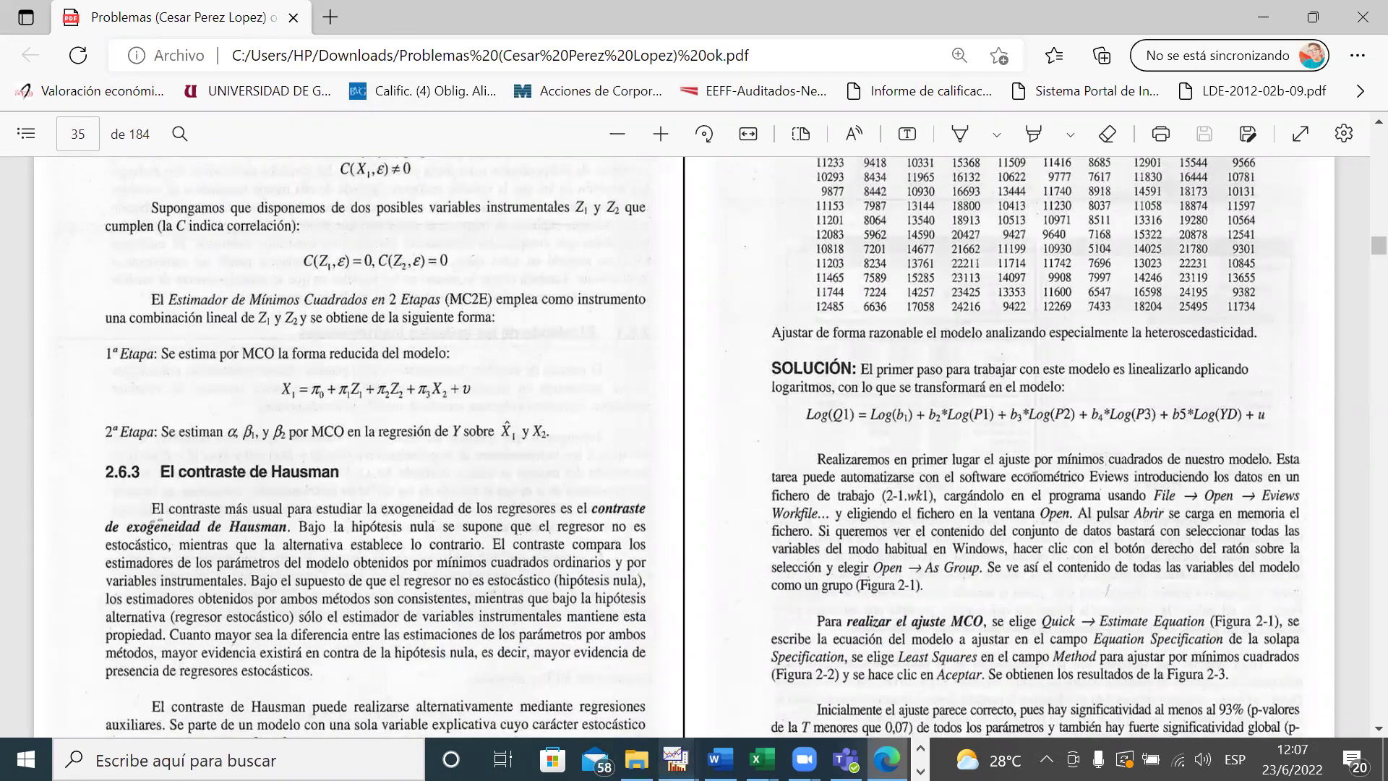
# - Switch back to the EViews window with workfile 2-1 and close its untitled group, deleting it
pyautogui.click(676, 758)
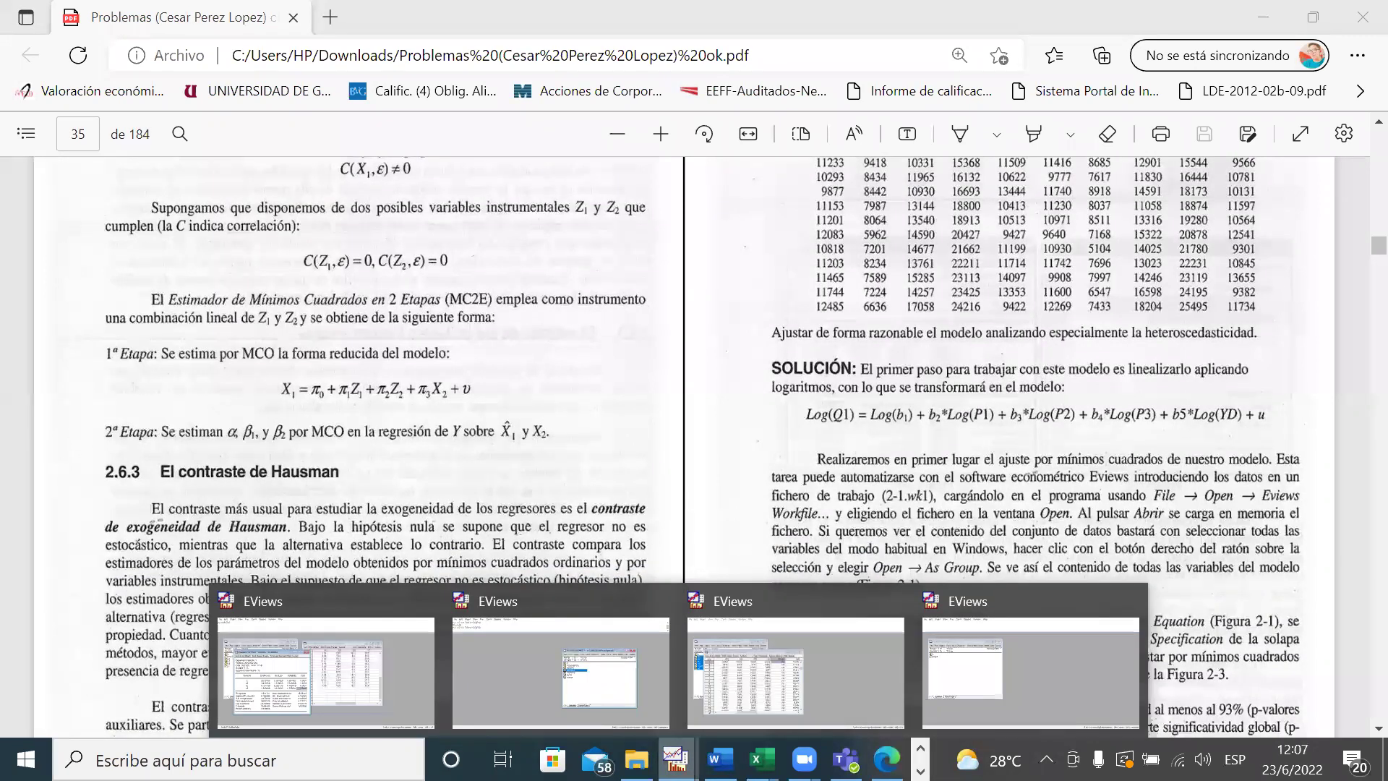
pyautogui.click(1016, 658)
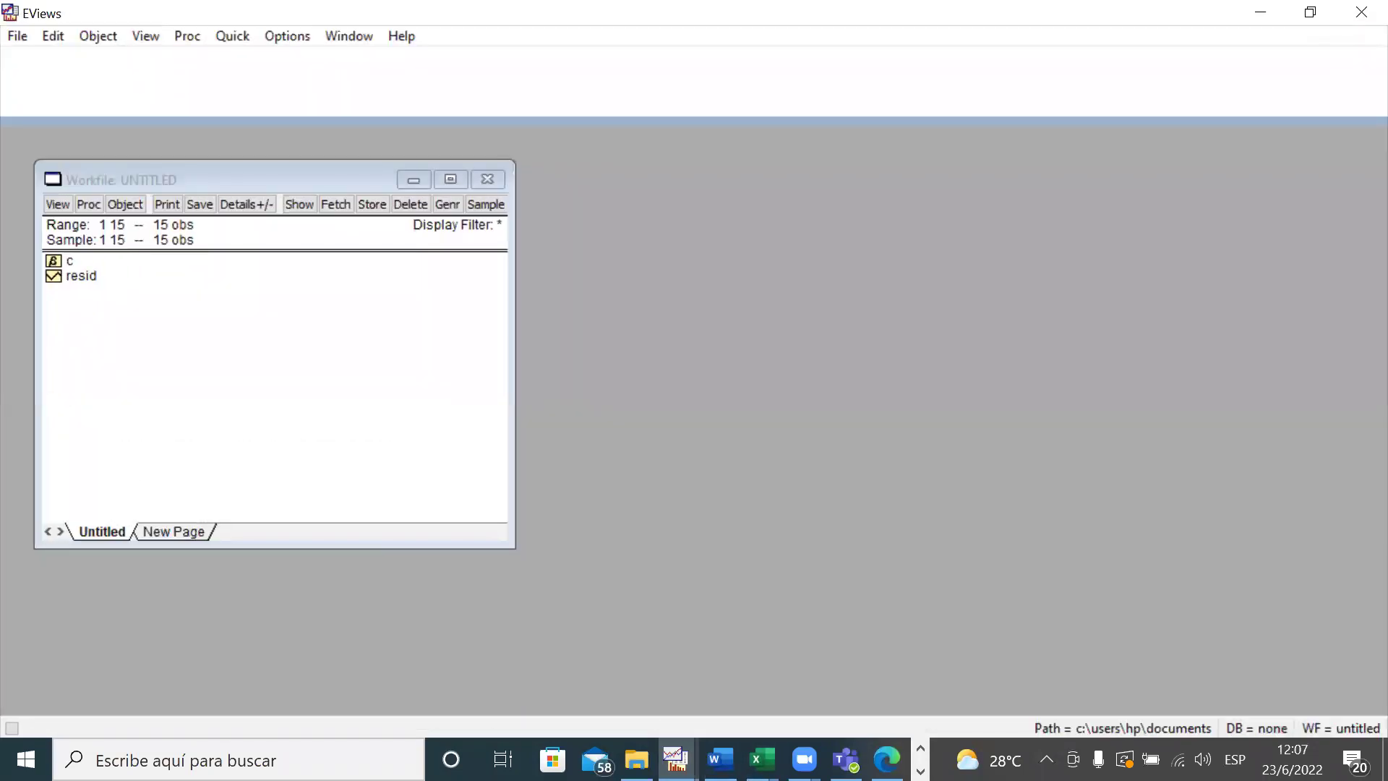
pyautogui.moveTo(677, 759)
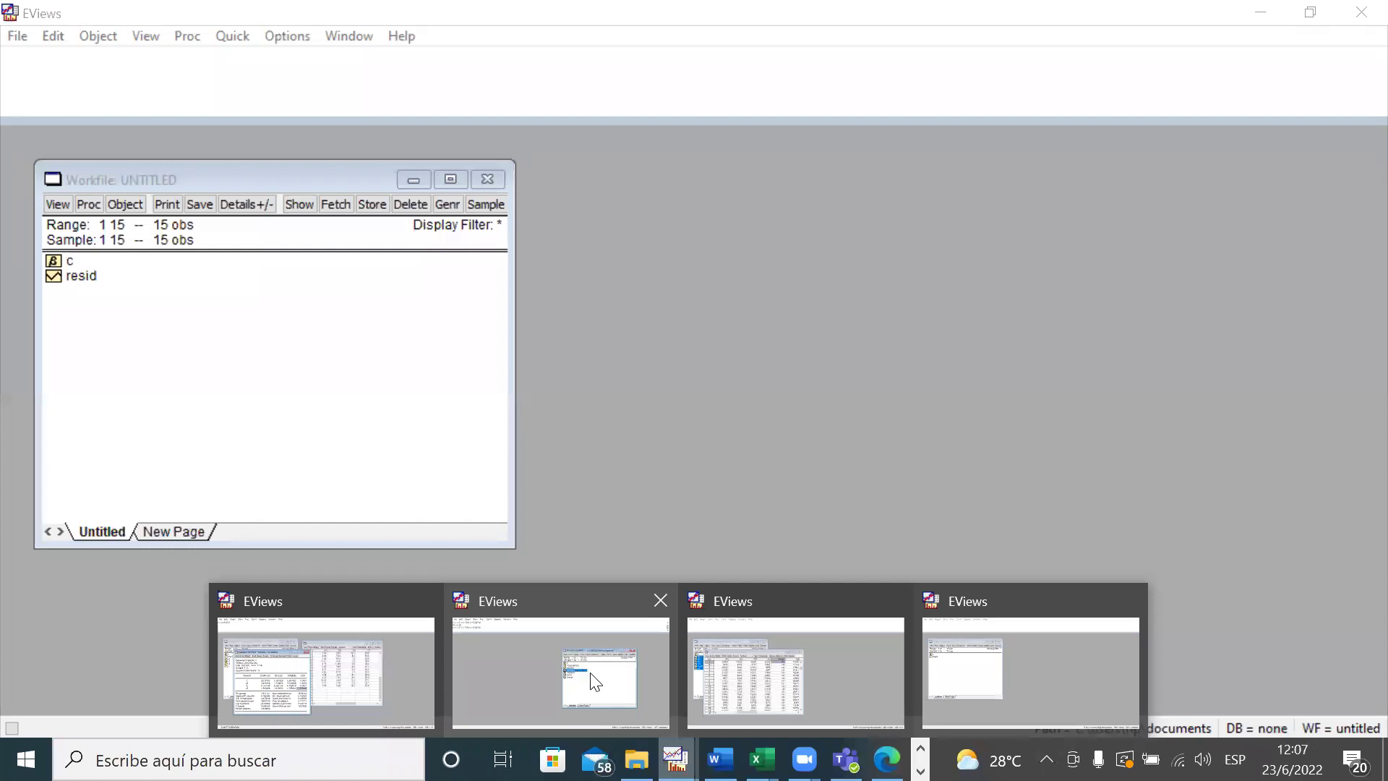
pyautogui.click(799, 693)
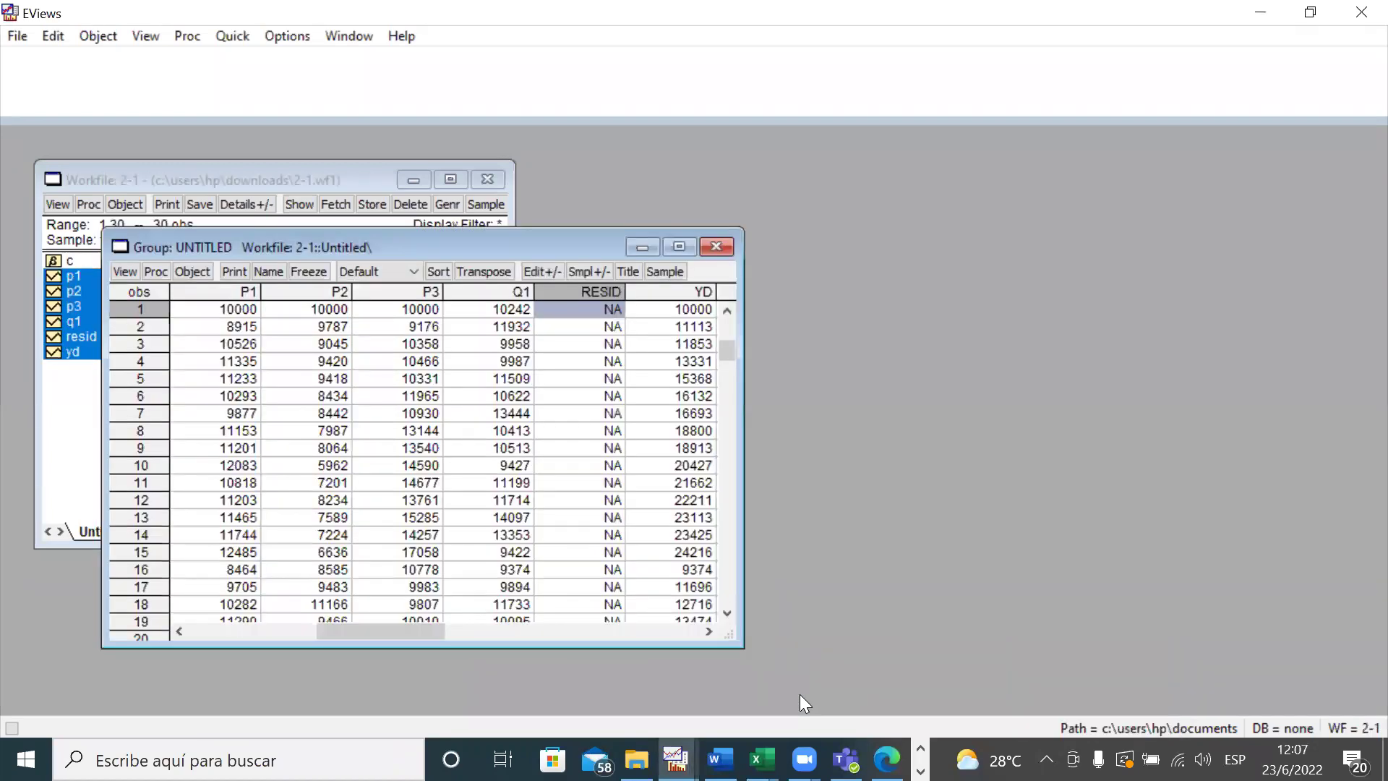
pyautogui.click(714, 247)
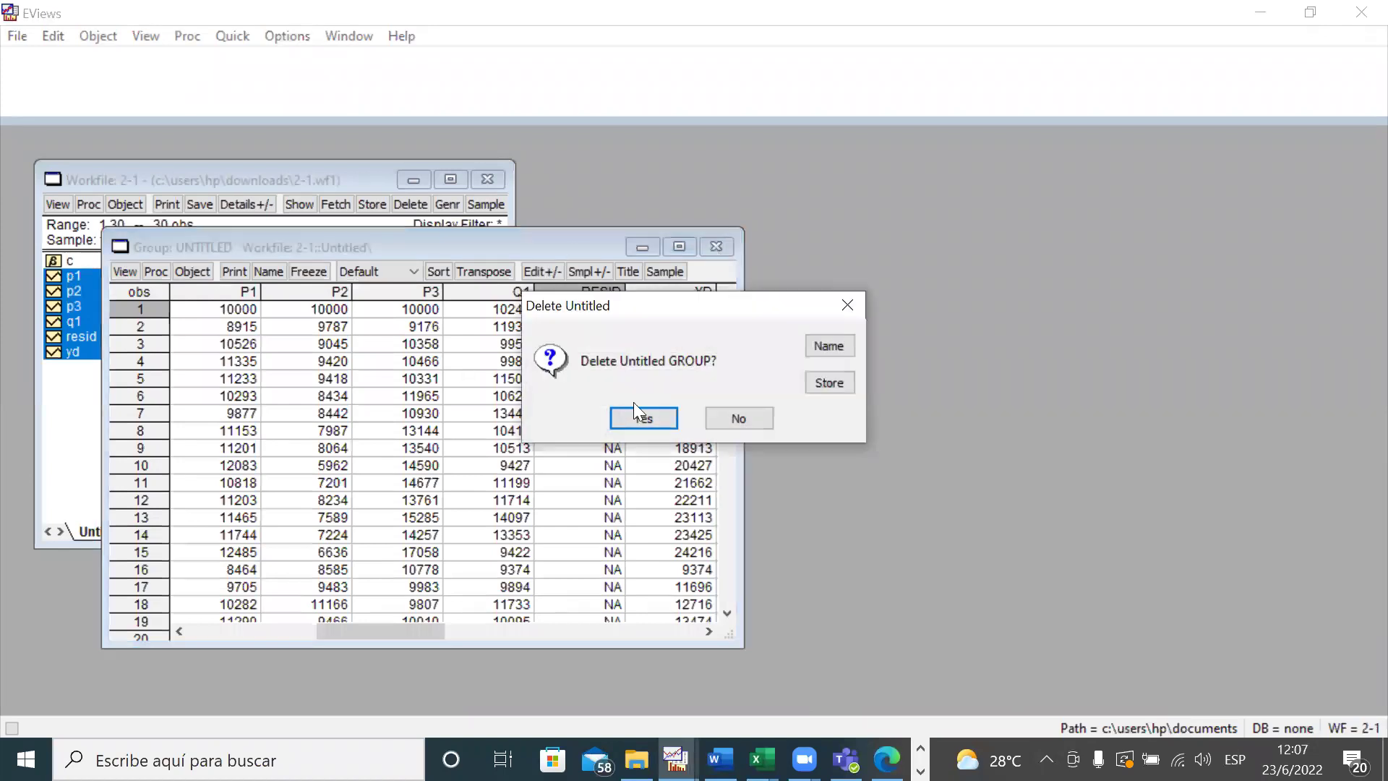
pyautogui.click(649, 417)
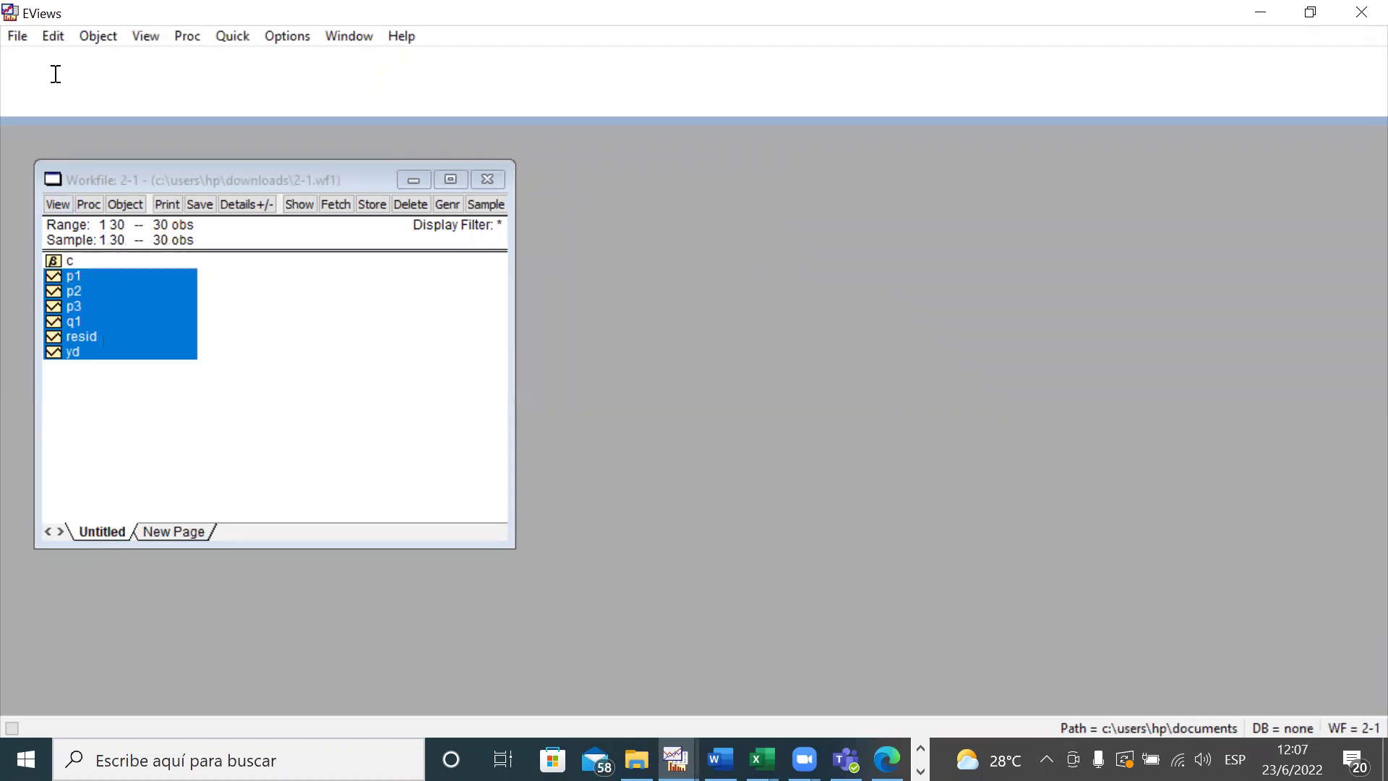
# - Write the least-squares command LS LOG(Y) C LOG(P1) LOG(P2) LOG(P3) LOG(YD), without running it
pyautogui.write('LS LOG(Y)  C LOG(P1')
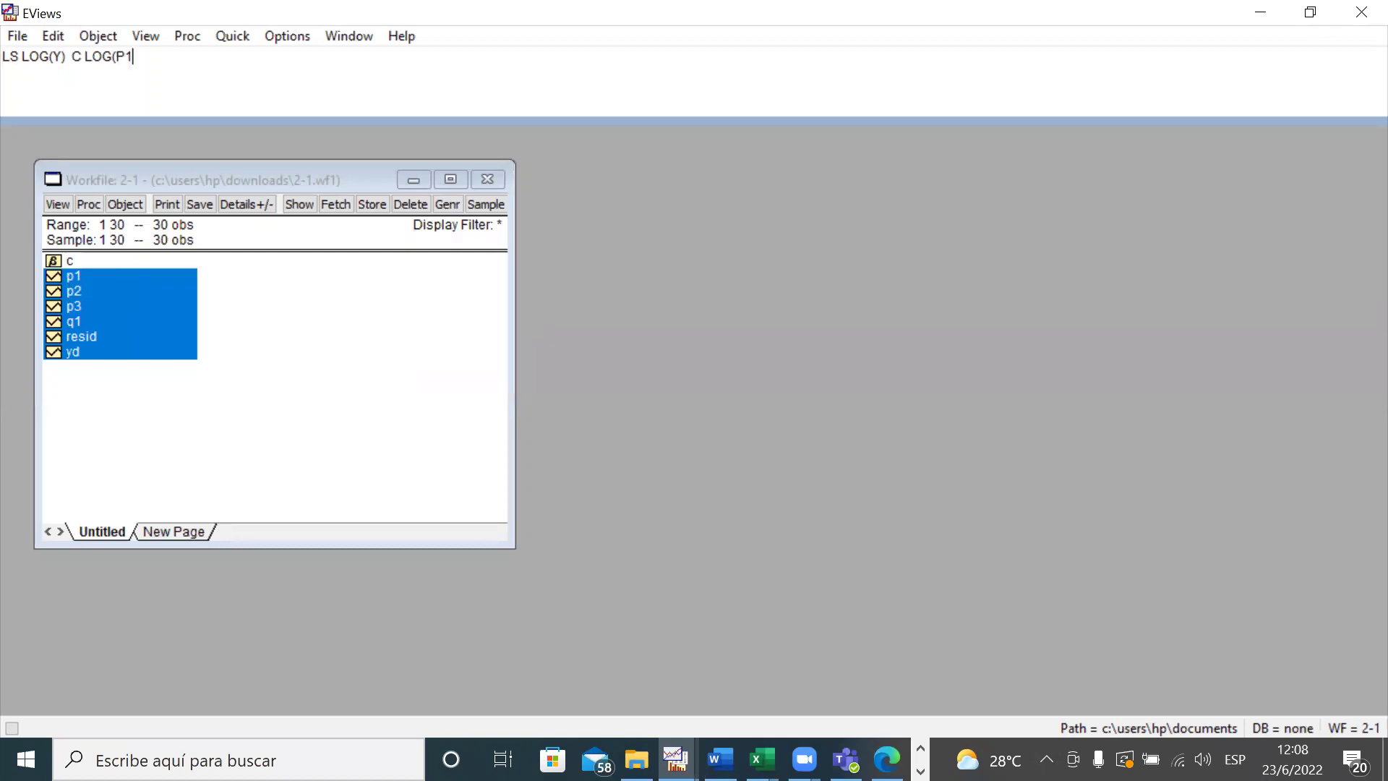
pyautogui.write(')')
pyautogui.write(' LOG')
pyautogui.write('(P2')
pyautogui.write(')')
pyautogui.write(' LOG(')
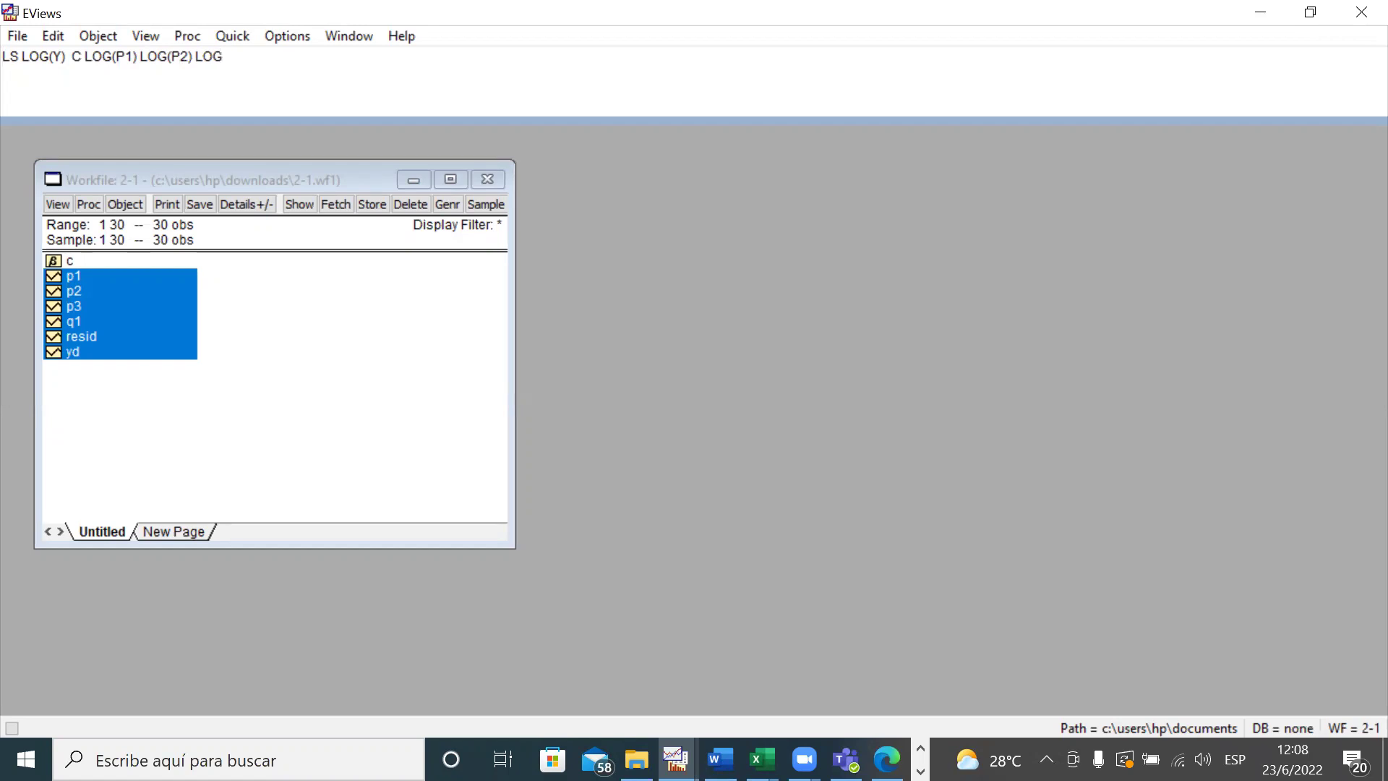
pyautogui.write('P3)')
pyautogui.write(' LOG')
pyautogui.write('/YD(')
pyautogui.press('BackSpace')
pyautogui.press('BackSpace')
pyautogui.press('BackSpace')
pyautogui.press('BackSpace')
pyautogui.write('(YD)')
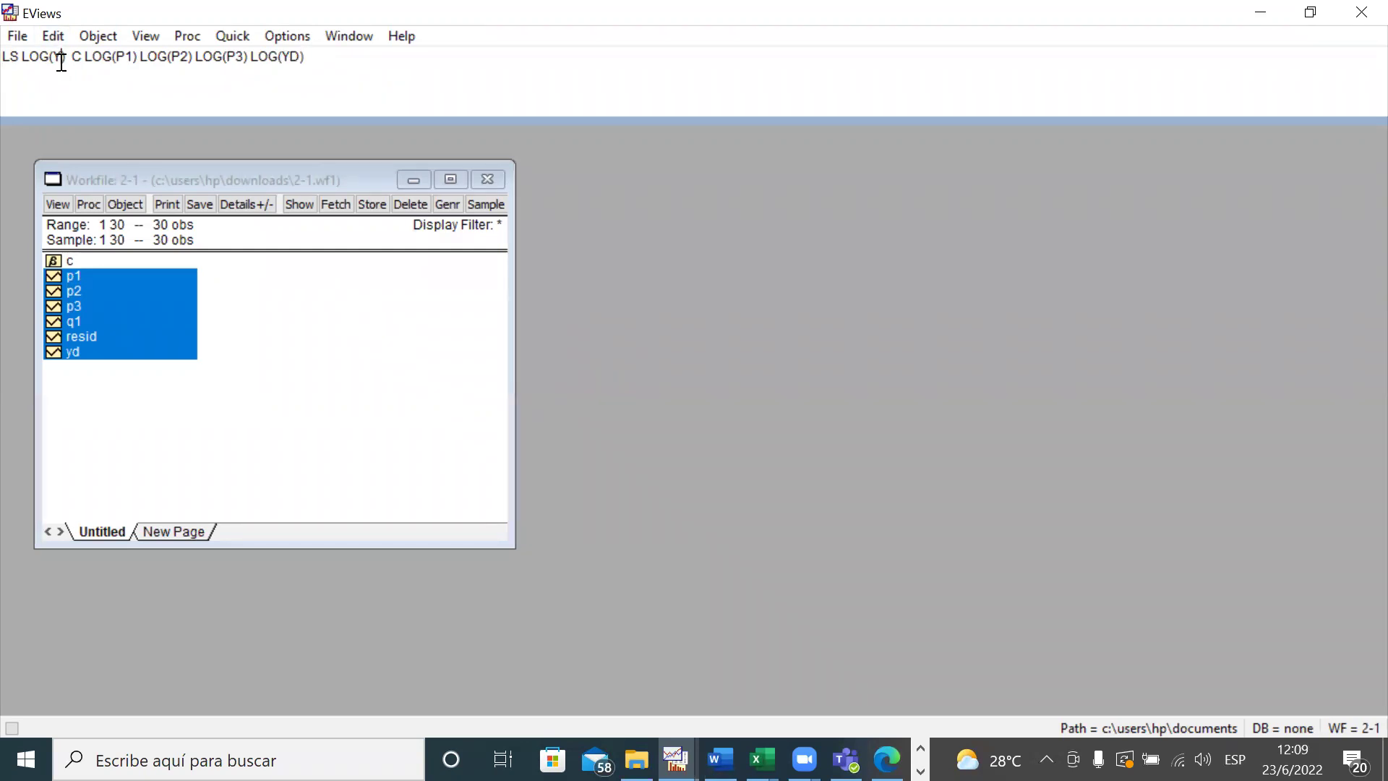
# - Change the command's dependent variable to LOG(Q1) and run the least-squares estimation
pyautogui.click(60, 63)
pyautogui.press('BackSpace')
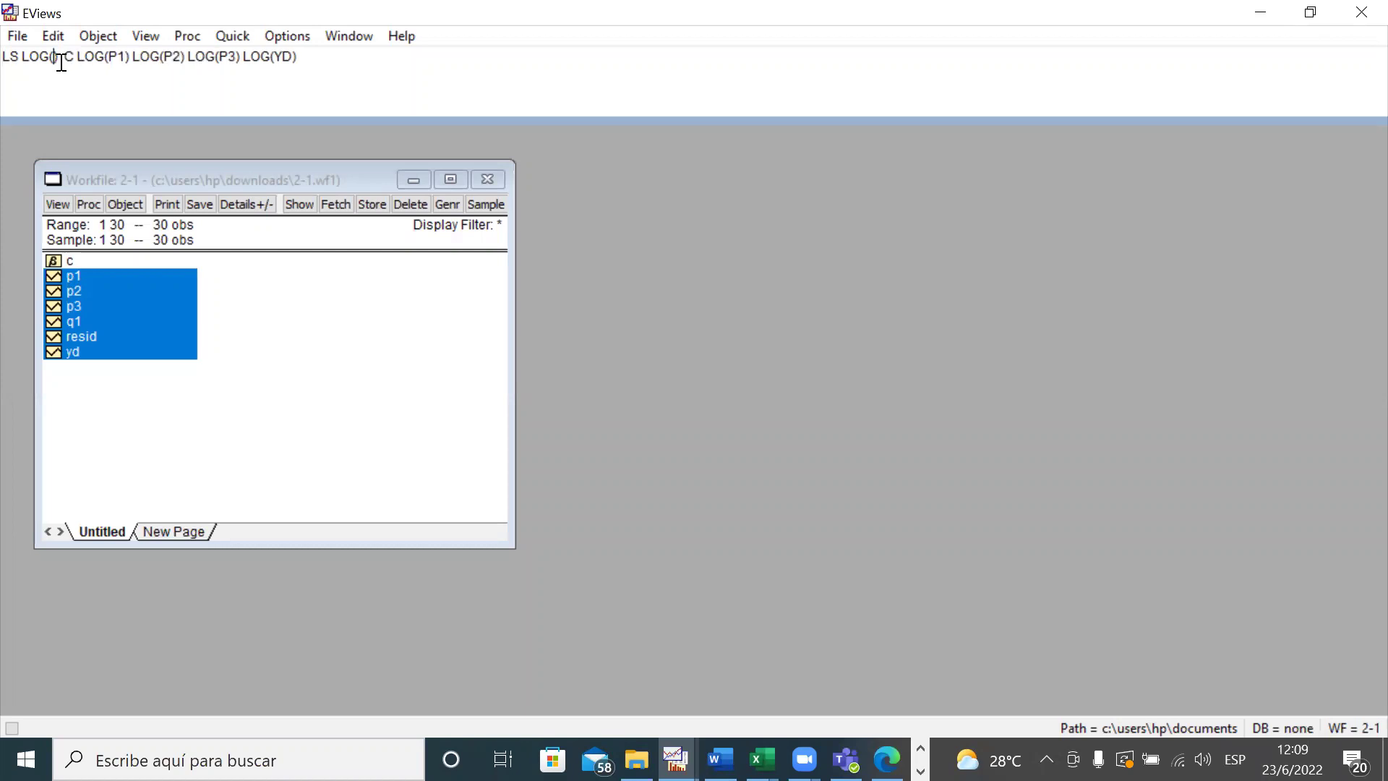
pyautogui.write('Q1')
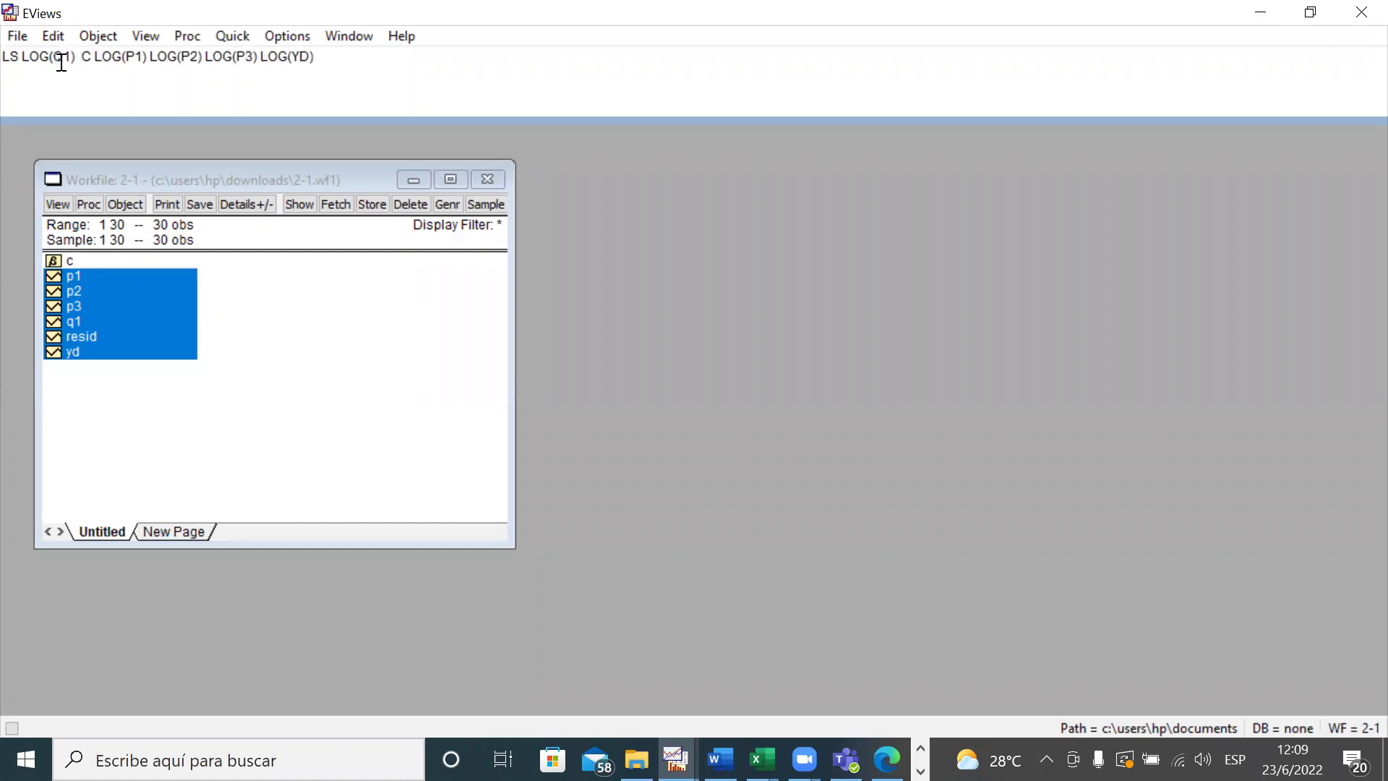
pyautogui.click(342, 55)
pyautogui.press('Return')
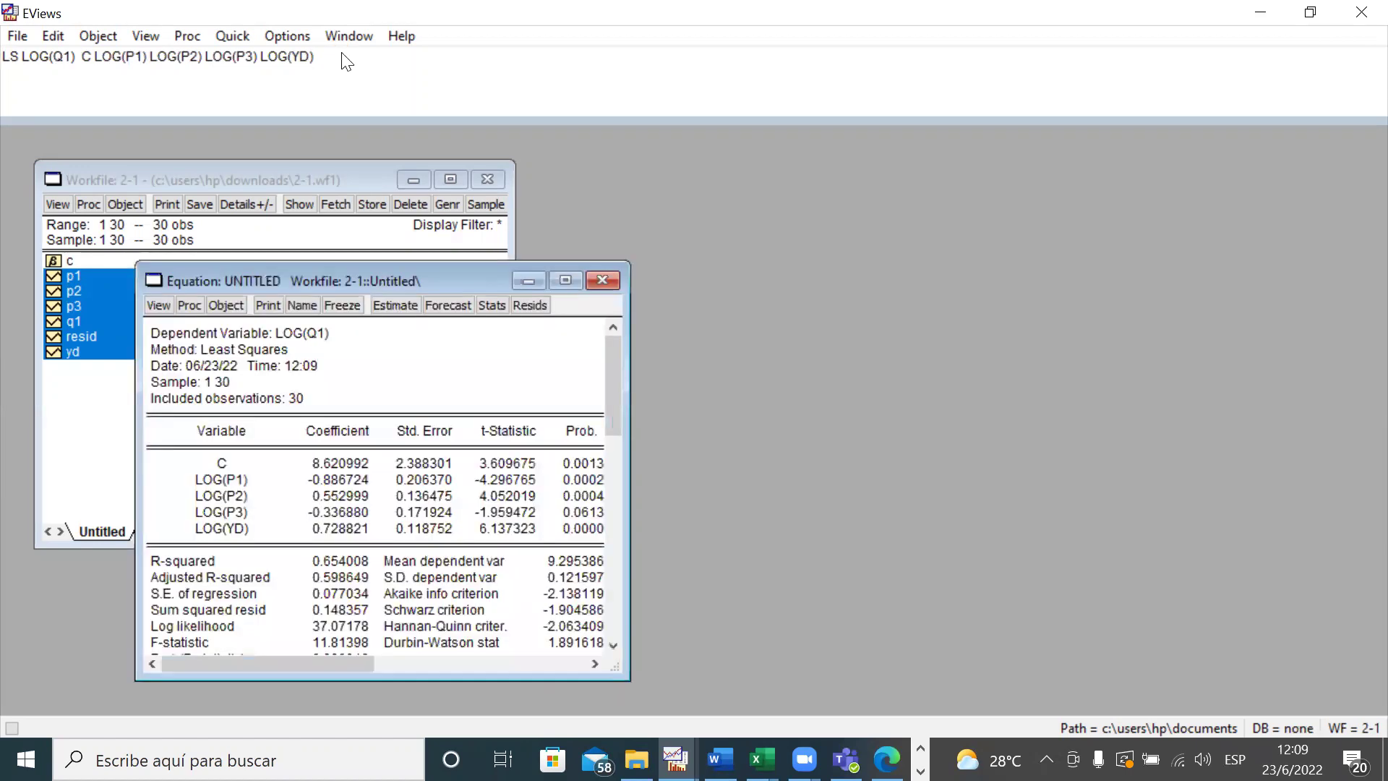
# - Store the estimated equation in the workfile as EQ01 and place its enlarged window beside the workfile window
pyautogui.moveTo(629, 261); pyautogui.dragTo(833, 196)
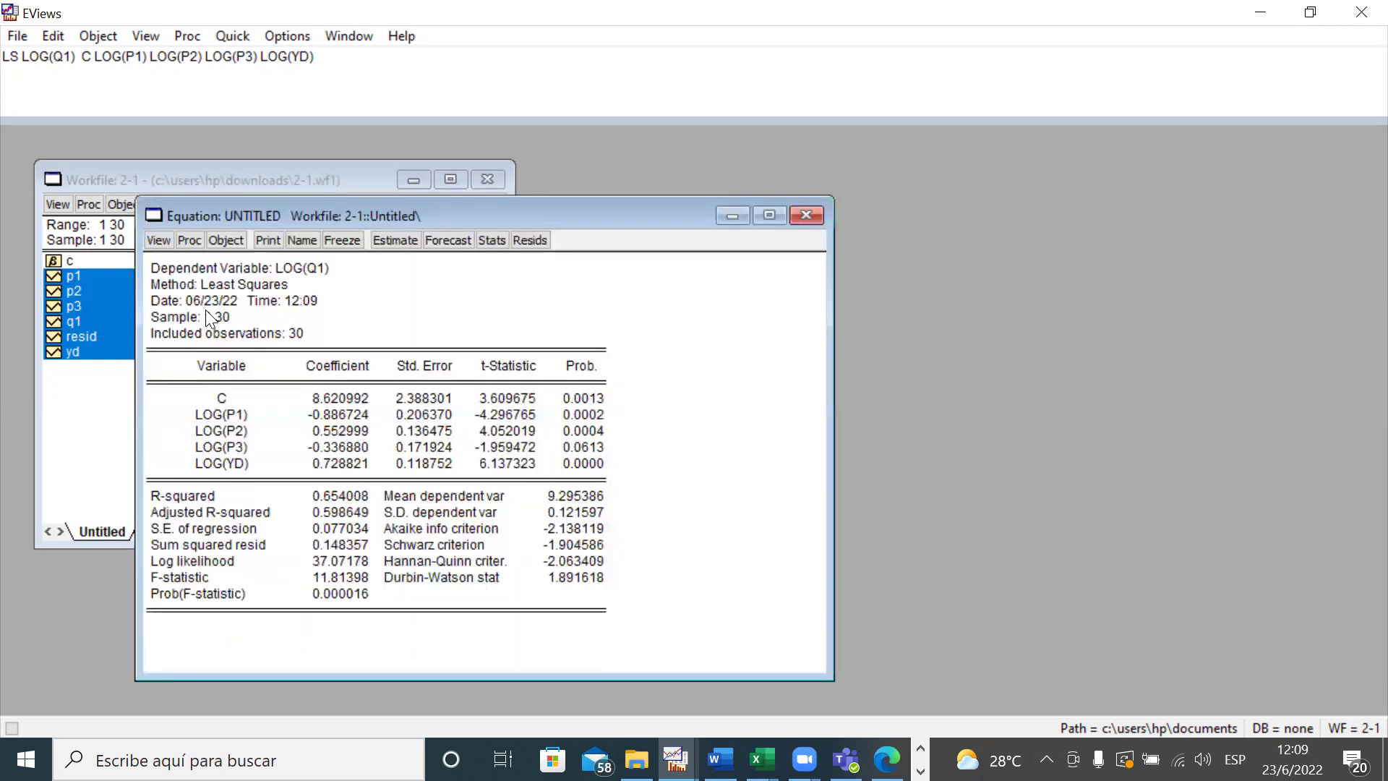
pyautogui.click(308, 237)
pyautogui.click(637, 448)
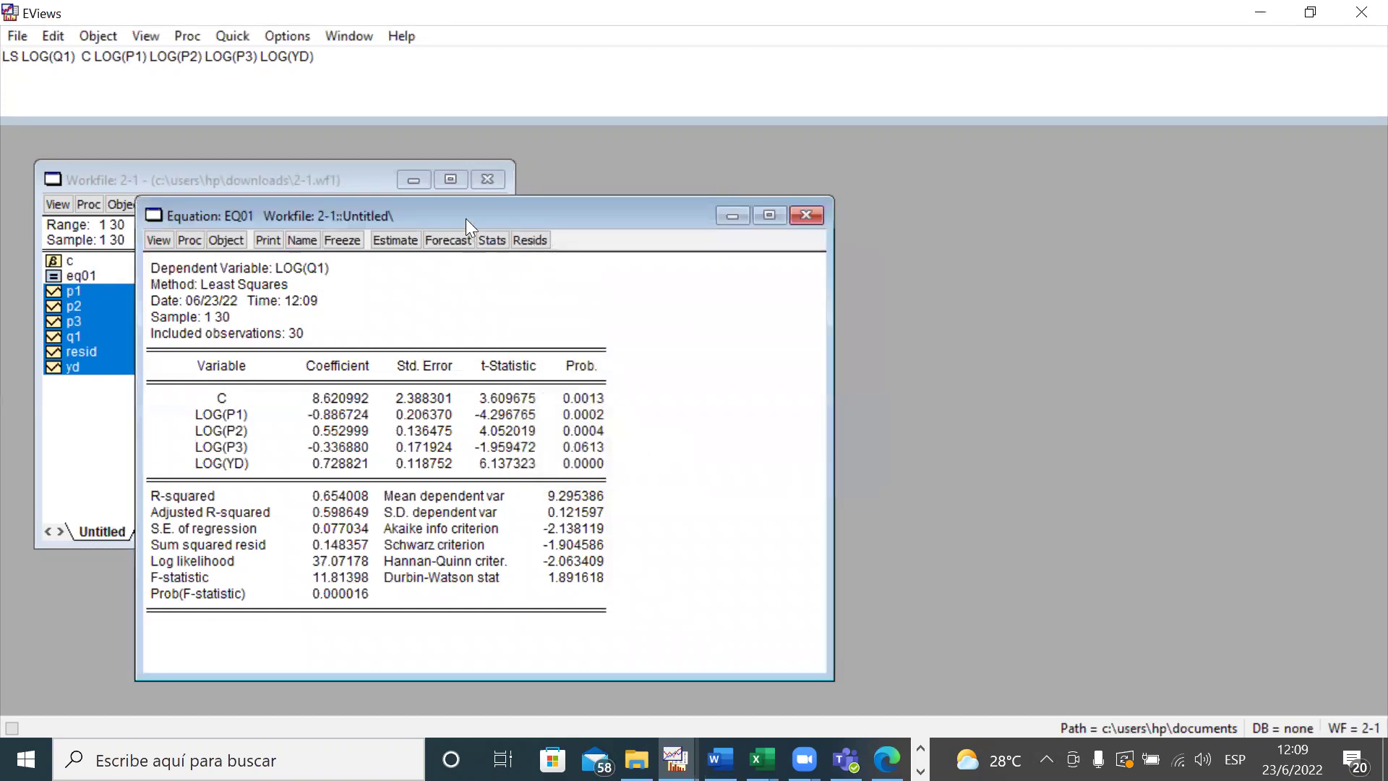
pyautogui.moveTo(489, 215); pyautogui.dragTo(905, 149)
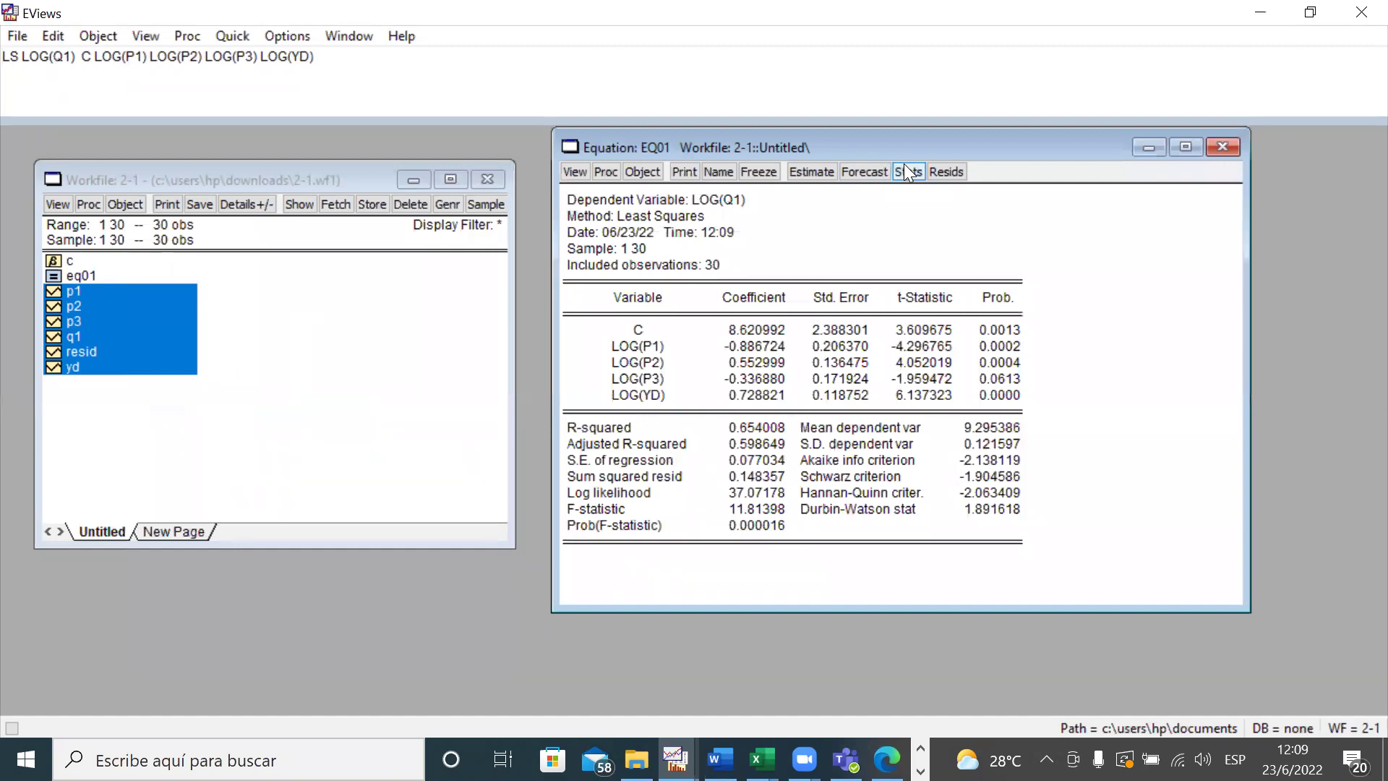